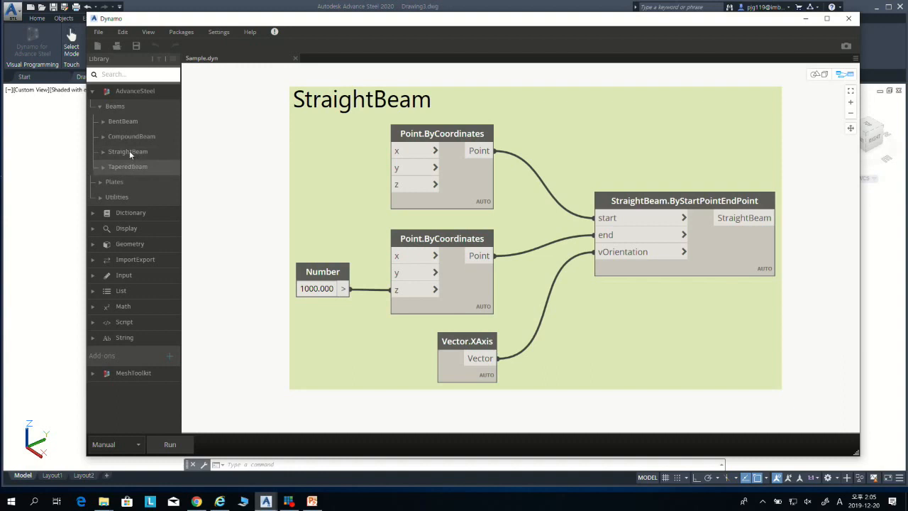
Step: Browse the AdvanceSteel beam categories in the node library: BentBeam, CompoundBeam, StraightBeam and TaperedBeam
click(106, 123)
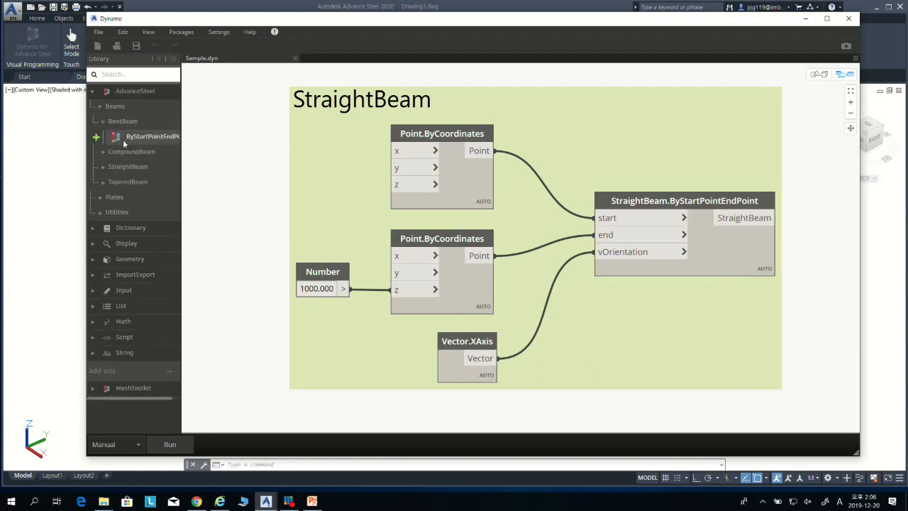
click(102, 152)
click(104, 167)
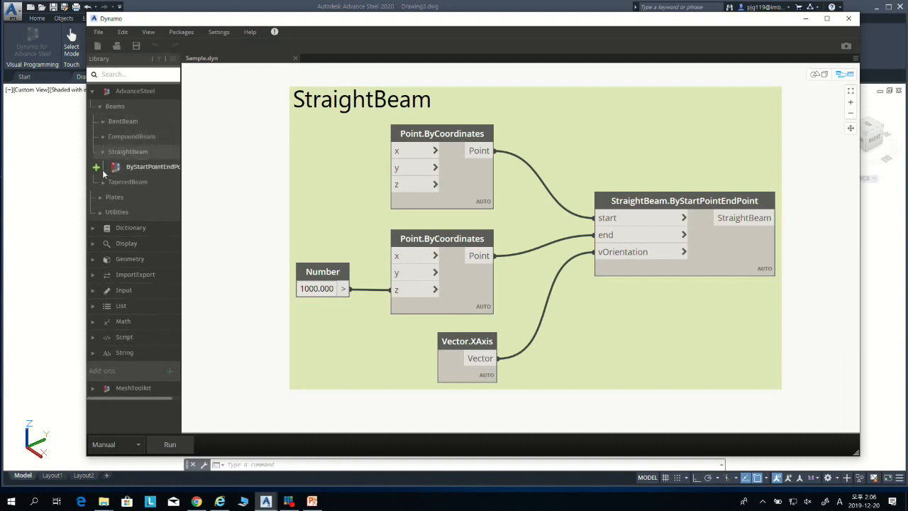
click(102, 182)
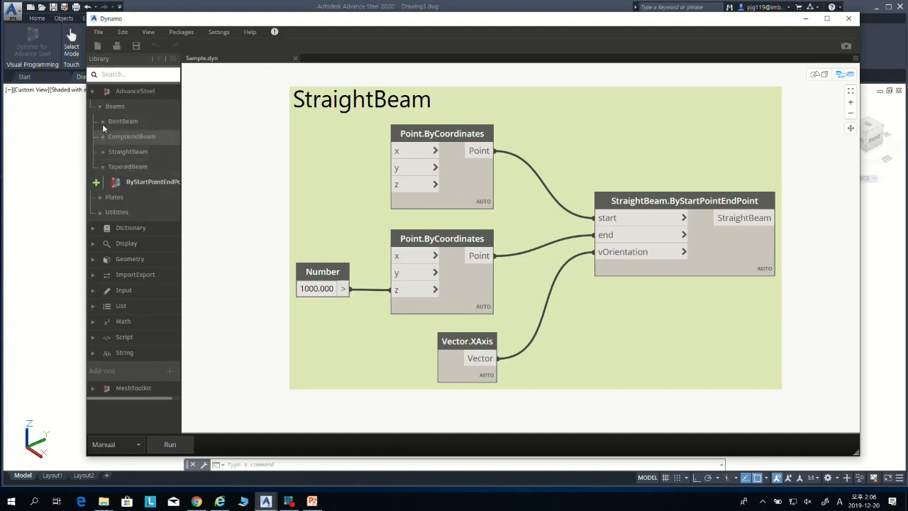
click(104, 166)
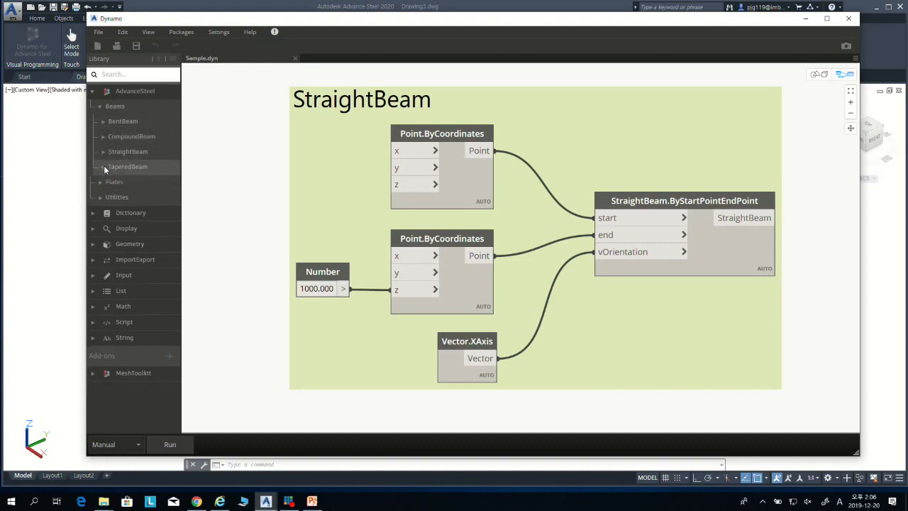
Step: Examine the StraightBeam.ByStartPointEndPoint node's start, end and vOrientation inputs and the nodes that feed them
click(683, 205)
middle_drag(713, 330, 591, 304)
scroll(648, 210, up, 3)
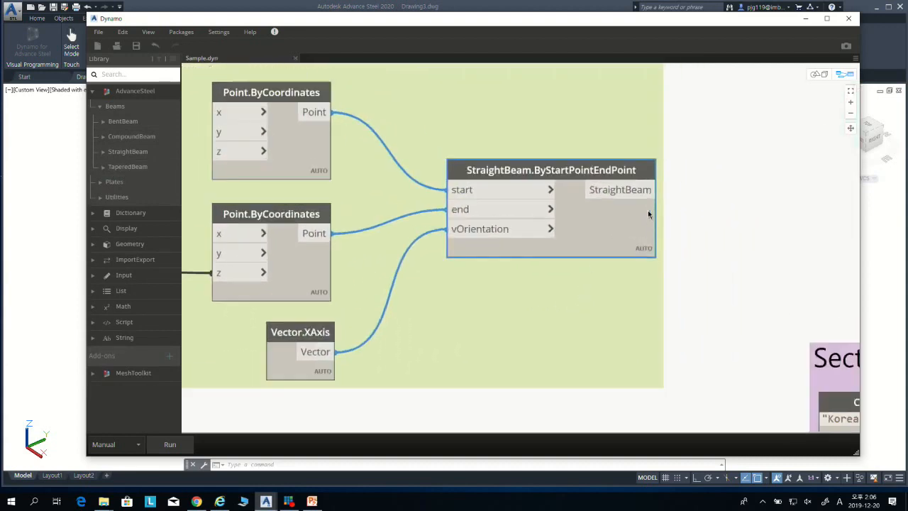
scroll(529, 189, up, 2)
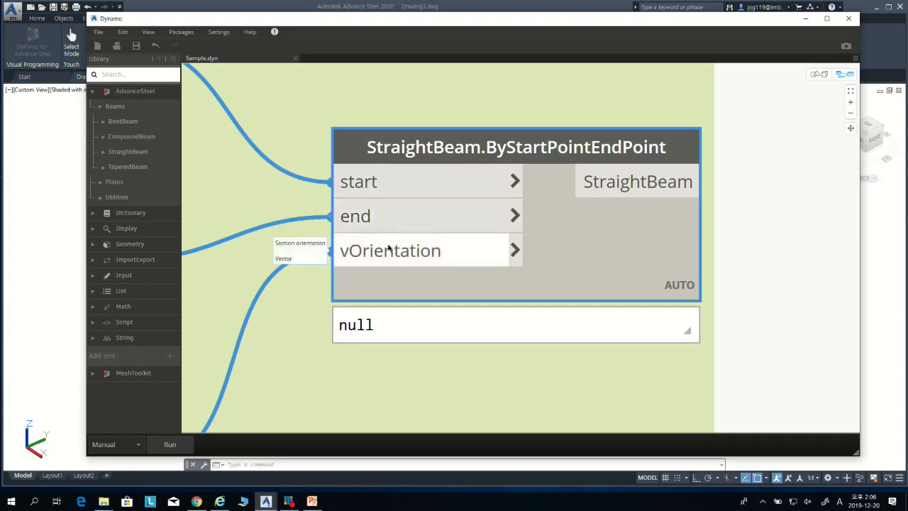
scroll(252, 320, down, 2)
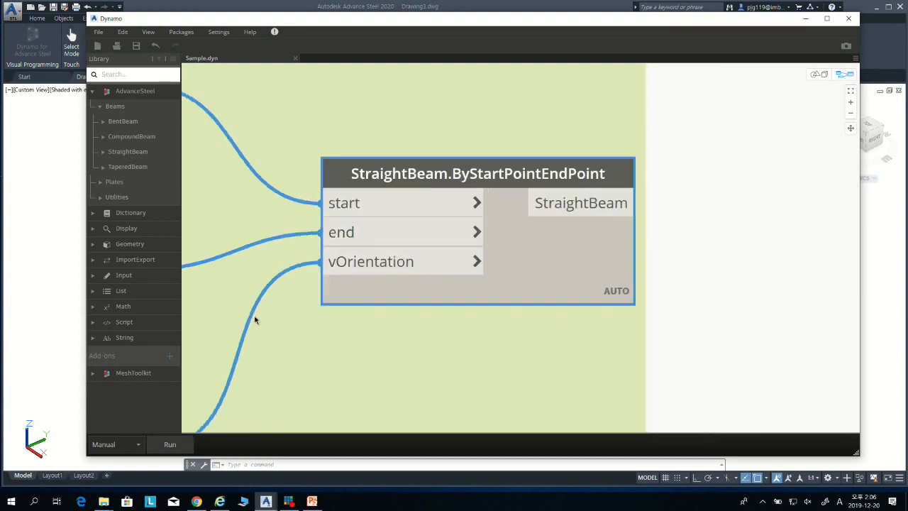
scroll(256, 321, down, 3)
middle_drag(209, 345, 477, 327)
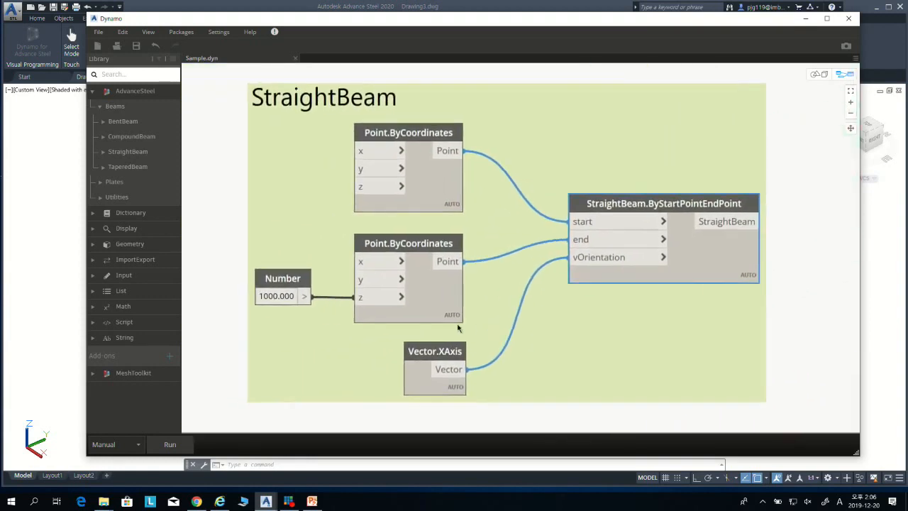
scroll(262, 305, up, 1)
scroll(315, 318, up, 2)
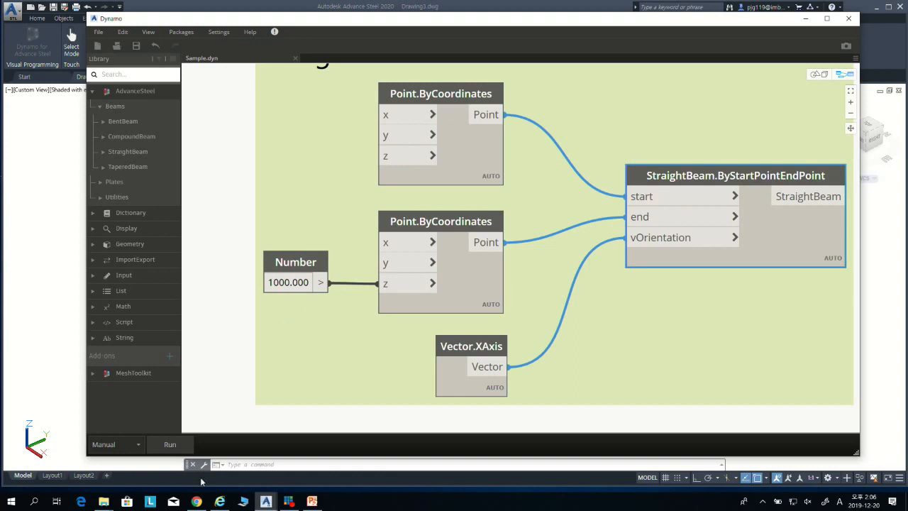
Step: Run the graph to create the straight beam, and fit the whole beam in the Advance Steel drawing view
click(178, 448)
click(805, 24)
click(383, 272)
click(301, 286)
text(z)
key(Return)
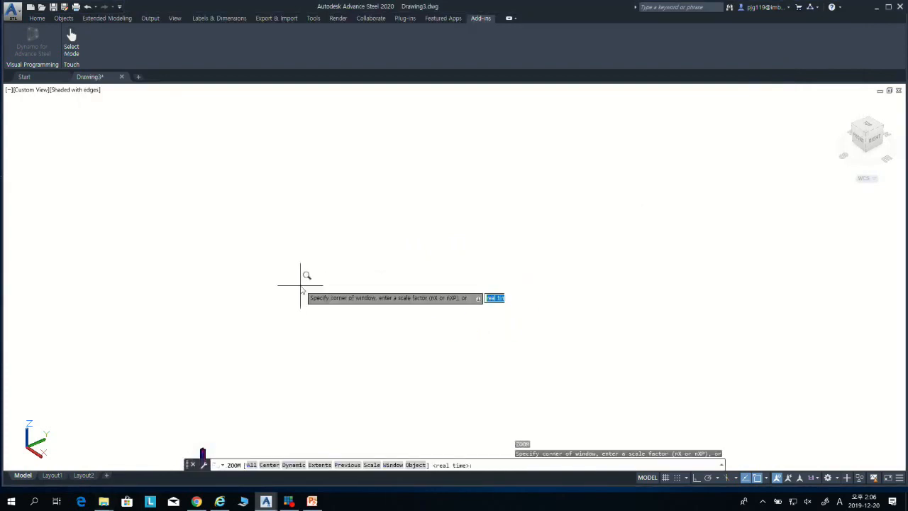
text(e)
key(Return)
scroll(425, 307, down, 2)
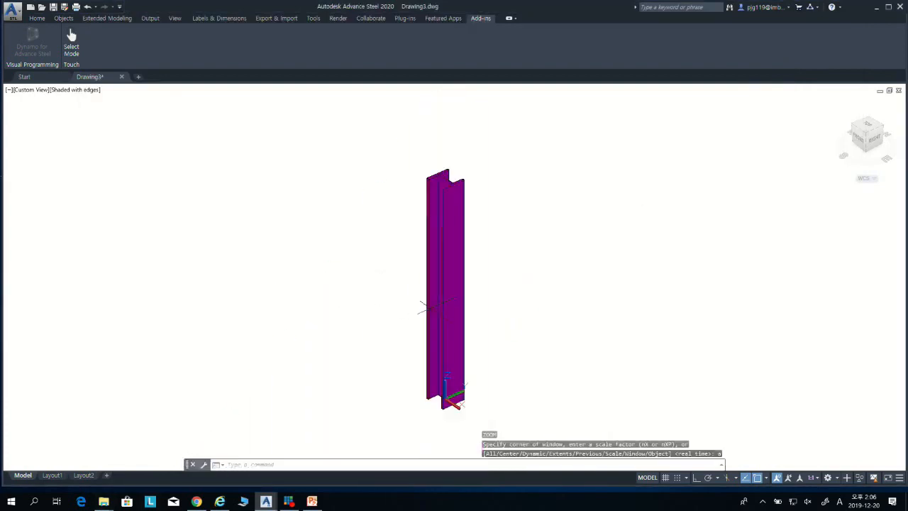
shift+middle_drag(473, 297, 438, 311)
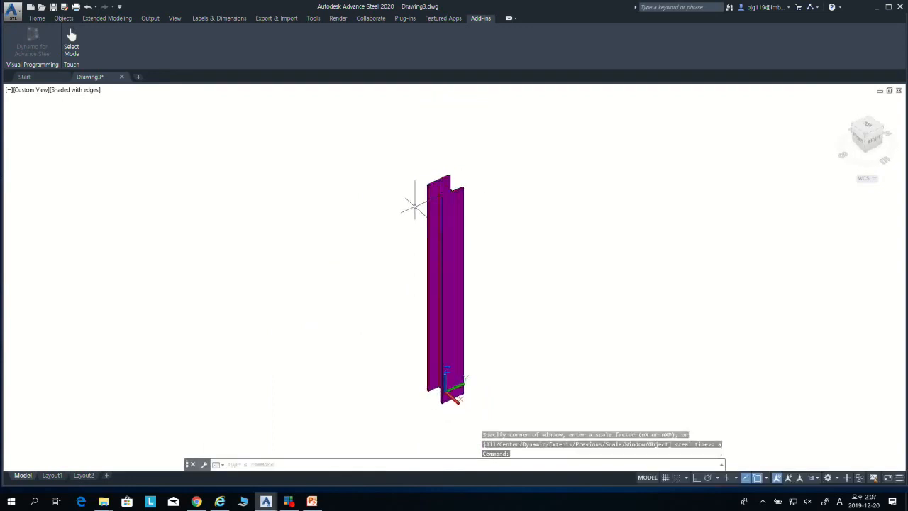
Step: Open the beam's properties at its section and material settings
click(458, 284)
double_click(457, 284)
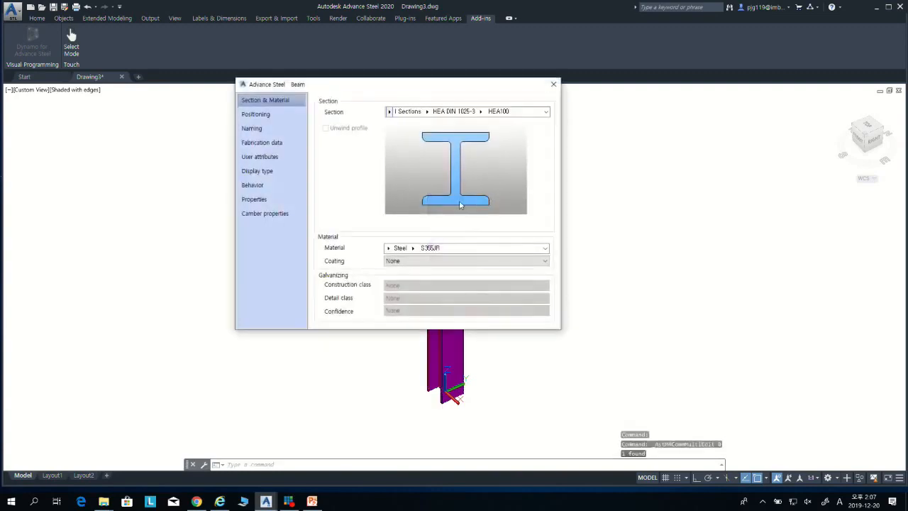
drag(410, 87, 417, 113)
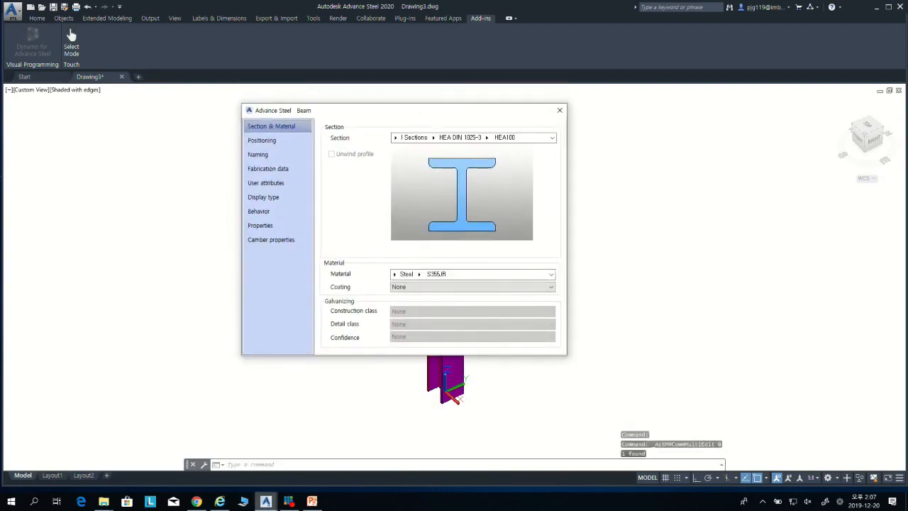
Step: Switch to Dynamo to check the StraightBeam.ByStartPointEndPoint node's description, and return to the beam's properties in Advance Steel
mouse_move(265, 501)
click(344, 454)
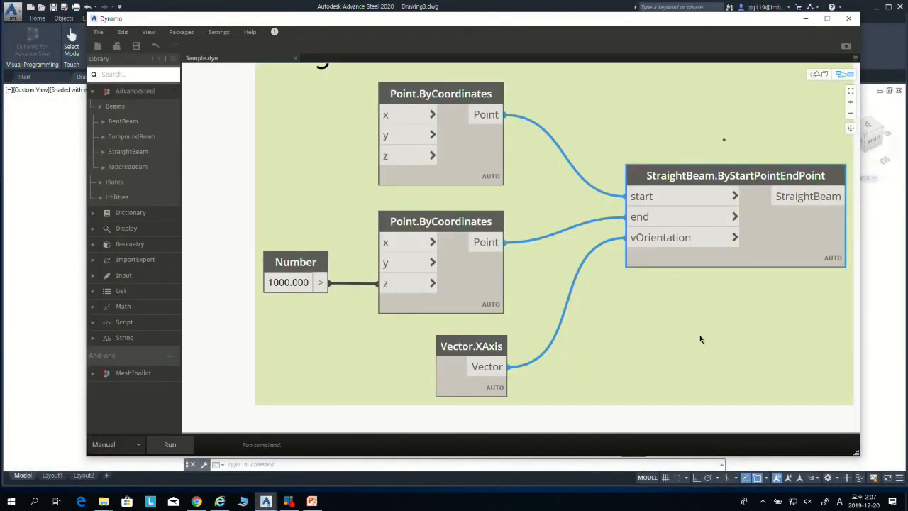
middle_drag(732, 332, 520, 331)
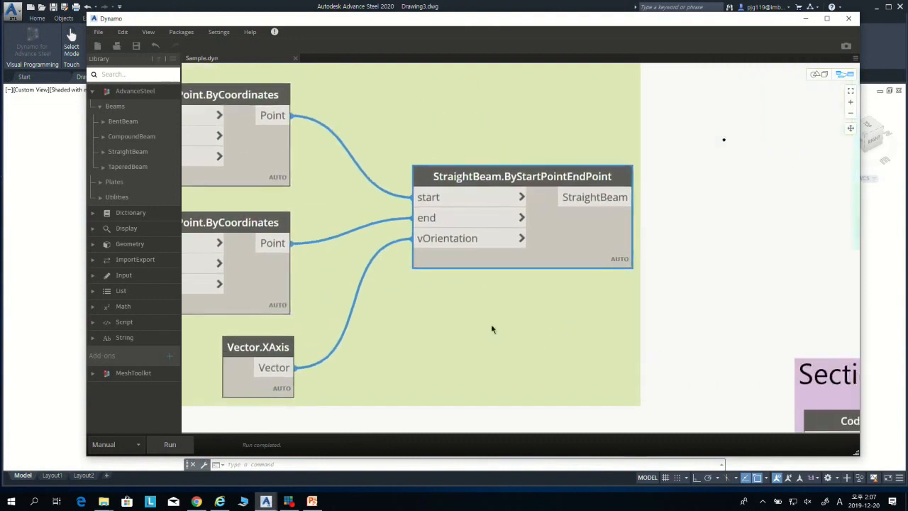
mouse_move(434, 178)
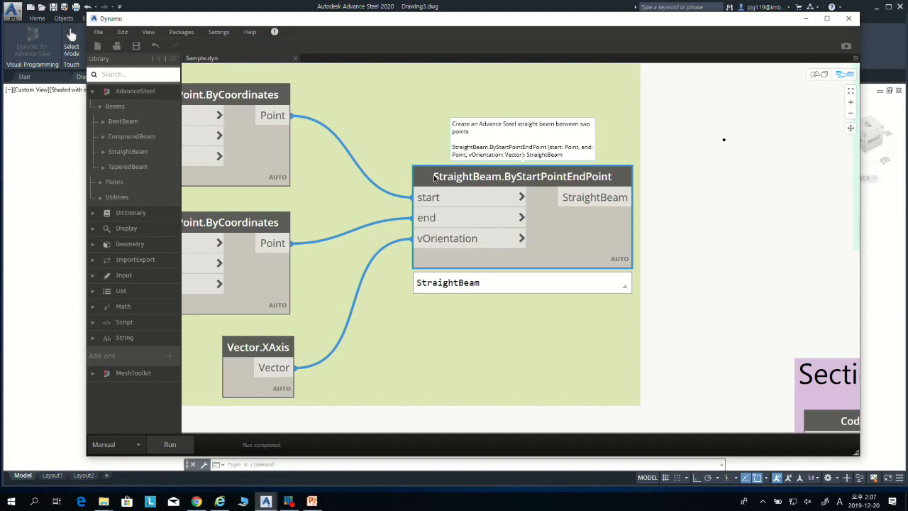
click(805, 19)
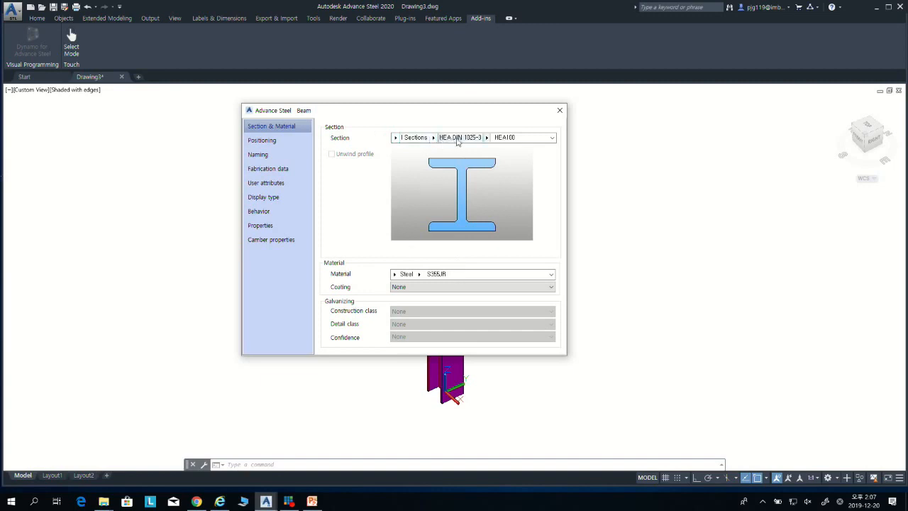
Step: Change the beam's section type to Korea I-Beams from the full list of I sections and close its properties
click(434, 138)
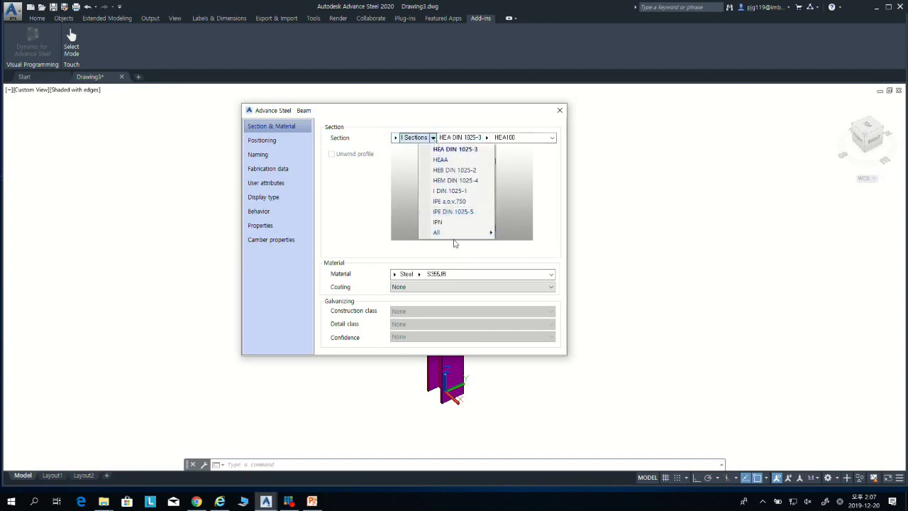
mouse_move(458, 234)
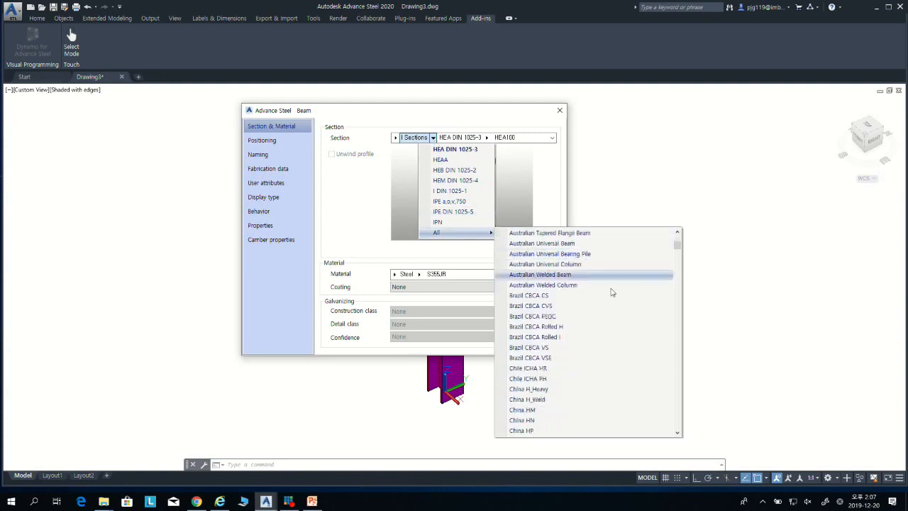
drag(677, 245, 679, 345)
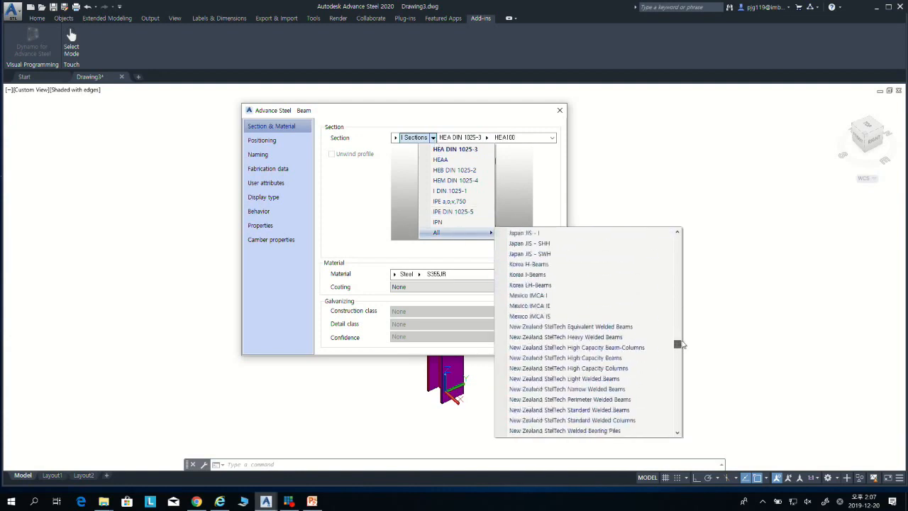
click(569, 275)
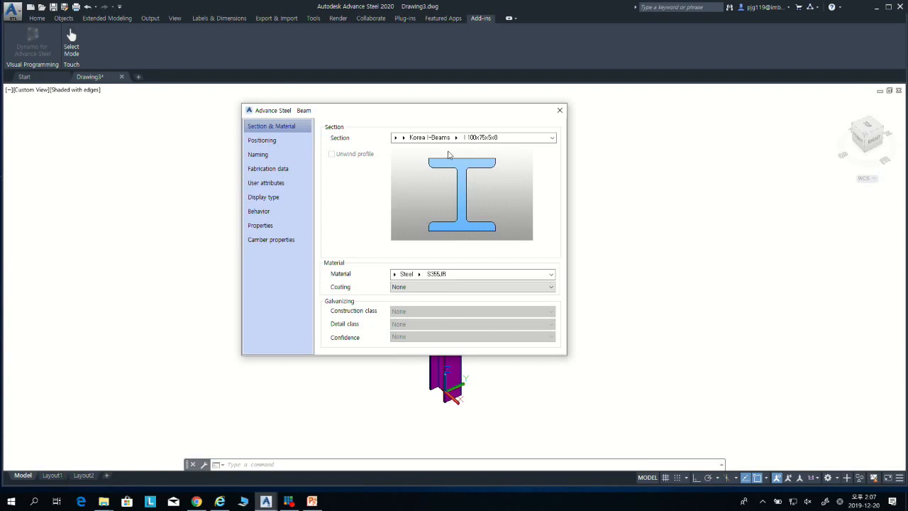
click(559, 110)
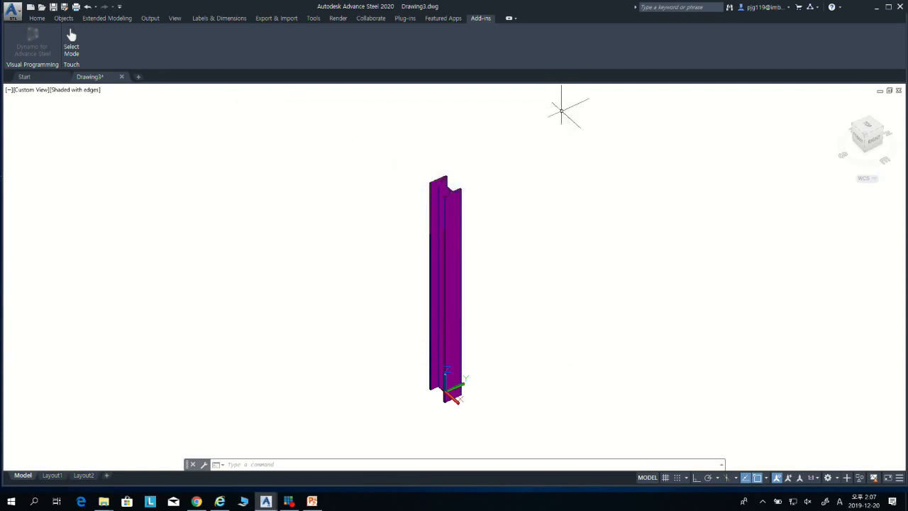
Step: Switch to Dynamo and examine the Material.SetMaterial node in the Material group
click(265, 501)
click(322, 473)
scroll(663, 203, down, 2)
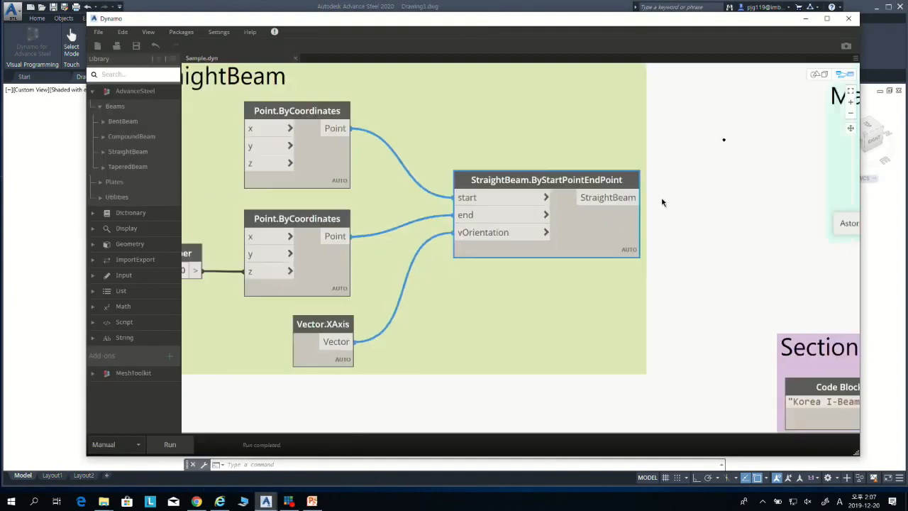
middle_drag(730, 203, 466, 235)
middle_drag(550, 214, 390, 231)
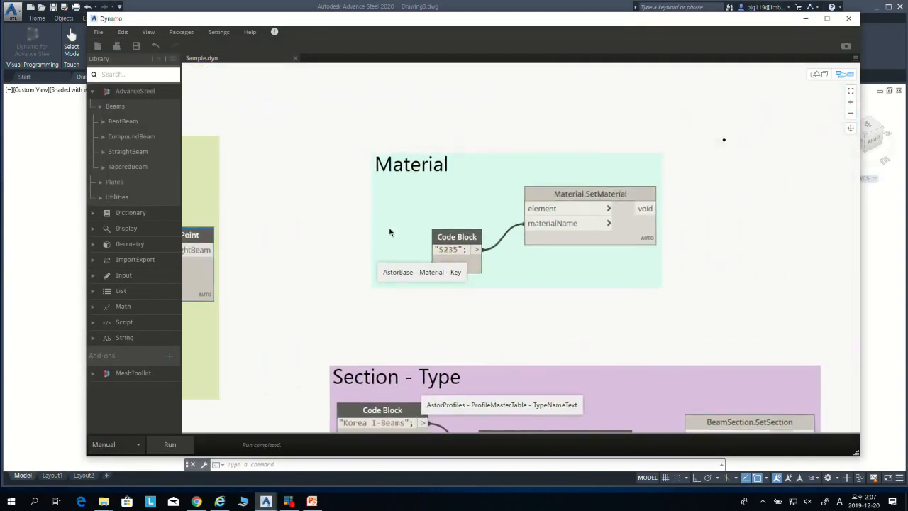
scroll(435, 206, up, 3)
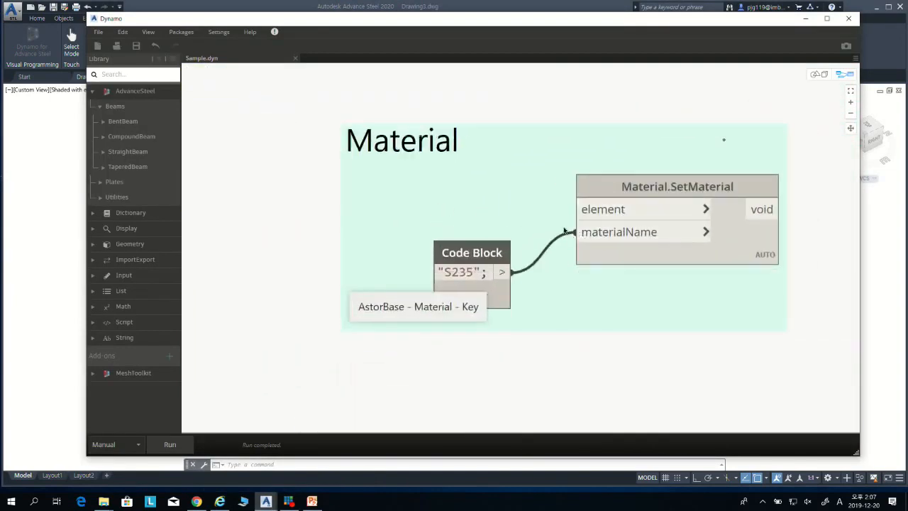
middle_drag(563, 232, 487, 231)
click(599, 186)
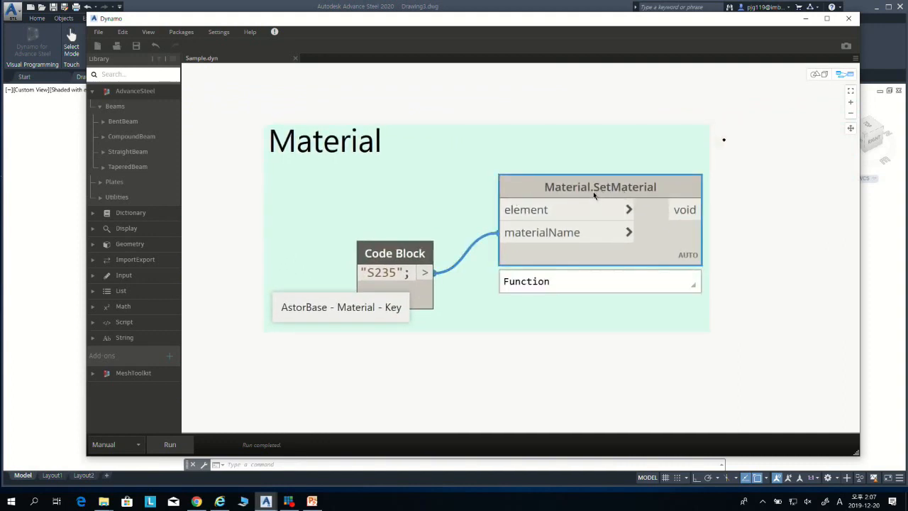
mouse_move(594, 196)
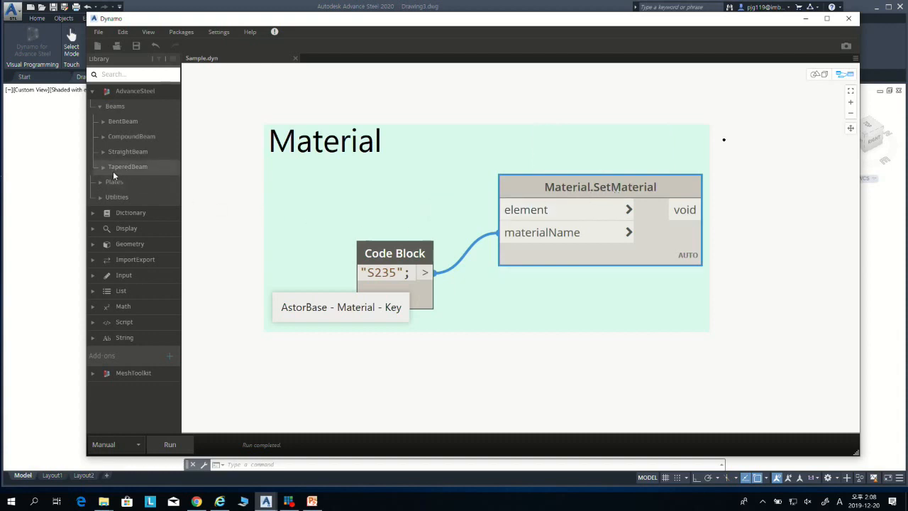
Step: Locate SetMaterial among the library's AdvanceSteel material utilities and examine the Material.SetMaterial node's element and materialName inputs
click(97, 106)
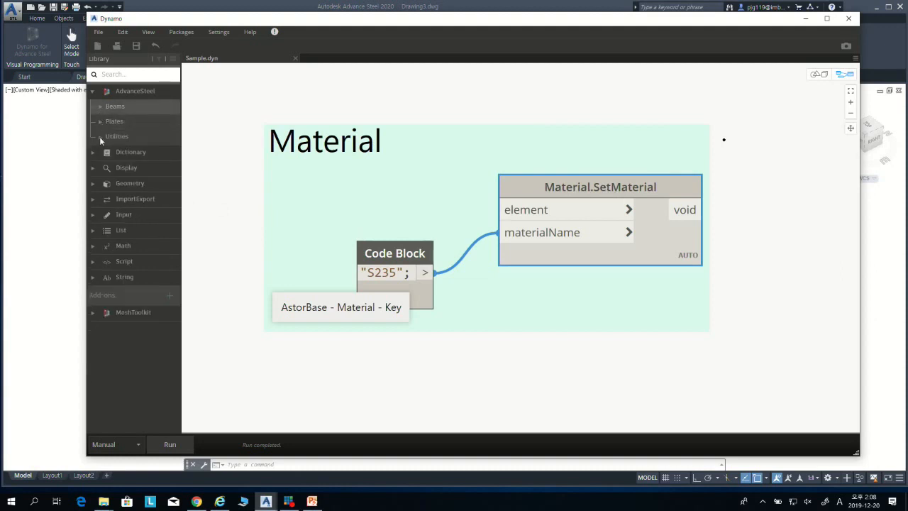
click(101, 135)
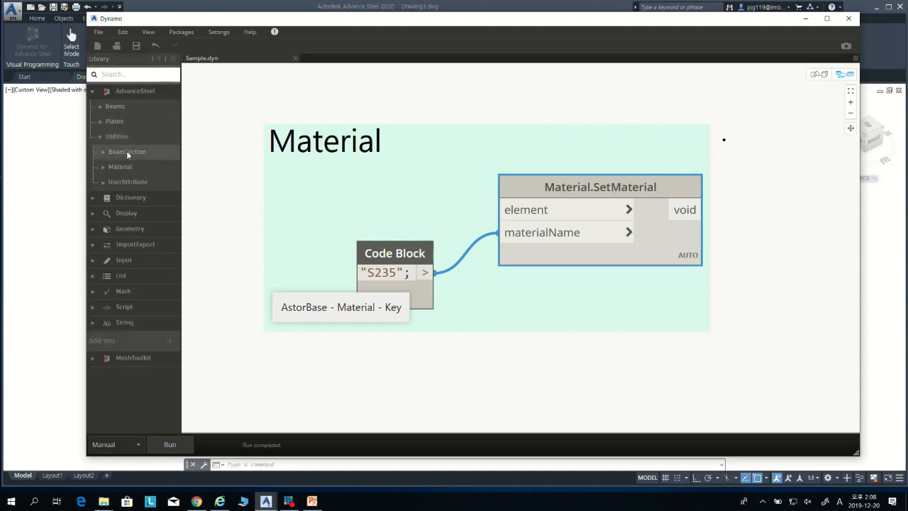
click(103, 167)
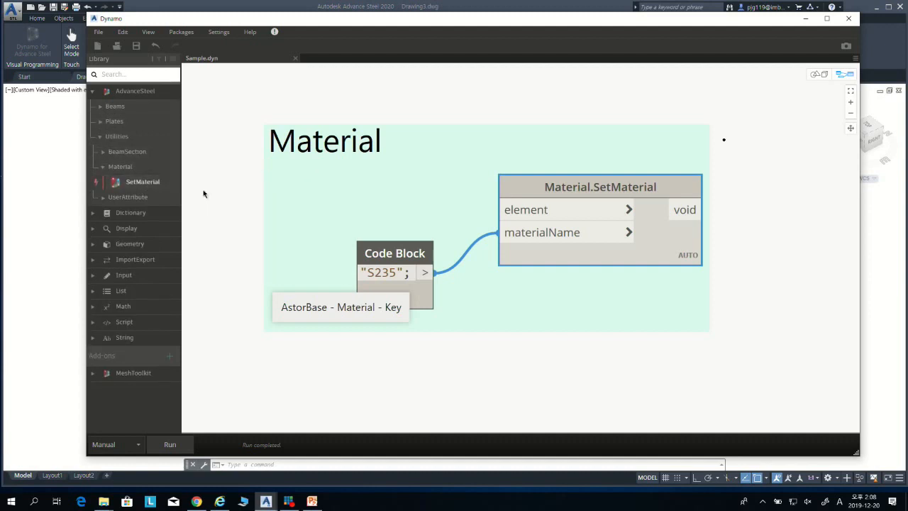
scroll(595, 193, up, 1)
scroll(596, 193, up, 3)
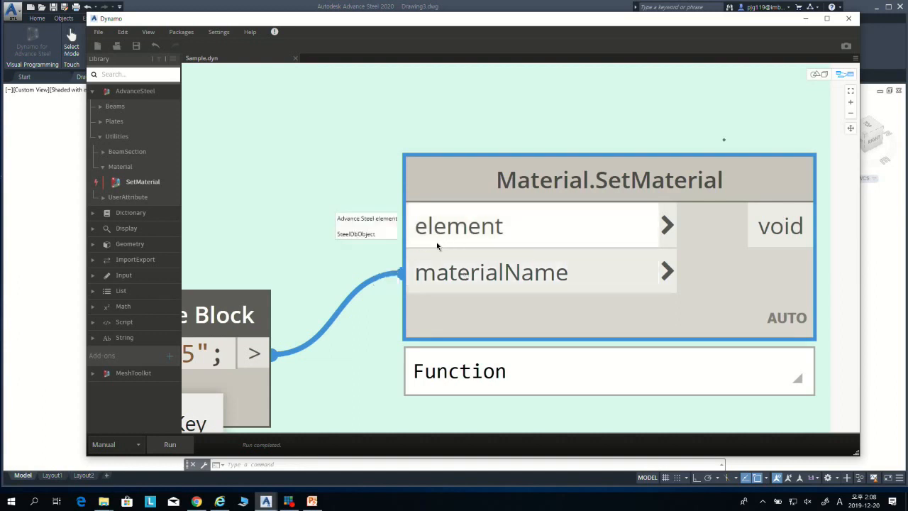
Step: Connect the StraightBeam output of StraightBeam.ByStartPointEndPoint to the element input of Material.SetMaterial
scroll(436, 244, down, 5)
middle_drag(314, 237, 410, 236)
scroll(391, 253, down, 3)
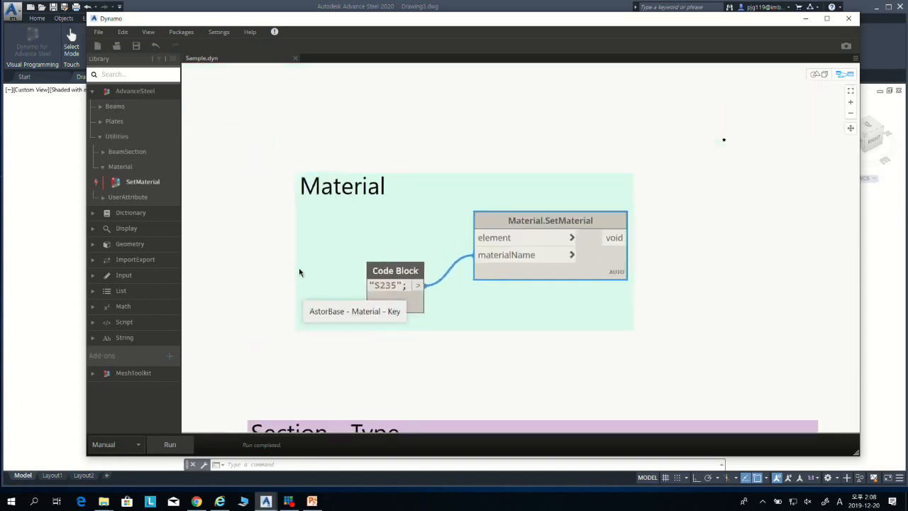
middle_drag(300, 271, 481, 253)
middle_drag(354, 277, 473, 253)
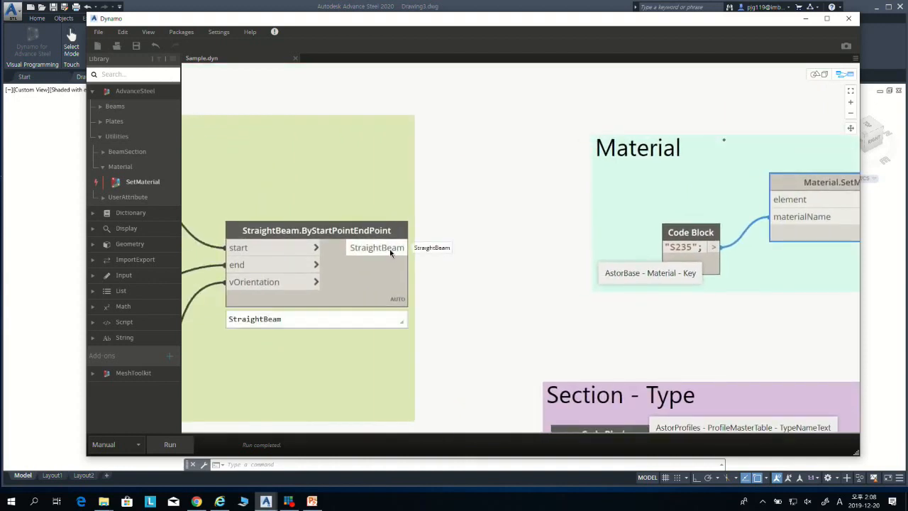
click(410, 247)
middle_drag(705, 204, 387, 249)
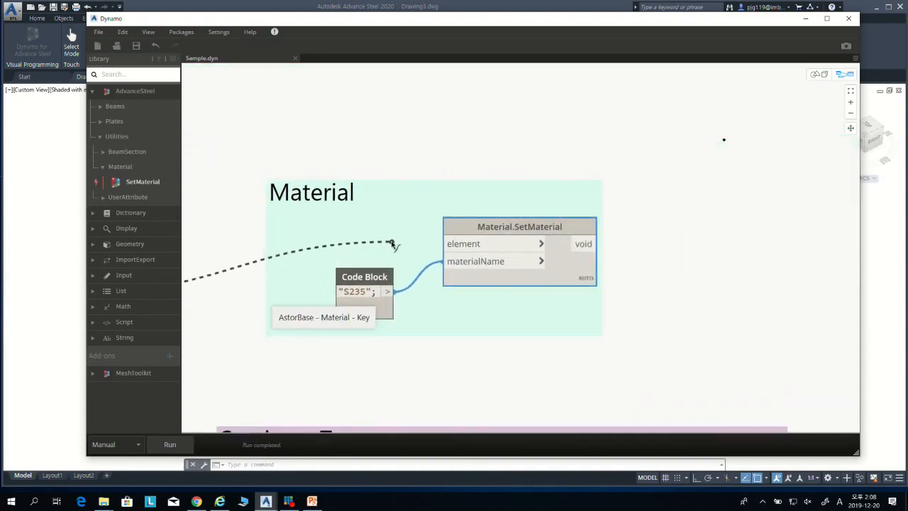
click(456, 244)
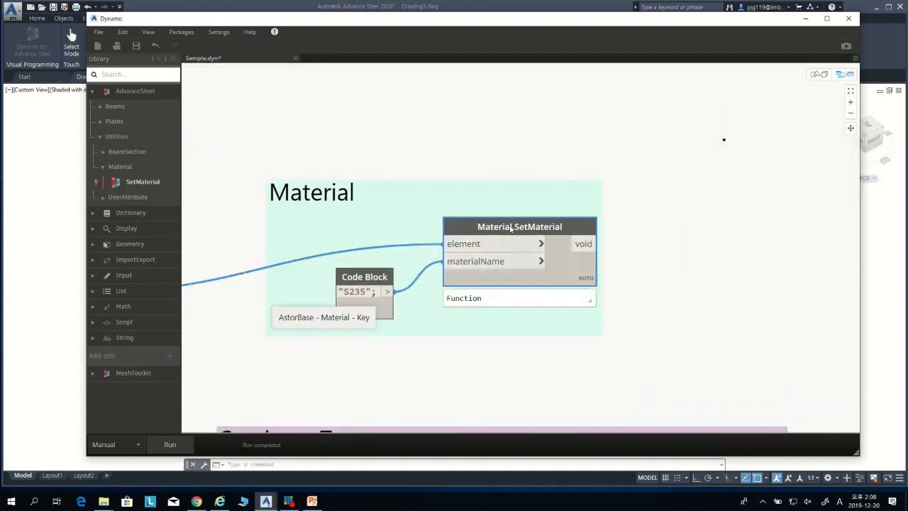
Step: Examine the materialName input of Material.SetMaterial and the Code Block with its AstorBase - Material - Key note
drag(491, 275, 494, 262)
scroll(486, 280, up, 2)
scroll(507, 281, up, 1)
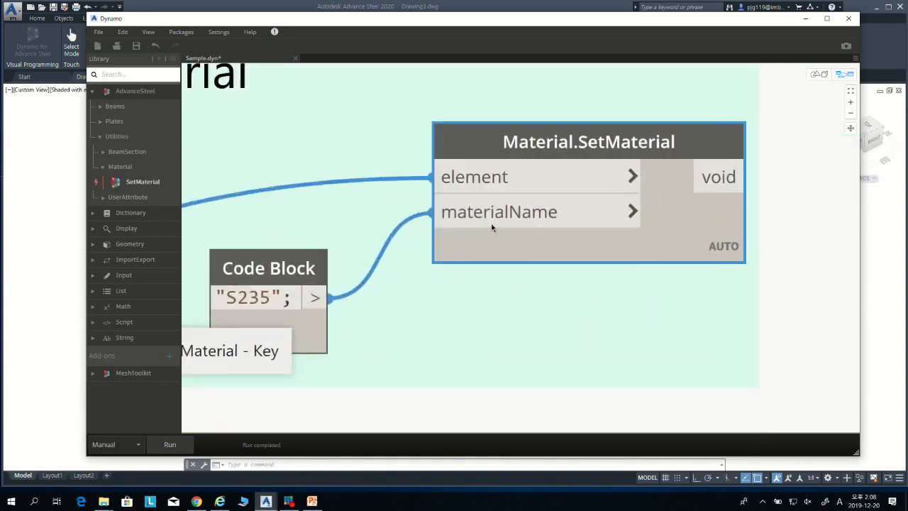
scroll(495, 220, up, 1)
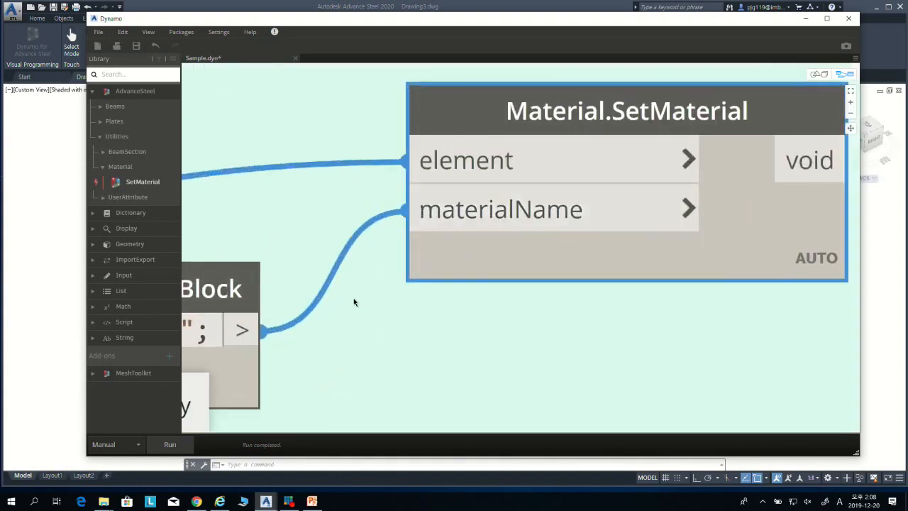
middle_drag(356, 300, 291, 319)
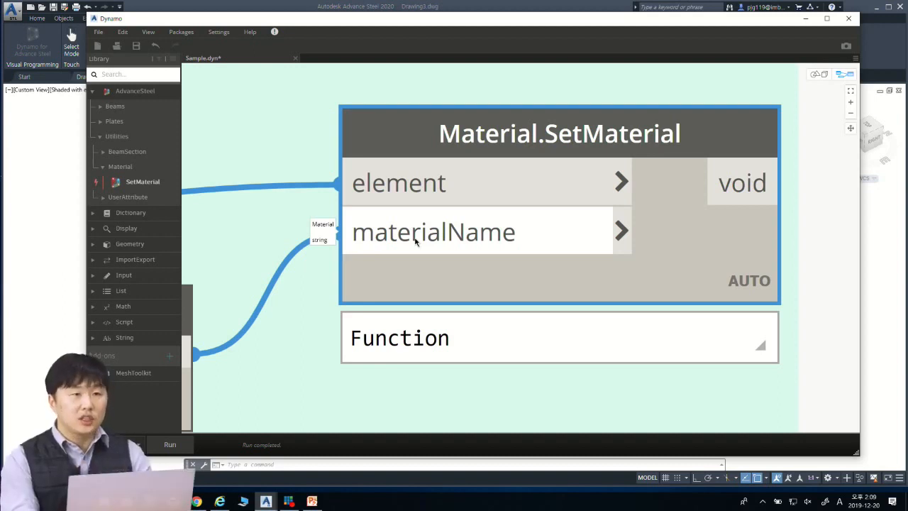
middle_drag(274, 331, 582, 249)
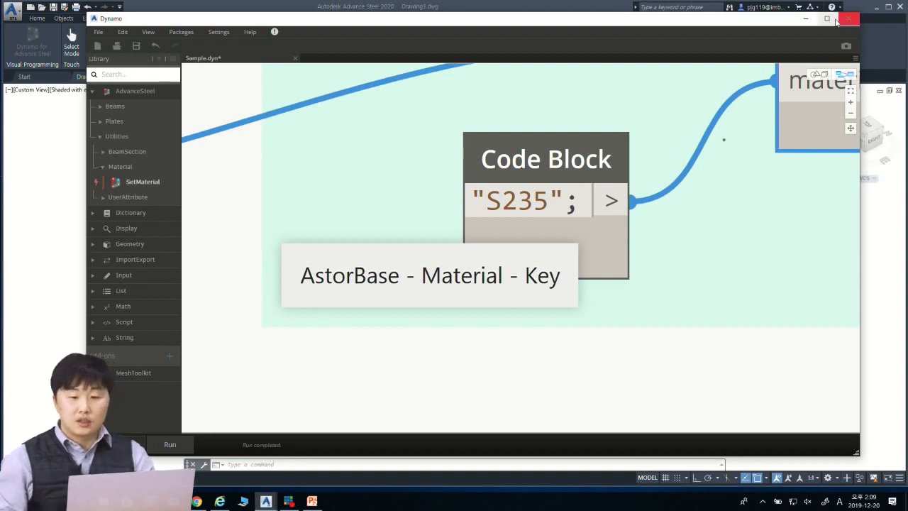
Step: Switch to Advance Steel, start the Management Tools and load the list of databases in the Table editor
click(805, 18)
click(200, 190)
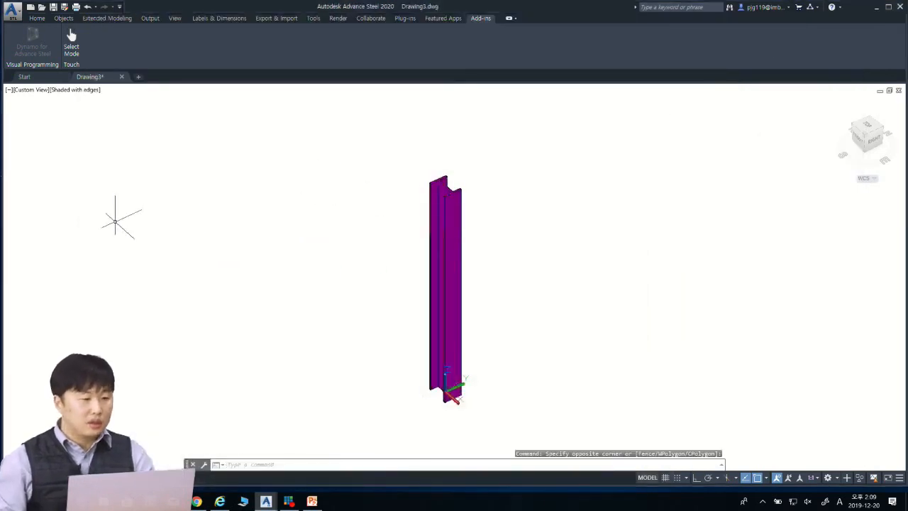
click(313, 18)
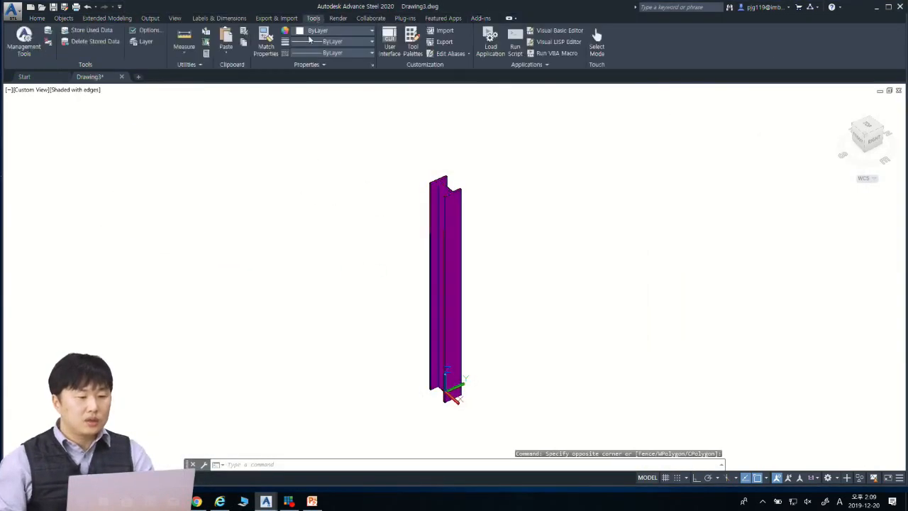
click(24, 41)
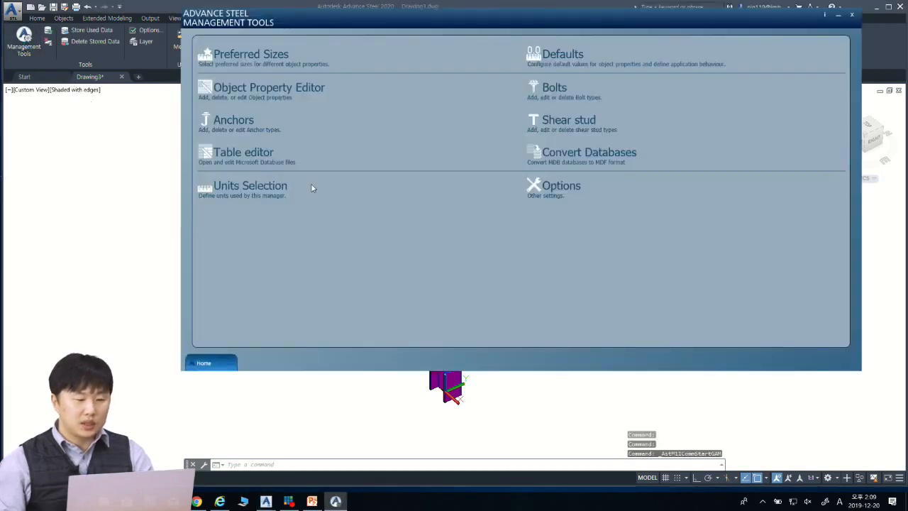
click(217, 202)
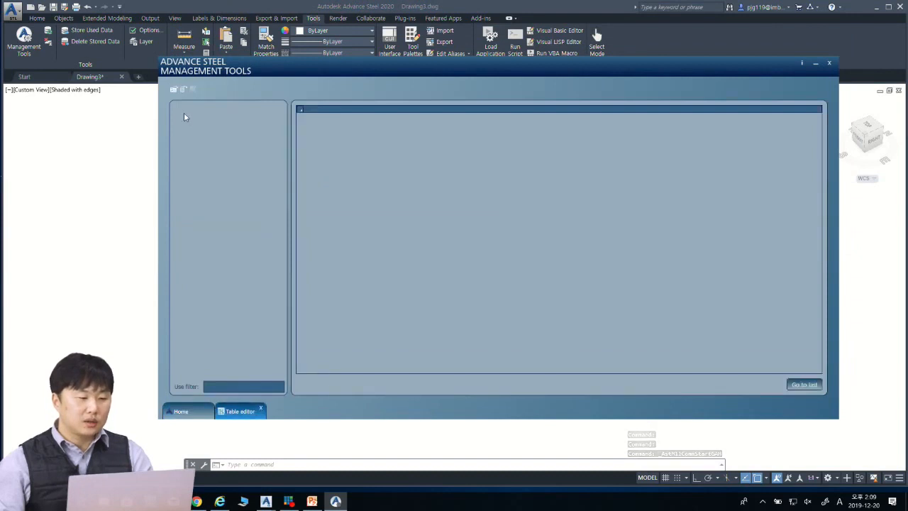
click(172, 90)
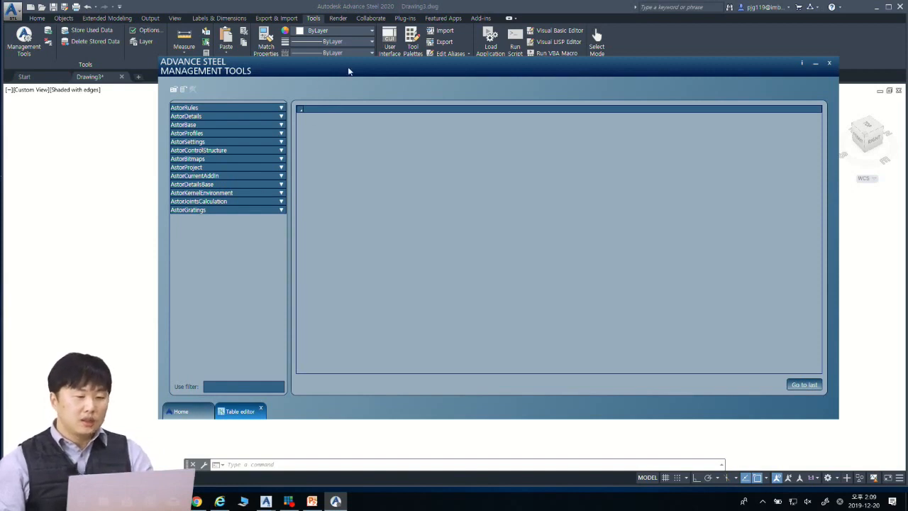
mouse_move(348, 71)
mouse_down()
mouse_move(339, 75)
mouse_move(340, 55)
mouse_move(337, 80)
mouse_up()
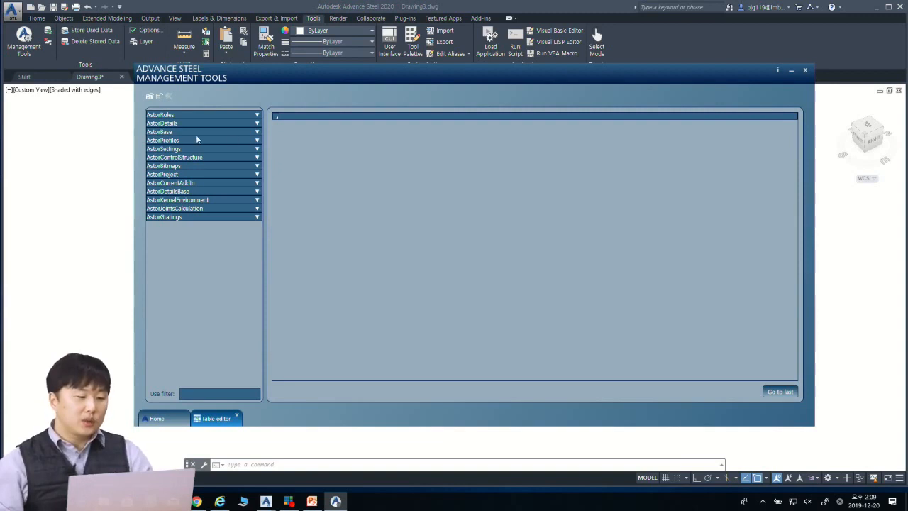
Step: Open the Material table of the AstorBase database and examine its Key column
click(257, 132)
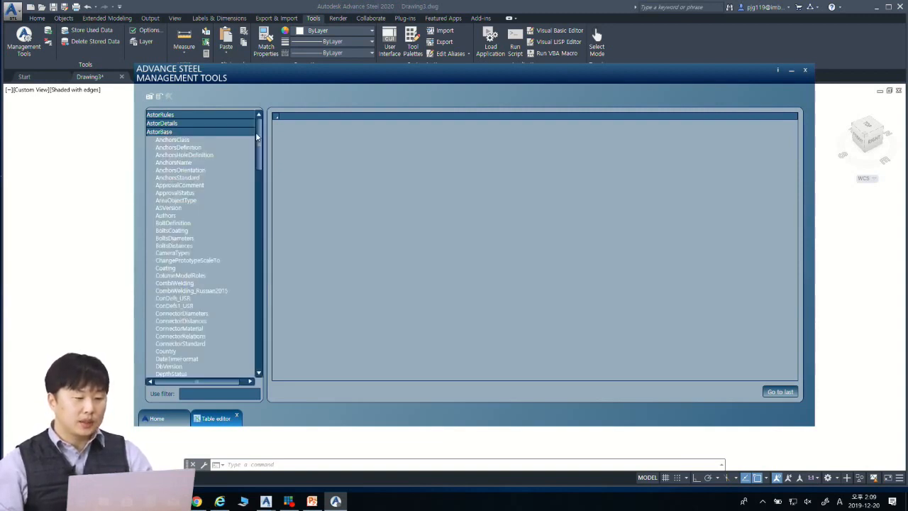
scroll(227, 163, down, 20)
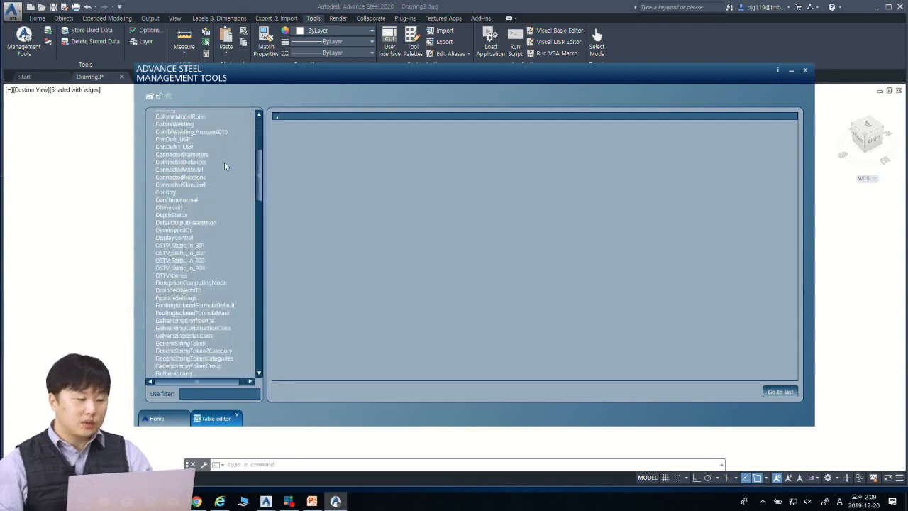
scroll(186, 186, down, 2)
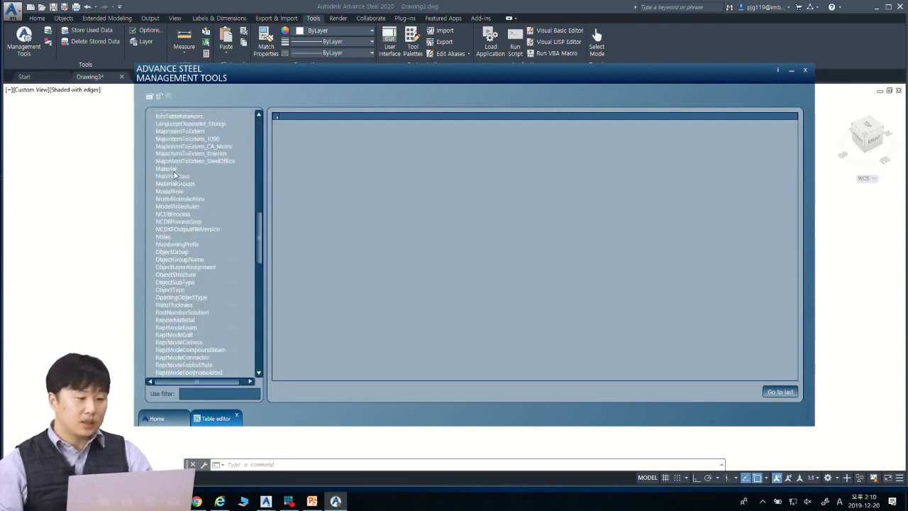
click(173, 170)
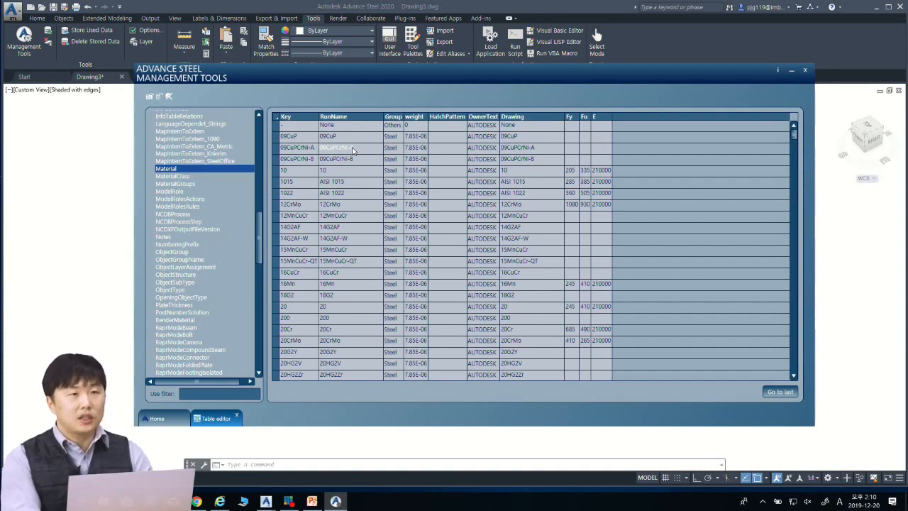
click(300, 148)
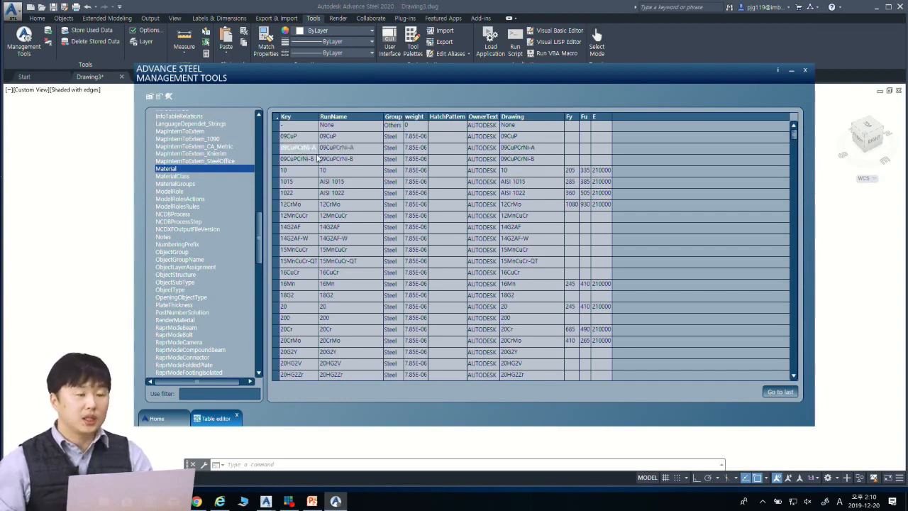
Step: Switch to Dynamo and highlight the material name S235 in the Code Block feeding materialName
mouse_move(265, 501)
click(316, 457)
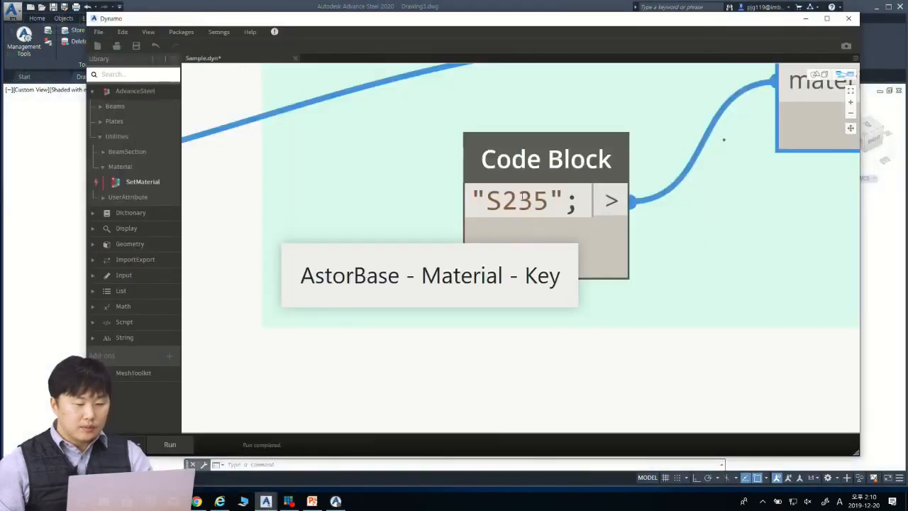
drag(487, 200, 549, 201)
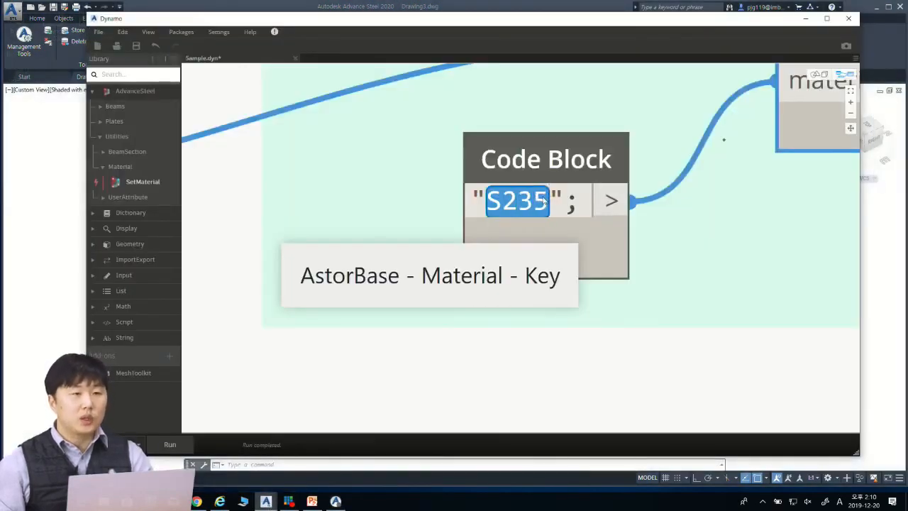
Step: Return to the Management Tools, find S235 in the Material table and check its RunName and Key cells
click(335, 501)
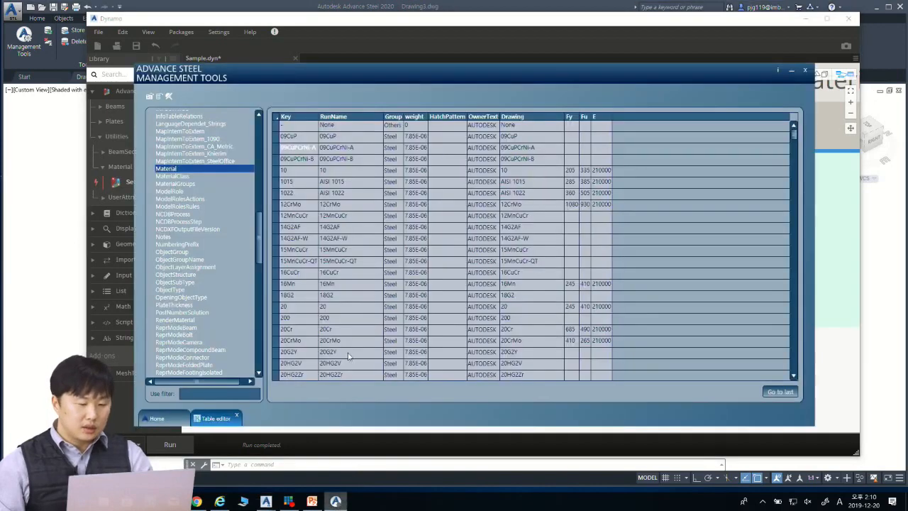
scroll(343, 225, down, 3)
scroll(343, 226, up, 1)
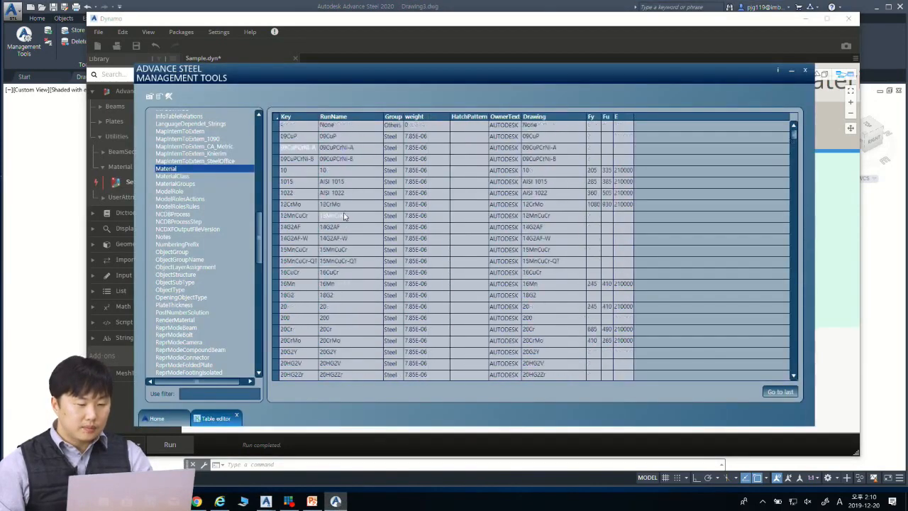
click(347, 118)
scroll(343, 199, down, 10)
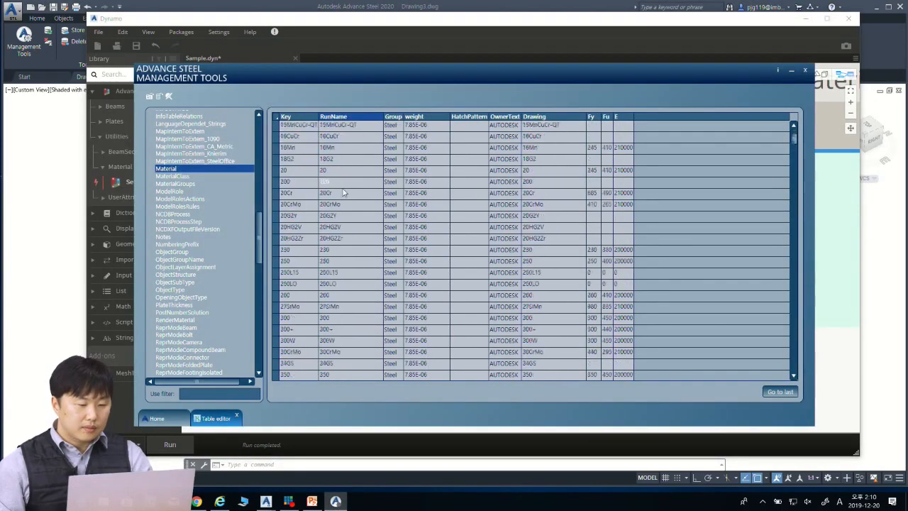
scroll(348, 207, down, 10)
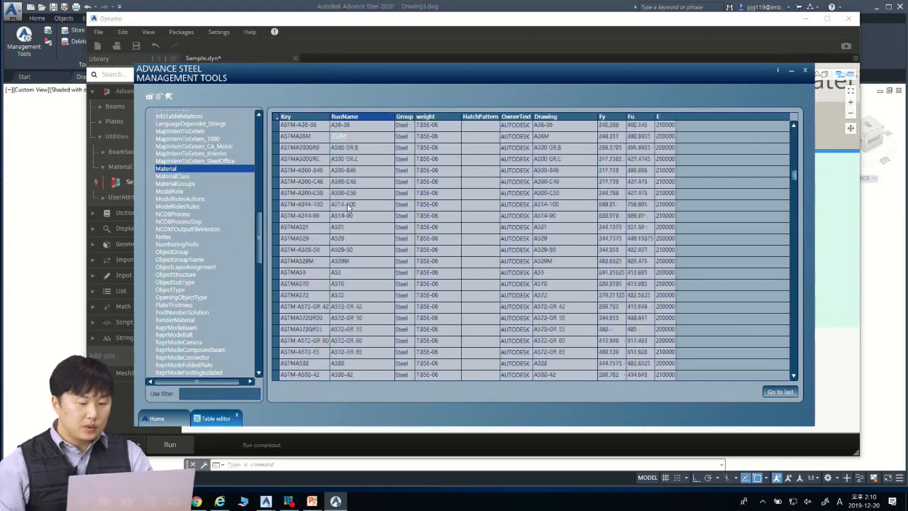
scroll(354, 205, down, 10)
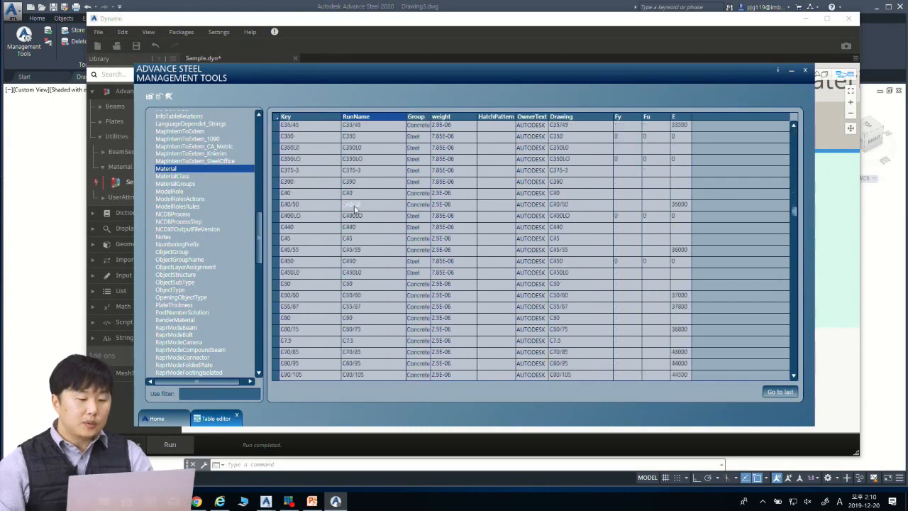
scroll(357, 207, down, 10)
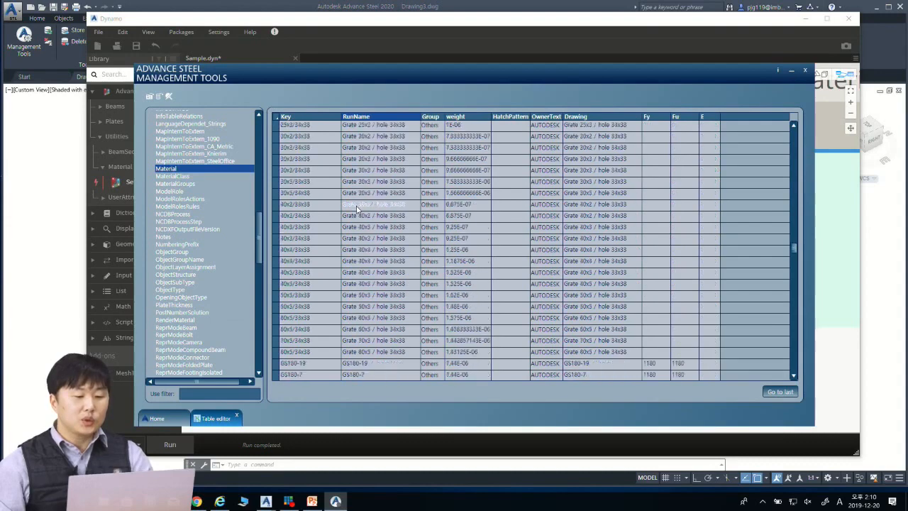
scroll(357, 207, down, 10)
drag(795, 277, 793, 309)
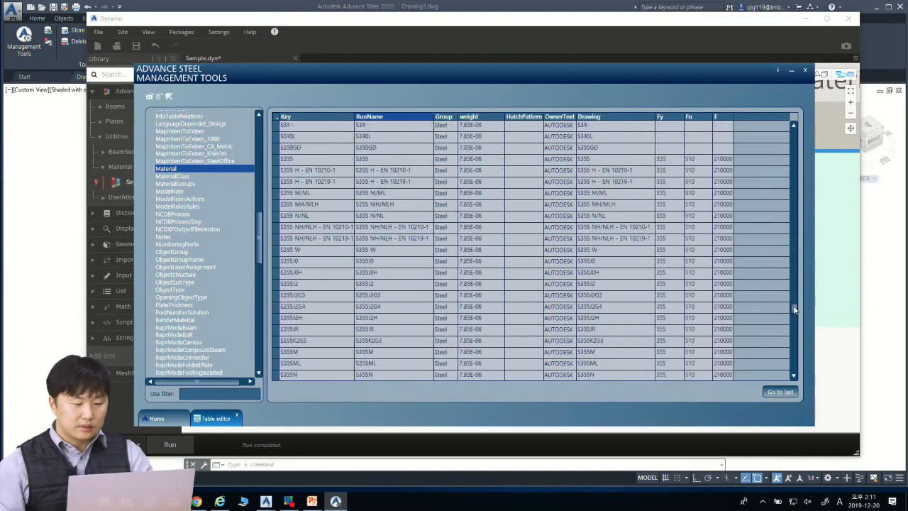
scroll(373, 181, up, 7)
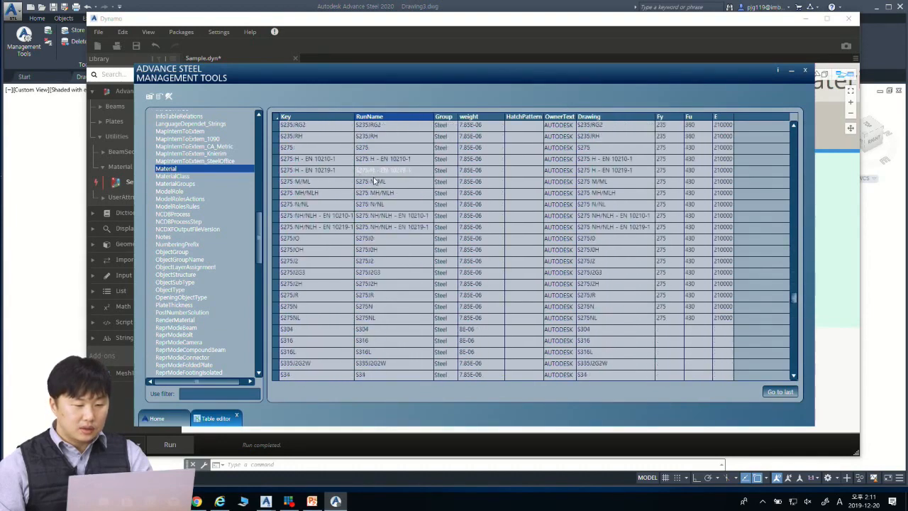
scroll(373, 156, up, 3)
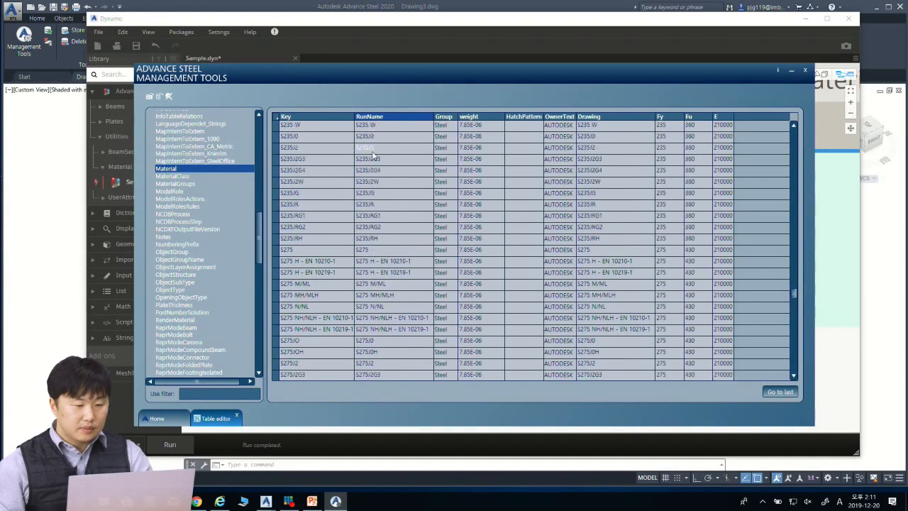
scroll(373, 160, up, 2)
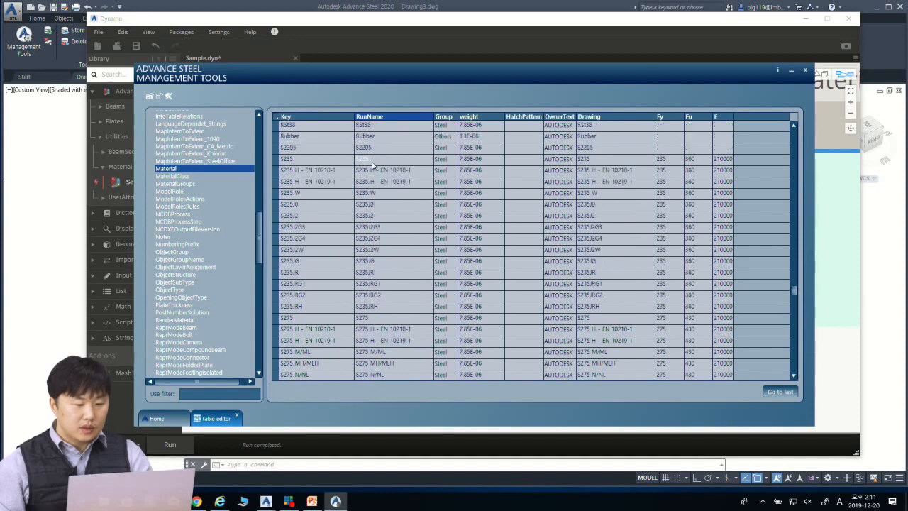
double_click(372, 161)
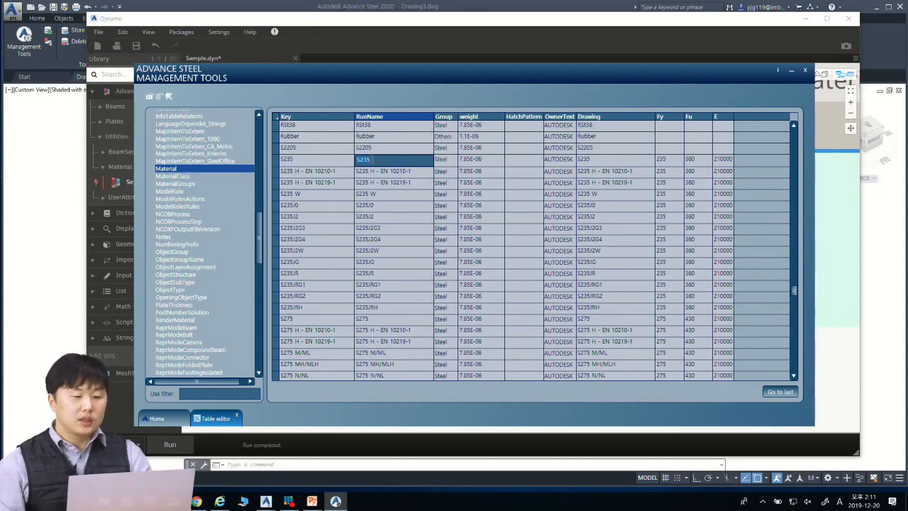
double_click(309, 161)
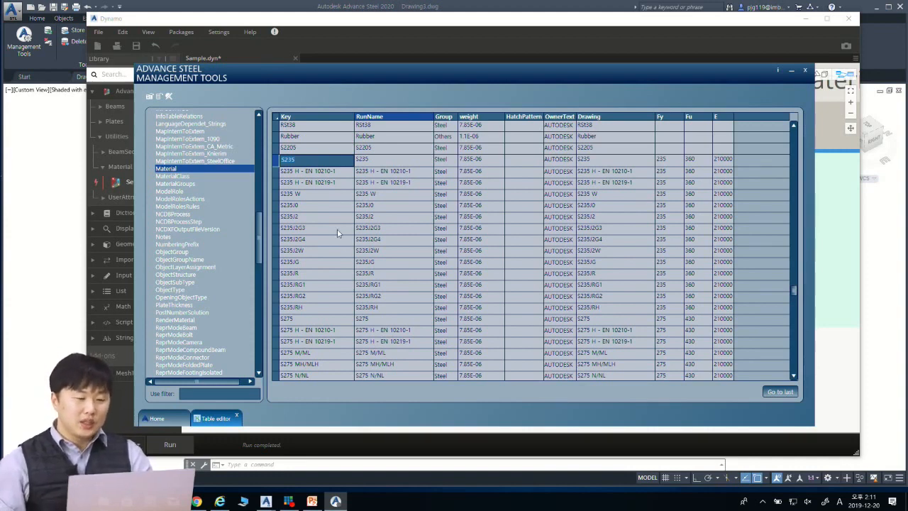
Step: Find the 80x5 / hole 34x38 grate in the Material table and compare its RunName and Key cells
scroll(404, 194, up, 5)
scroll(404, 194, up, 8)
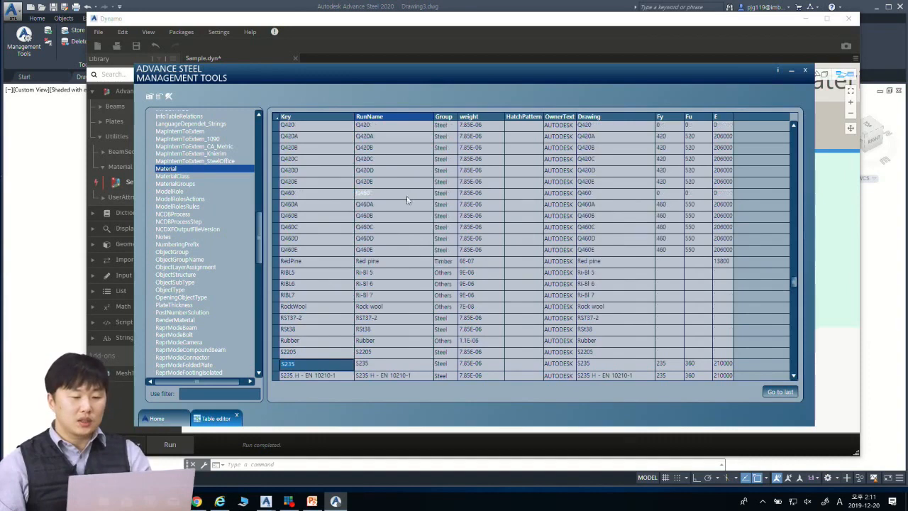
scroll(406, 199, up, 7)
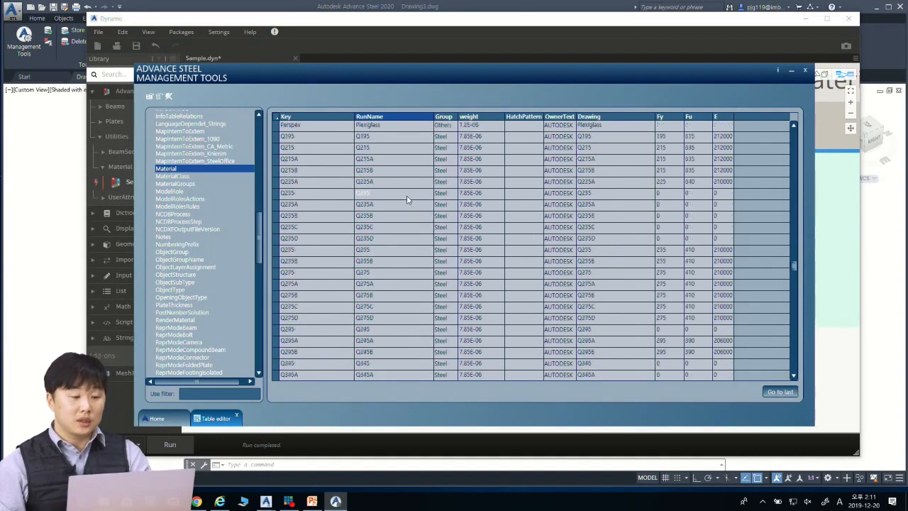
scroll(416, 207, up, 5)
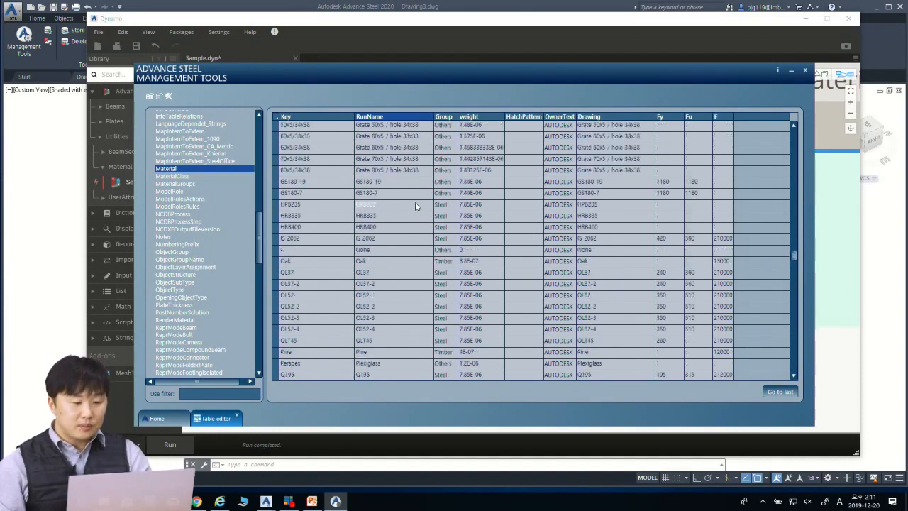
click(424, 241)
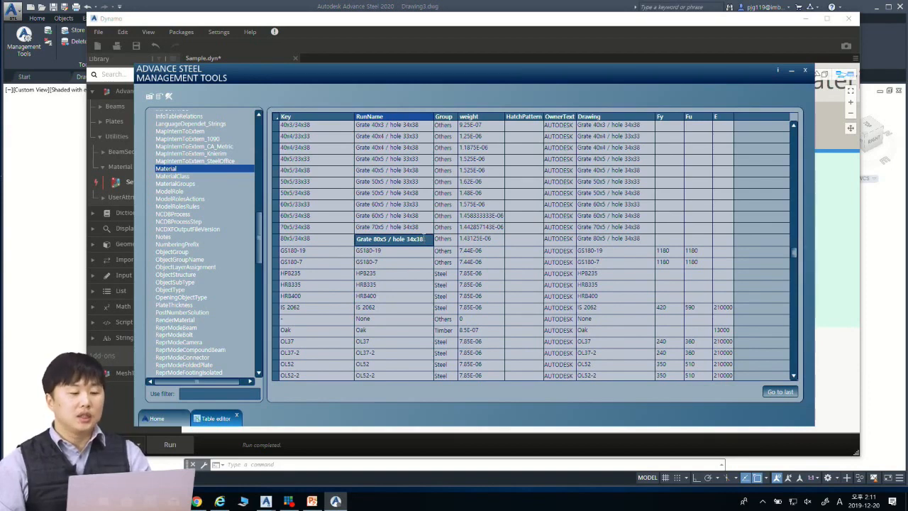
click(319, 241)
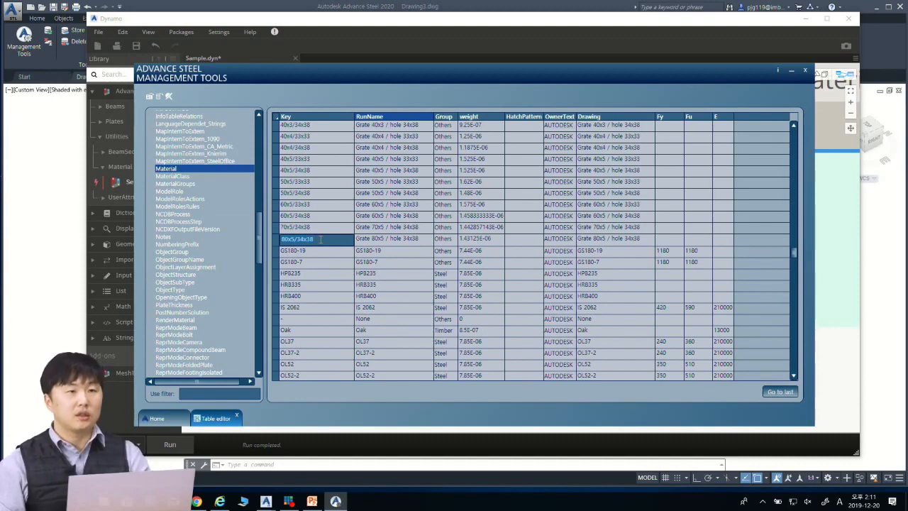
Step: Minimize the Management Tools and Dynamo, check the beam's section and material in its properties, and close them
click(791, 70)
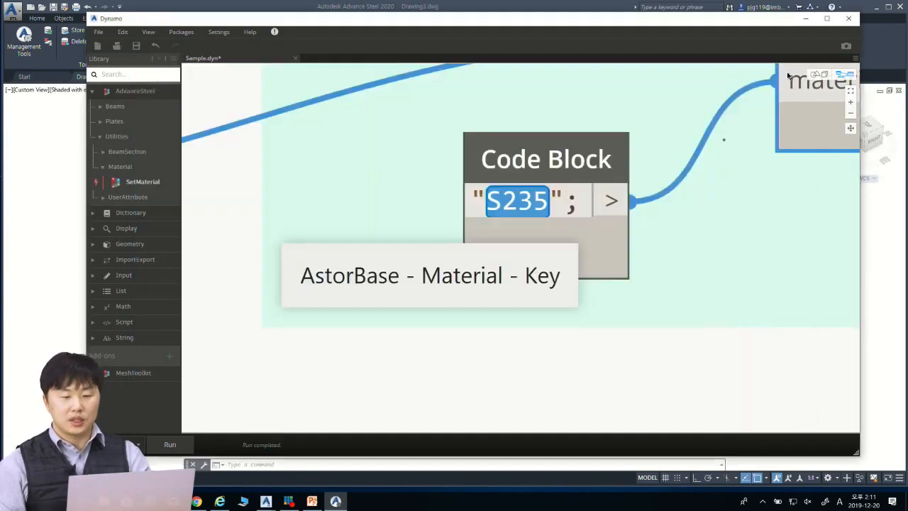
scroll(720, 213, down, 4)
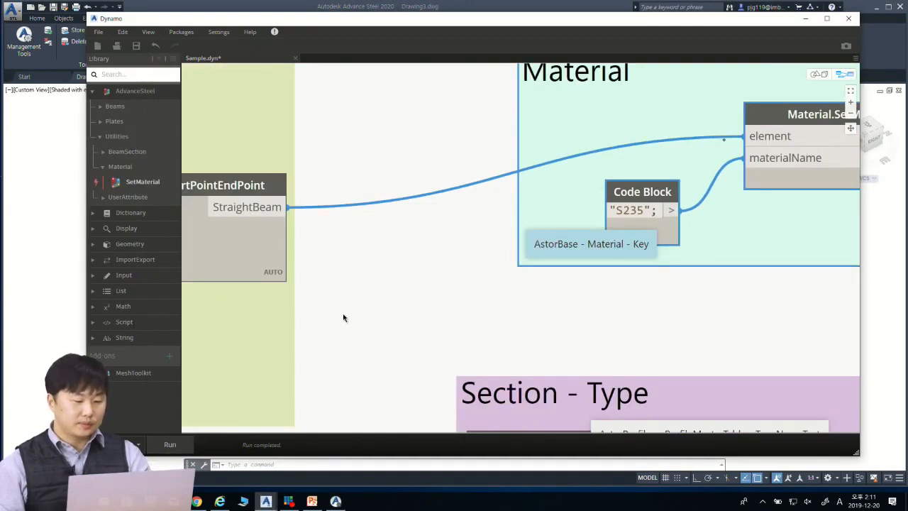
click(808, 19)
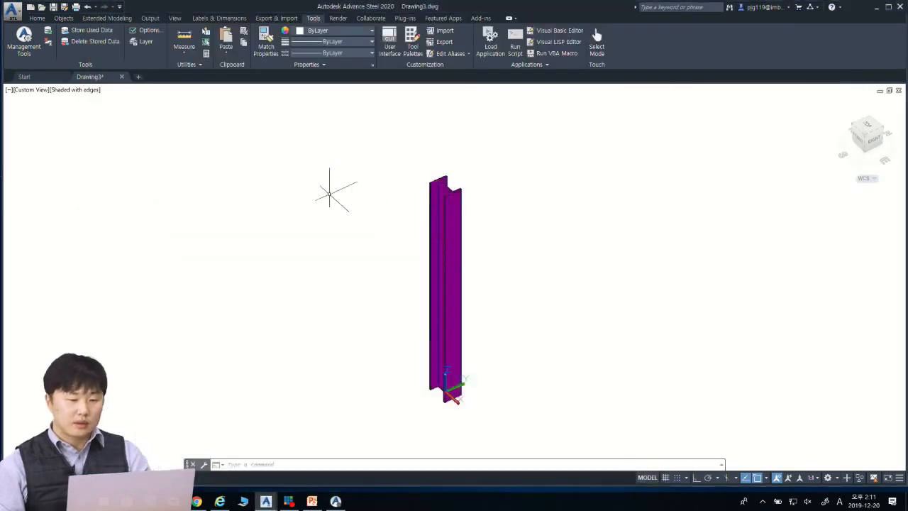
double_click(447, 206)
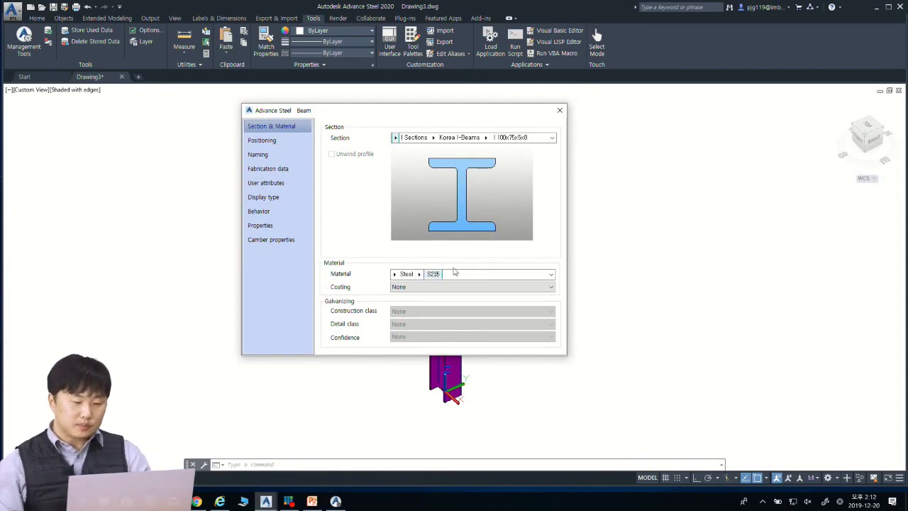
click(565, 111)
scroll(444, 220, up, 4)
scroll(443, 220, down, 4)
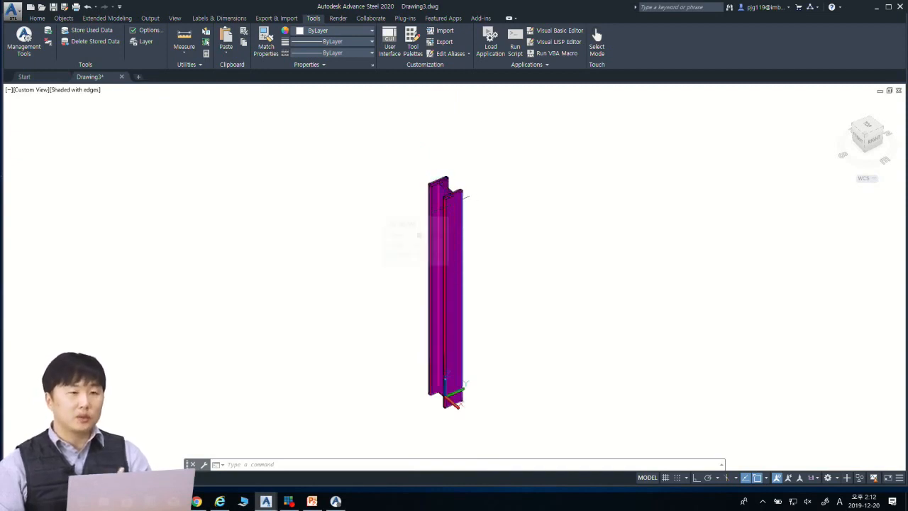
Step: Switch back to Dynamo and examine the BeamSection.SetSection node in the Section - Type group
mouse_move(265, 501)
click(320, 460)
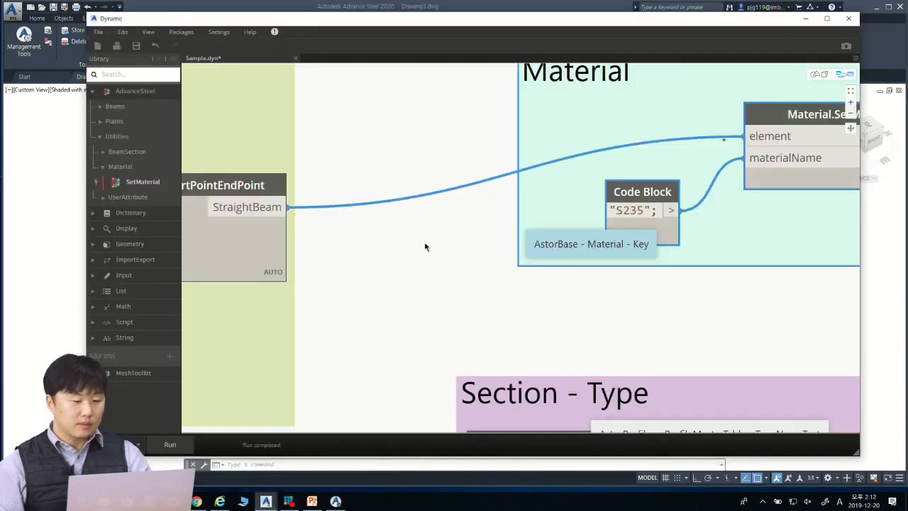
scroll(440, 252, down, 5)
middle_drag(541, 308, 490, 204)
middle_drag(615, 323, 576, 252)
scroll(578, 252, up, 1)
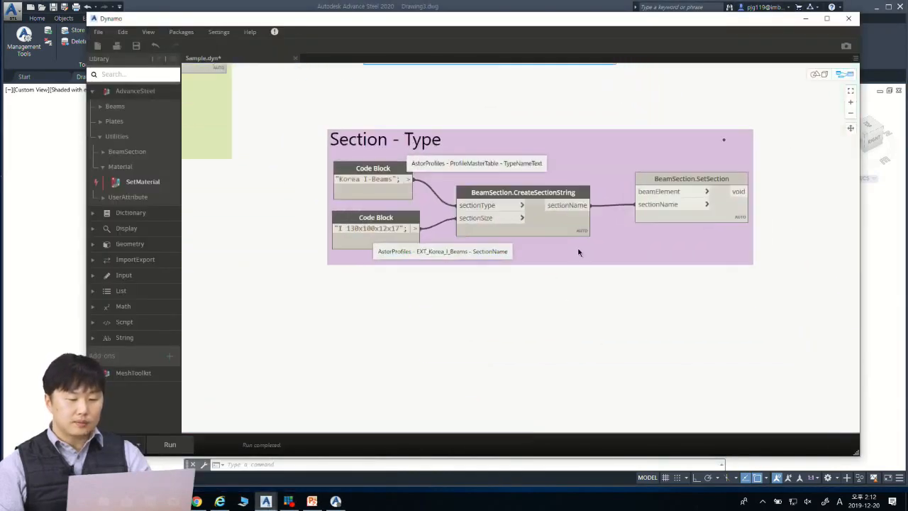
scroll(578, 252, up, 2)
middle_drag(604, 170, 477, 183)
scroll(576, 213, up, 2)
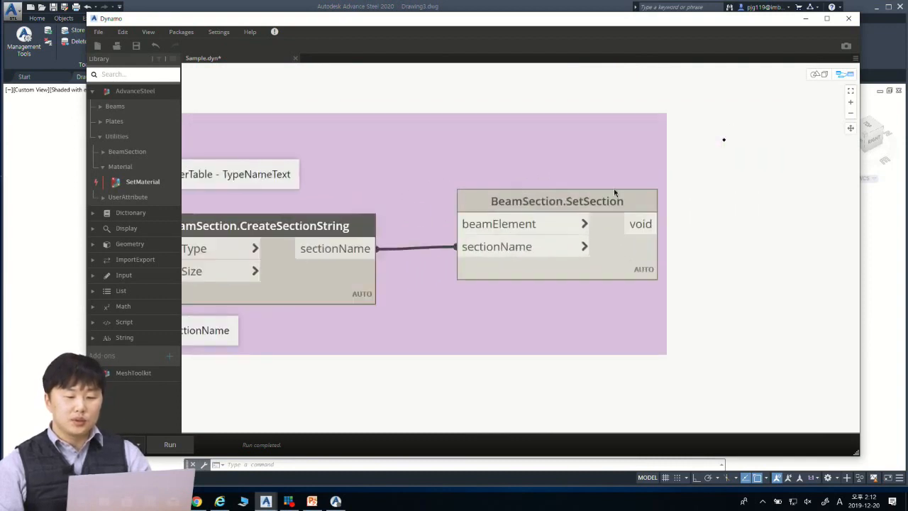
mouse_move(600, 206)
scroll(599, 210, up, 2)
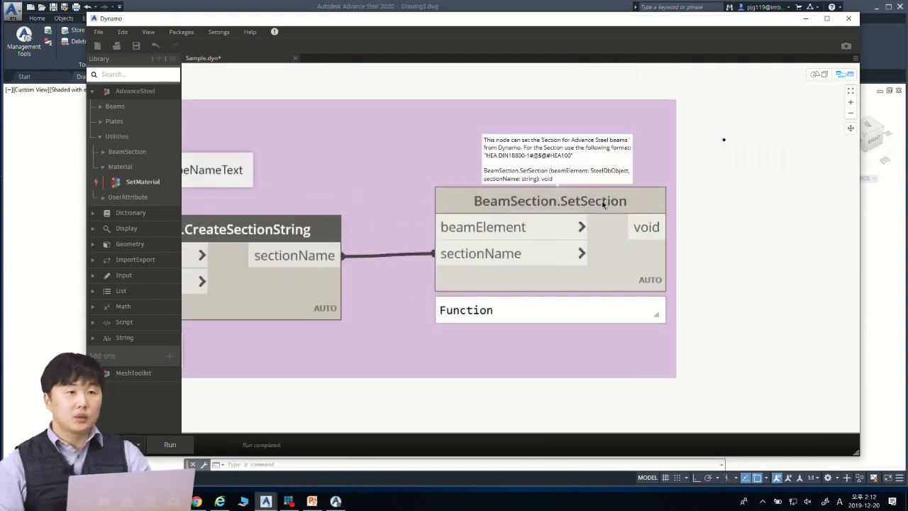
Step: Show the BeamSection nodes under the library's AdvanceSteel utilities and shift the BeamSection.SetSection node slightly upward
click(102, 166)
click(104, 152)
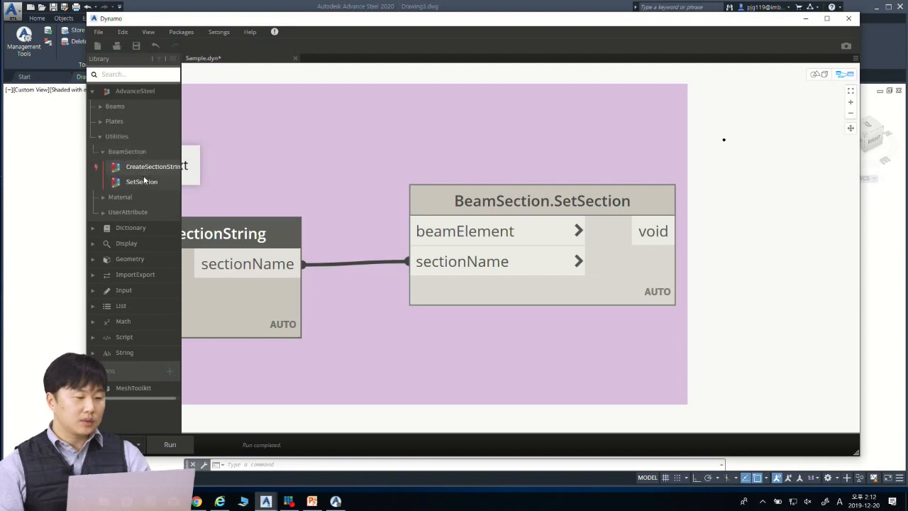
mouse_move(144, 173)
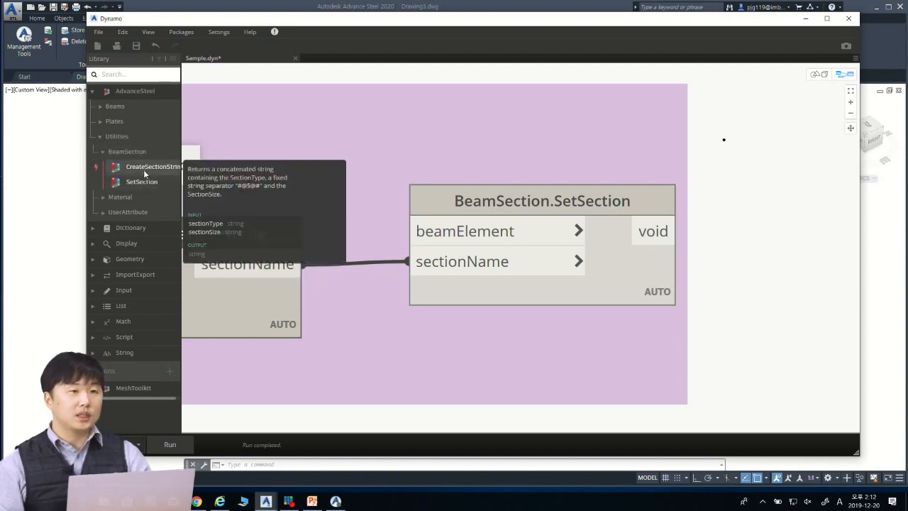
drag(560, 208, 569, 187)
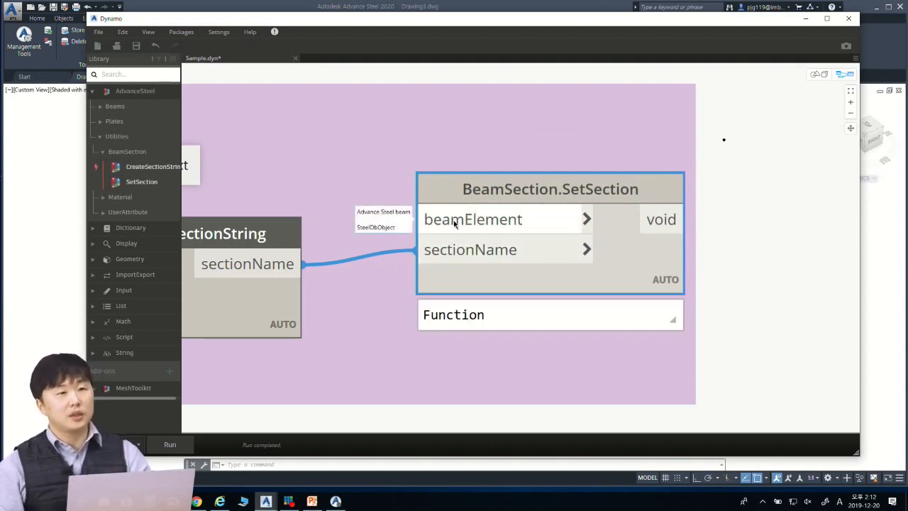
Step: Connect the StraightBeam output of the start-point/end-point beam node to the beamElement input of BeamSection.SetSection
scroll(451, 228, down, 5)
middle_drag(227, 143, 541, 142)
middle_drag(326, 151, 370, 270)
click(283, 150)
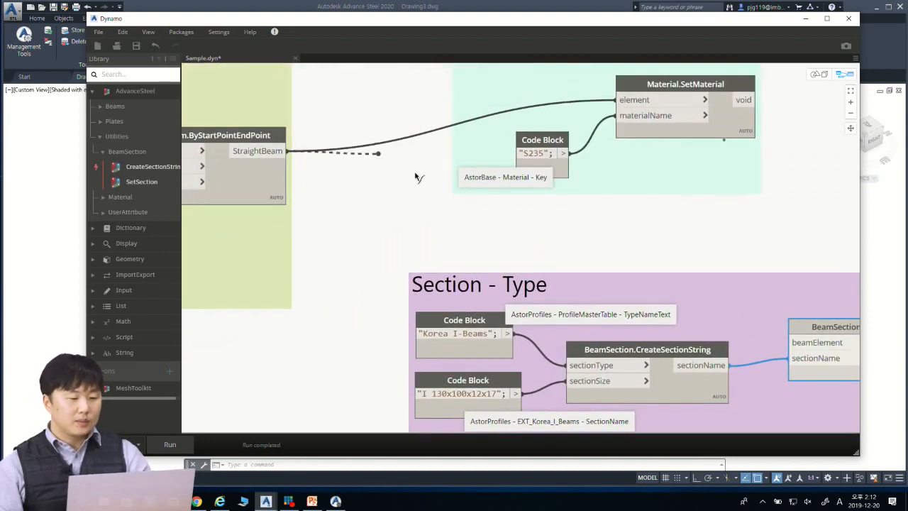
middle_drag(753, 224, 441, 179)
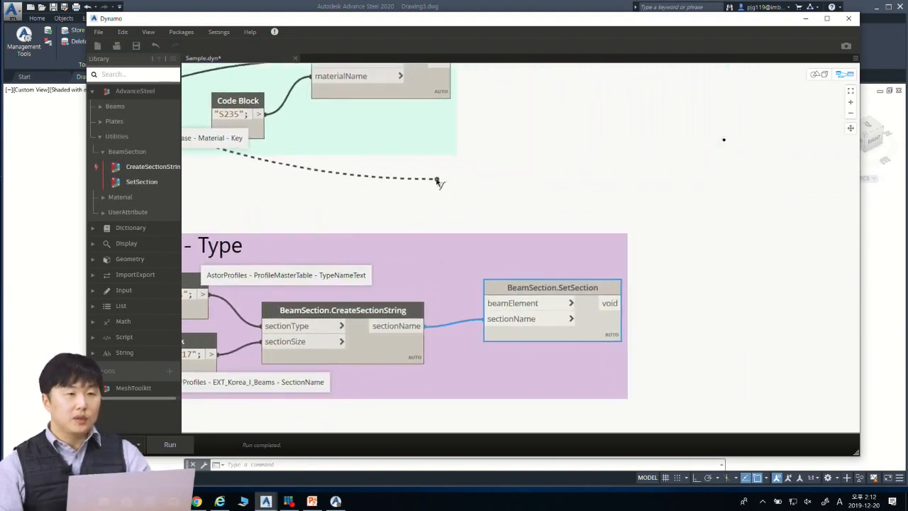
click(512, 303)
scroll(517, 325, up, 6)
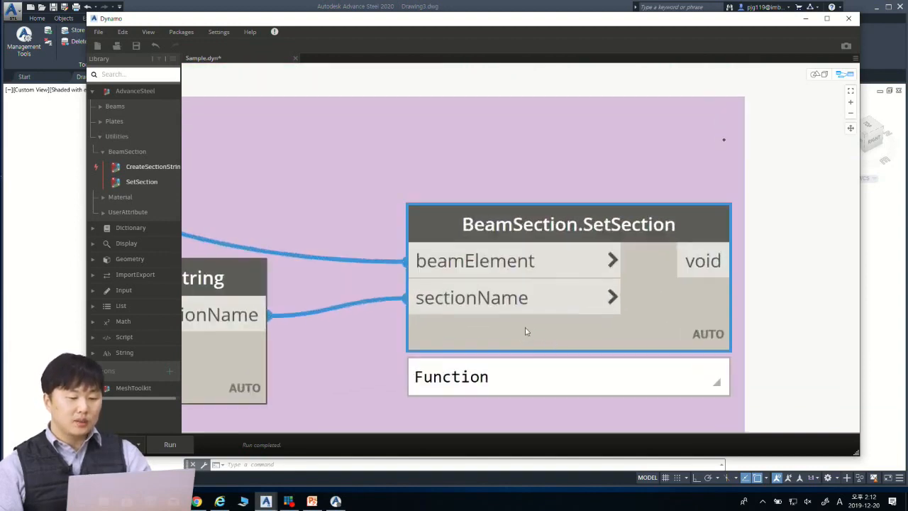
Step: Examine how the sectionName output of BeamSection.CreateSectionString feeds the sectionName input of BeamSection.SetSection
middle_drag(483, 315, 375, 229)
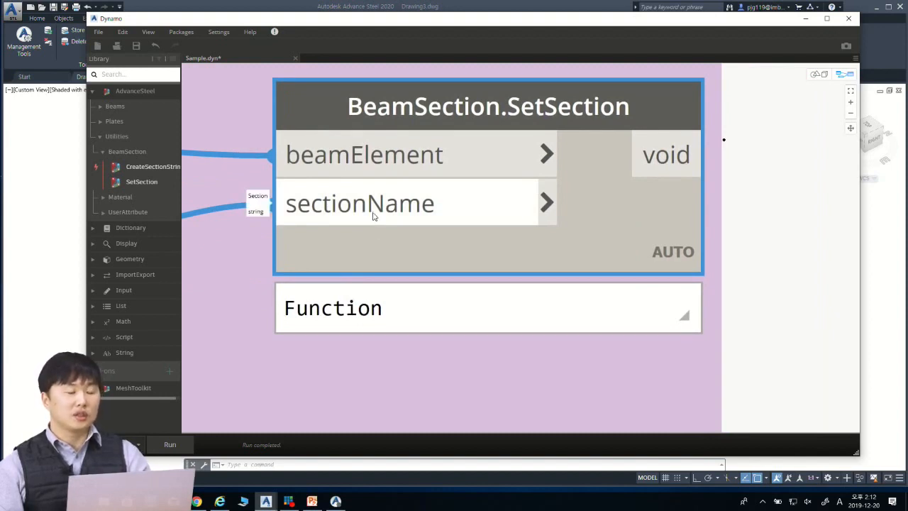
mouse_move(132, 168)
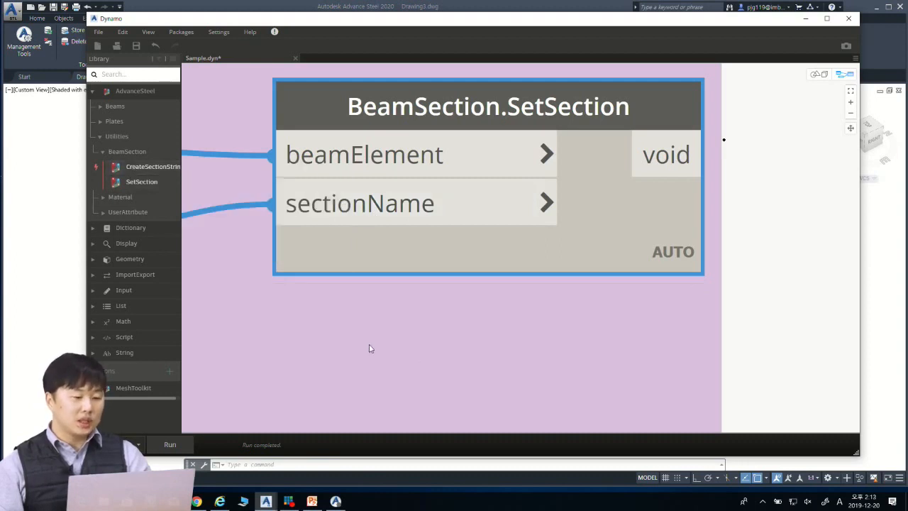
middle_drag(266, 249, 606, 217)
middle_drag(526, 244, 723, 255)
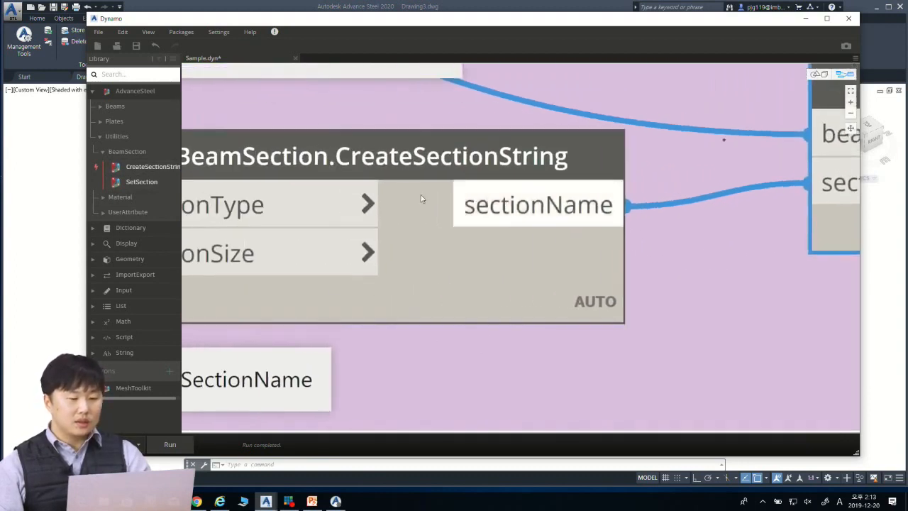
click(419, 264)
scroll(420, 264, down, 3)
middle_drag(595, 286, 632, 281)
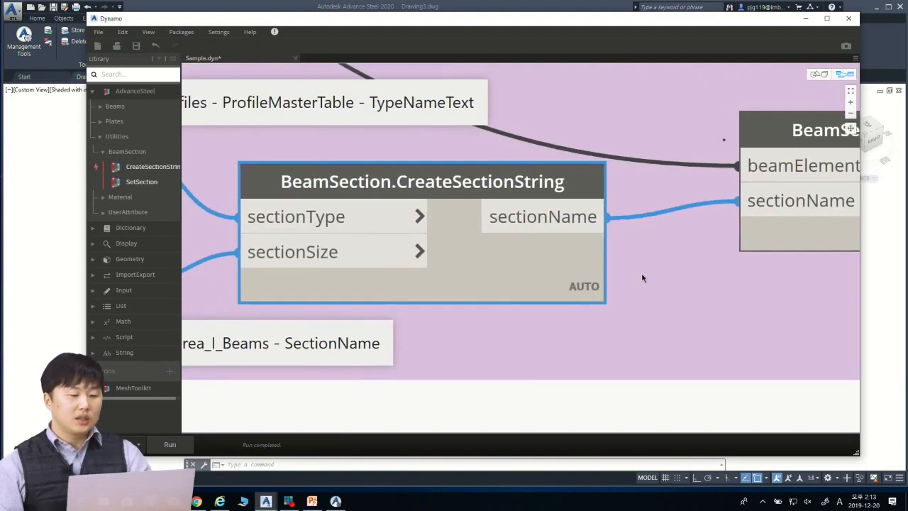
mouse_move(446, 205)
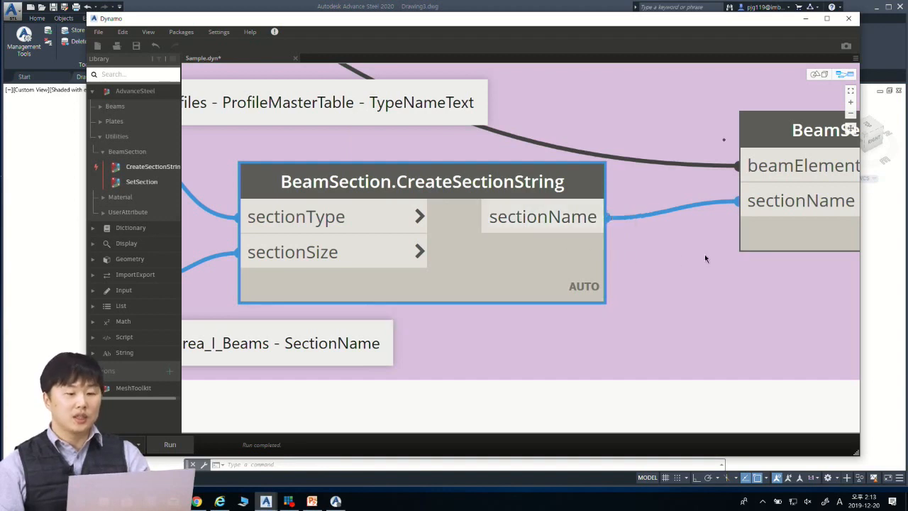
middle_drag(704, 254, 537, 269)
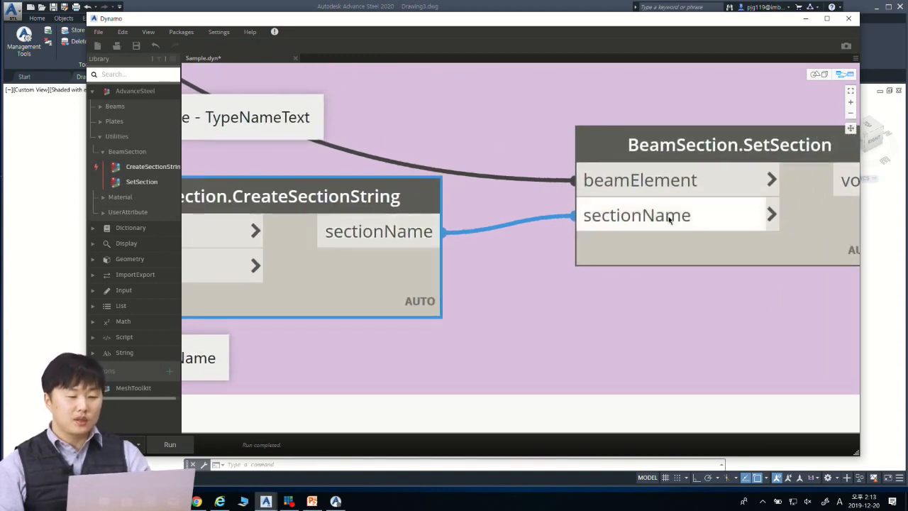
mouse_move(669, 215)
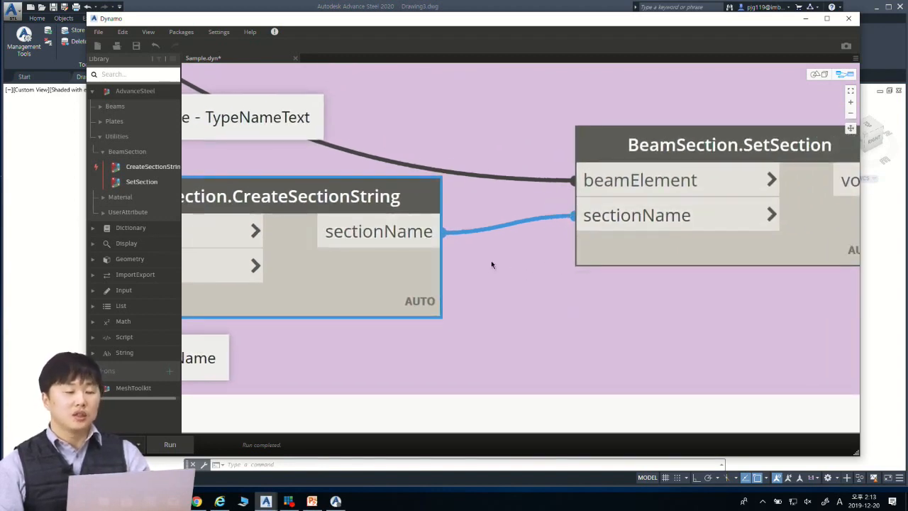
Step: Examine the two Code Blocks feeding BeamSection.CreateSectionString and preview the combined section string
scroll(662, 233, down, 5)
middle_drag(339, 207, 405, 222)
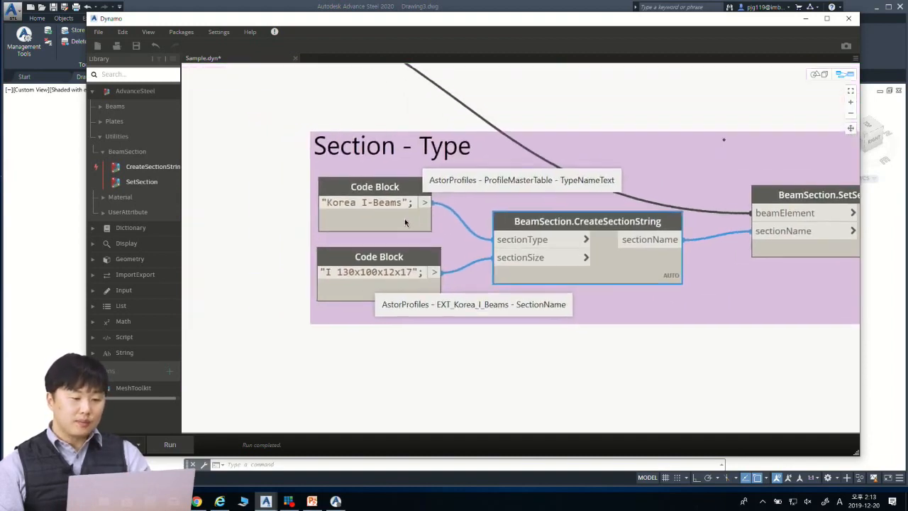
middle_drag(317, 237, 245, 238)
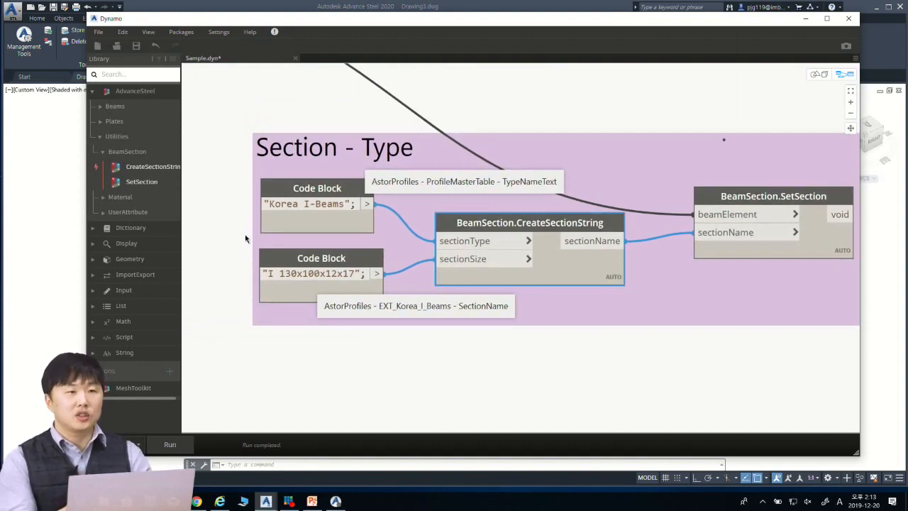
scroll(496, 218, up, 5)
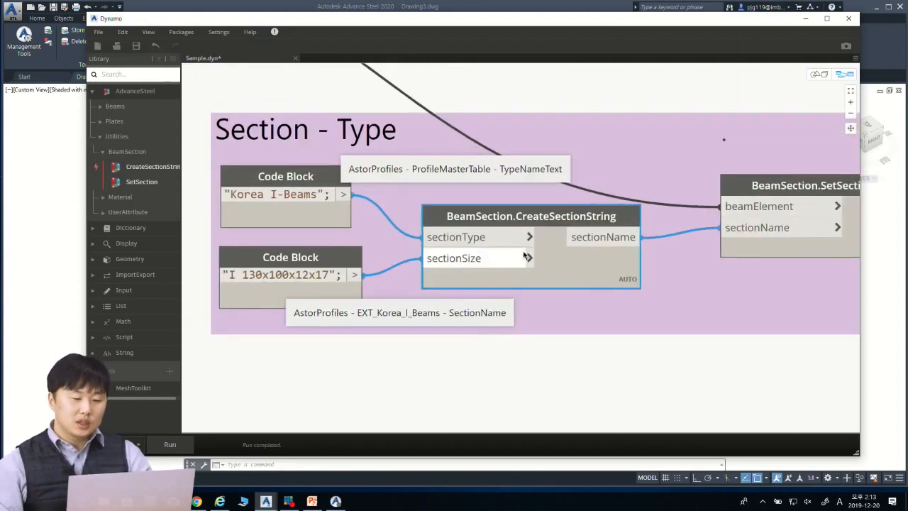
middle_drag(496, 218, 436, 208)
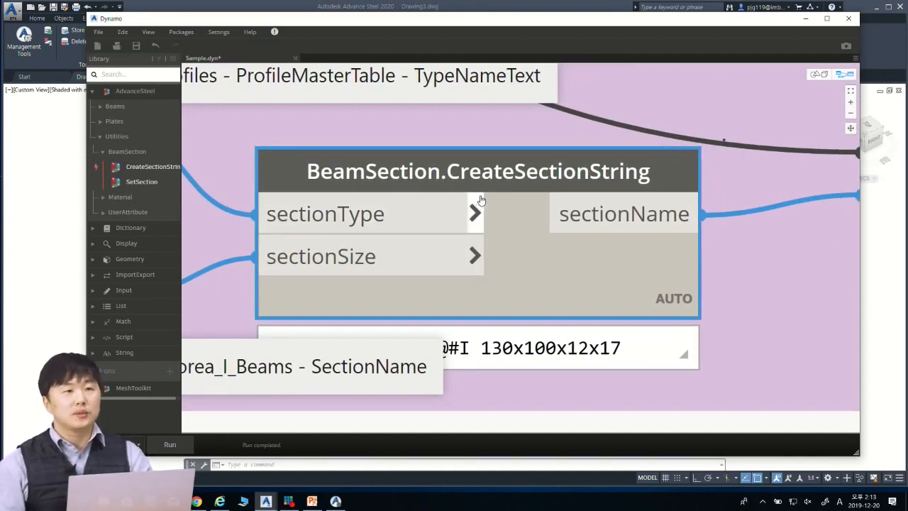
scroll(273, 242, up, 2)
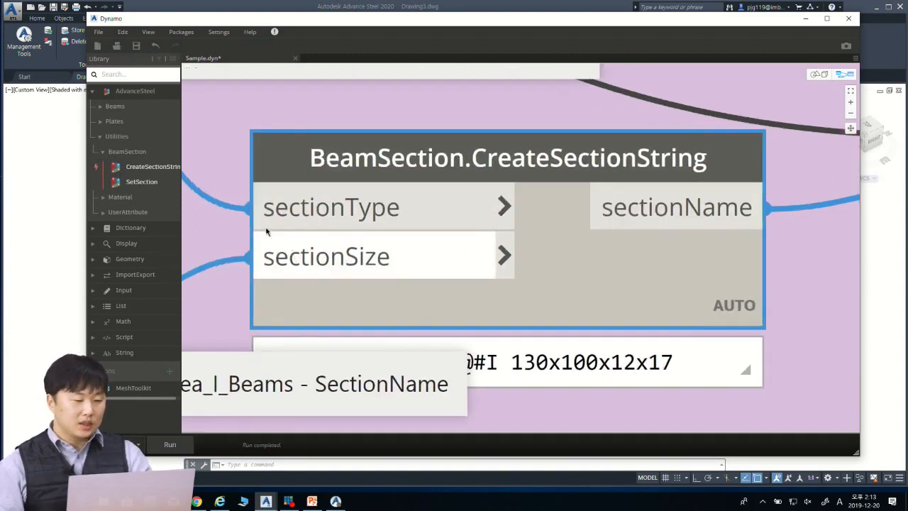
Step: Check the sectionType input and read the note naming the database table and column its value comes from
middle_drag(250, 232, 364, 220)
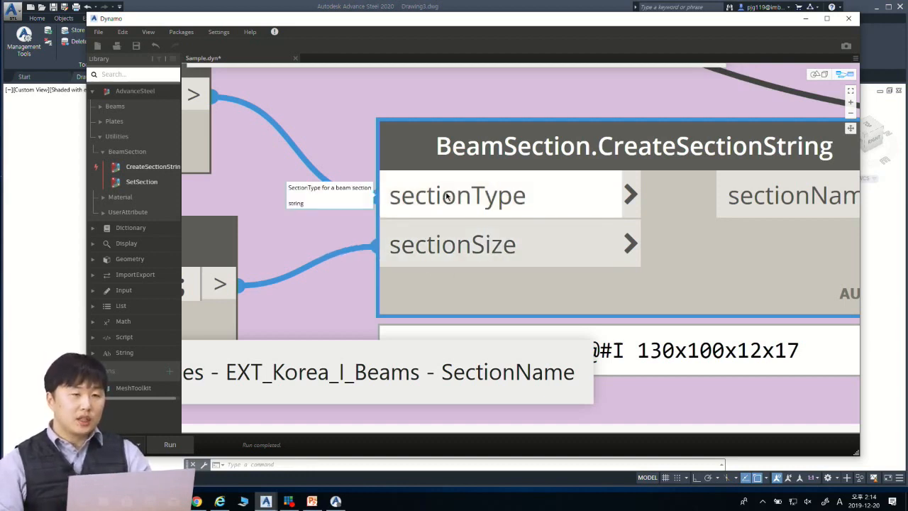
middle_drag(349, 210, 687, 260)
middle_drag(773, 186, 508, 294)
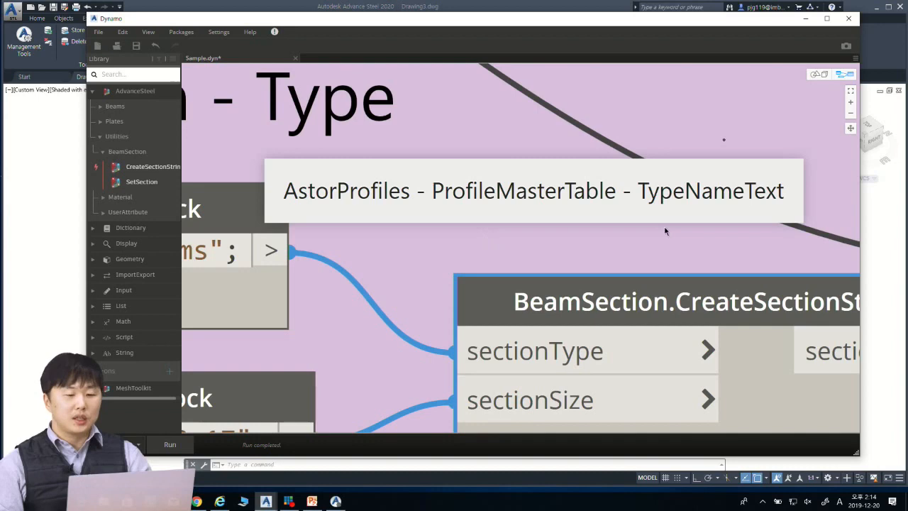
middle_drag(665, 230, 473, 227)
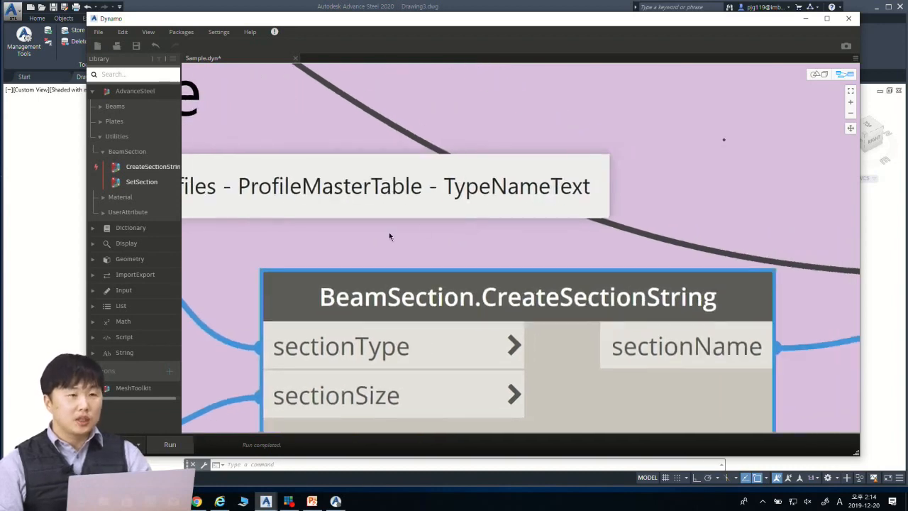
Step: Switch to Advance Steel Management Tools and collapse the AstorBase table list
click(806, 18)
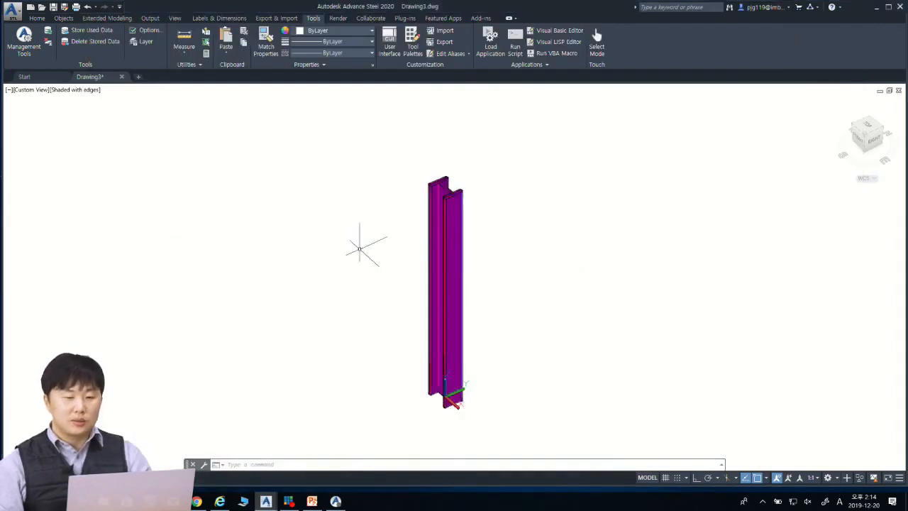
click(336, 501)
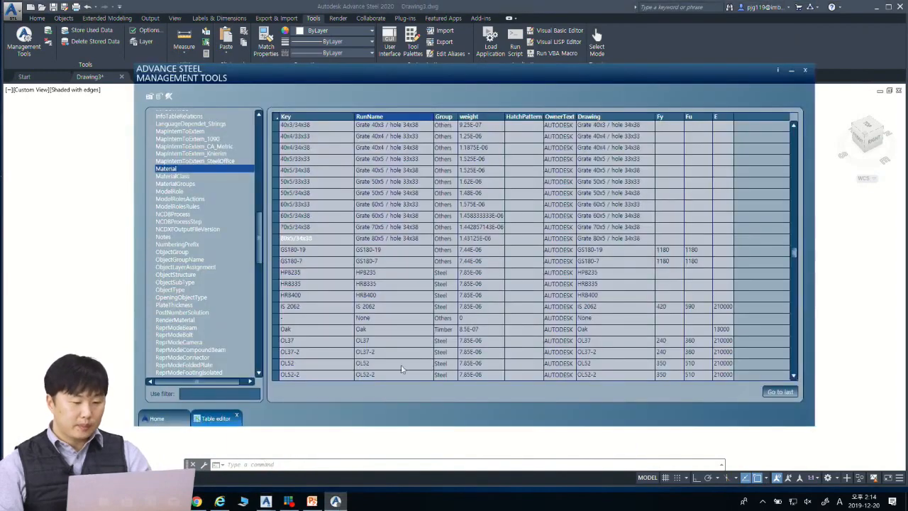
drag(377, 74, 380, 70)
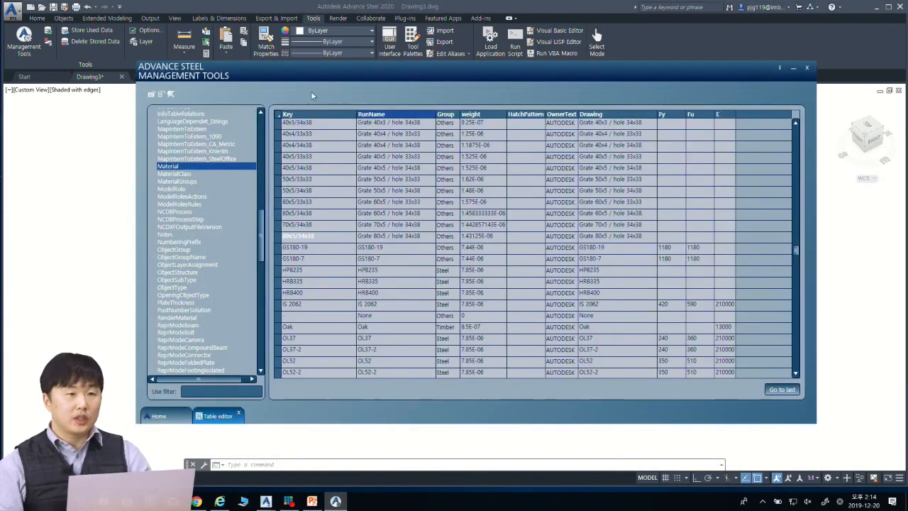
scroll(228, 204, up, 15)
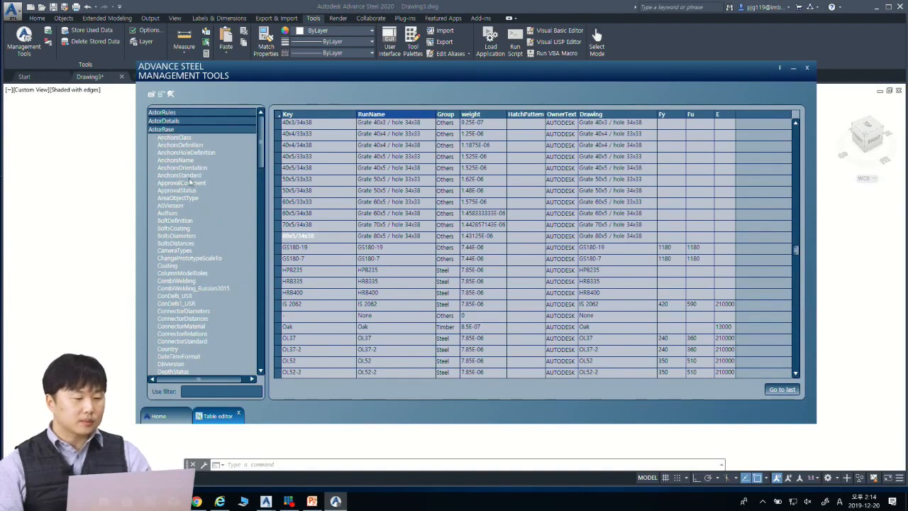
scroll(193, 168, down, 1)
scroll(191, 183, up, 1)
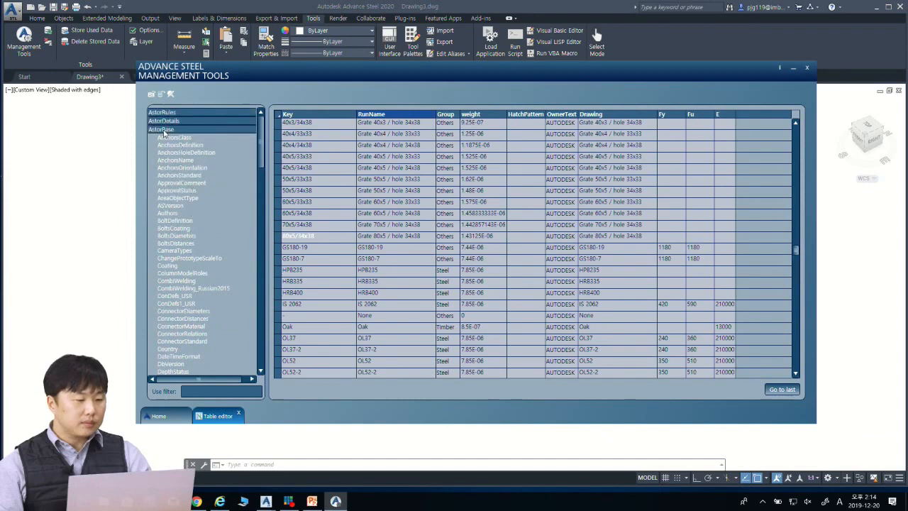
click(164, 129)
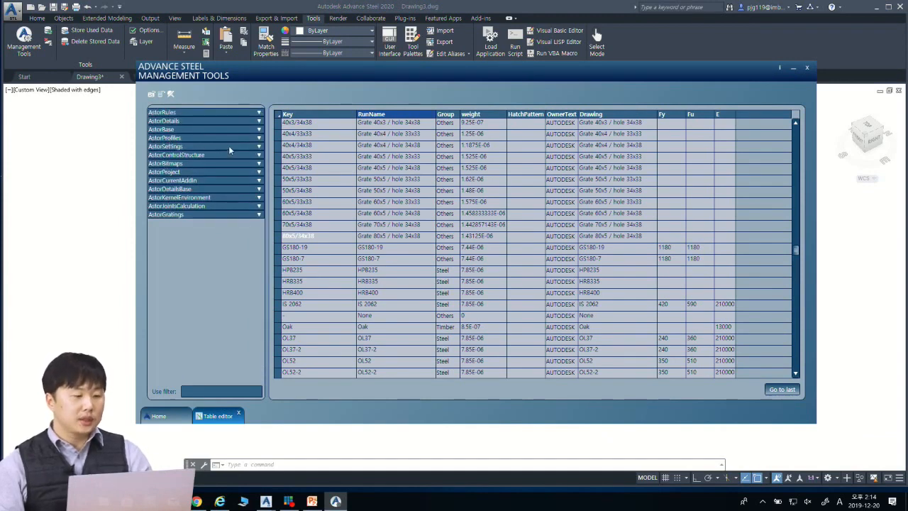
Step: Open the ProfileMasterTable of the AstorProfiles database
click(259, 138)
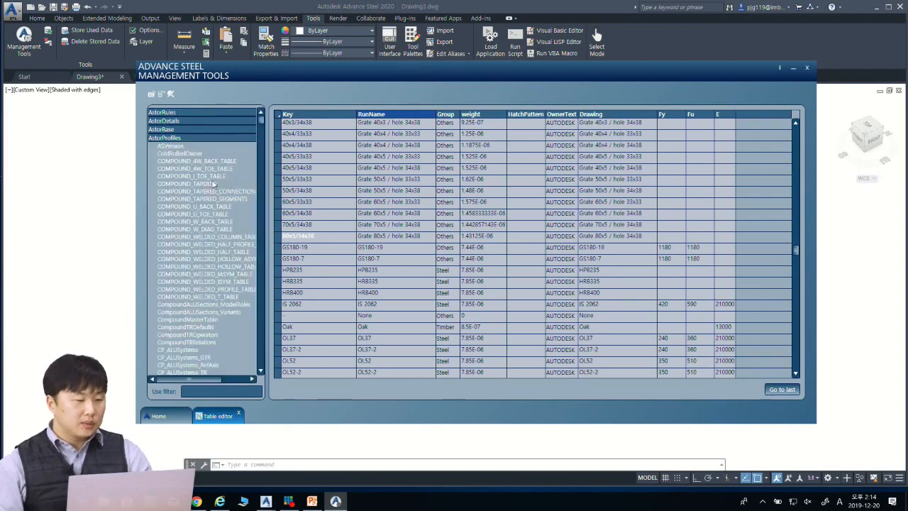
scroll(188, 188, down, 3)
drag(260, 132, 269, 337)
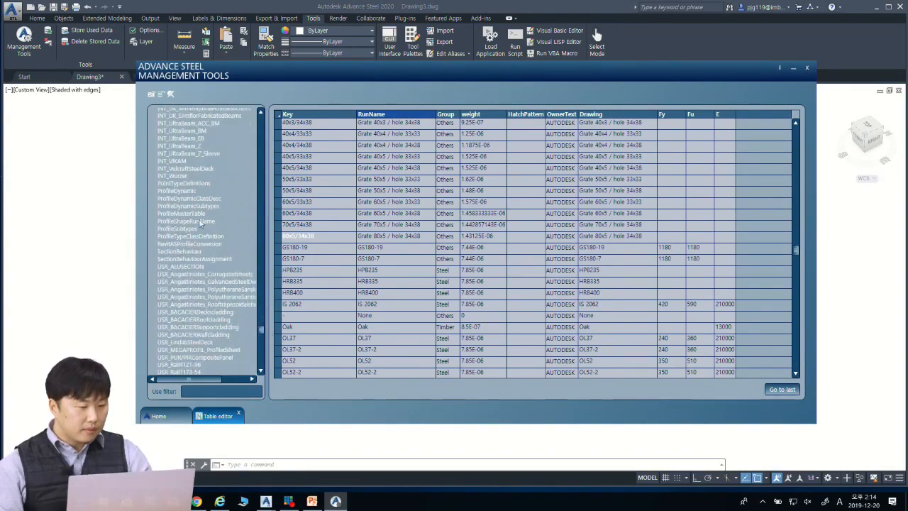
click(178, 214)
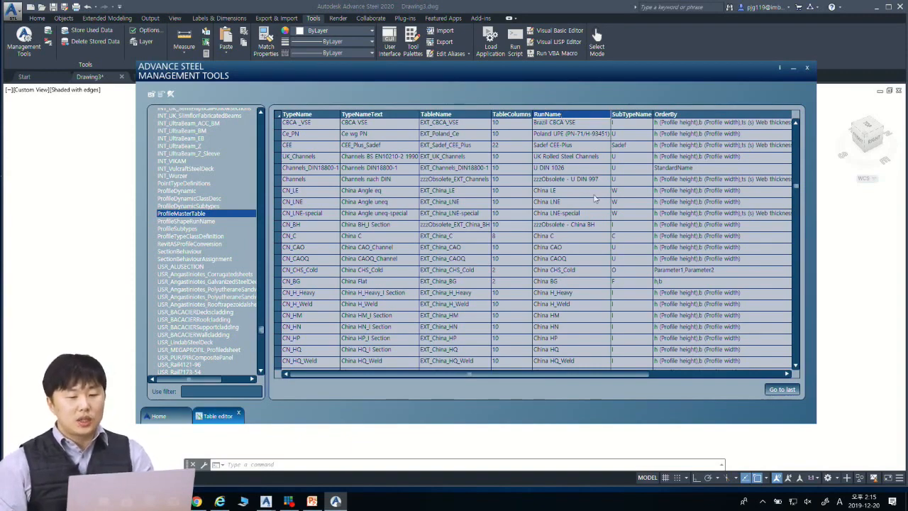
Step: Browse the ProfileMasterTable rows to locate the Korea profile types
scroll(583, 186, down, 6)
drag(796, 193, 796, 125)
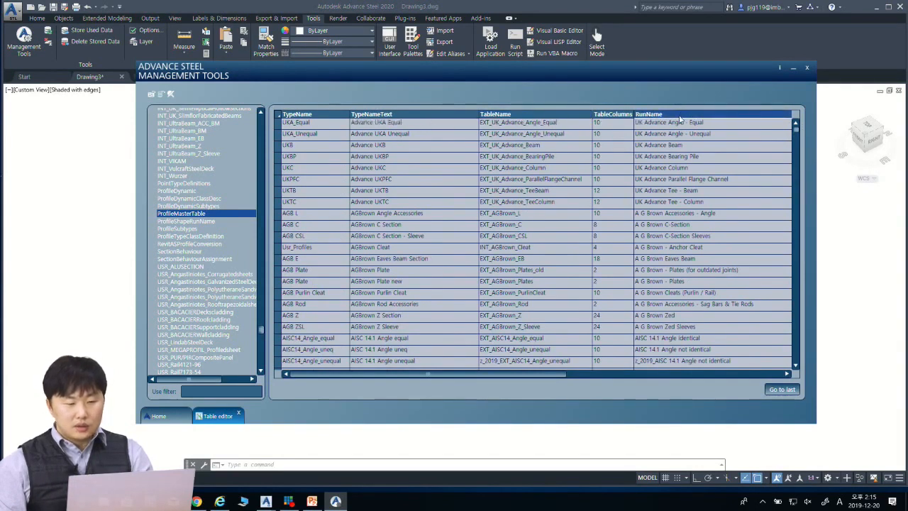
scroll(679, 119, down, 4)
drag(796, 133, 793, 241)
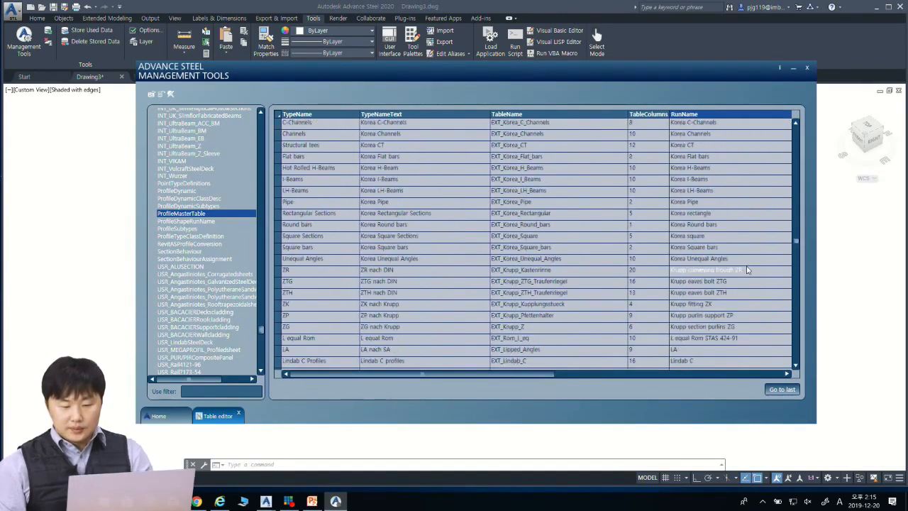
scroll(715, 256, down, 3)
scroll(717, 254, up, 4)
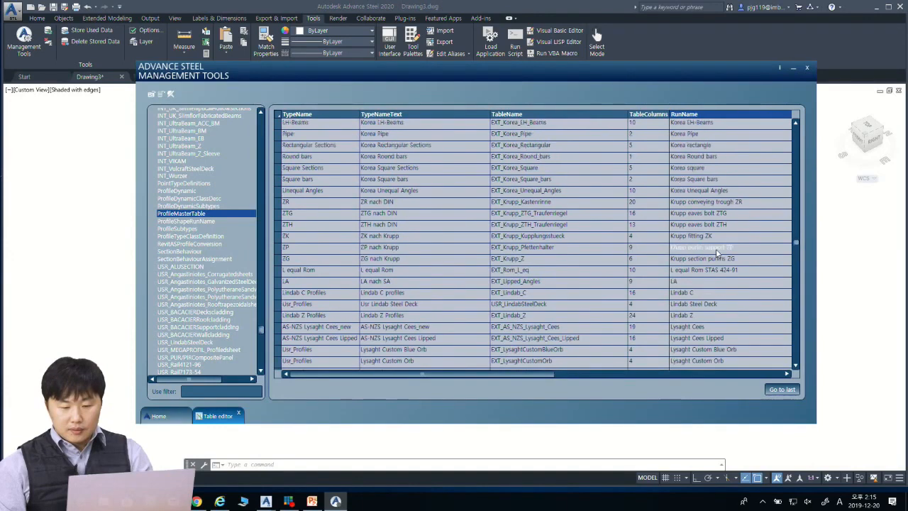
scroll(713, 254, up, 1)
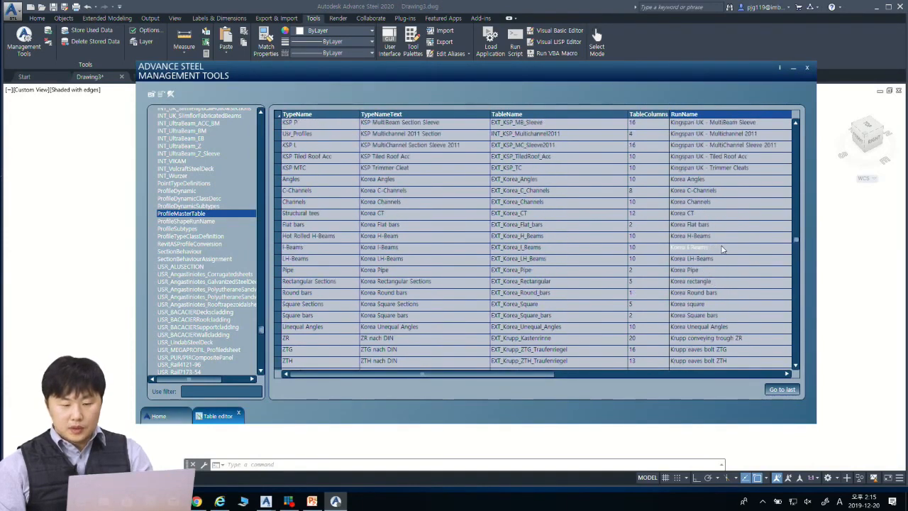
Step: Check the RunName and TypeNameText values in the Korea I-Beams row
click(721, 248)
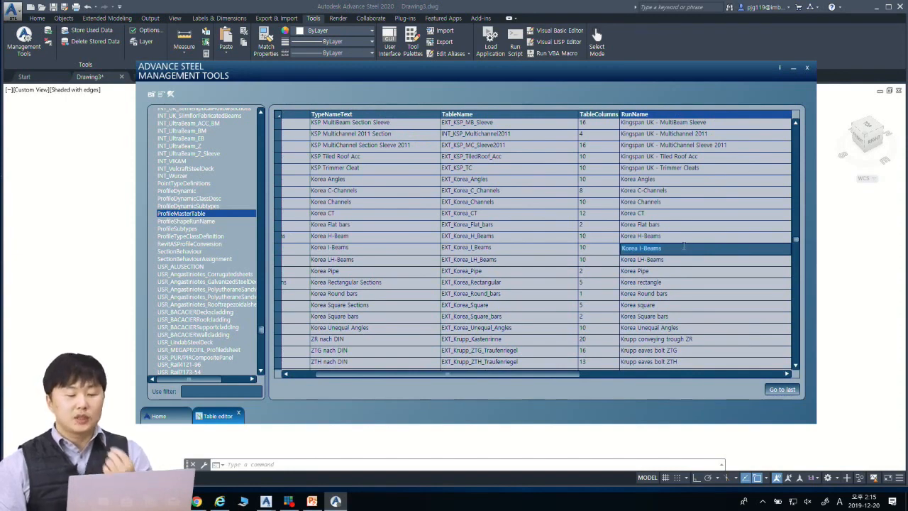
drag(683, 246, 669, 260)
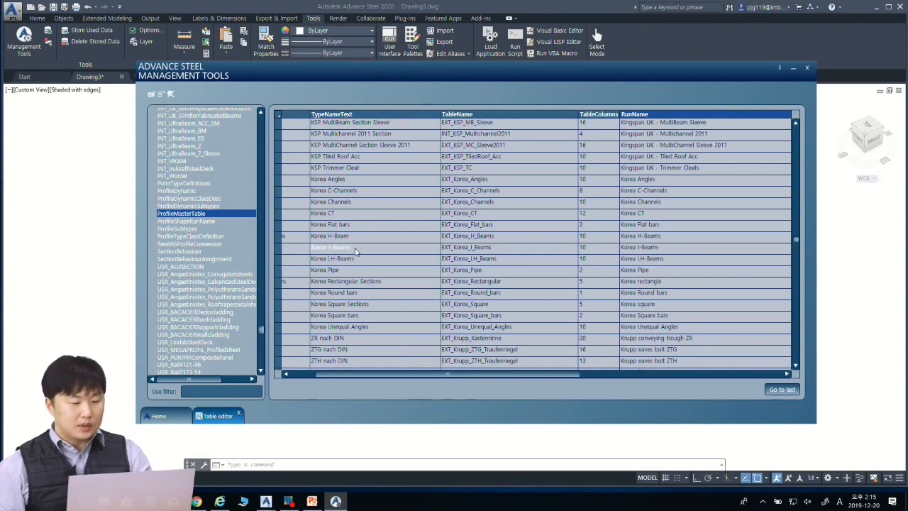
click(355, 248)
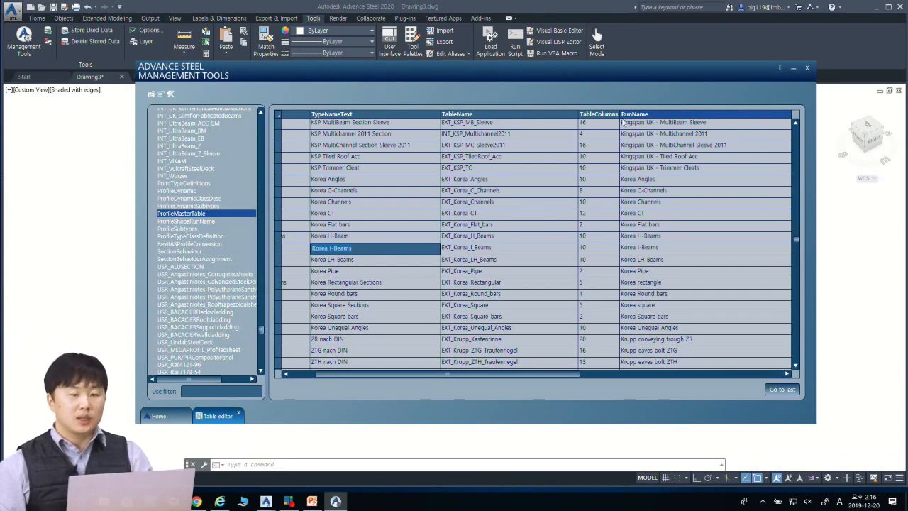
Step: Switch to Dynamo and compare the section type Code Block with the TypeNameText column of ProfileMasterTable
click(793, 68)
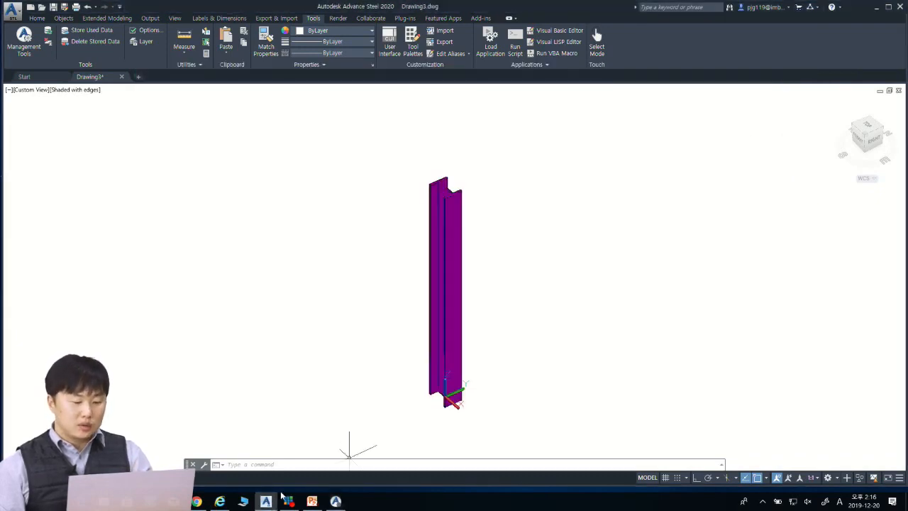
mouse_move(267, 500)
click(319, 454)
middle_drag(413, 274, 692, 186)
scroll(381, 213, up, 3)
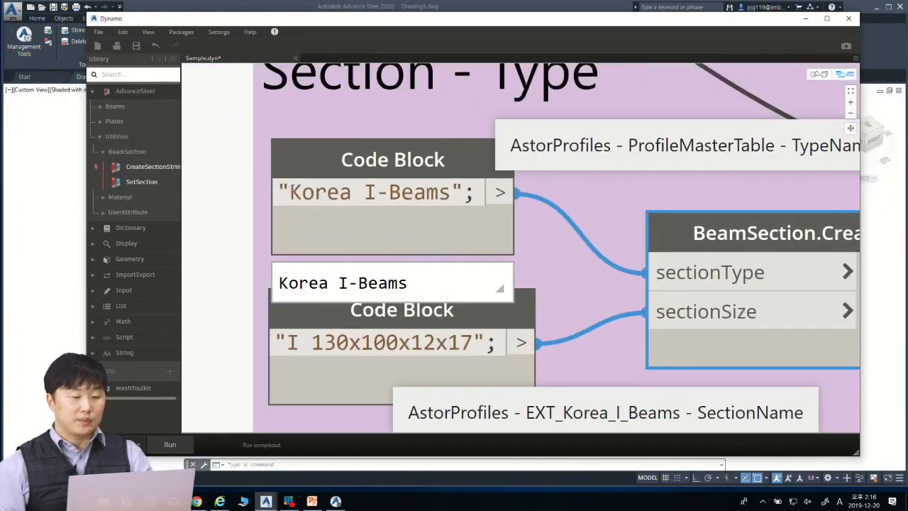
middle_drag(592, 239, 534, 221)
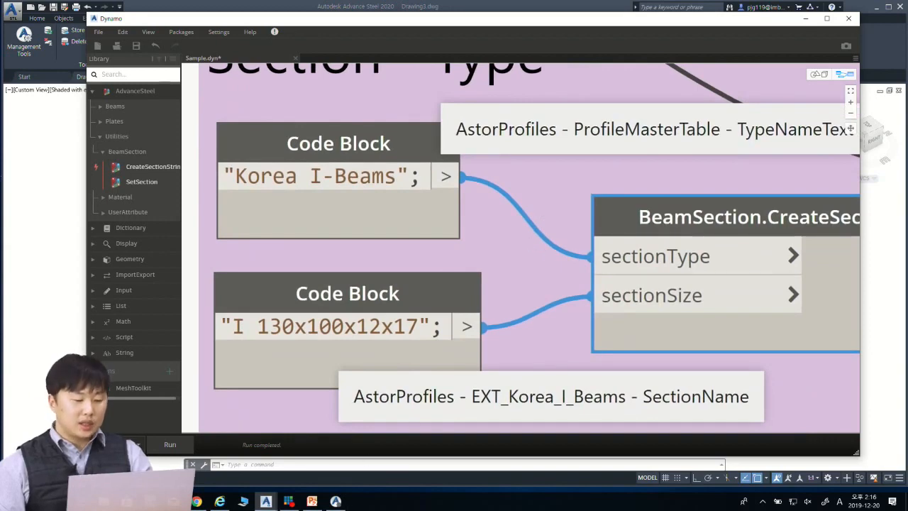
click(336, 501)
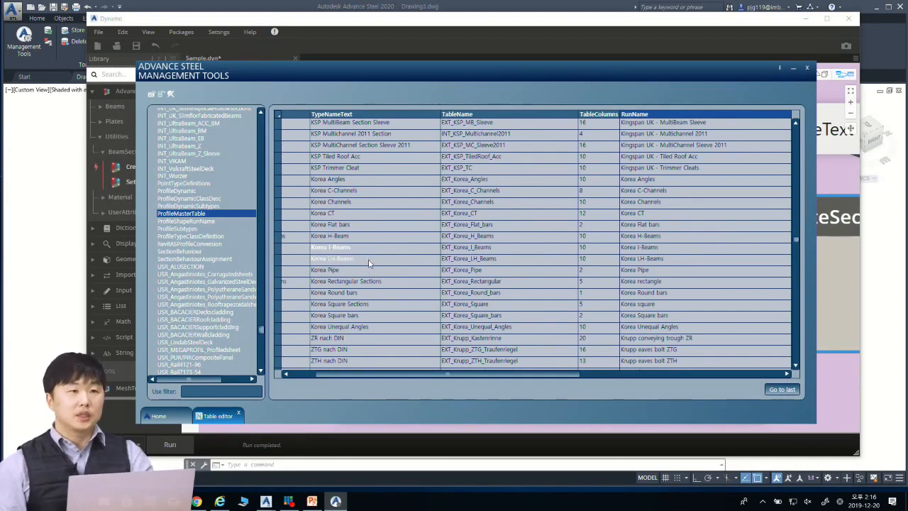
click(794, 68)
Step: Check the sectionSize input and read the note naming the database table and column its value comes from
scroll(525, 255, up, 3)
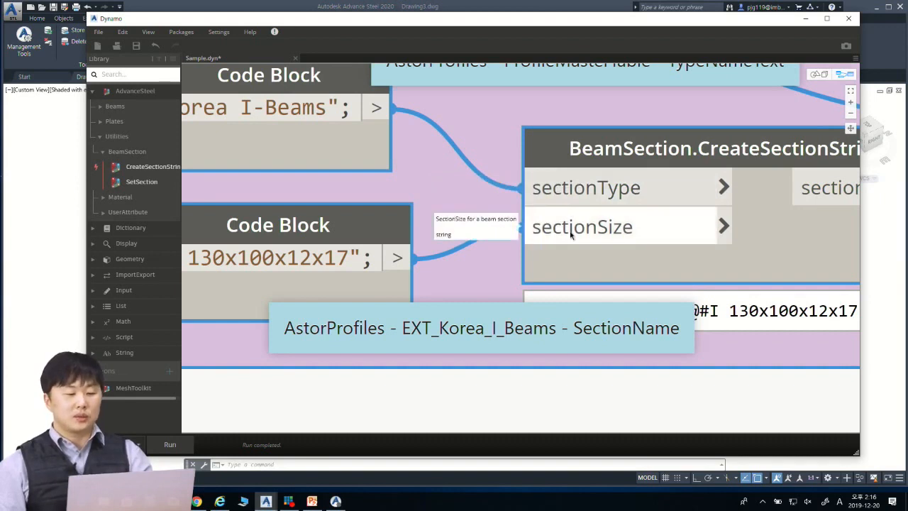
middle_drag(500, 250, 505, 227)
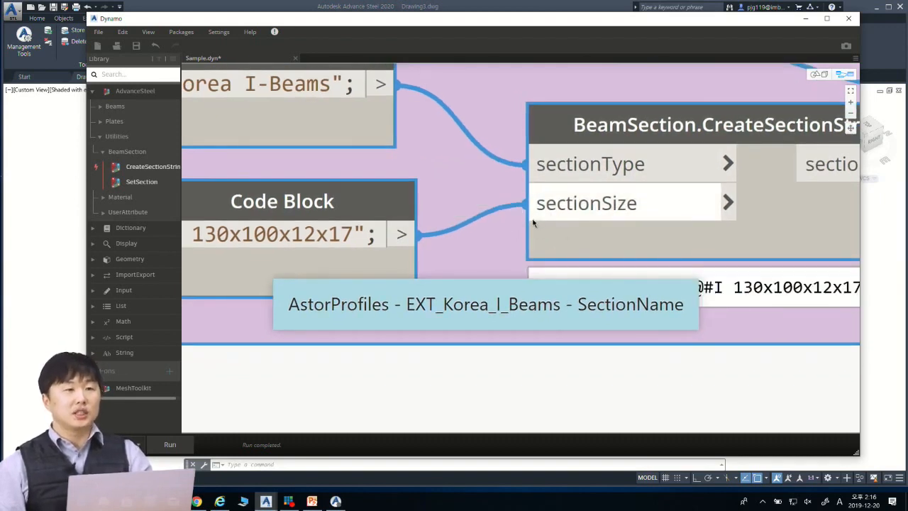
scroll(458, 273, up, 2)
middle_drag(454, 278, 468, 230)
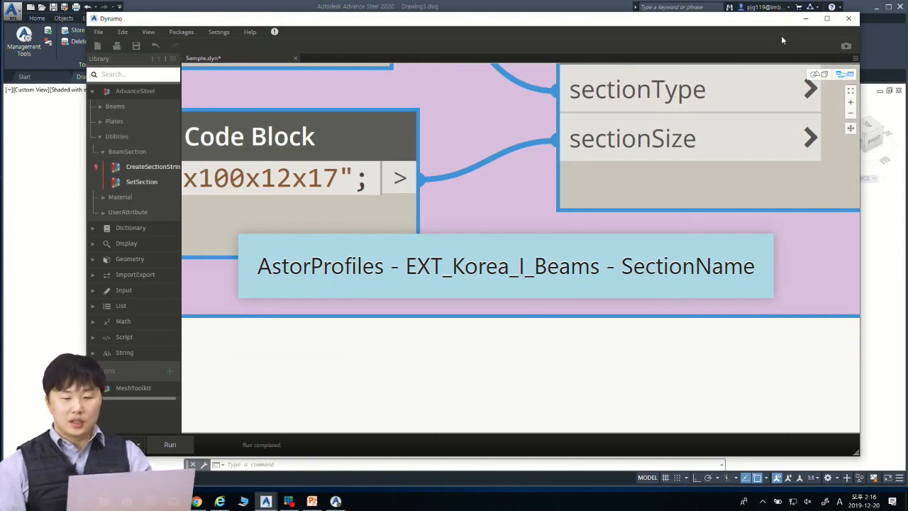
Step: Return to Management Tools and check the TableName value belonging to the Korea I-Beams type
click(805, 19)
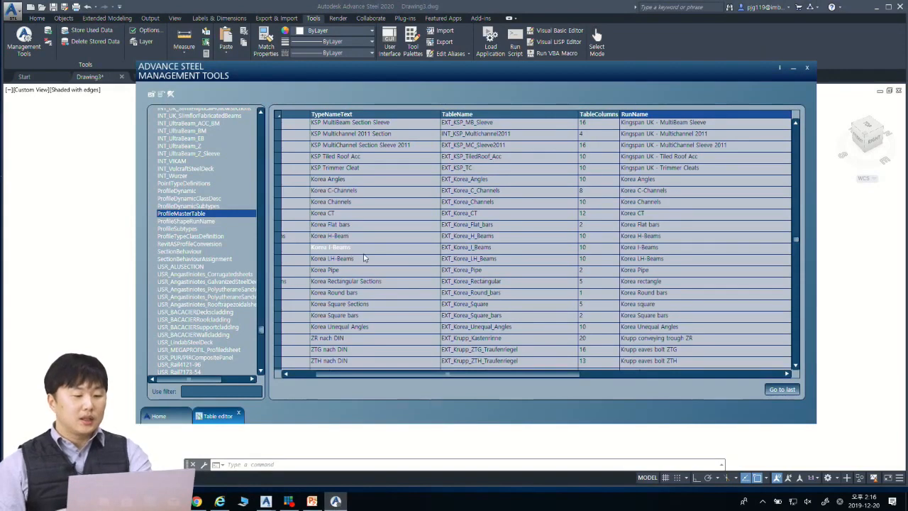
click(365, 248)
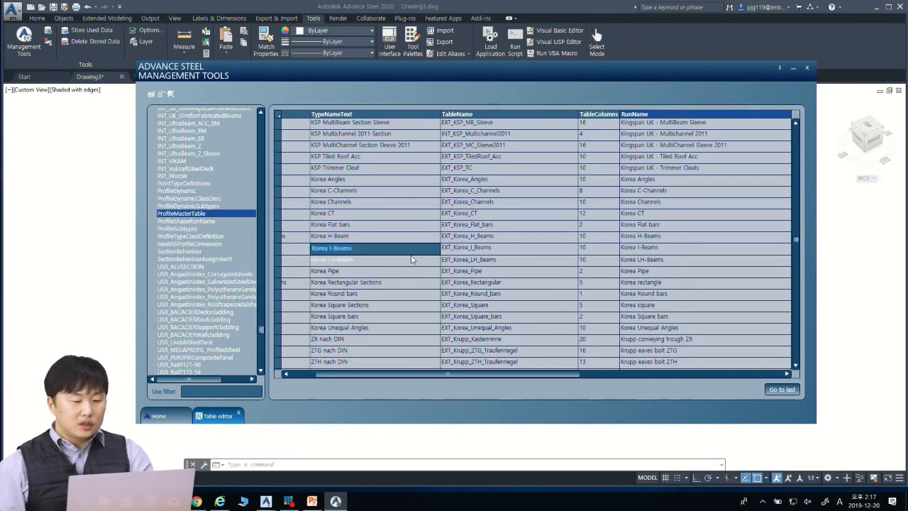
click(501, 248)
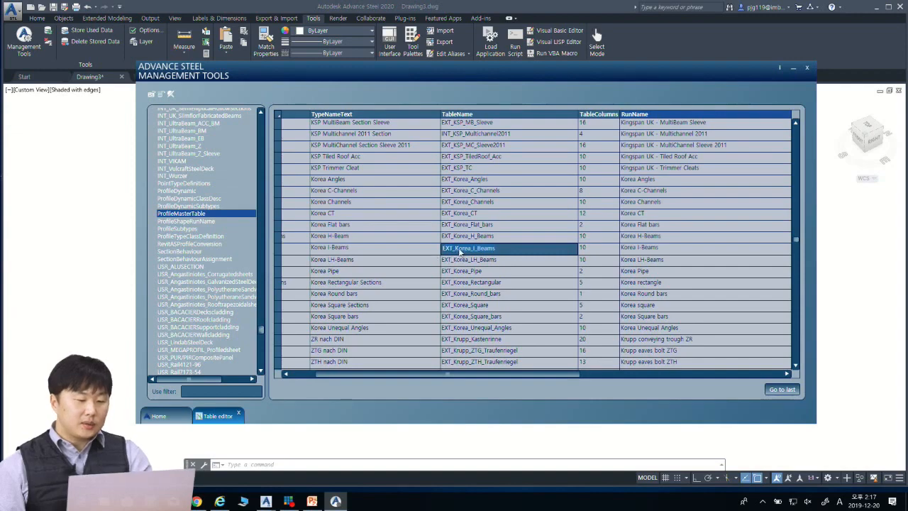
Step: Open the EXT_Korea_I_Beams table of AstorProfiles and examine its SectionName column
scroll(231, 319, up, 10)
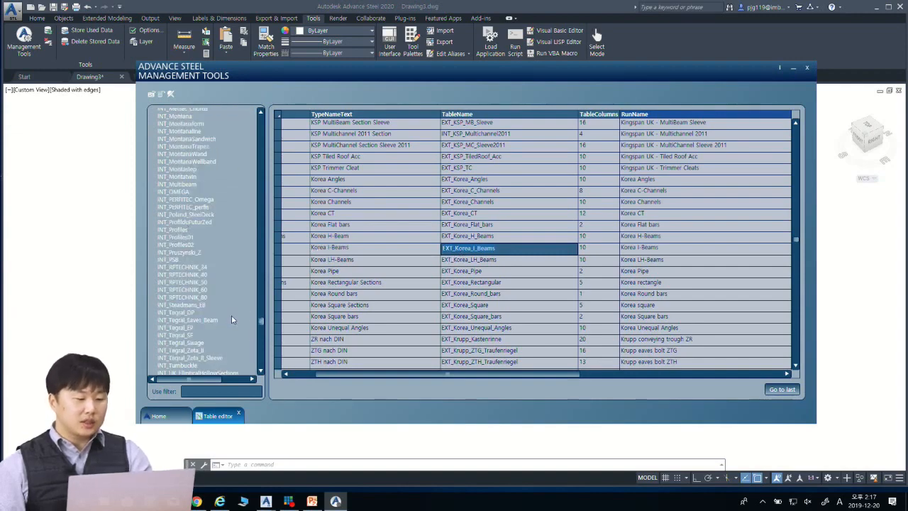
drag(261, 323, 261, 119)
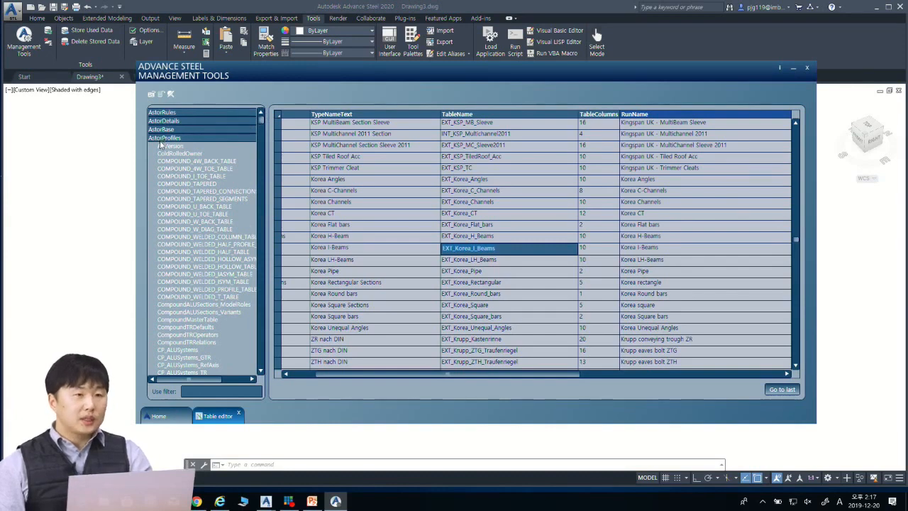
scroll(222, 227, down, 11)
scroll(222, 227, down, 15)
scroll(221, 232, down, 15)
scroll(212, 238, down, 15)
scroll(208, 247, down, 8)
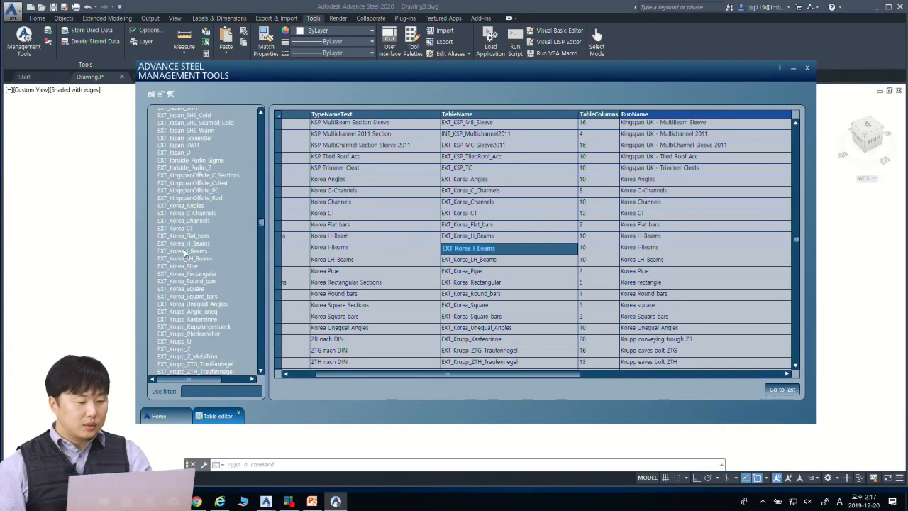
click(186, 252)
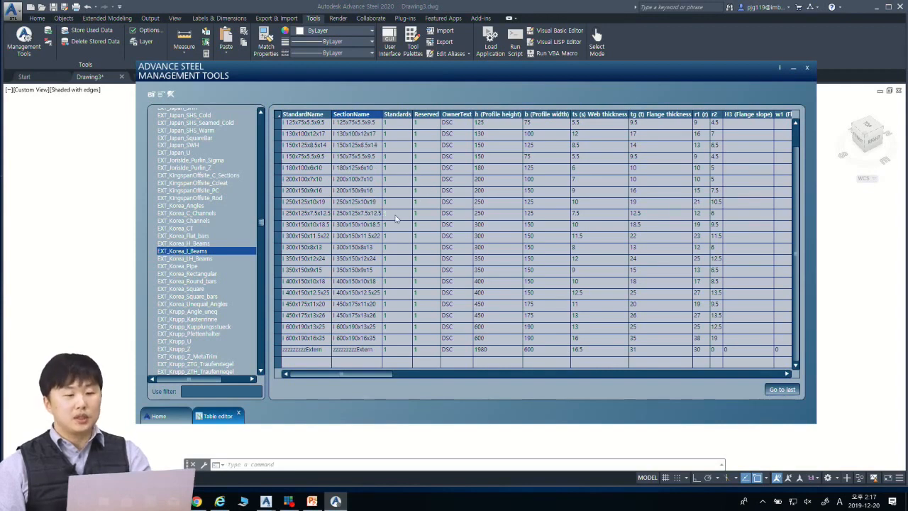
click(375, 190)
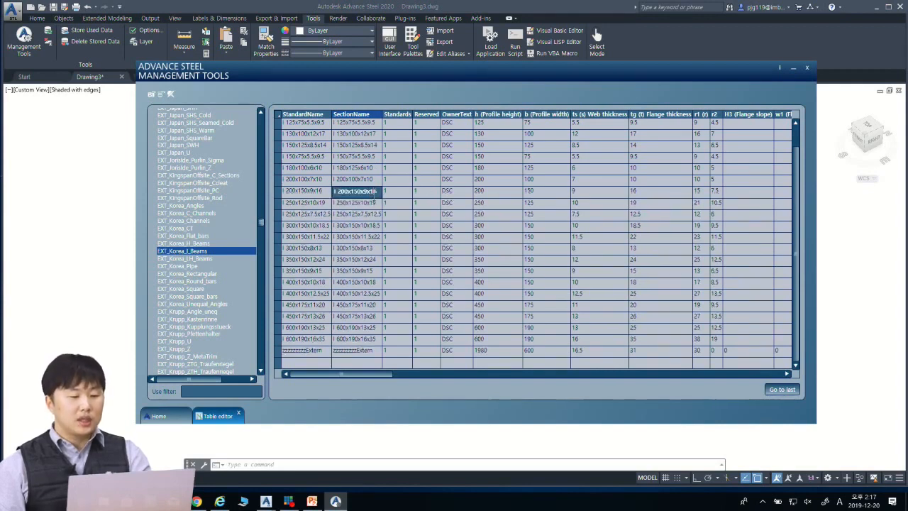
Step: Compare the section size Code Block in Dynamo with the SectionName entries of the EXT_Korea_I_Beams table
click(793, 68)
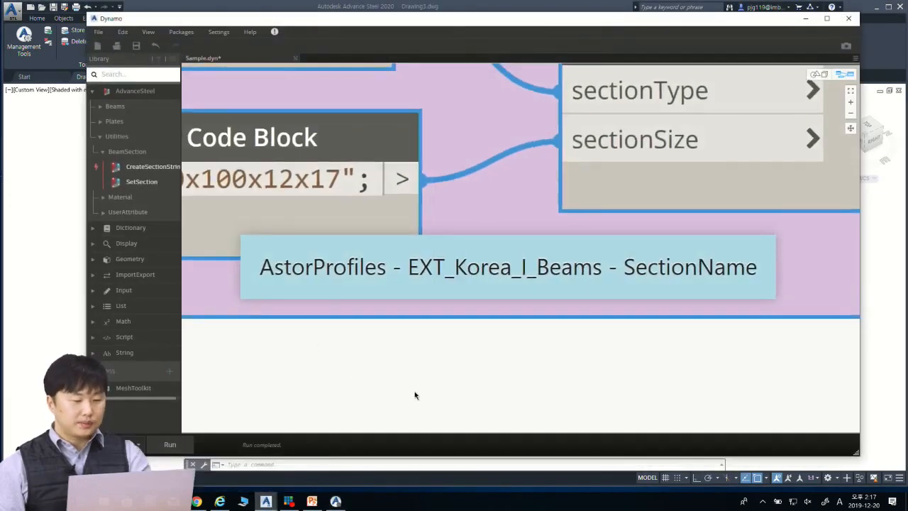
middle_drag(416, 395, 608, 385)
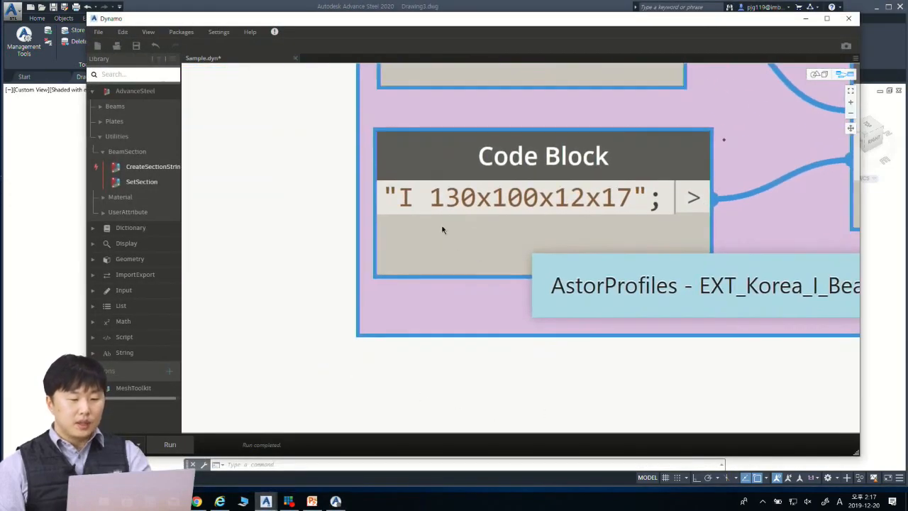
mouse_move(435, 223)
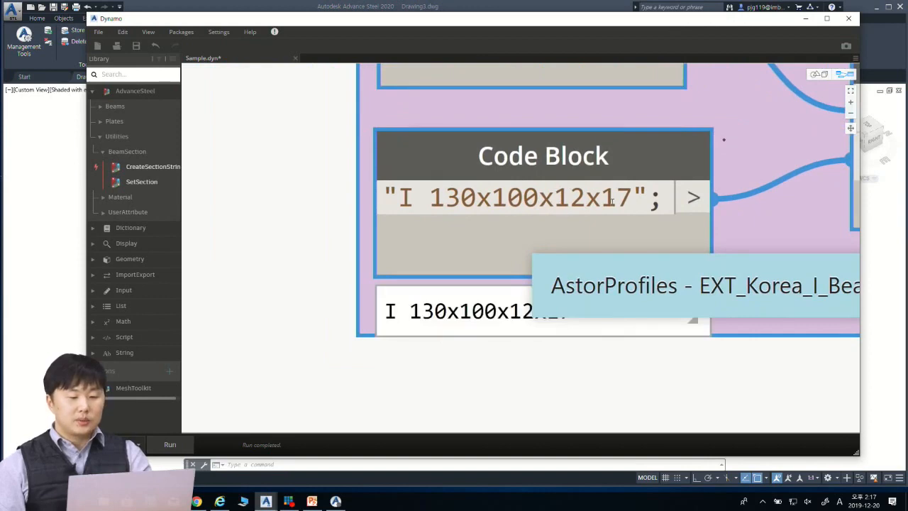
click(336, 500)
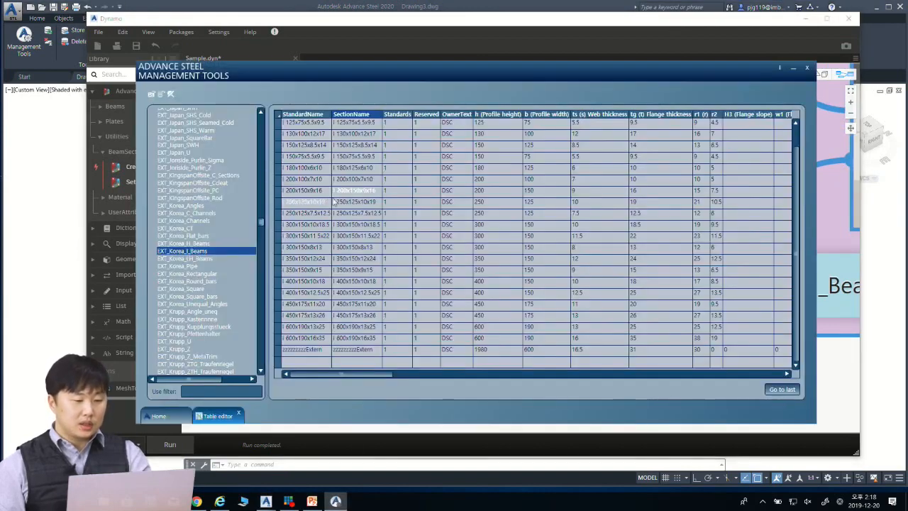
Step: Locate I 130x100x12x17 in the SectionName column and return to Dynamo to check the output of the BeamSection.CreateSectionString node
click(381, 135)
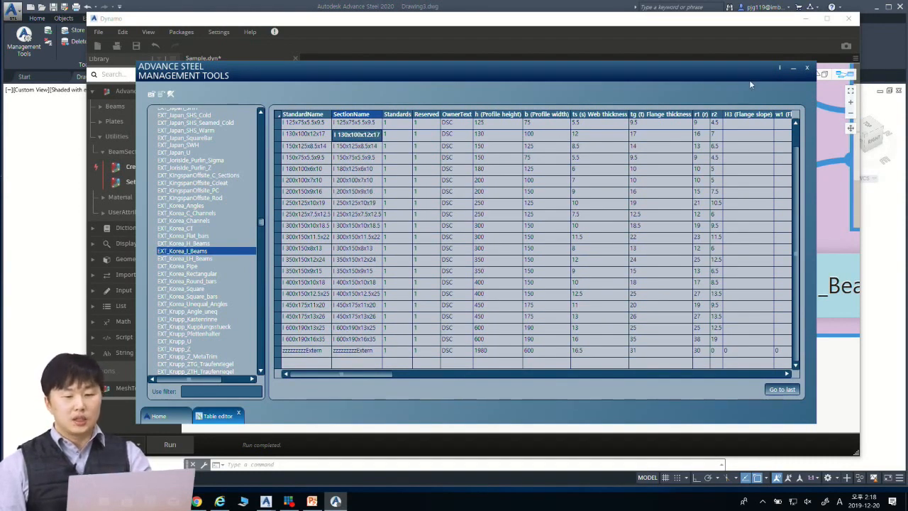
click(794, 69)
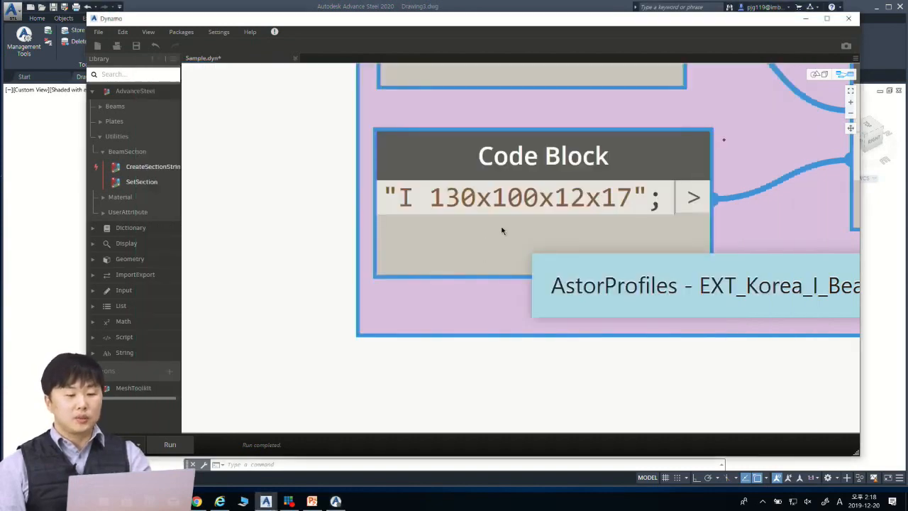
scroll(497, 227, down, 3)
middle_drag(608, 192, 415, 247)
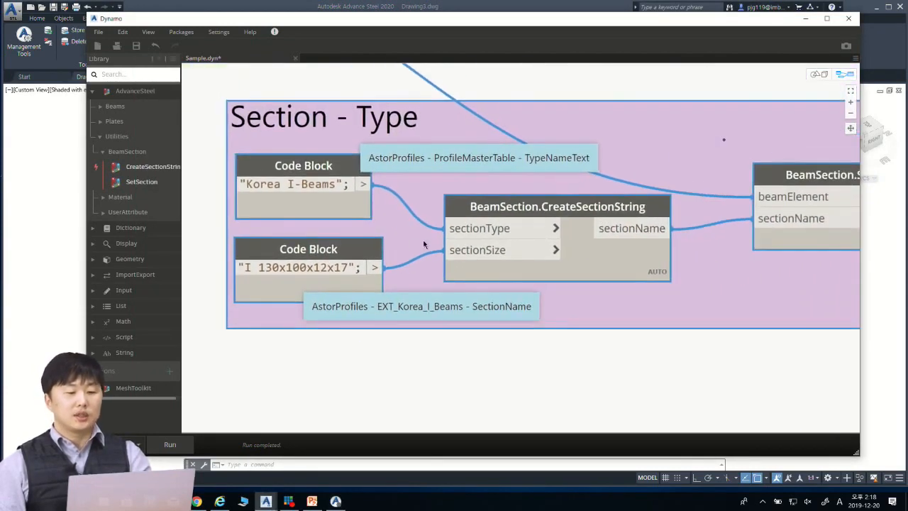
mouse_move(517, 216)
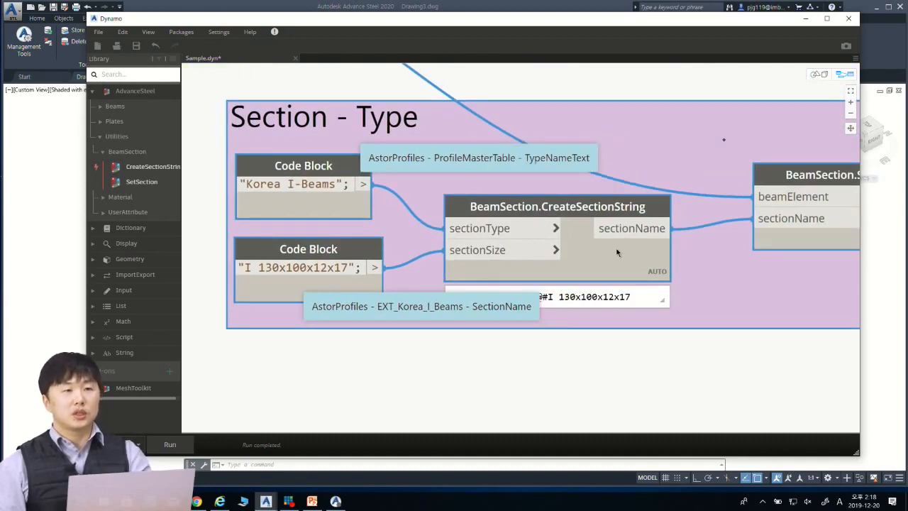
scroll(617, 252, down, 3)
scroll(439, 238, up, 1)
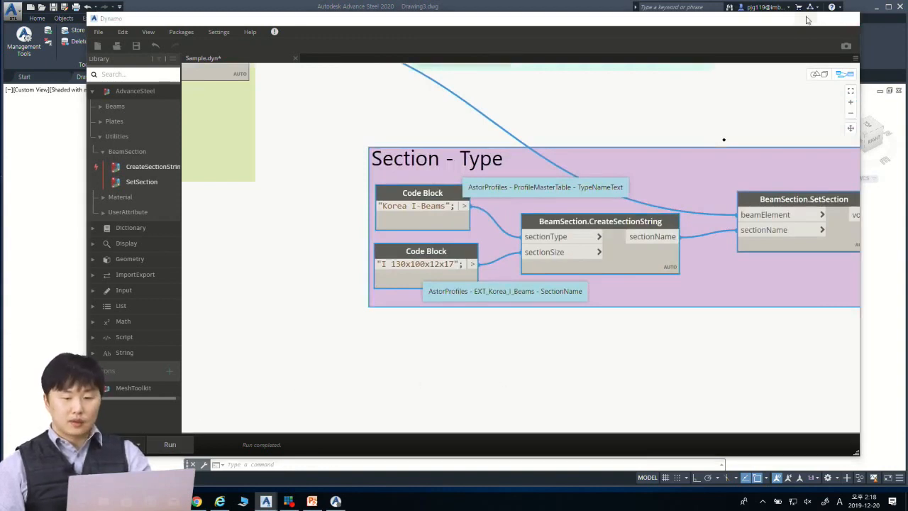
Step: Switch to Advance Steel and check the section and material in the generated beam's properties
click(805, 17)
click(553, 215)
click(506, 186)
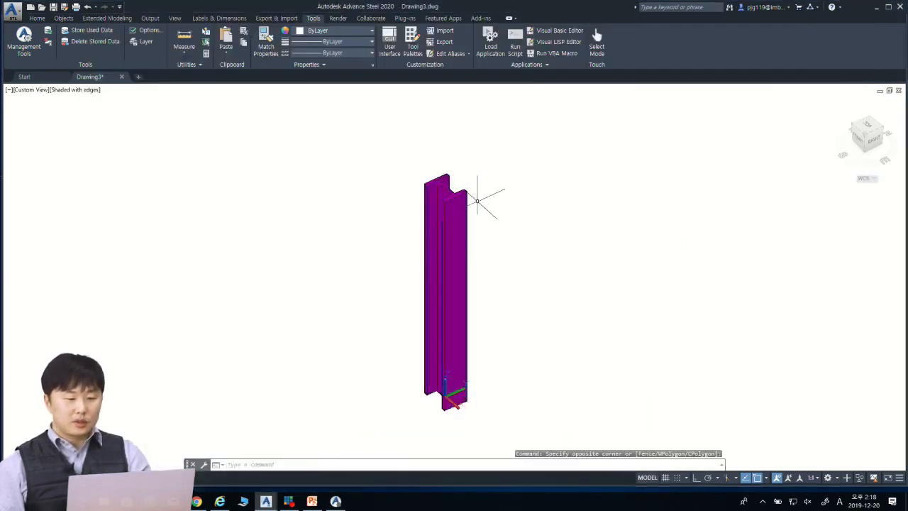
double_click(462, 188)
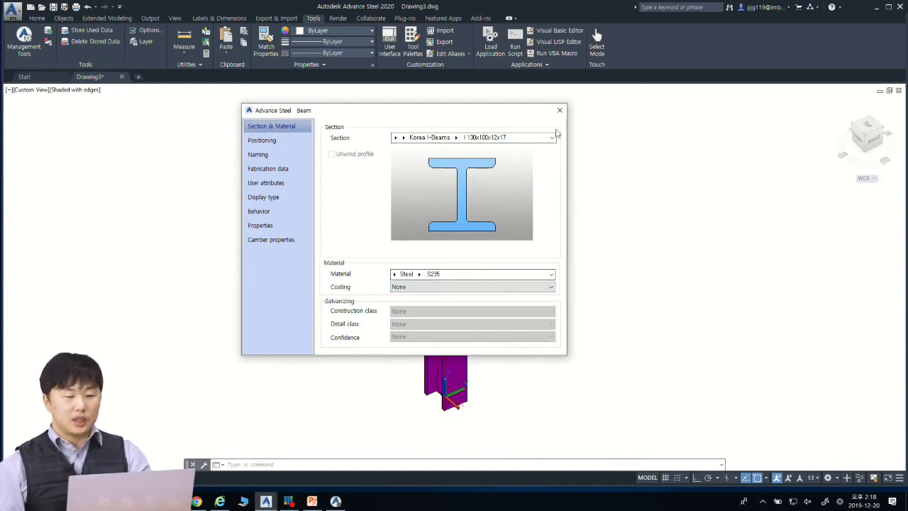
click(559, 110)
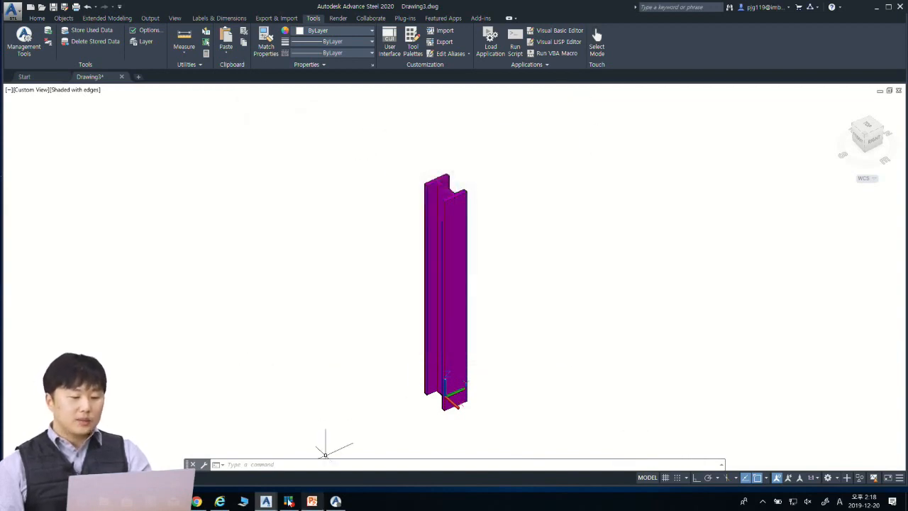
Step: Return to the Dynamo graph and examine the inputs and output string of the BeamSection.CreateSectionString node in the Section - Type group
mouse_move(265, 501)
click(312, 450)
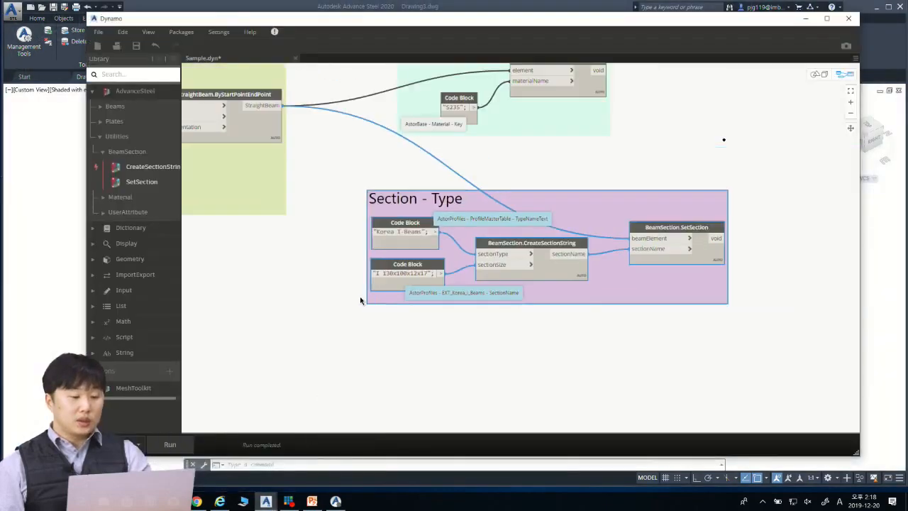
scroll(360, 297, down, 3)
scroll(353, 281, up, 3)
middle_drag(332, 305, 372, 297)
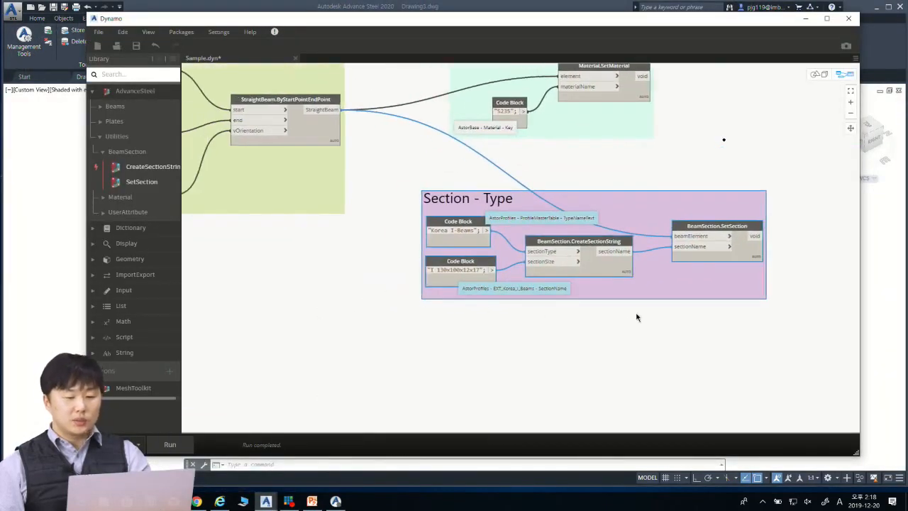
scroll(637, 317, up, 6)
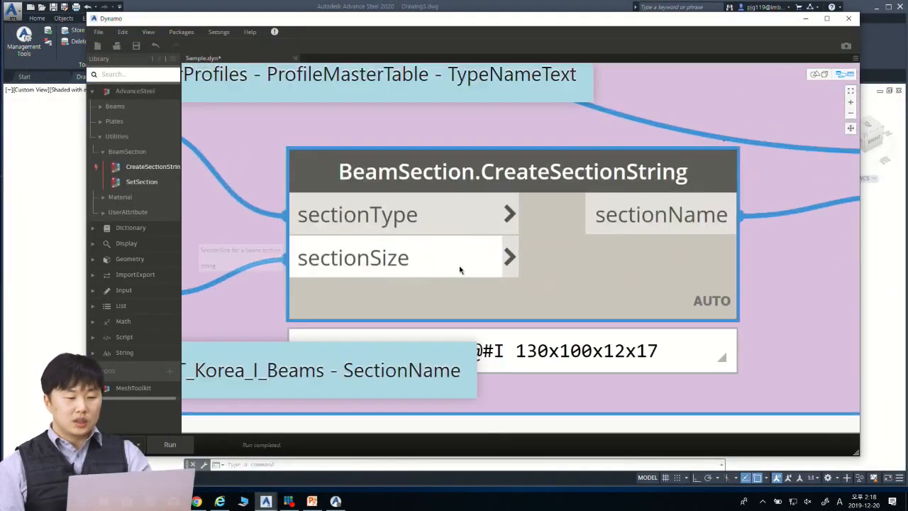
middle_drag(566, 325, 580, 359)
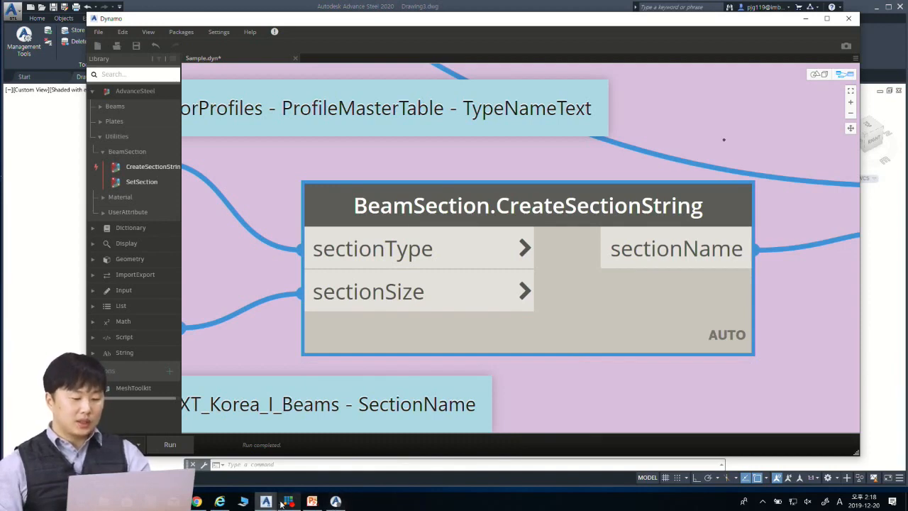
Step: Switch to the PowerPoint presentation and show the Set Material slides explaining the source of the materialName value
click(312, 501)
click(804, 486)
key(Right)
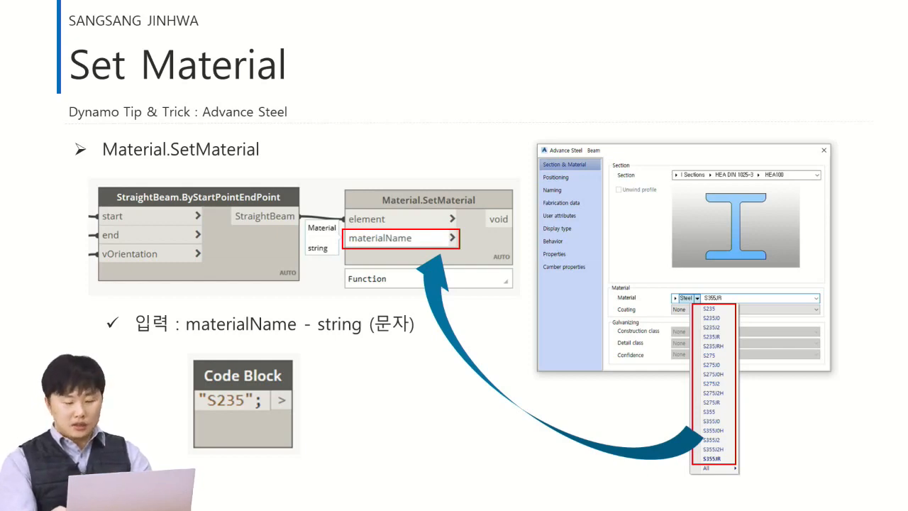
key(Right)
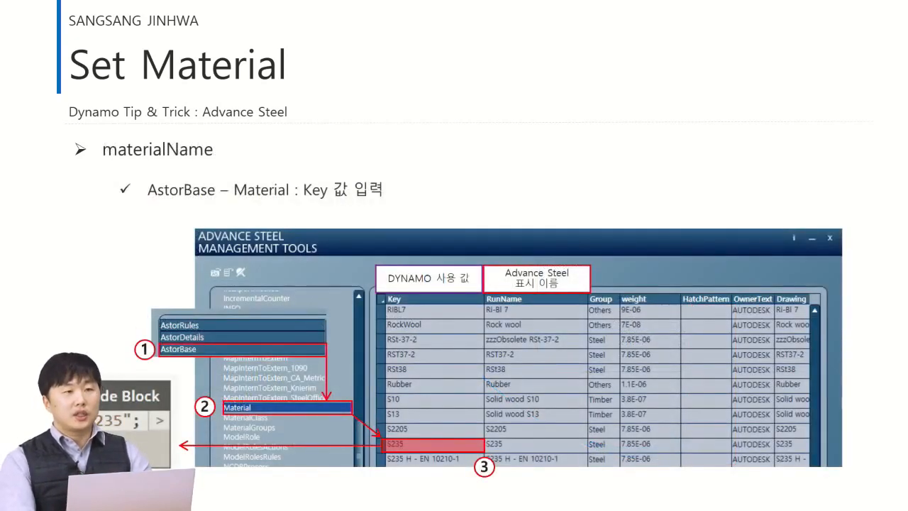
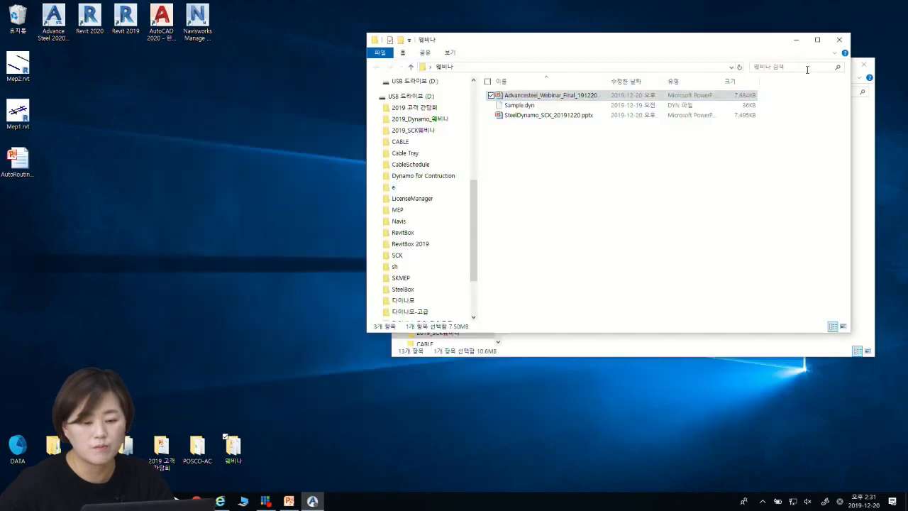
Step: Minimize the open folder windows and launch Advance Steel 2020 from the desktop
click(797, 41)
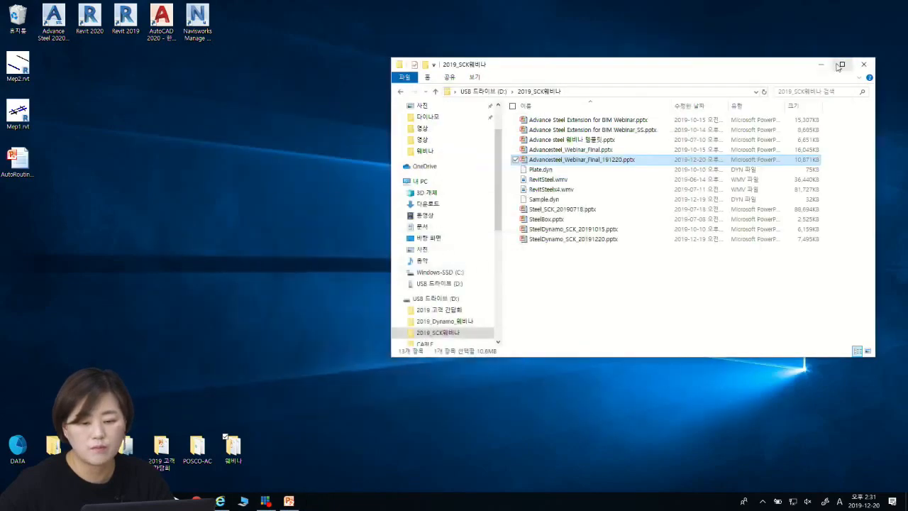
click(821, 63)
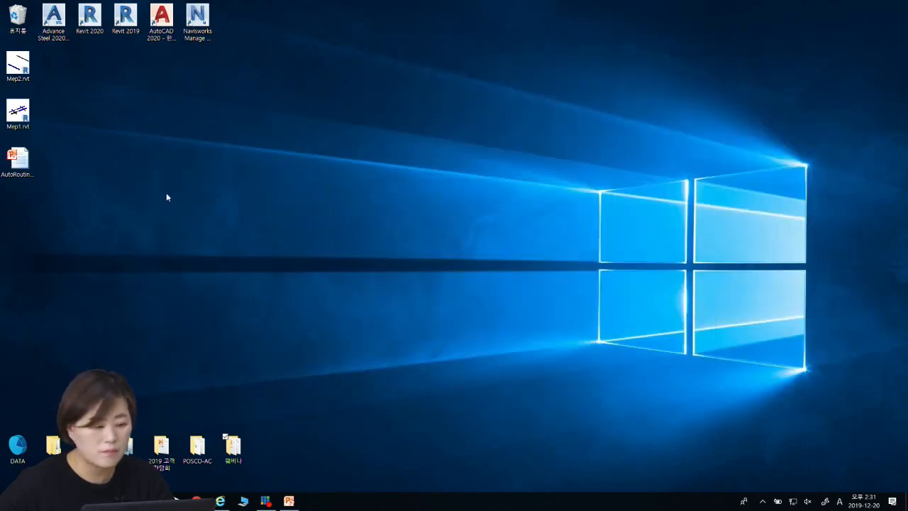
click(63, 15)
double_click(63, 17)
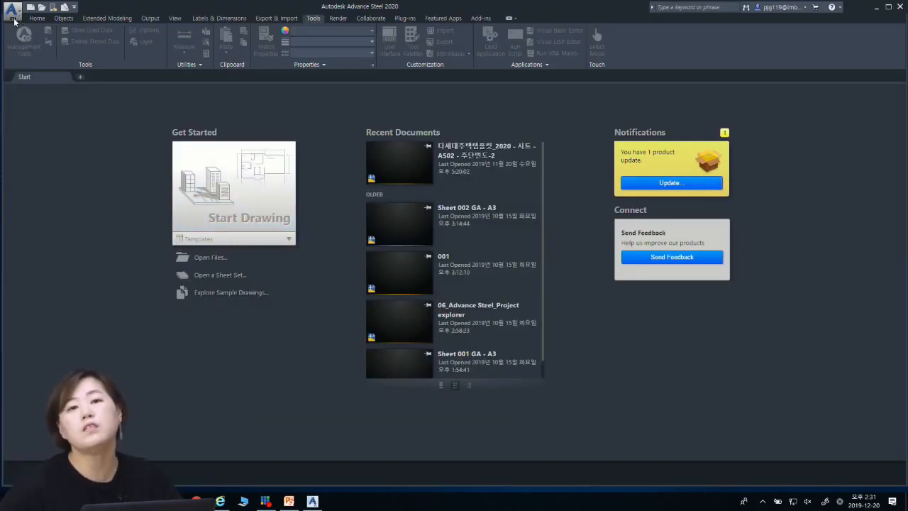
Step: Create a new drawing from the ASTemplate.dwt template
click(13, 12)
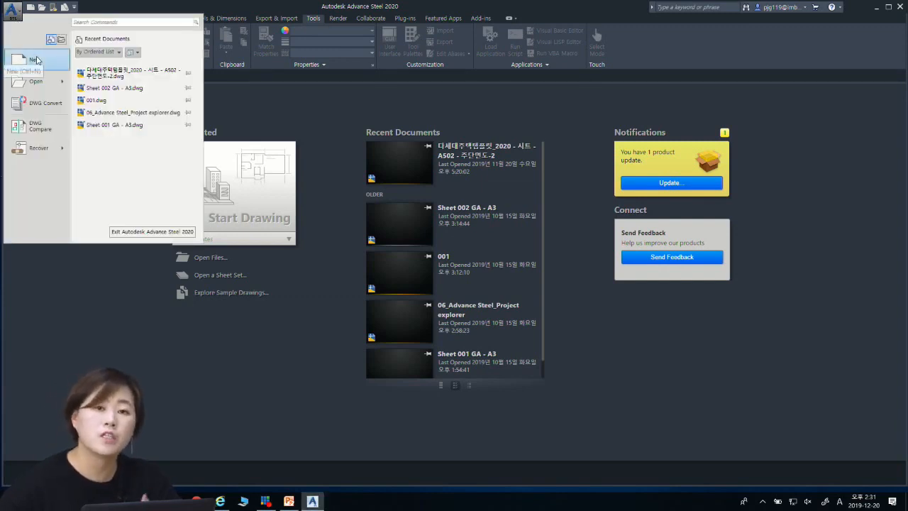
click(36, 59)
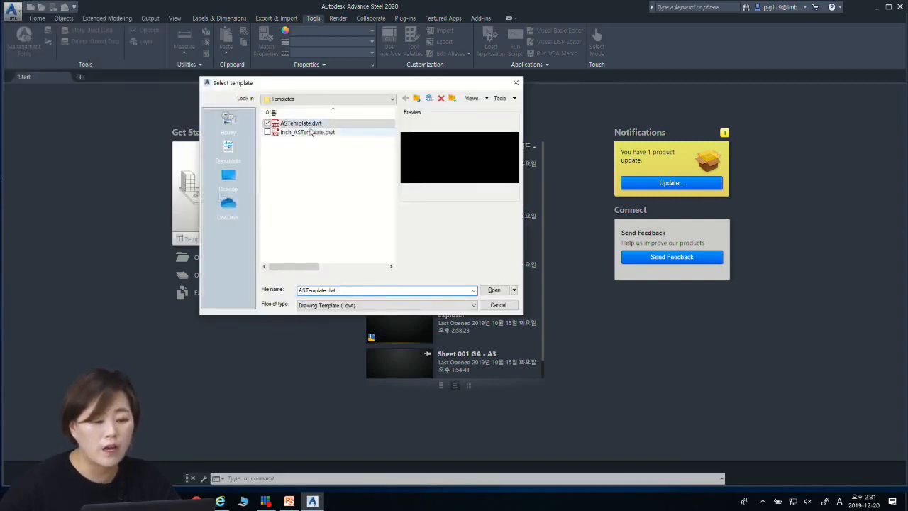
click(494, 290)
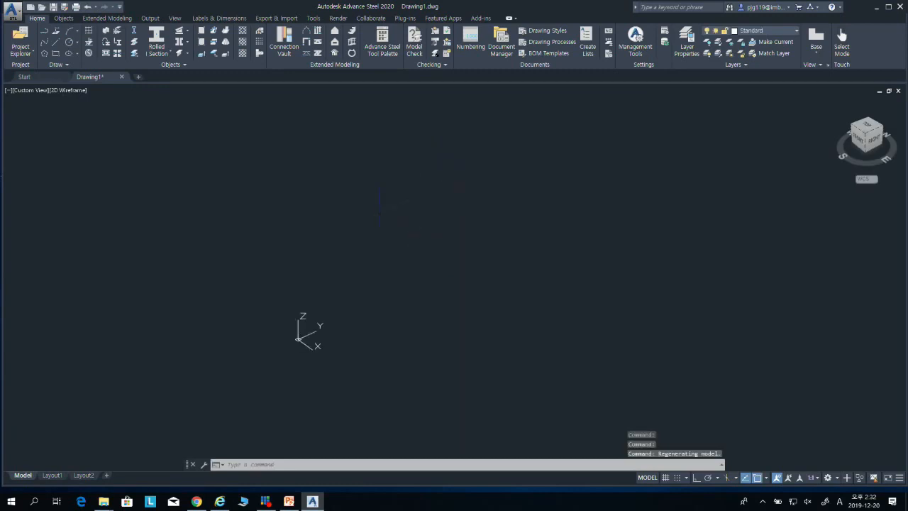
Step: Activate the user section's Frame layer and set the drawing to the Top view
click(98, 19)
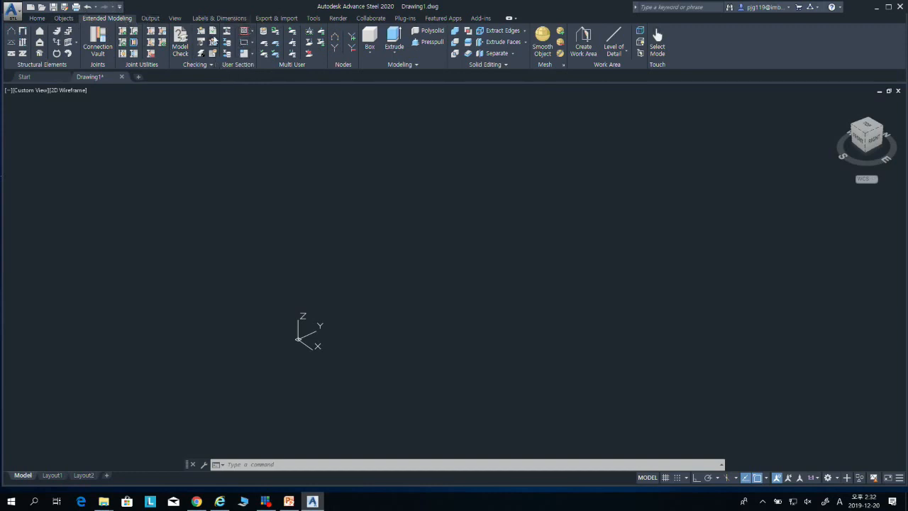
click(250, 33)
click(865, 128)
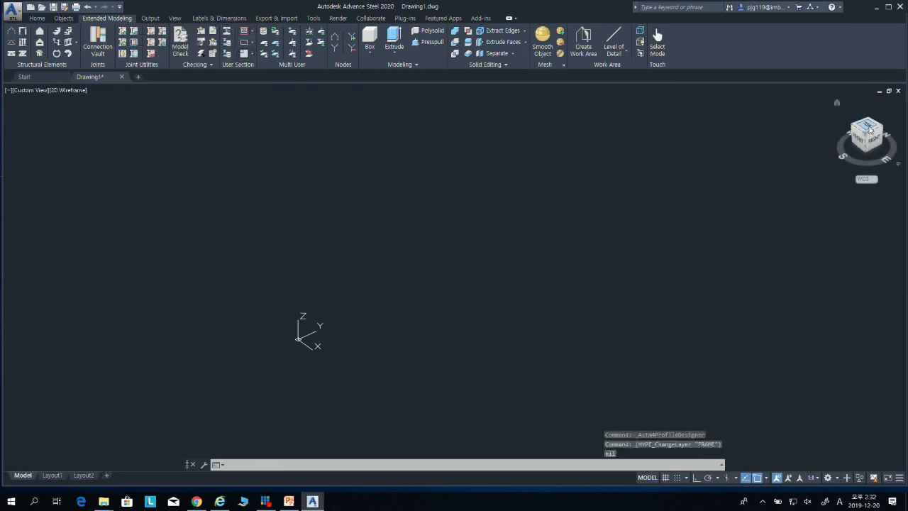
middle_drag(491, 247, 364, 281)
click(889, 103)
middle_drag(542, 243, 282, 318)
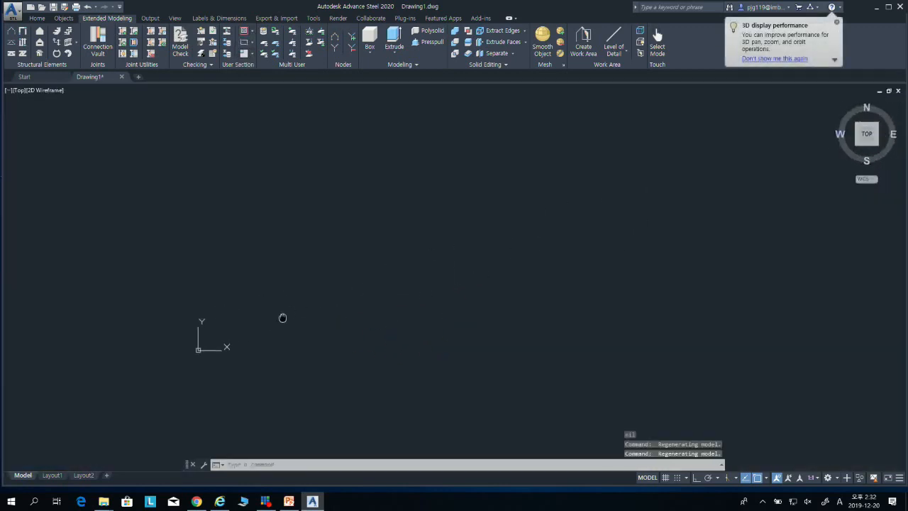
Step: Draw the user section's frame as a rectangle on the Frame layer, starting at about X 0.42, Y 1.02
click(252, 31)
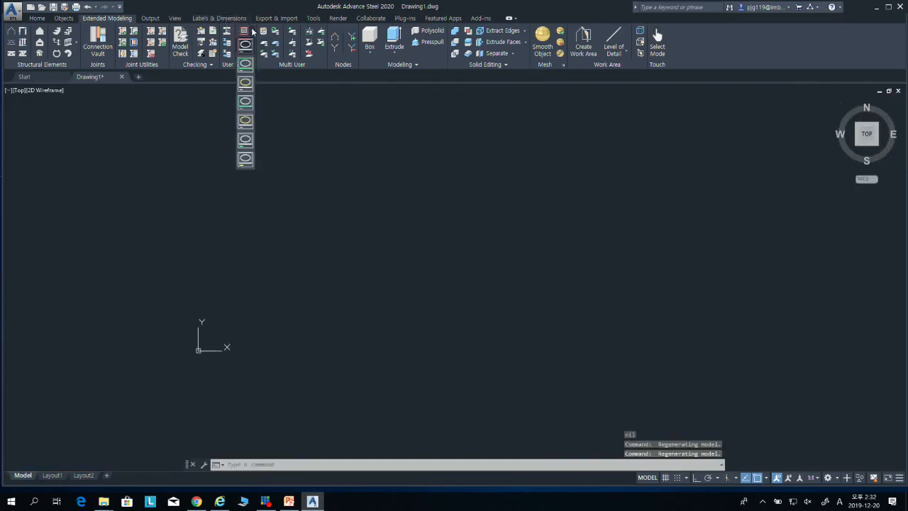
click(245, 44)
click(283, 122)
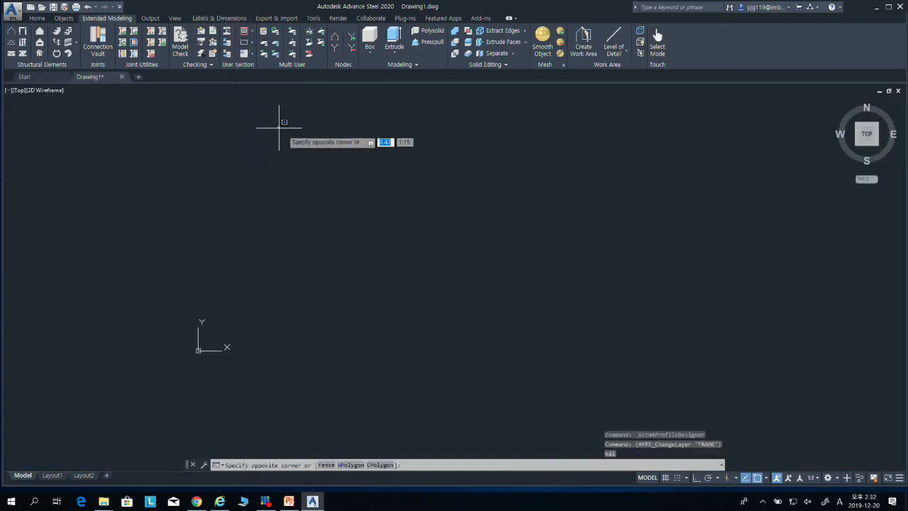
key(Escape)
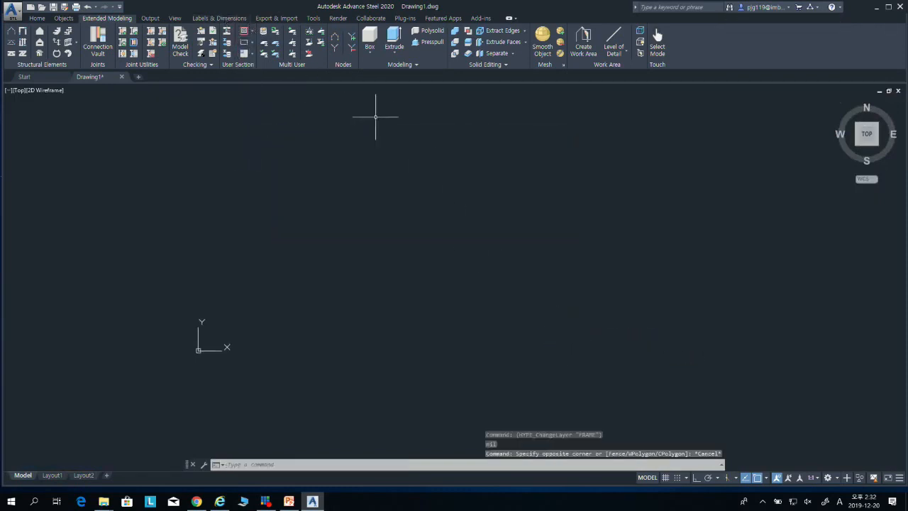
click(253, 43)
click(244, 76)
click(281, 155)
click(563, 411)
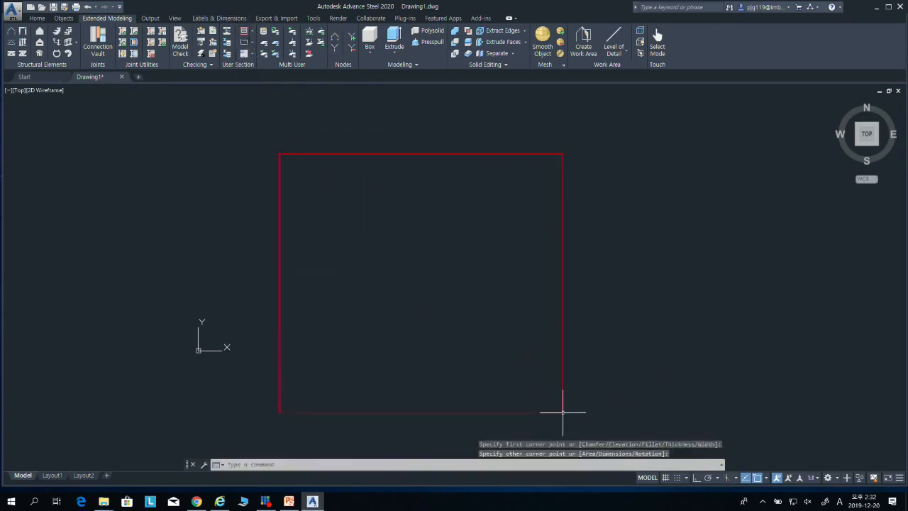
key(Escape)
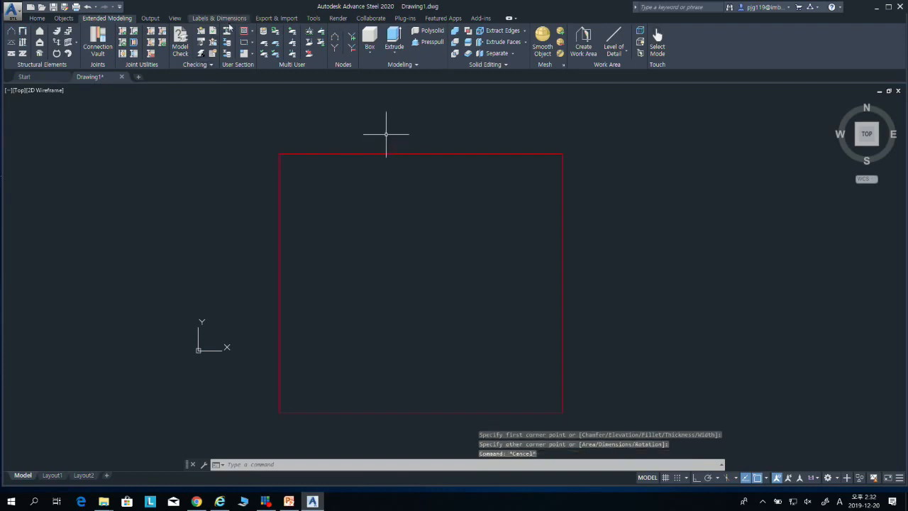
key(Escape)
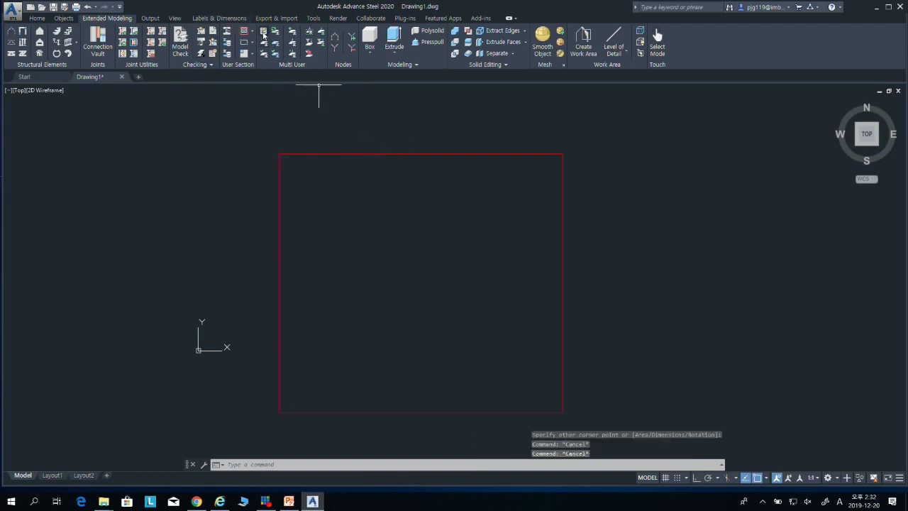
Step: Review the Frame option and make Outer Contour the active user section layer
click(252, 33)
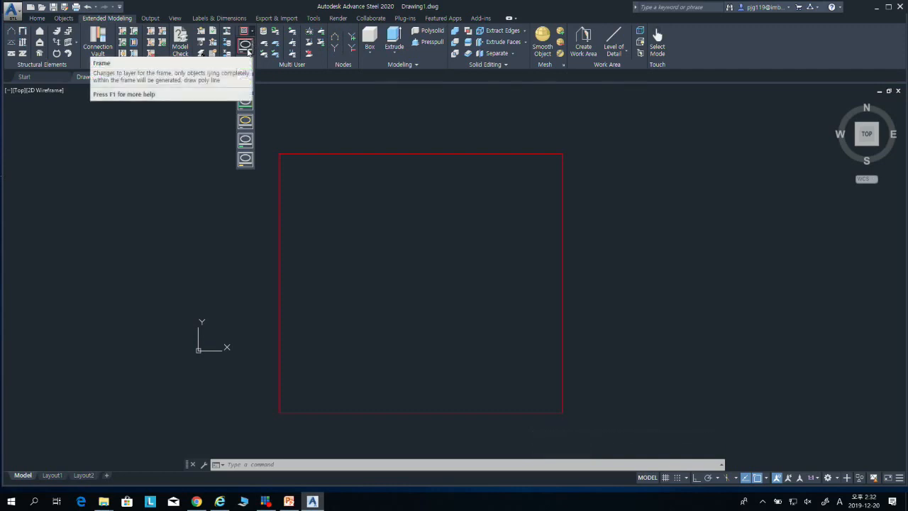
click(248, 51)
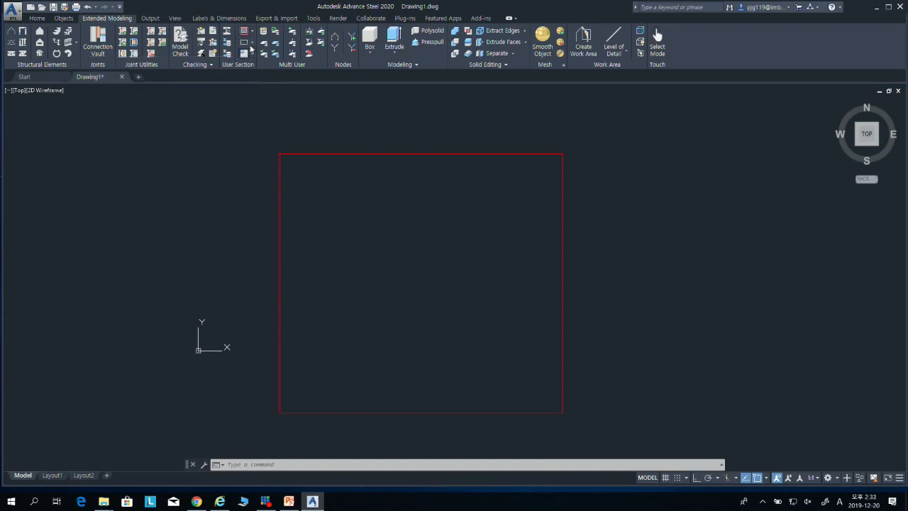
click(252, 42)
click(252, 34)
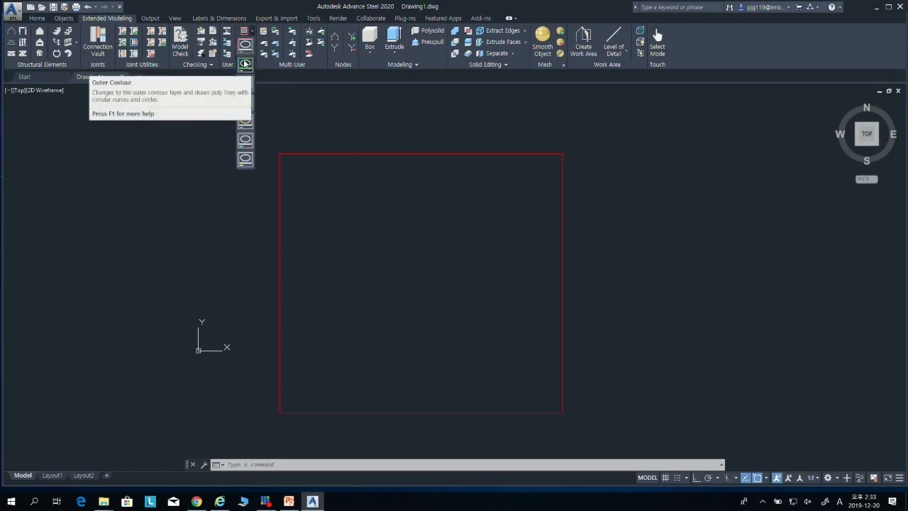
click(245, 64)
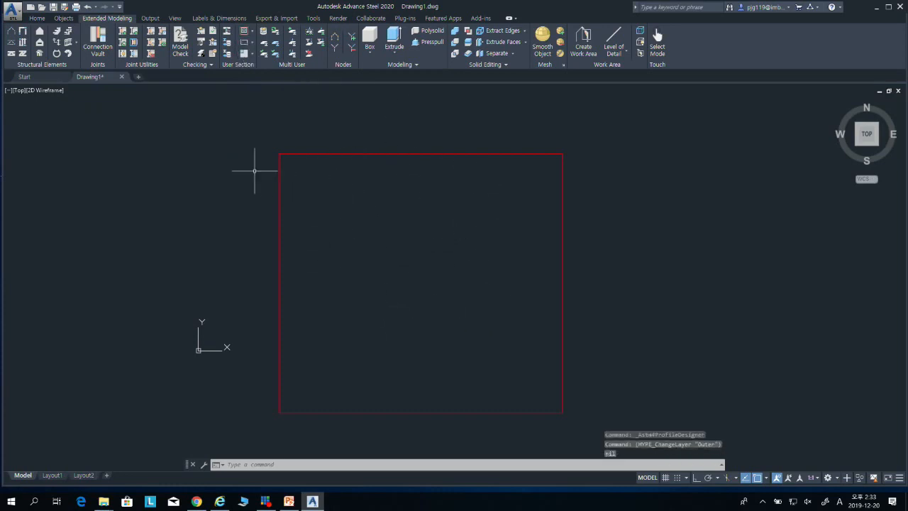
Step: Open and dock the properties of the rectangular frame, examine its layer, and clear the selection
click(364, 153)
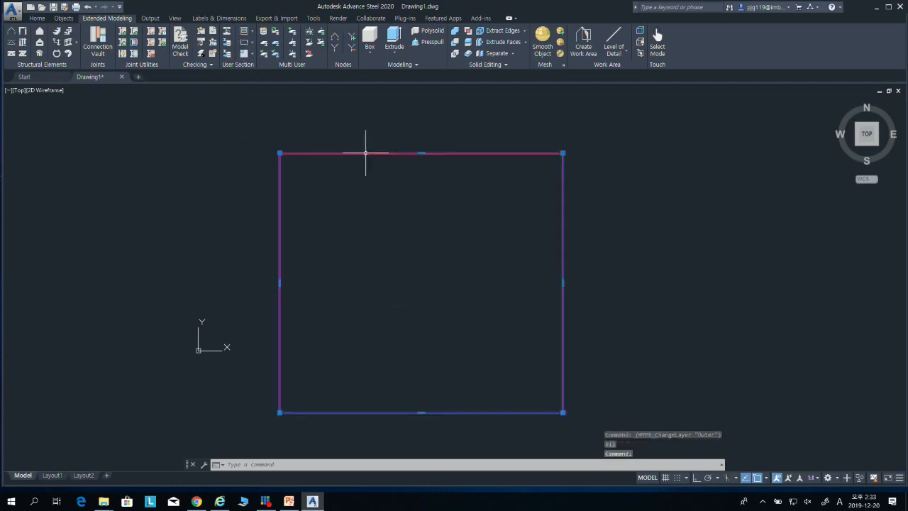
right_click(366, 154)
click(416, 380)
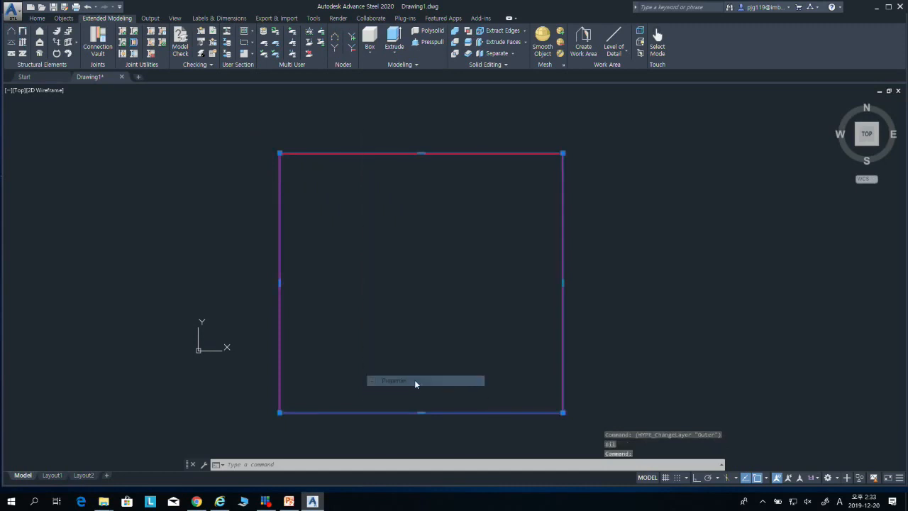
double_click(12, 89)
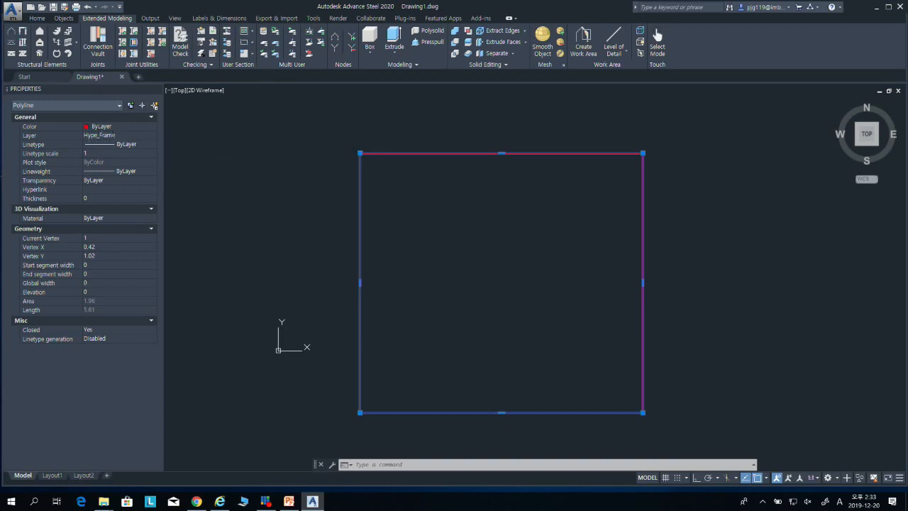
key(Escape)
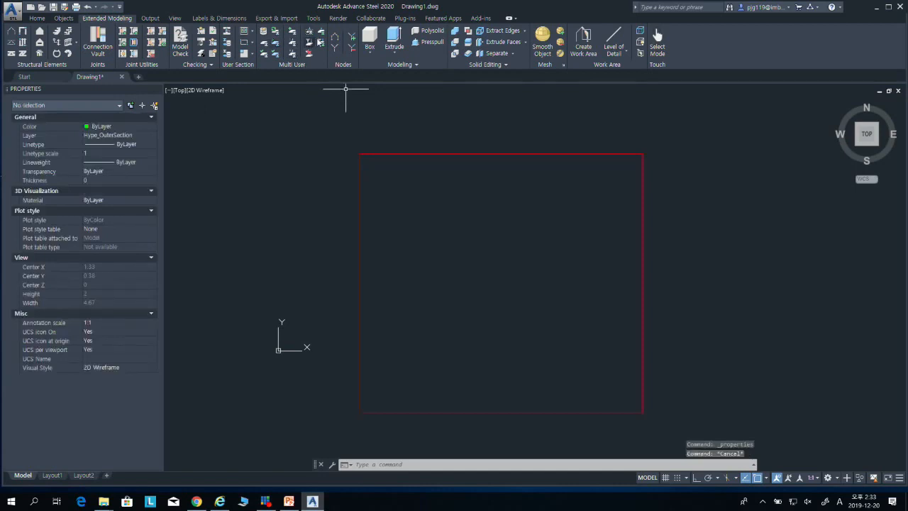
Step: Try to draw an outer contour polyline inside the frame with Ortho on, entering 0.55,-0.05 as the next point
click(252, 33)
click(245, 66)
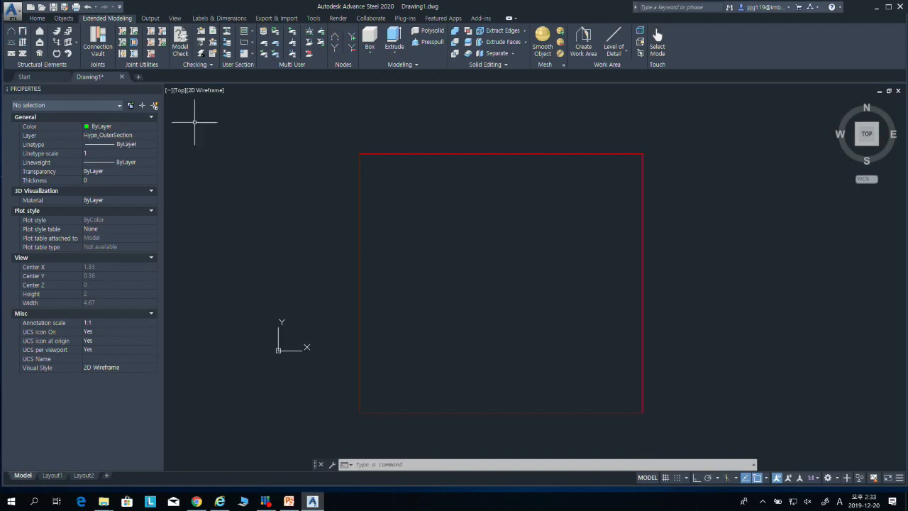
click(252, 46)
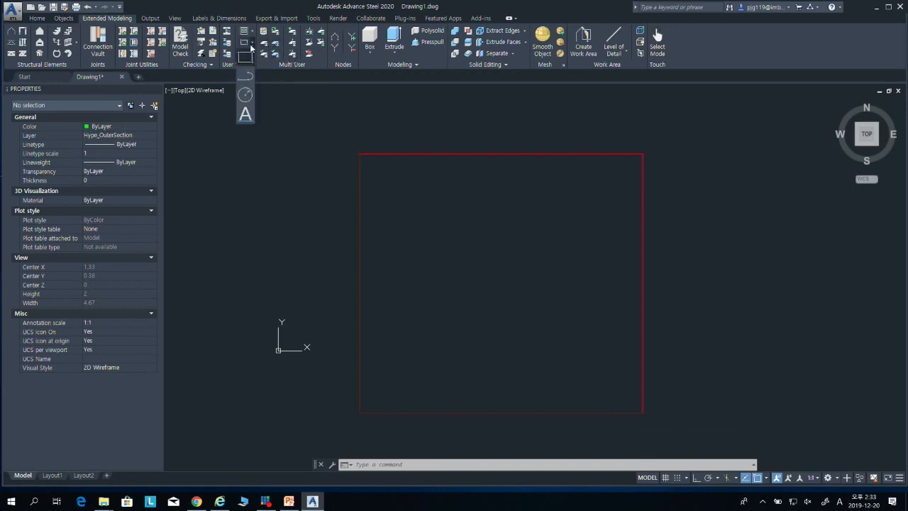
click(247, 81)
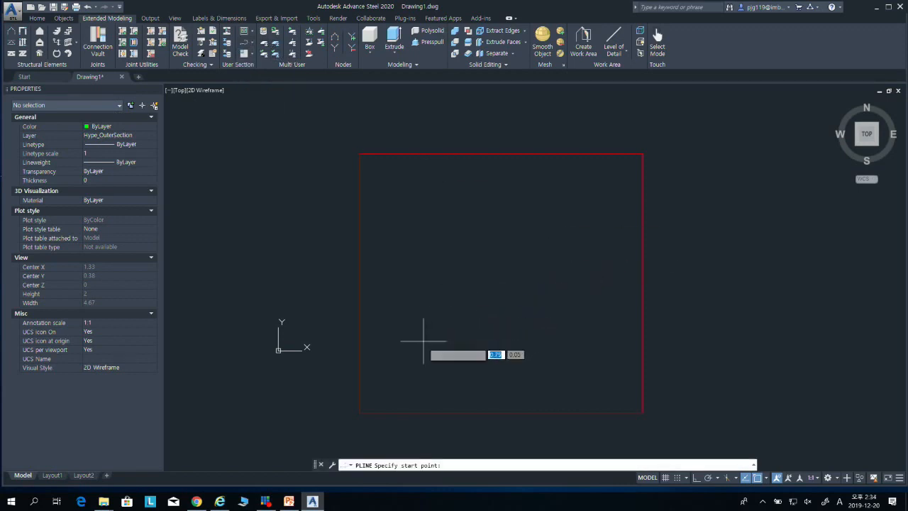
click(385, 360)
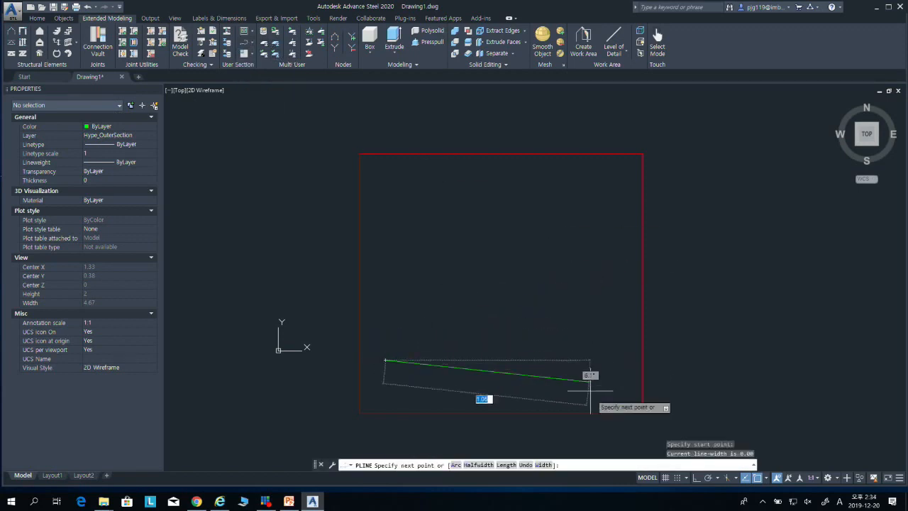
click(695, 478)
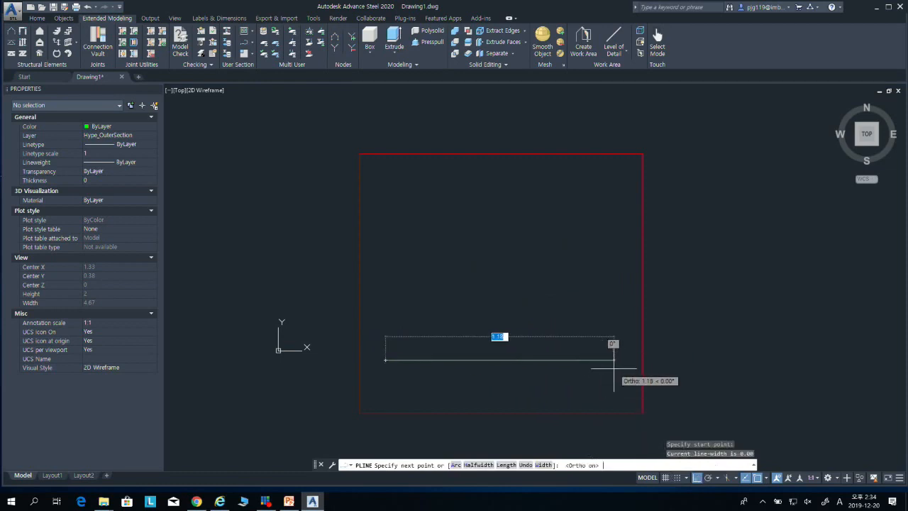
key(Up)
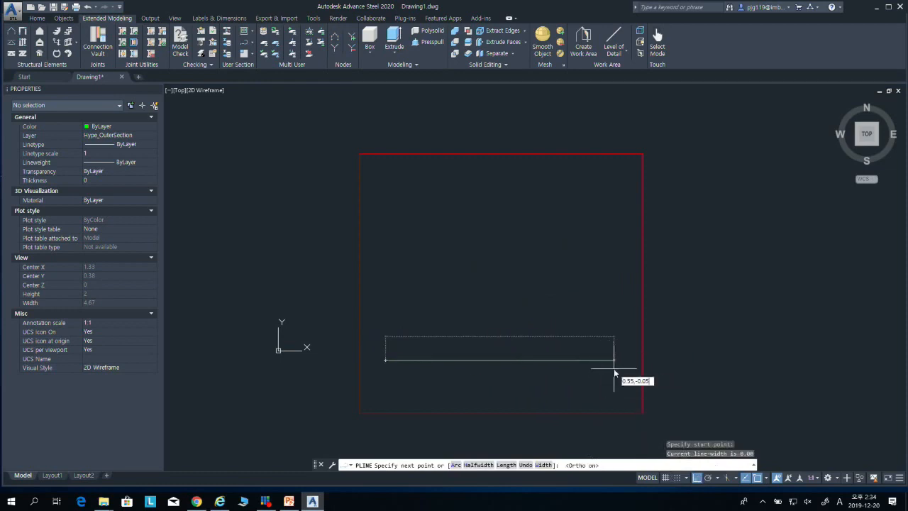
key(Return)
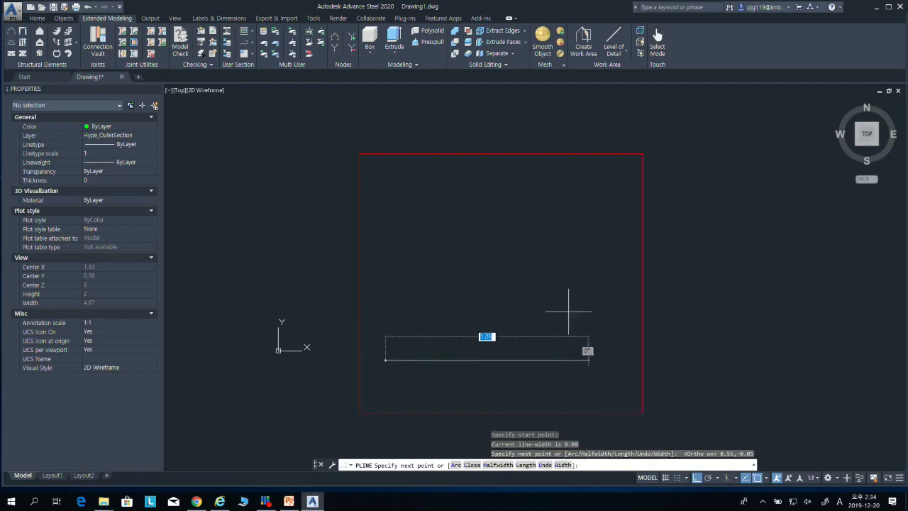
key(Escape)
key(Escape)
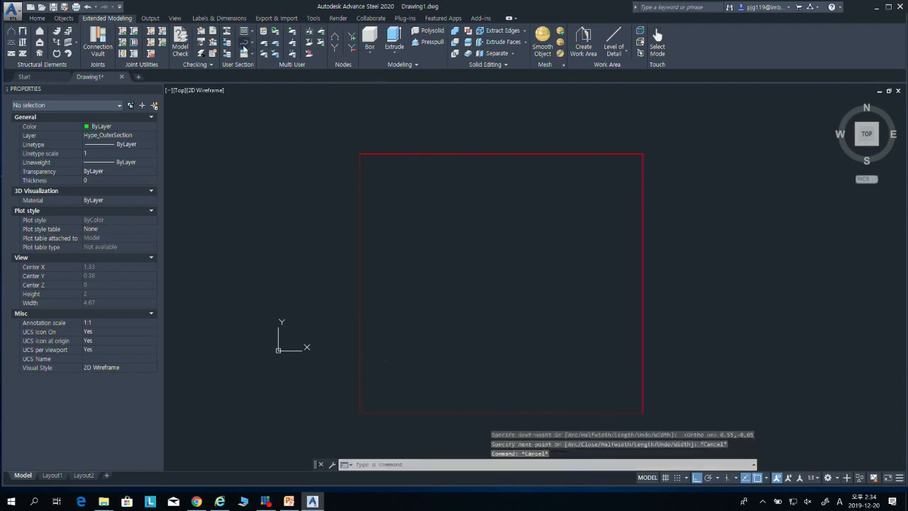
Step: Try another outer contour polyline in the lower part of the frame, entering 0.71,-0.11 as the next point, and end the command
key(space)
click(416, 372)
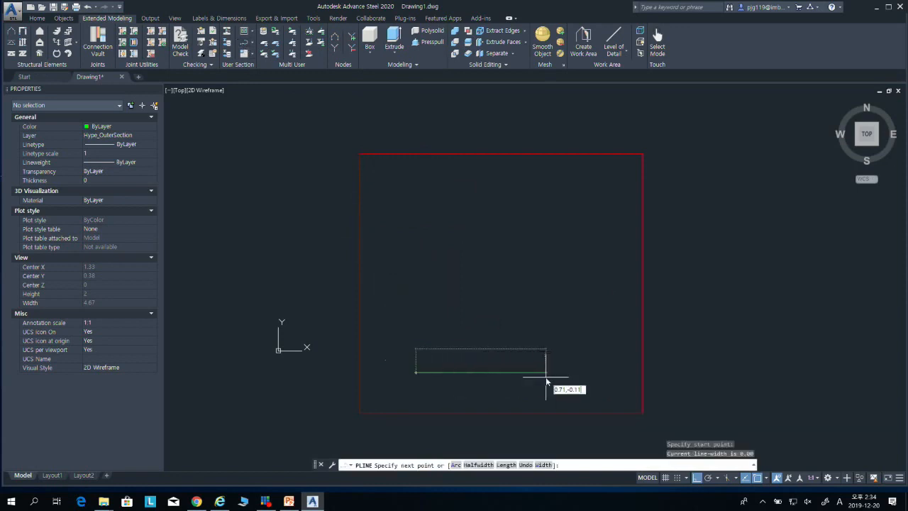
text(0.71,-0.11)
key(Return)
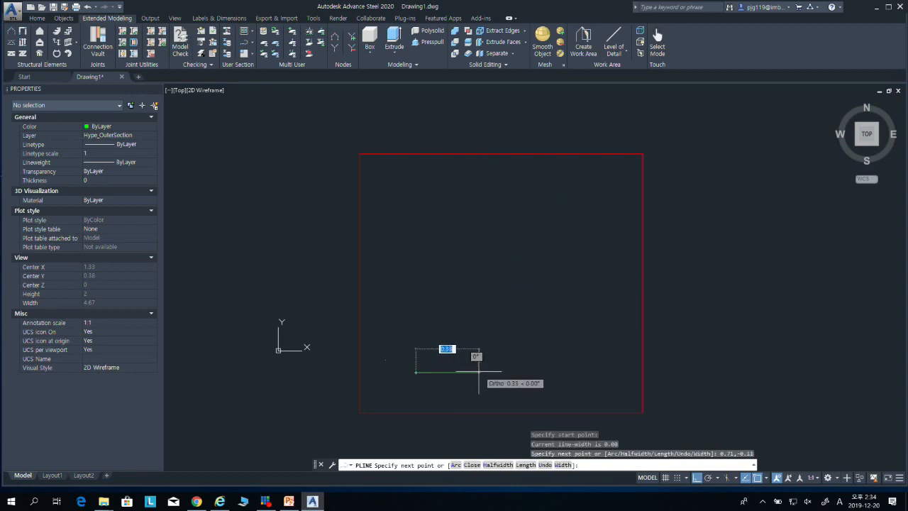
key(Escape)
scroll(437, 380, up, 6)
middle_drag(428, 382, 514, 366)
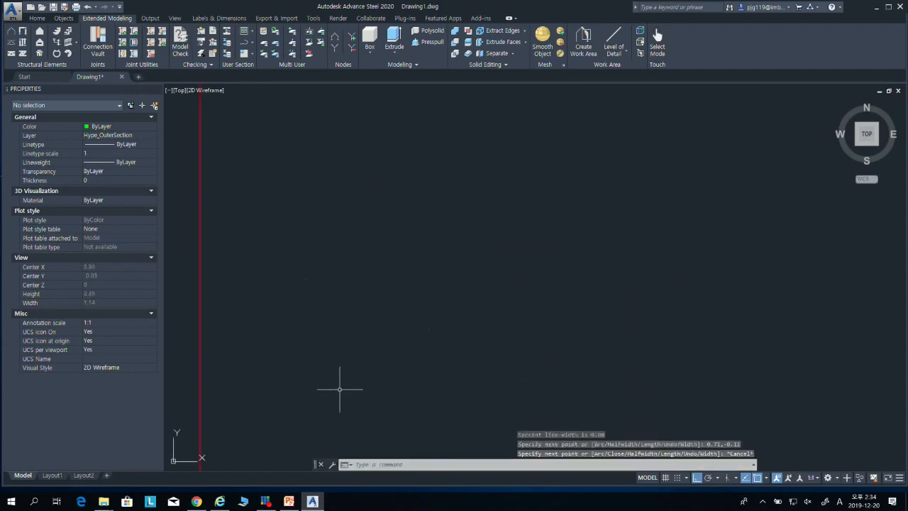
key(Escape)
key(Escape)
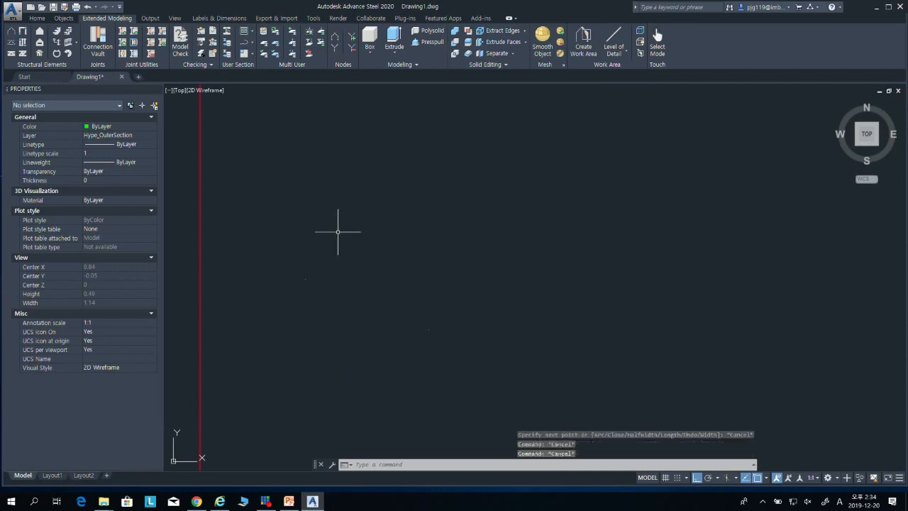
Step: Erase the leftover tiny outer contour polylines inside the lower part of the frame
text(e)
key(Return)
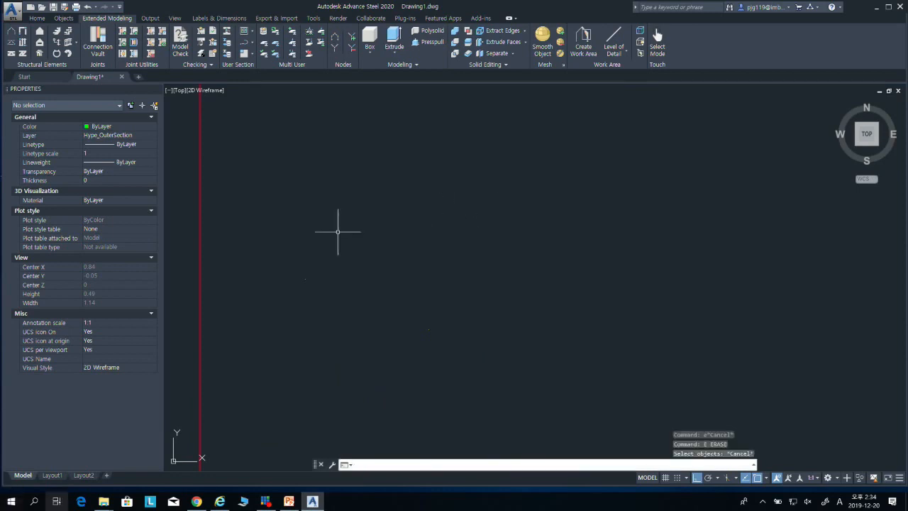
key(Escape)
key(Escape)
scroll(200, 379, down, 12)
middle_drag(238, 327, 369, 277)
scroll(336, 317, up, 2)
scroll(336, 317, up, 4)
click(336, 288)
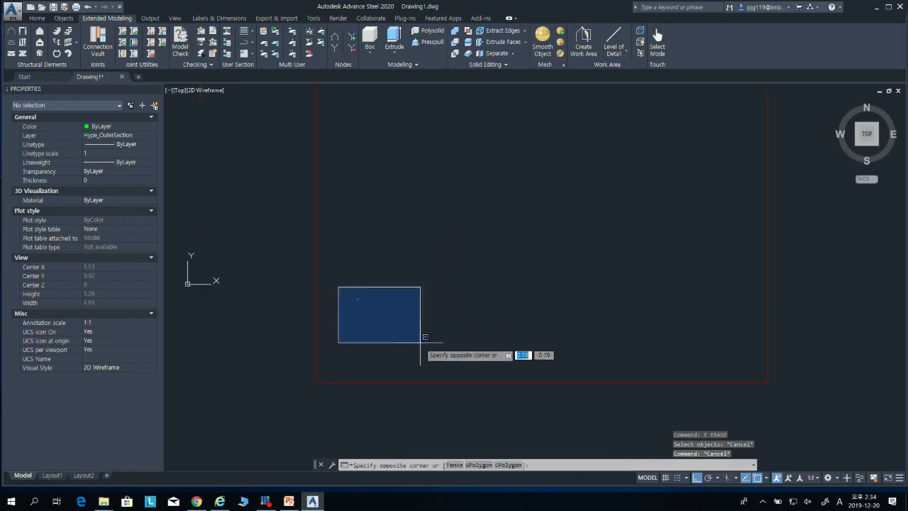
click(425, 339)
key(Delete)
Step: Start the outer contour polyline inside the frame with a base about 1 unit long, a right side and a short top edge
middle_drag(446, 282, 341, 348)
click(246, 44)
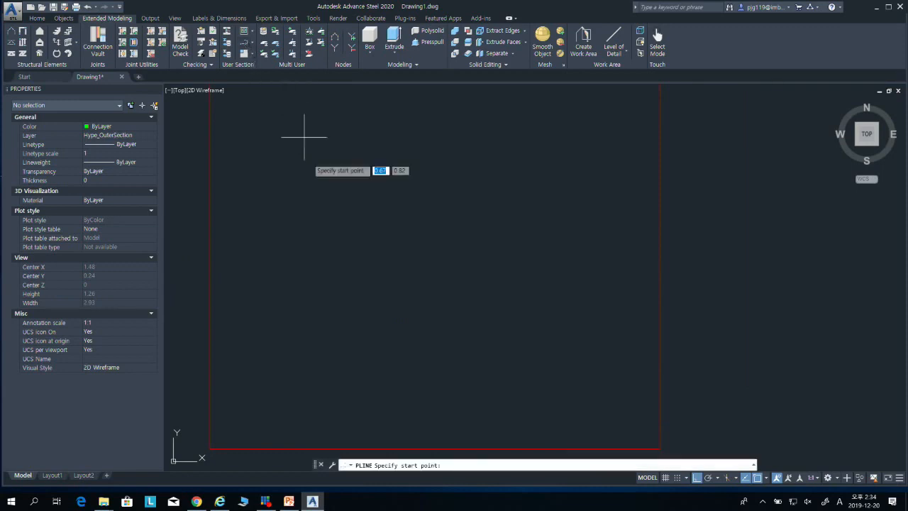
click(247, 361)
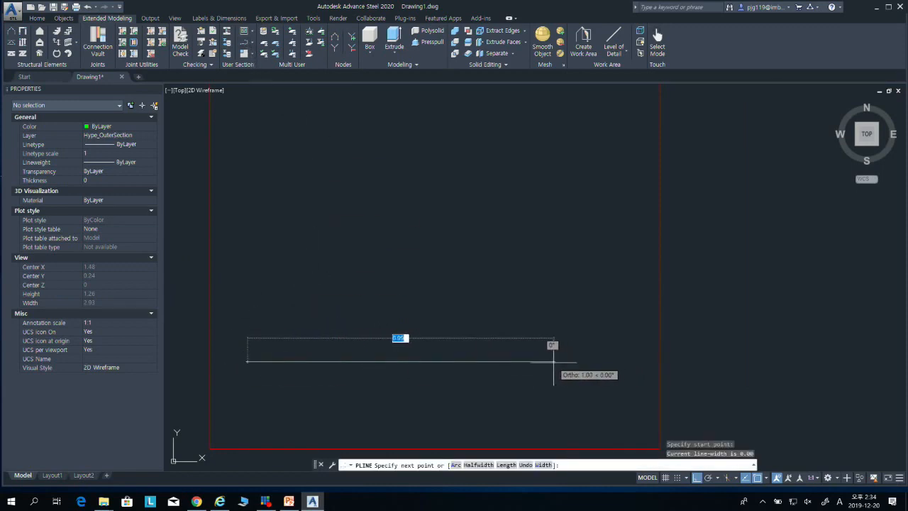
click(557, 361)
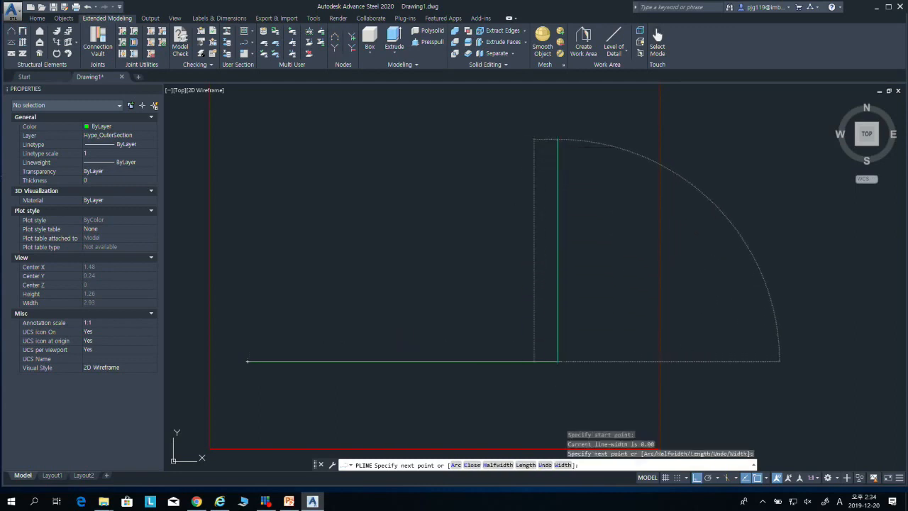
click(558, 140)
click(421, 163)
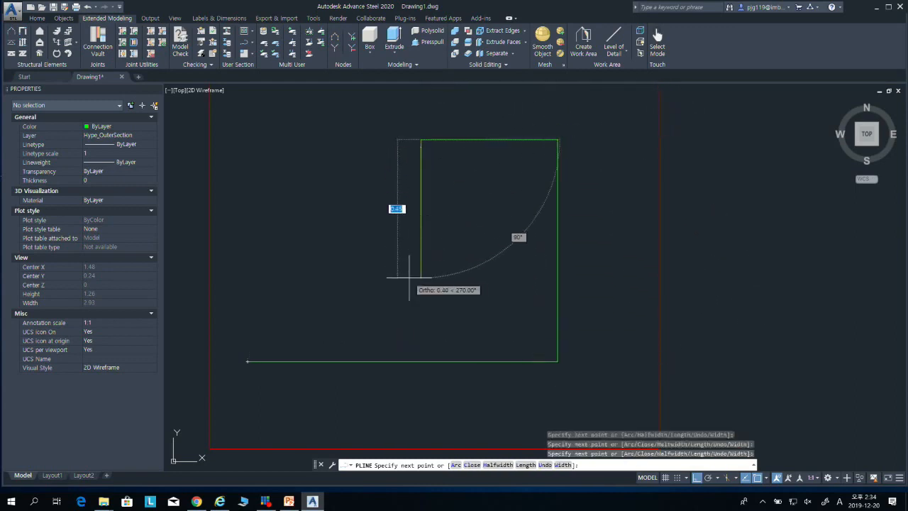
Step: Continue the contour around the central recess and thin left leg, ending perpendicular to the base, and finish the polyline
click(419, 341)
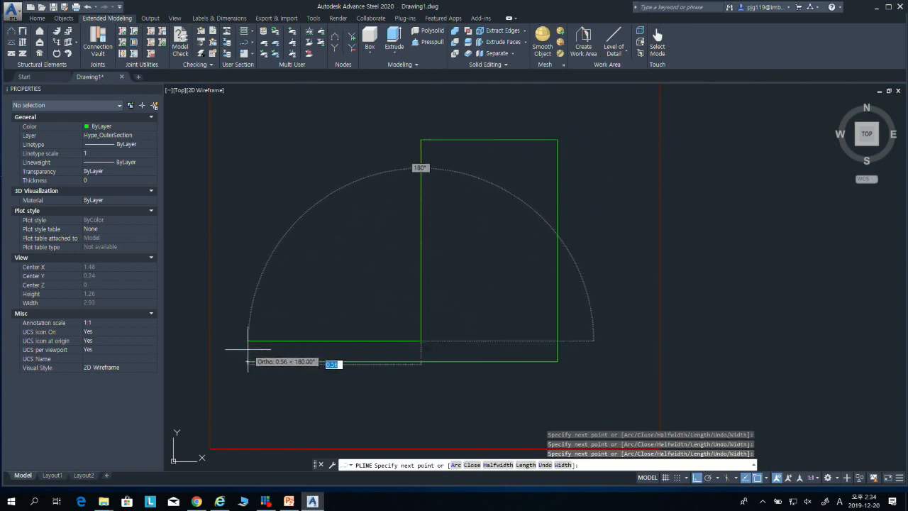
click(270, 341)
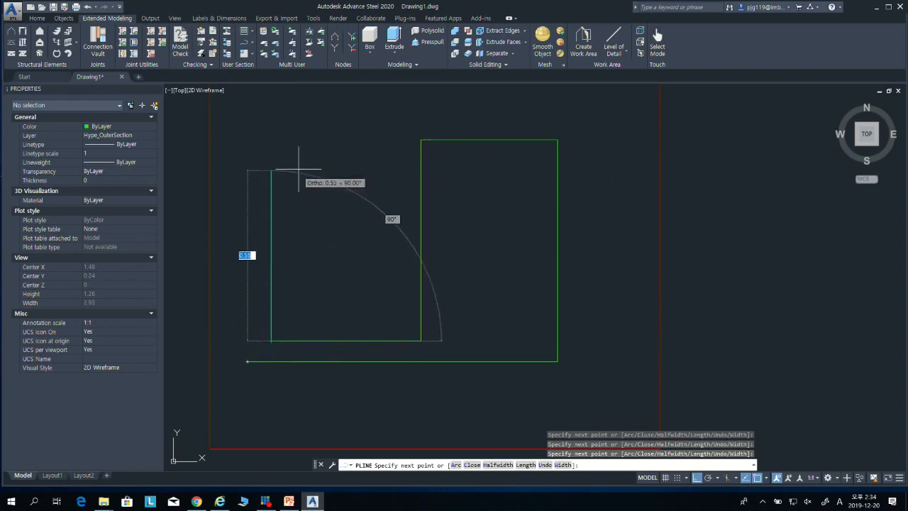
click(271, 152)
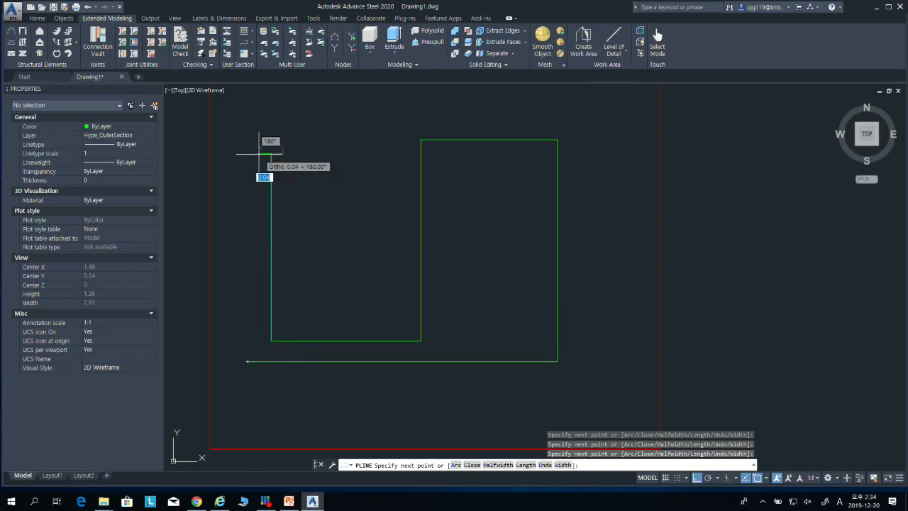
click(251, 153)
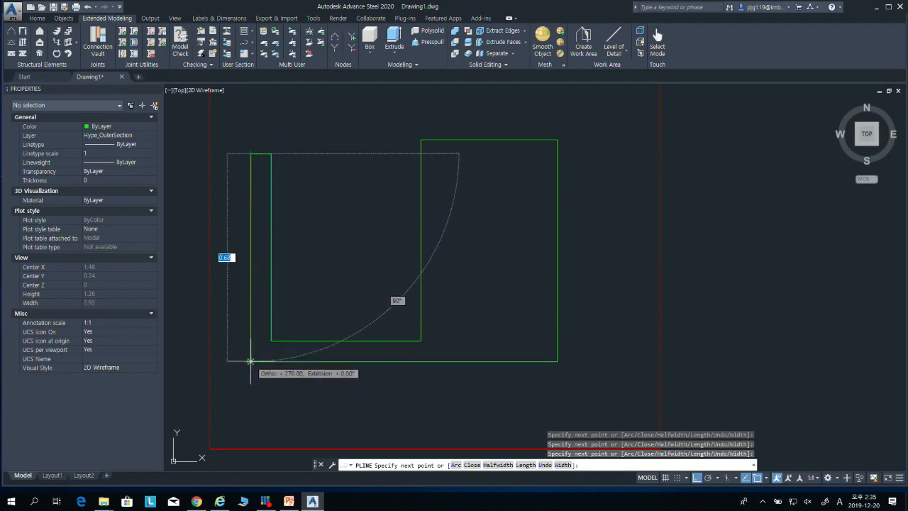
text(per)
key(Return)
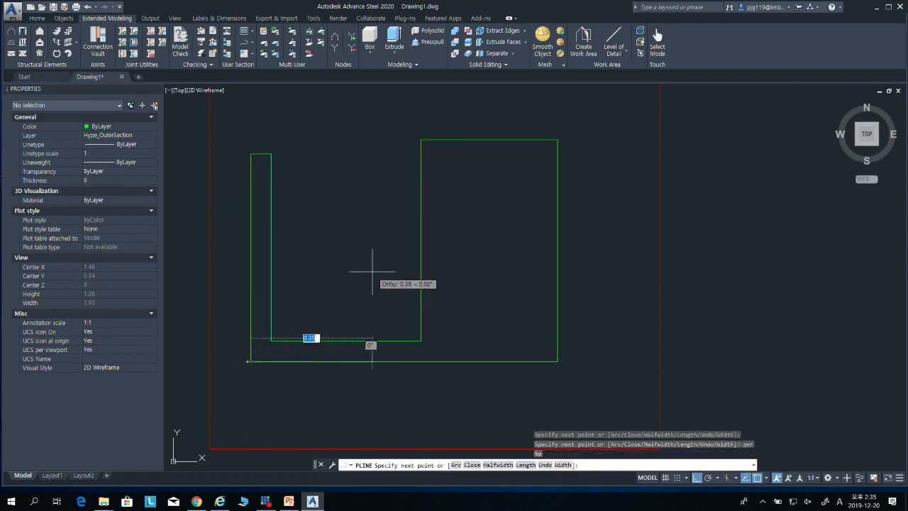
key(Escape)
Step: Join the outer contour's open lower-left corner using Fillet with a radius of 0
scroll(258, 363, up, 2)
key(Return)
text(r)
key(Return)
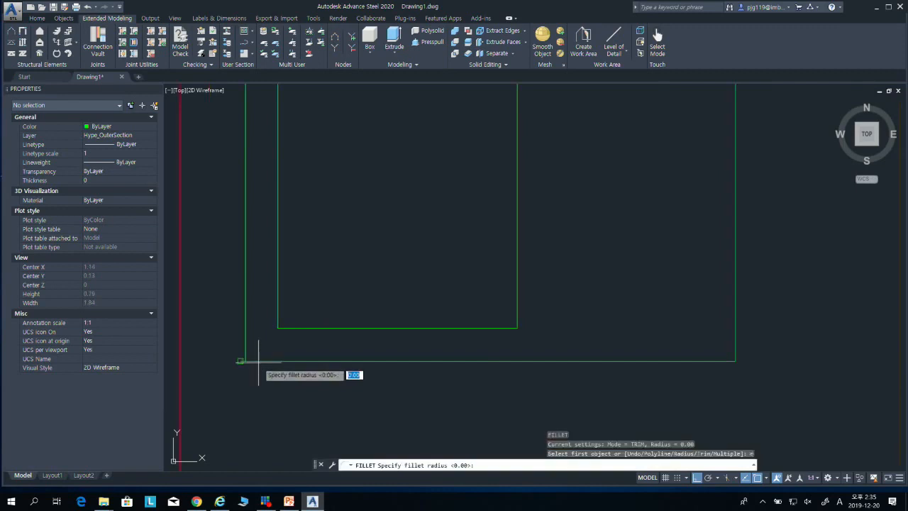
key(Return)
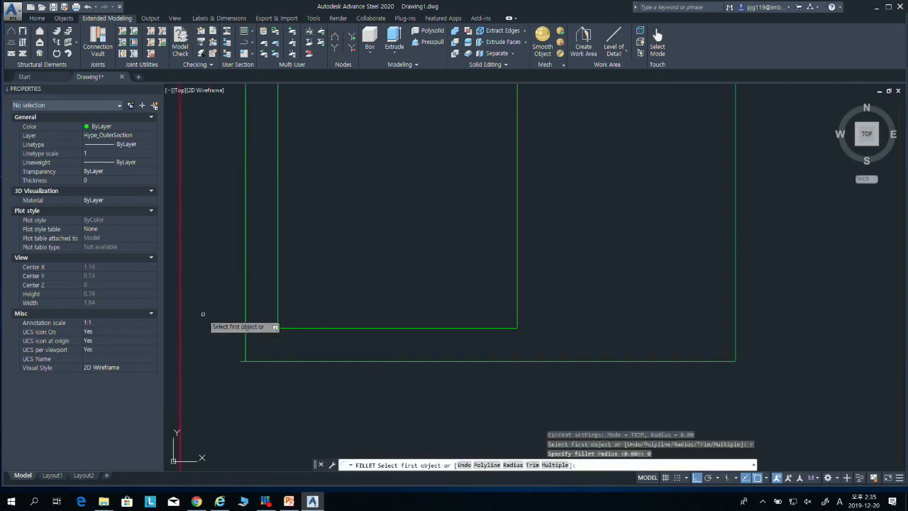
click(244, 349)
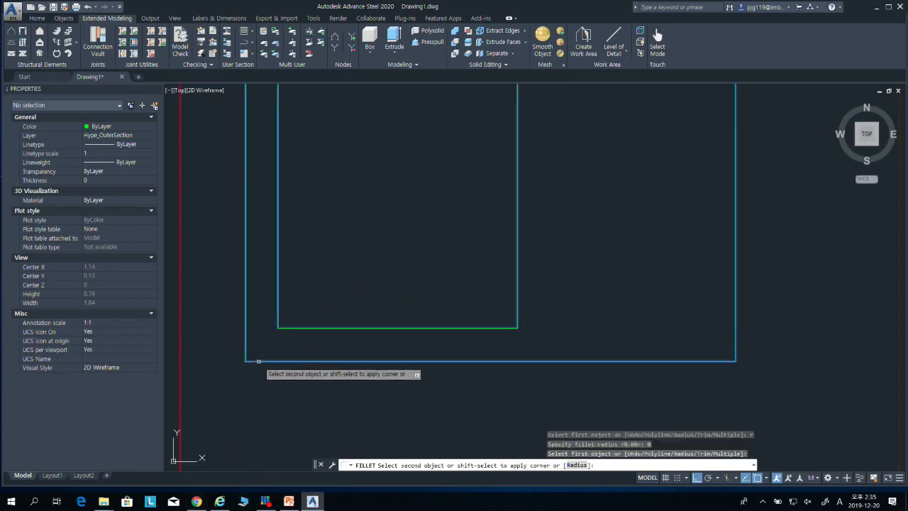
key(Escape)
key(Escape)
scroll(351, 327, down, 10)
scroll(352, 328, up, 5)
middle_drag(354, 339, 379, 312)
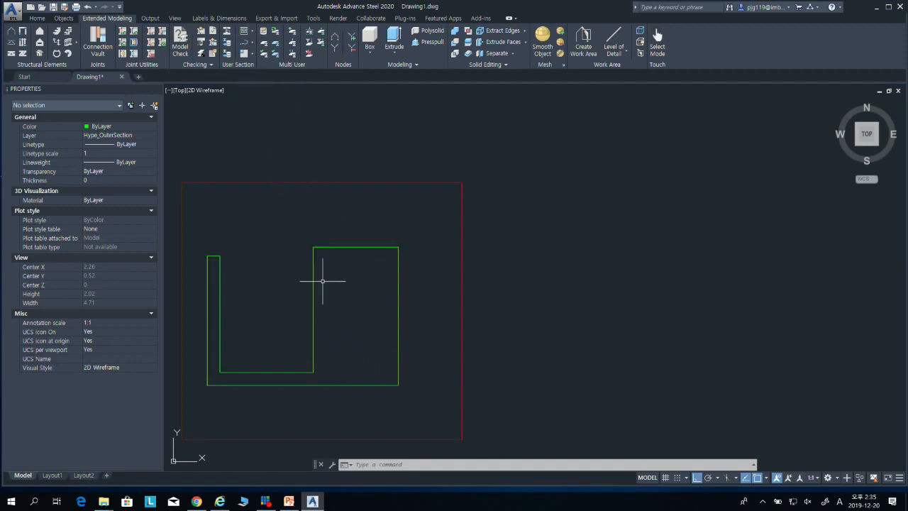
Step: Try offsetting the outer contour inward with the Through option to a point inside the wide right-hand block
key(Return)
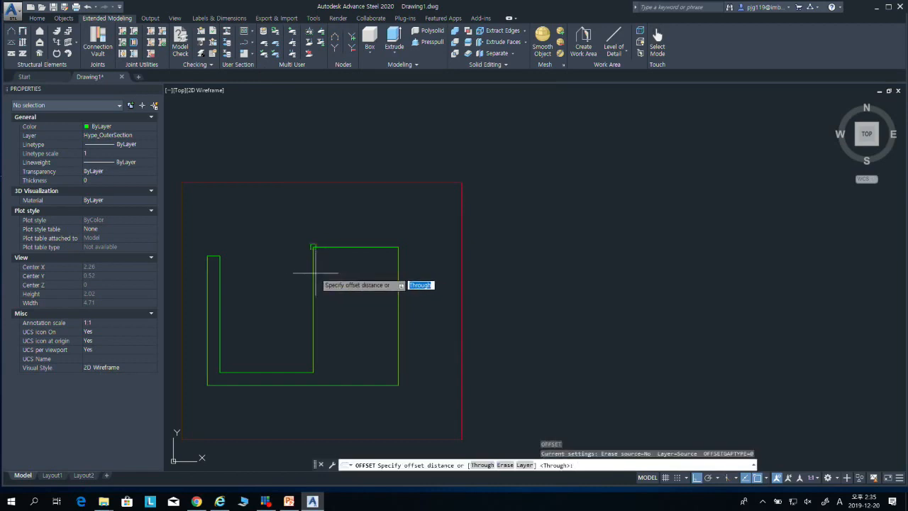
key(Return)
click(313, 271)
click(334, 284)
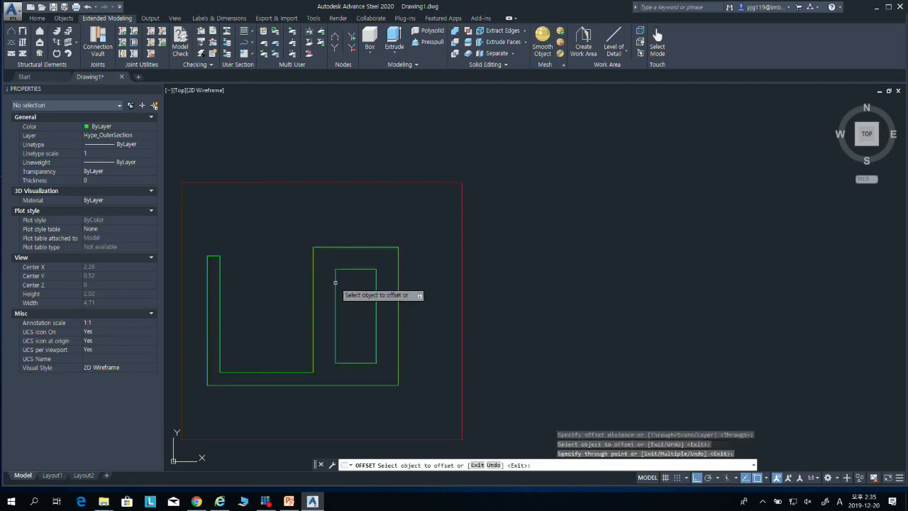
key(Escape)
key(Escape)
Step: Inspect the offset inner rectangle's layer and delete the rectangle
click(352, 266)
click(348, 270)
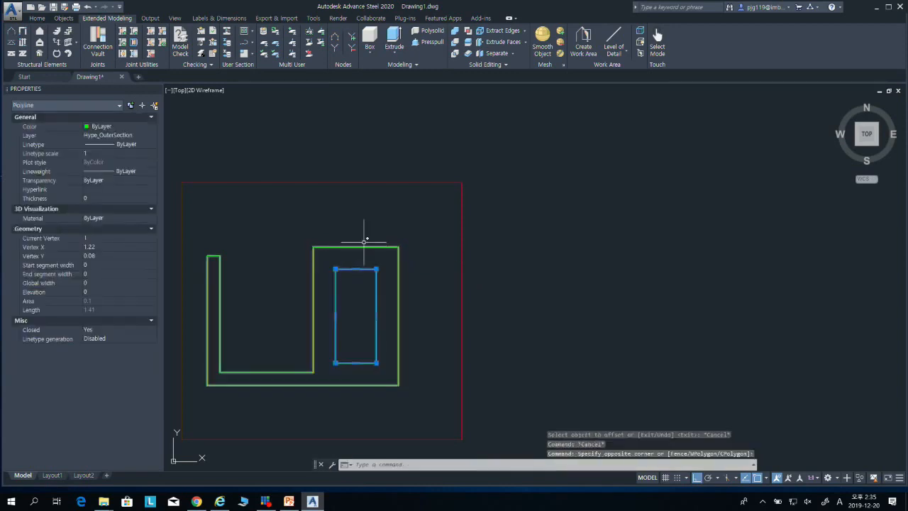
key(Escape)
click(368, 249)
click(357, 269)
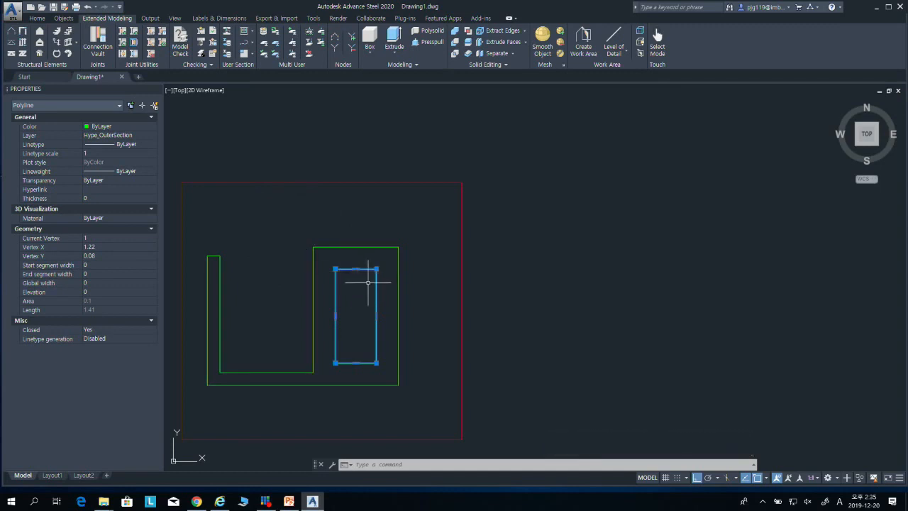
key(Delete)
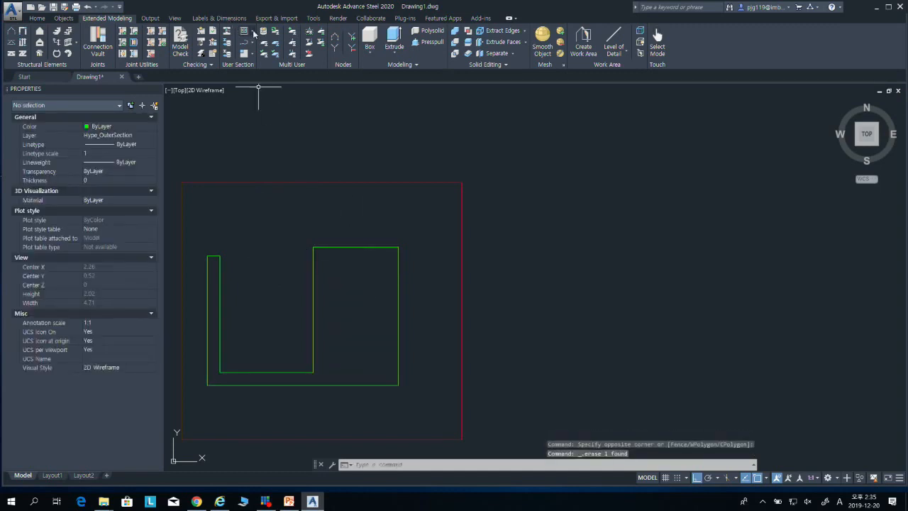
Step: Activate the Hype_InnerSection layer and offset the outer contour with the Through option to a point inside the right-hand block
click(252, 32)
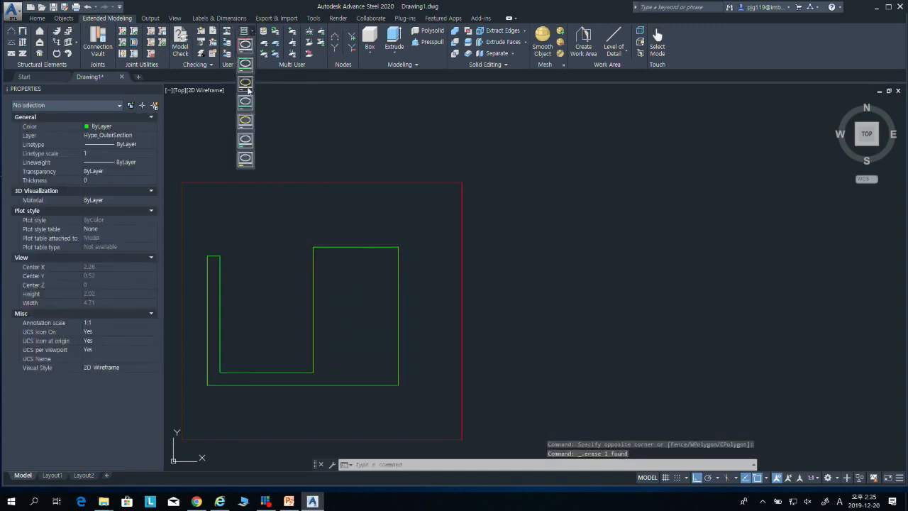
click(246, 84)
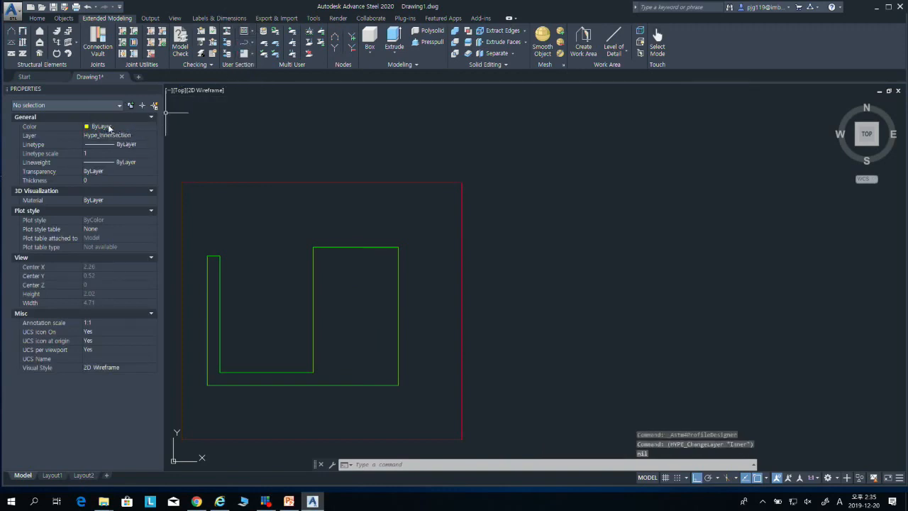
text(o)
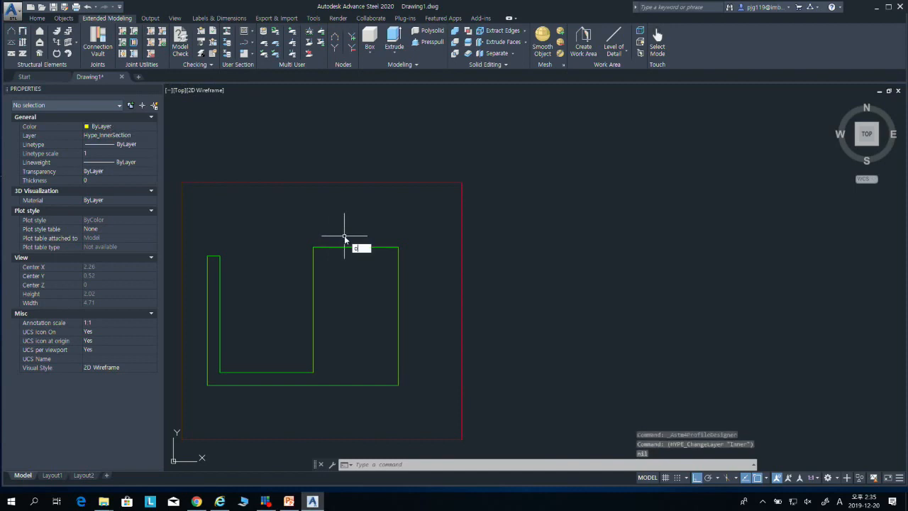
key(Return)
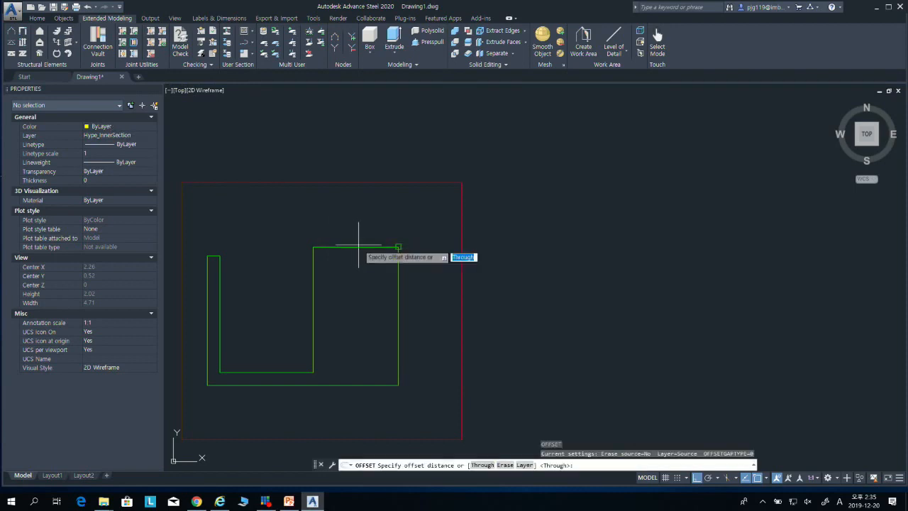
key(Return)
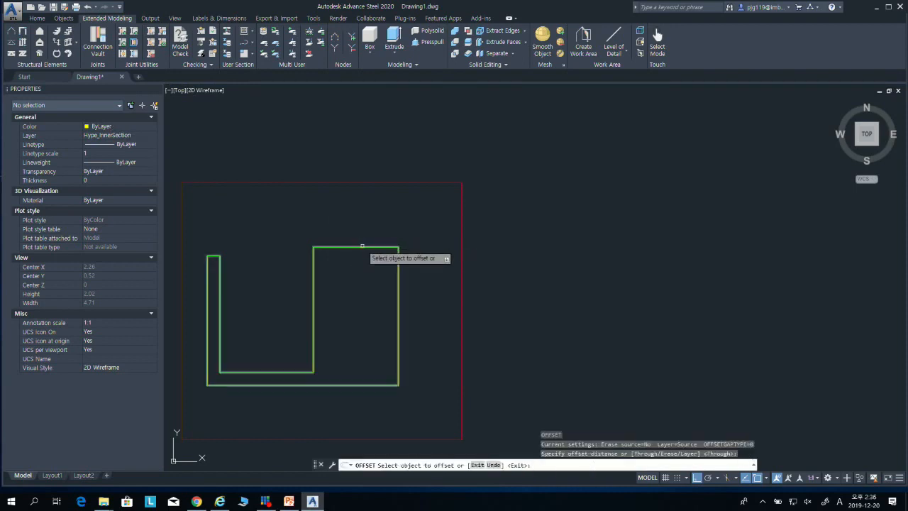
click(362, 246)
click(376, 263)
key(Escape)
key(Escape)
Step: Move the inner offset rectangle to the Hype_InnerSection layer and clear the selection
click(365, 282)
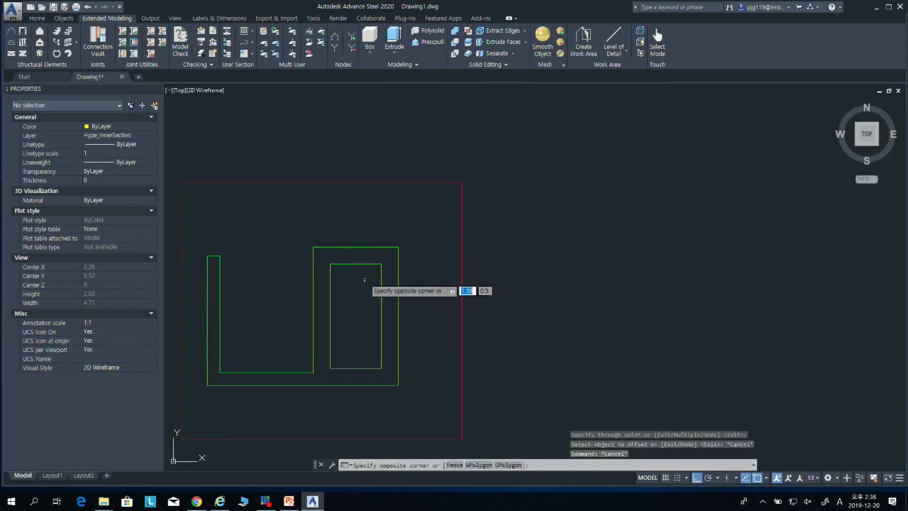
click(353, 266)
click(351, 269)
click(344, 263)
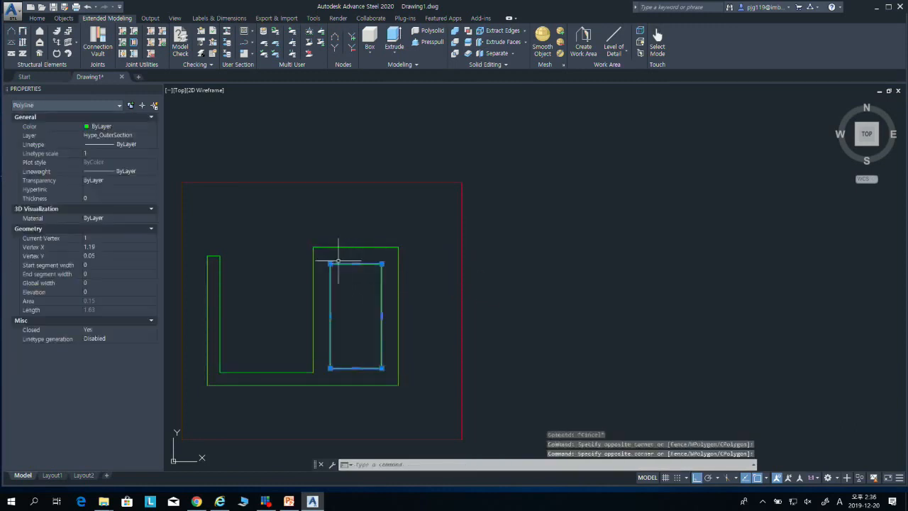
click(142, 135)
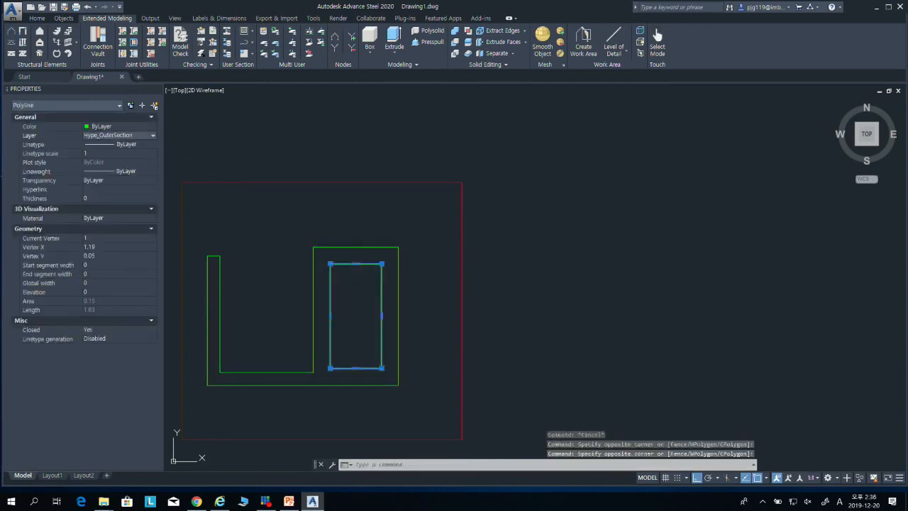
click(153, 137)
click(157, 142)
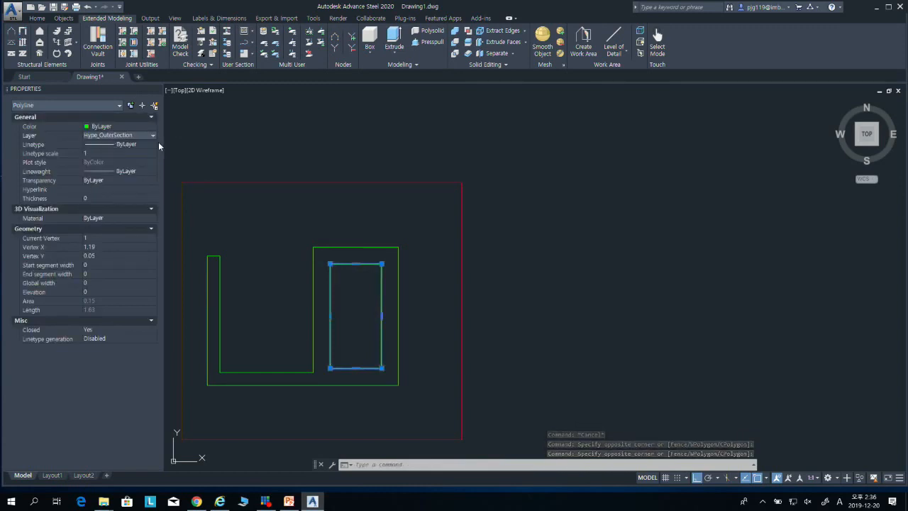
click(153, 136)
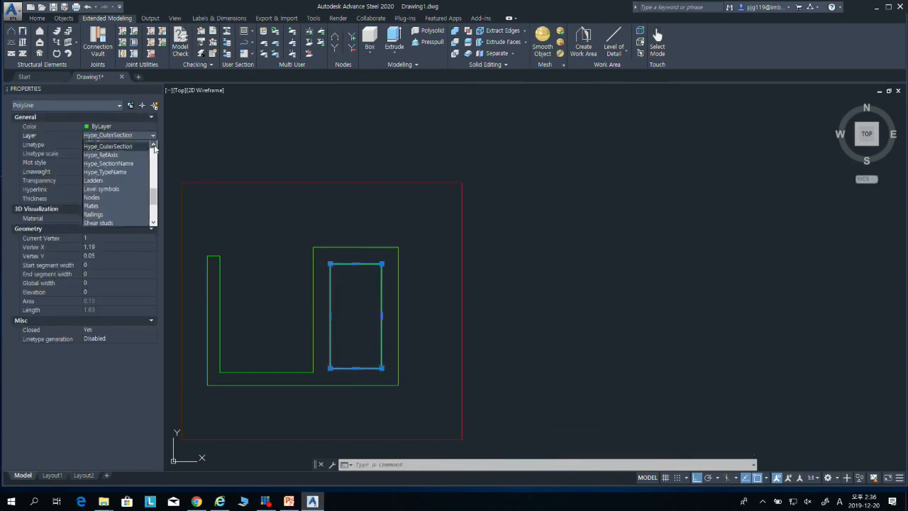
click(108, 144)
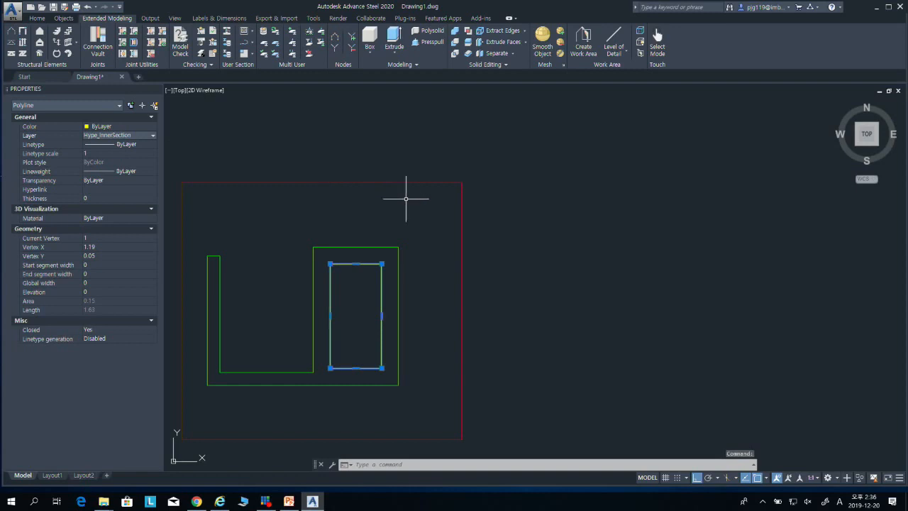
key(Escape)
key(Escape)
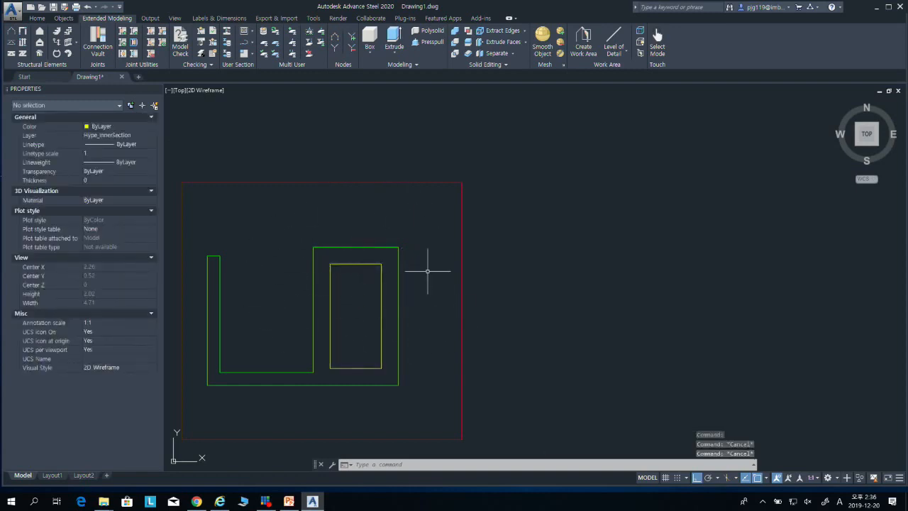
Step: Make the exact outer contour layer, Hype_ExactOuterSection, the active user section layer
middle_drag(337, 211, 354, 195)
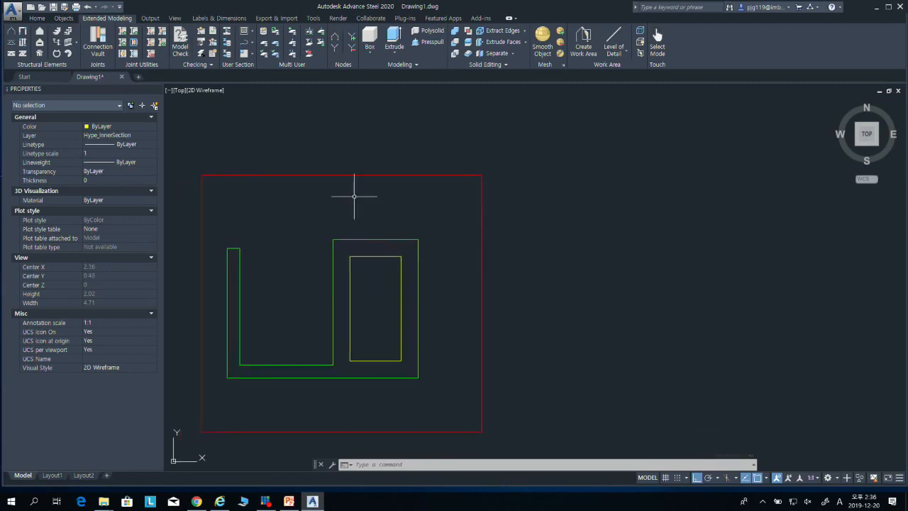
click(251, 32)
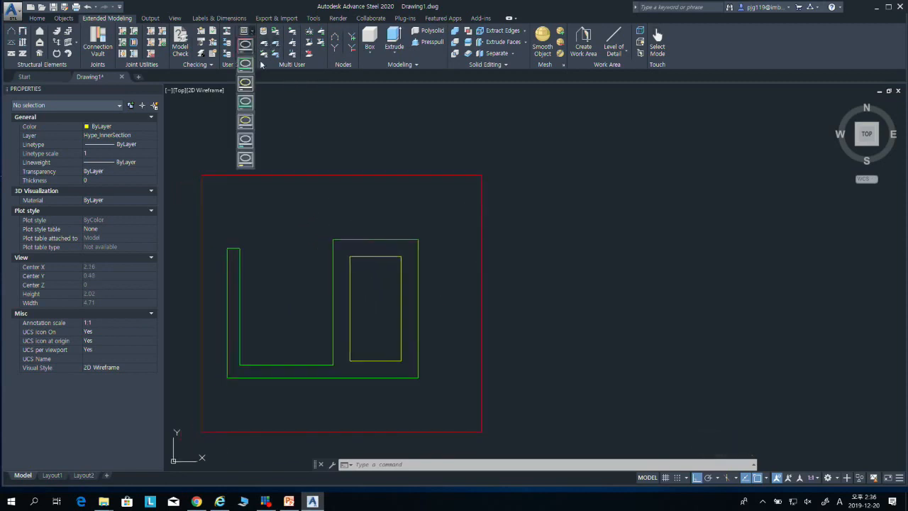
click(245, 104)
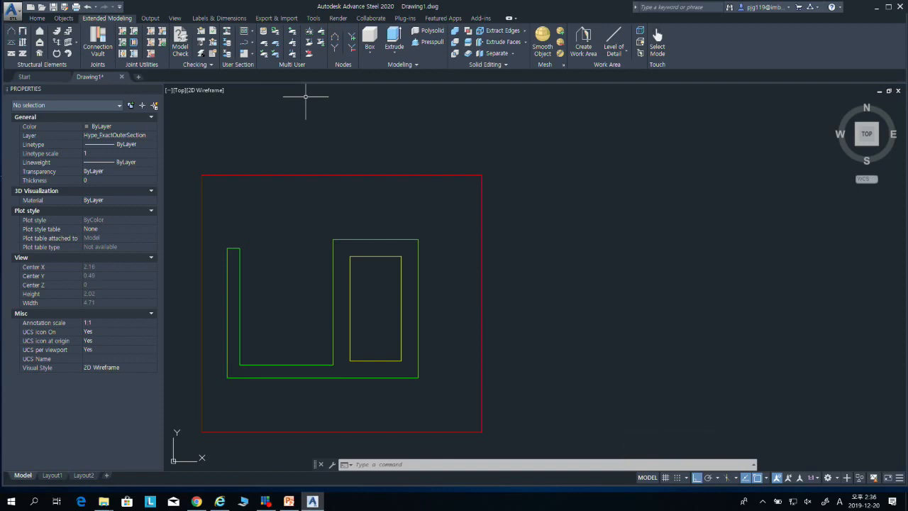
Step: Reselect the Exact Outer Contour user section layer and copy the U-shaped outer contour in place onto itself
key(Escape)
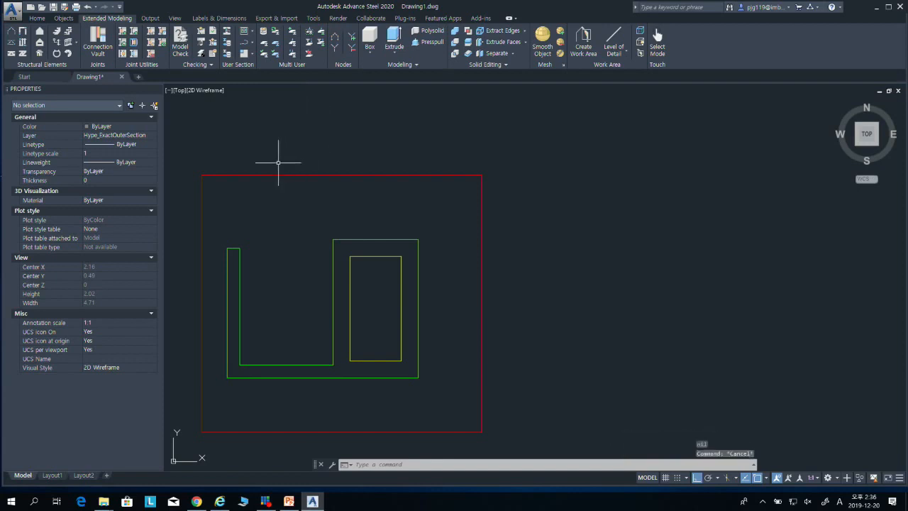
middle_drag(300, 225, 317, 199)
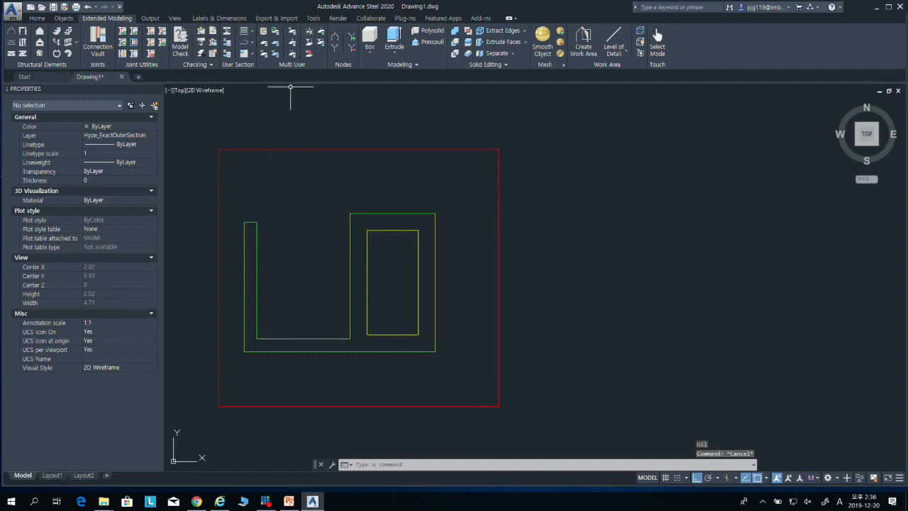
click(253, 32)
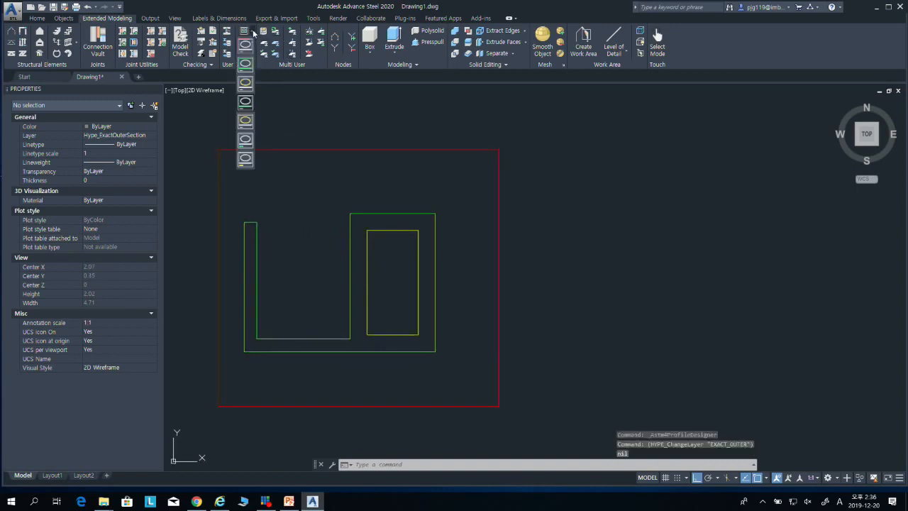
click(245, 104)
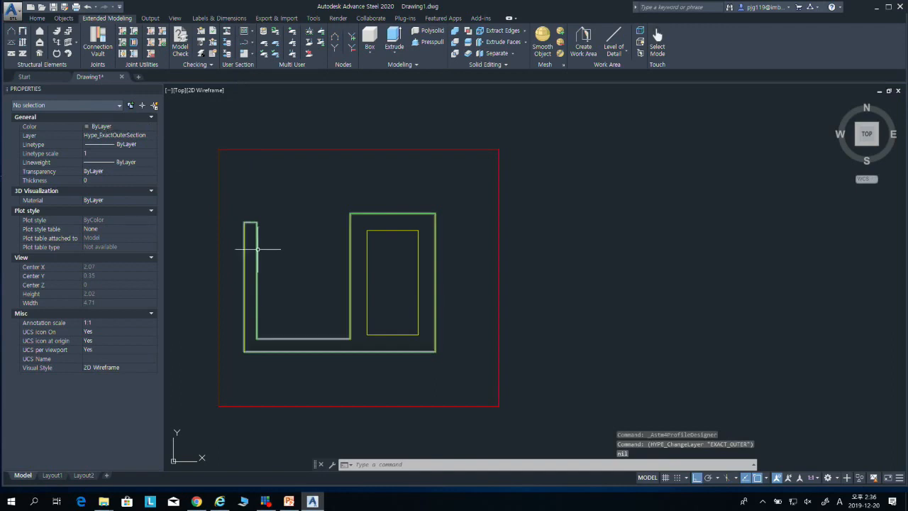
text(o)
key(Return)
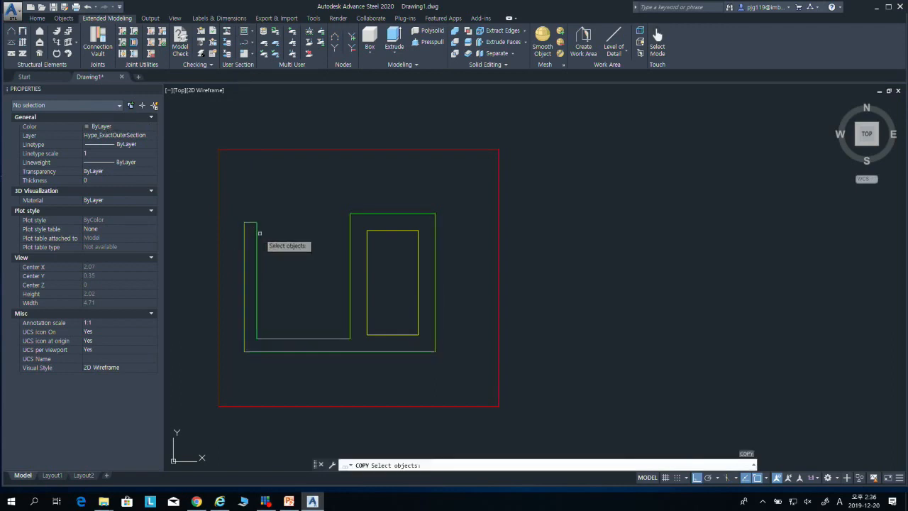
click(255, 232)
key(Return)
click(244, 222)
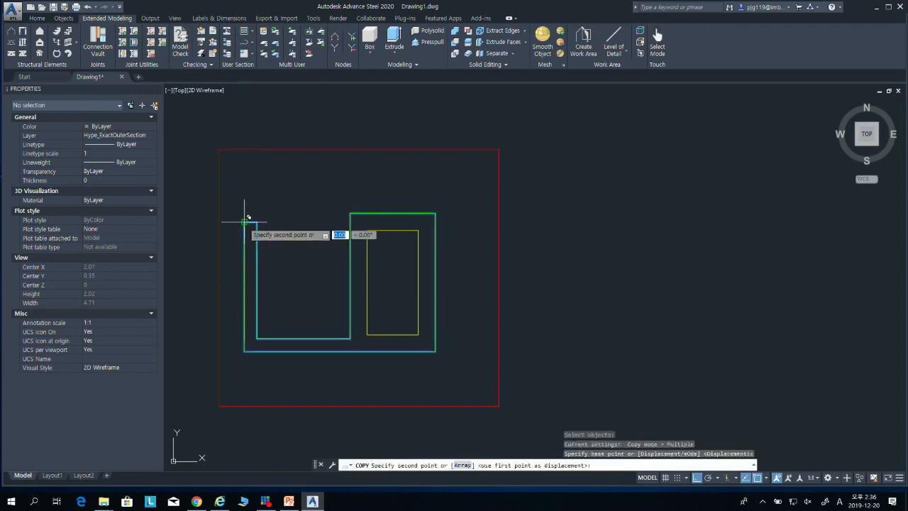
click(248, 218)
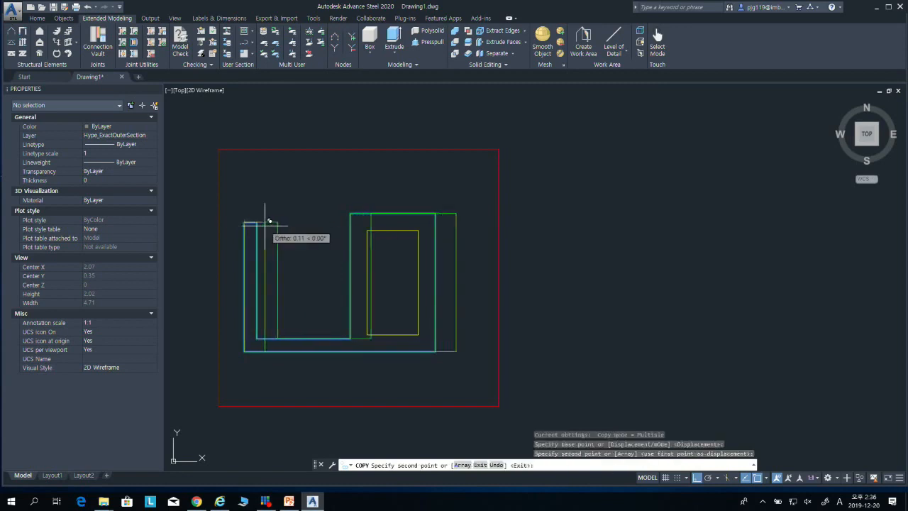
key(Escape)
Step: Move one of the two overlapping outer contours to the Hype_ExactOuterSection layer and clear the selection
click(251, 227)
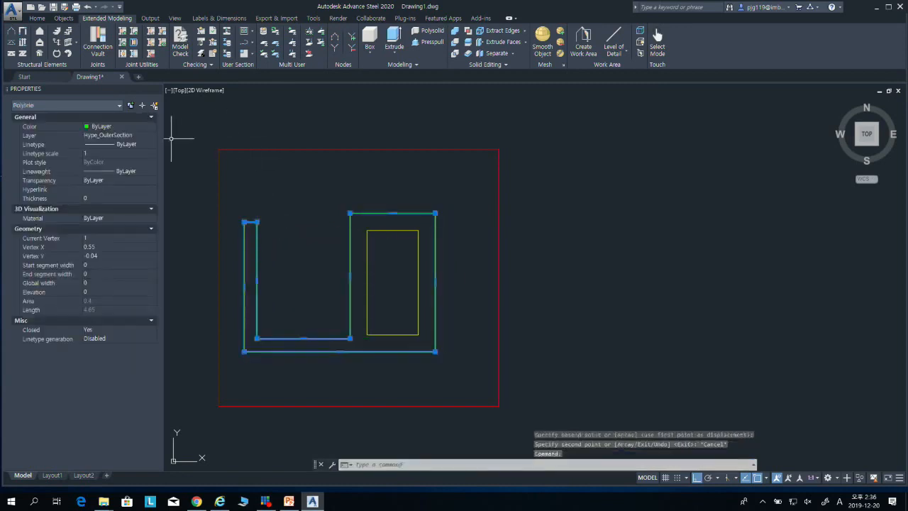
click(150, 136)
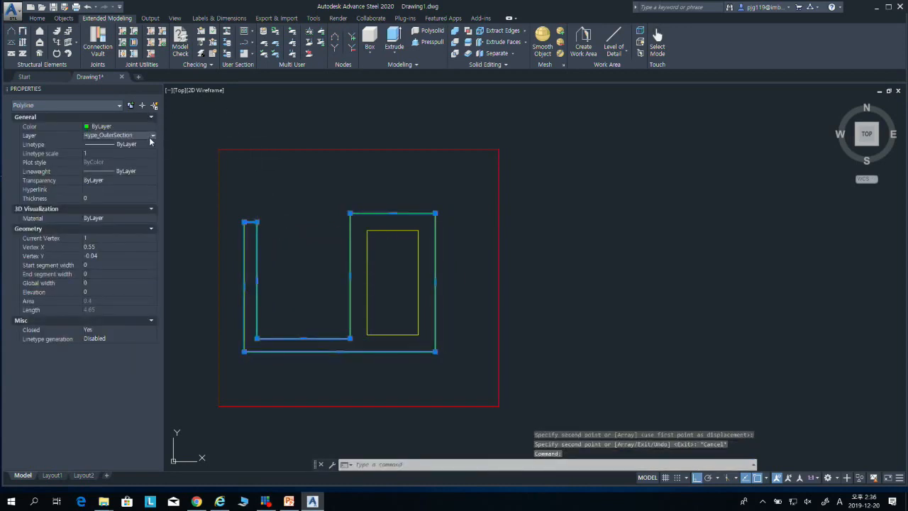
click(151, 135)
scroll(155, 145, up, 2)
scroll(155, 145, up, 2)
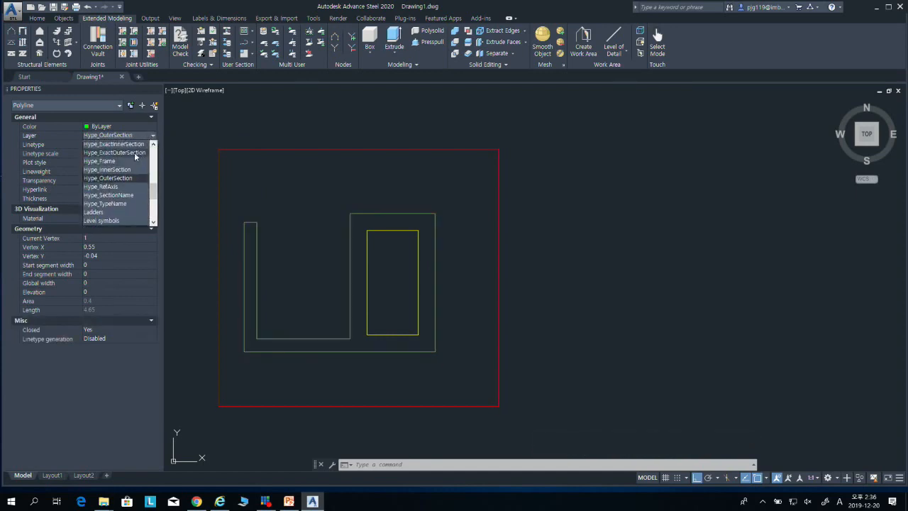
click(135, 156)
key(Escape)
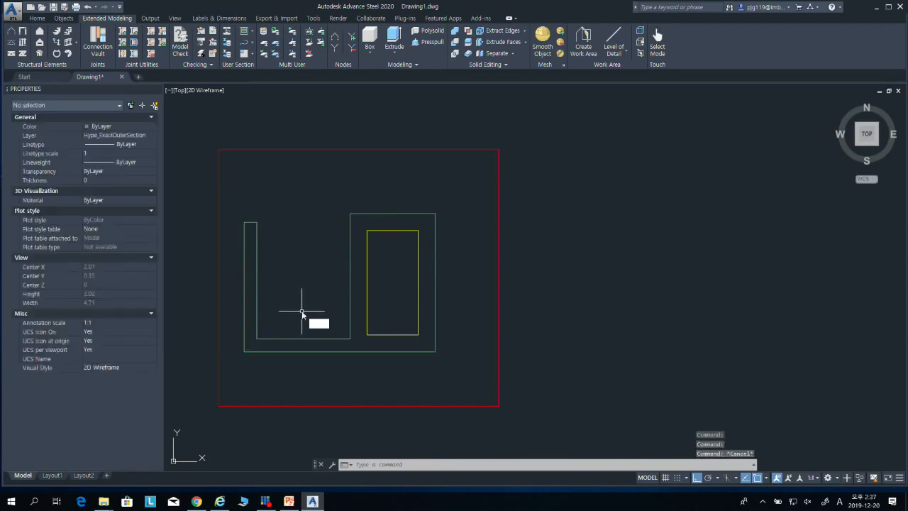
text(f)
key(Return)
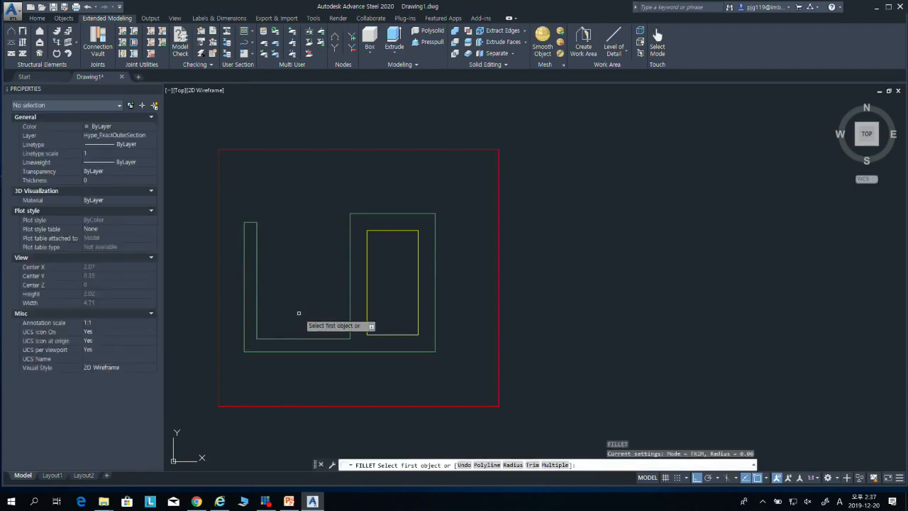
text(r)
key(Return)
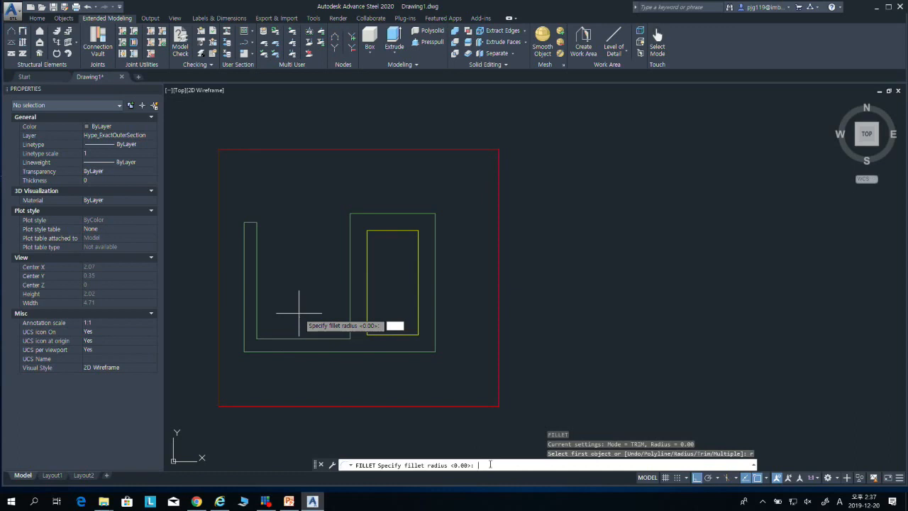
key(Escape)
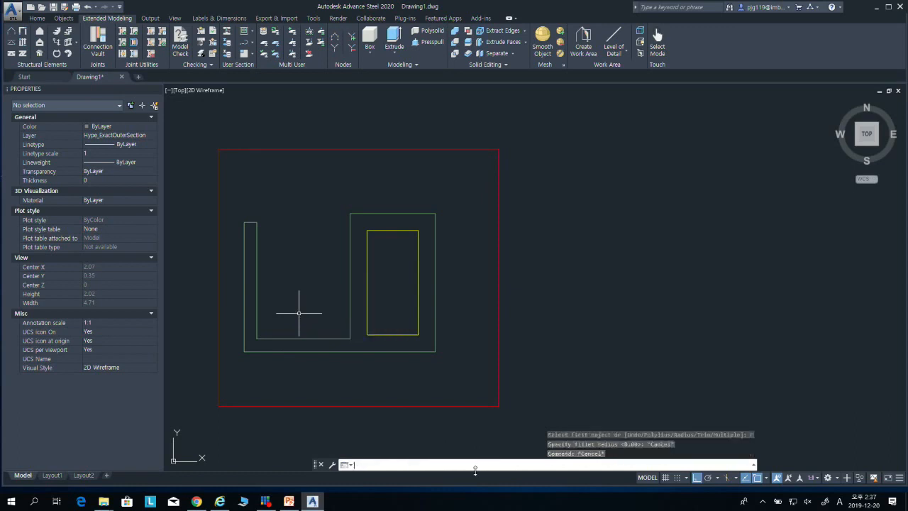
key(Escape)
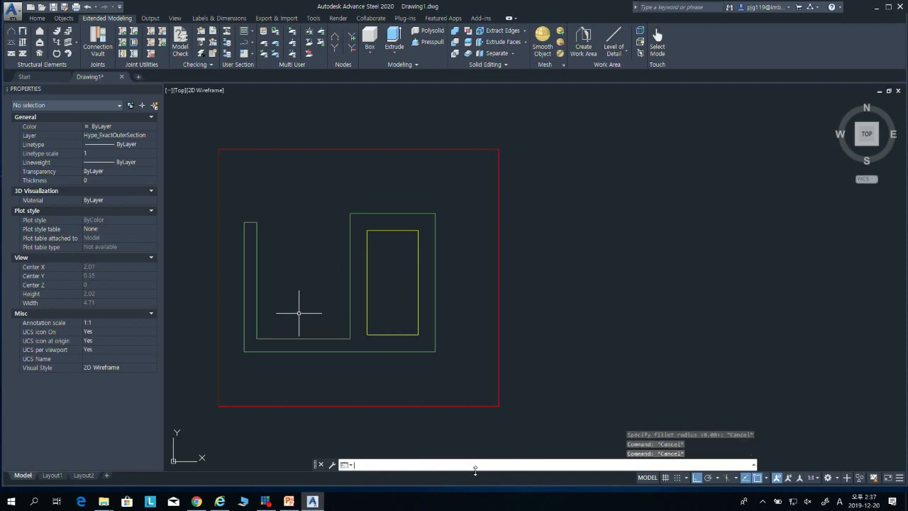
Step: Fillet the outer lower-left corner of the exact outer contour with a radius of 0.05
text(f)
key(Return)
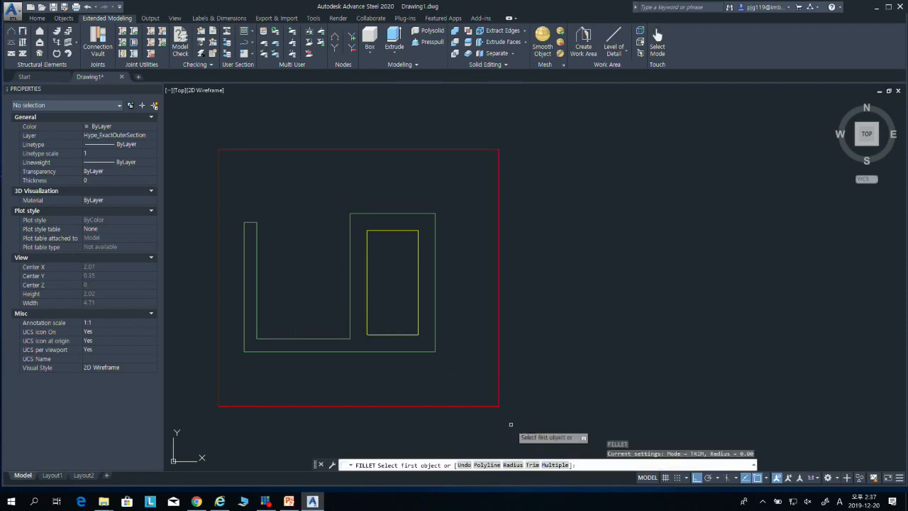
text(r)
key(Return)
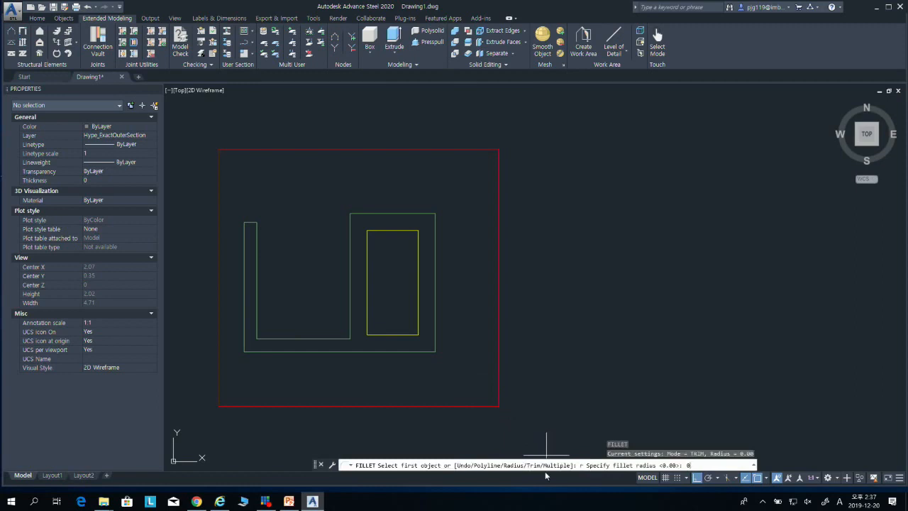
text(0.05)
key(Return)
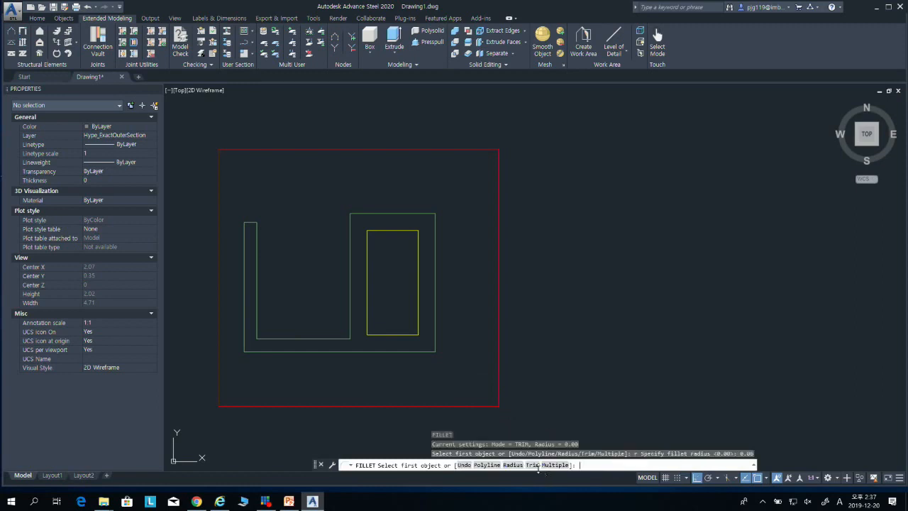
click(246, 339)
click(264, 350)
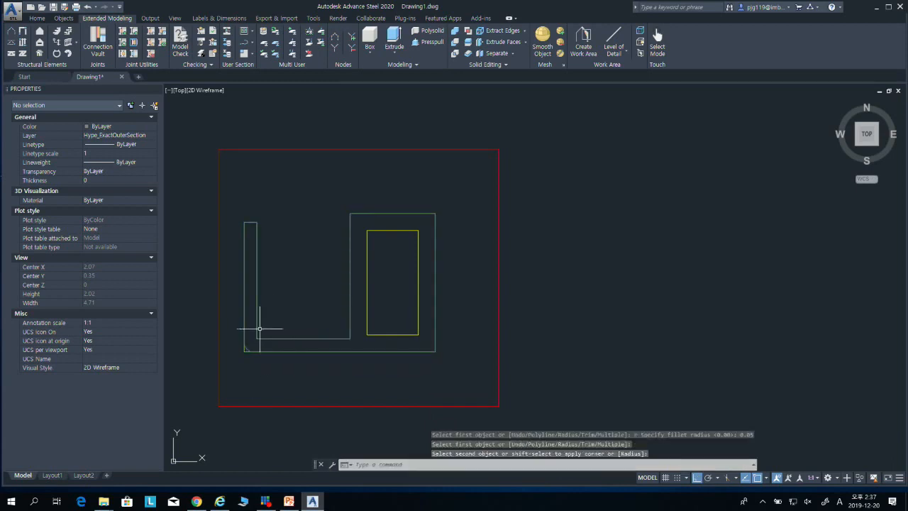
Step: Fillet the inside lower-left corner and the outer lower-right corner of the exact outer contour at radius 0.05, and check the rounded polyline
key(space)
click(258, 327)
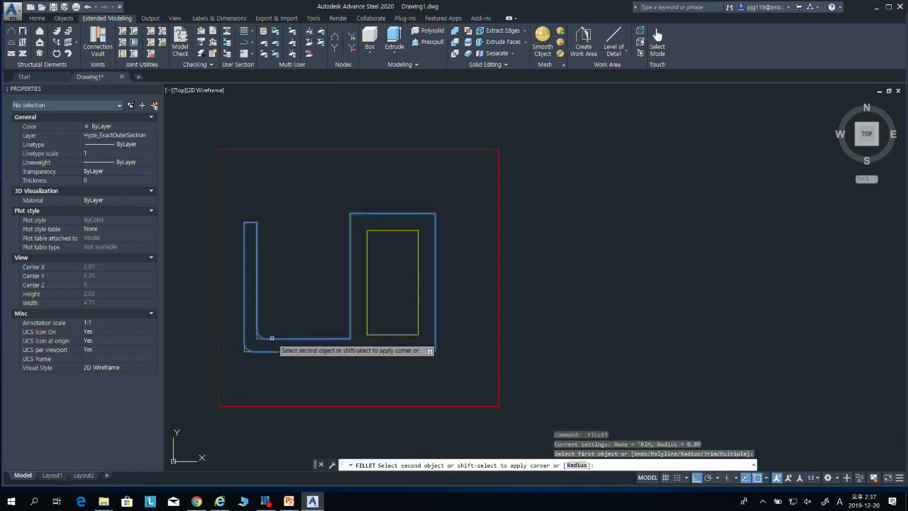
click(271, 339)
key(space)
click(434, 334)
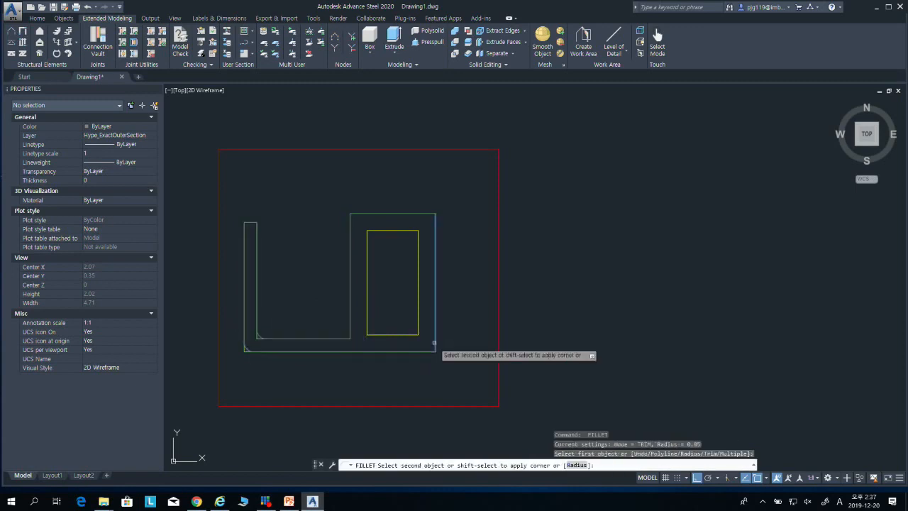
click(425, 352)
key(space)
key(Escape)
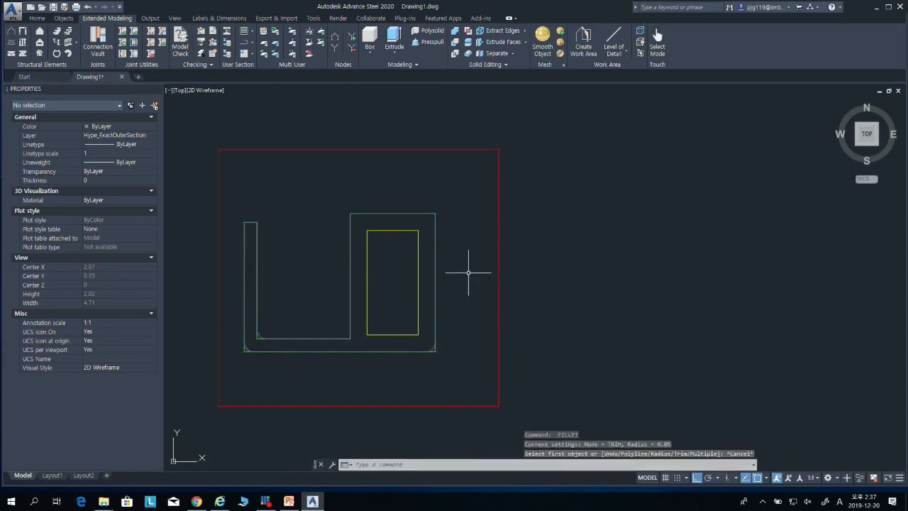
scroll(298, 335, up, 4)
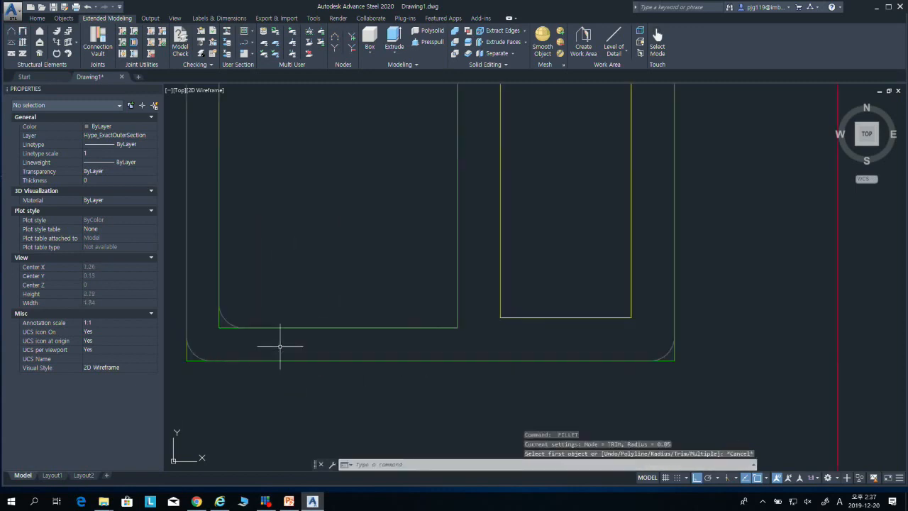
click(225, 324)
scroll(340, 305, down, 4)
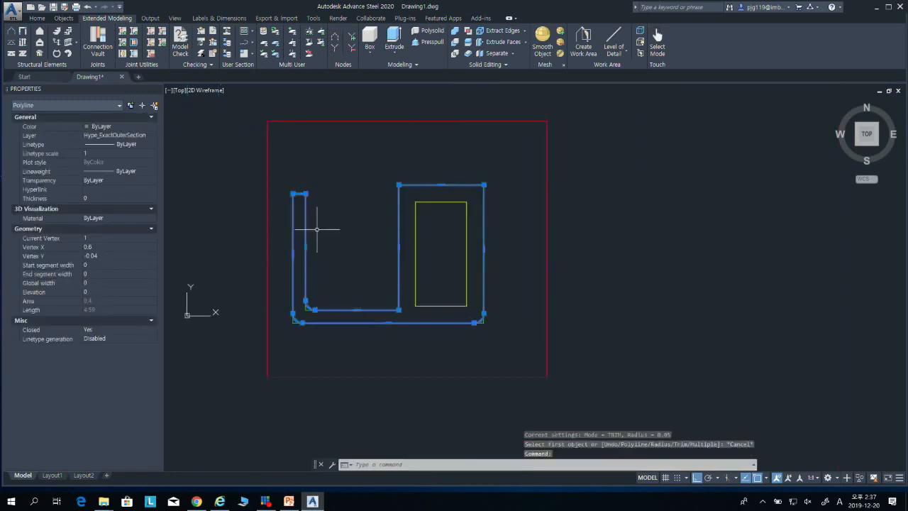
key(Escape)
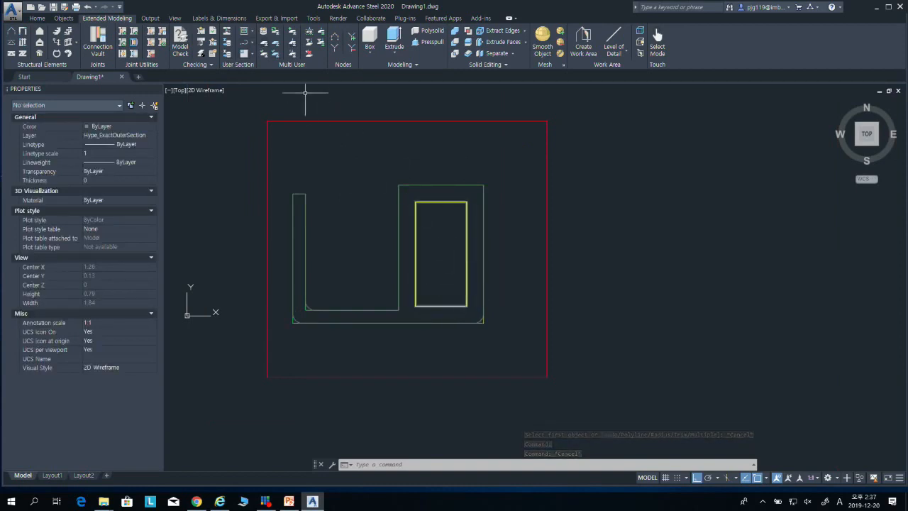
Step: Activate the exact inner contour layer, Hype_ExactInnerSection, and copy the inner rectangle in place onto itself
click(251, 30)
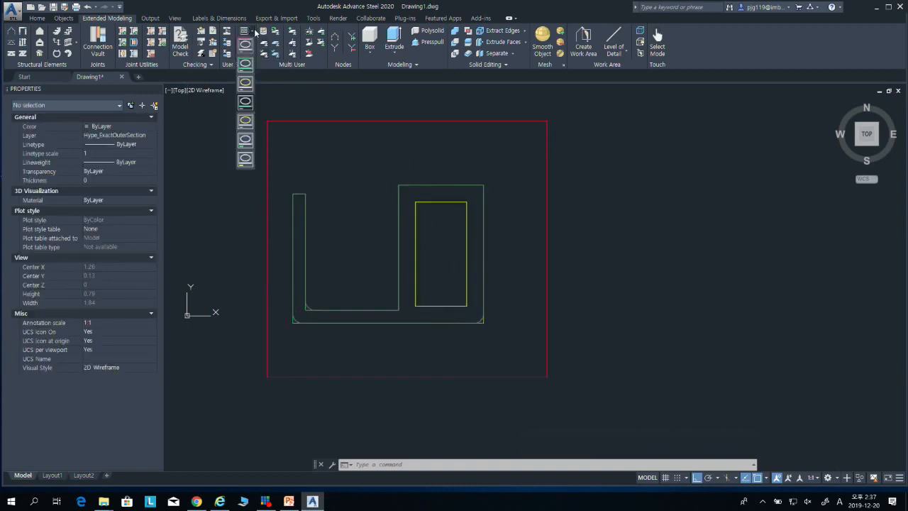
click(245, 120)
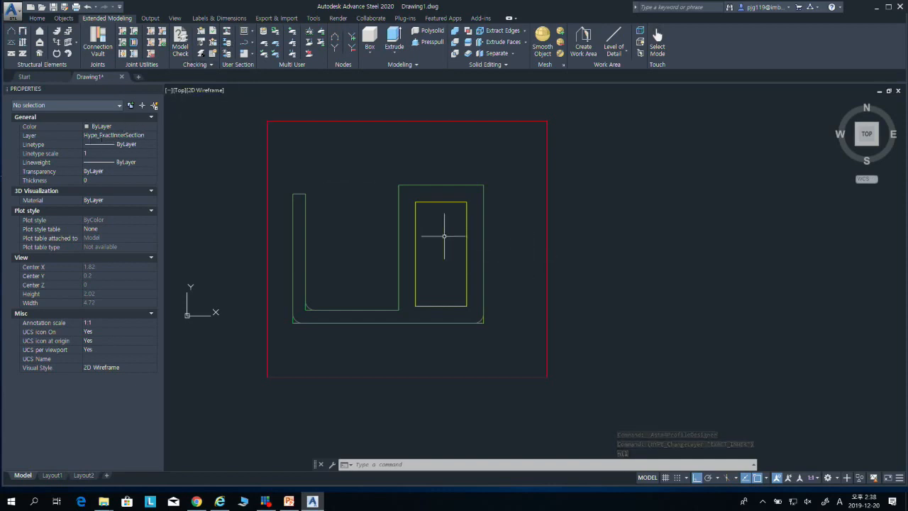
text(cp)
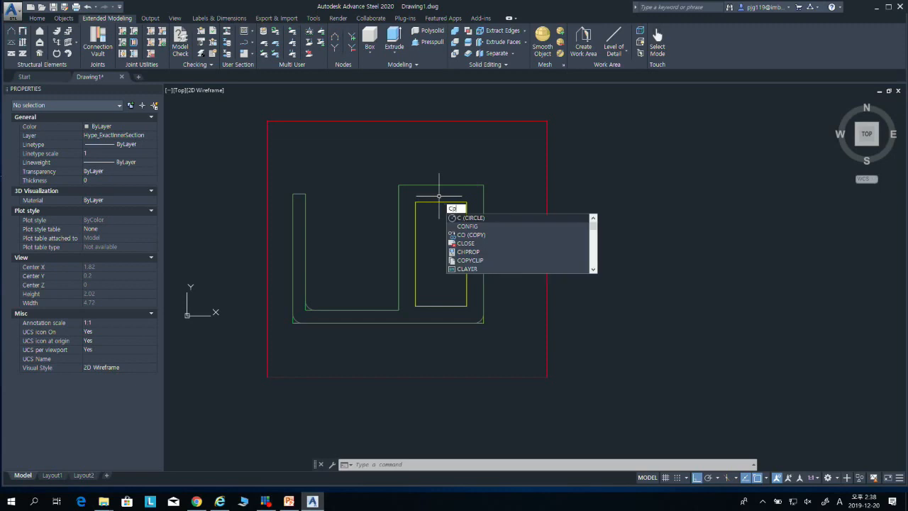
key(Return)
click(418, 204)
key(Return)
click(416, 204)
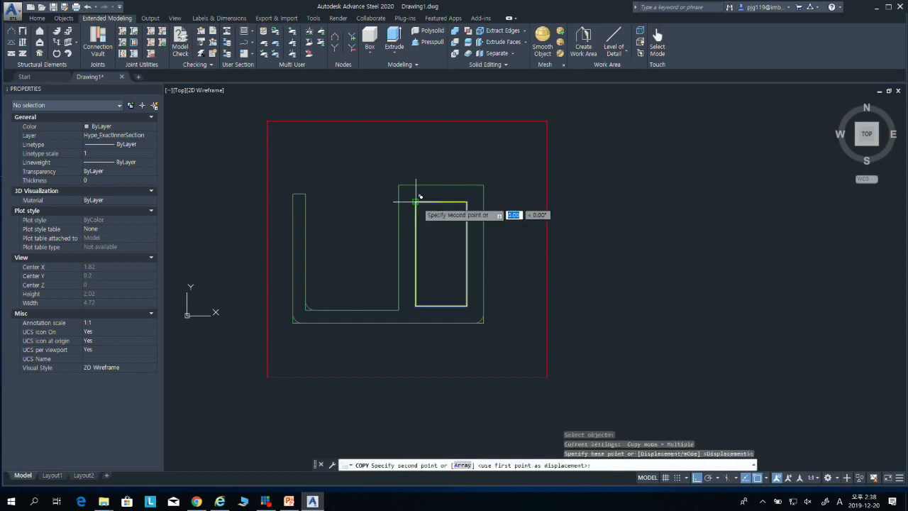
key(Escape)
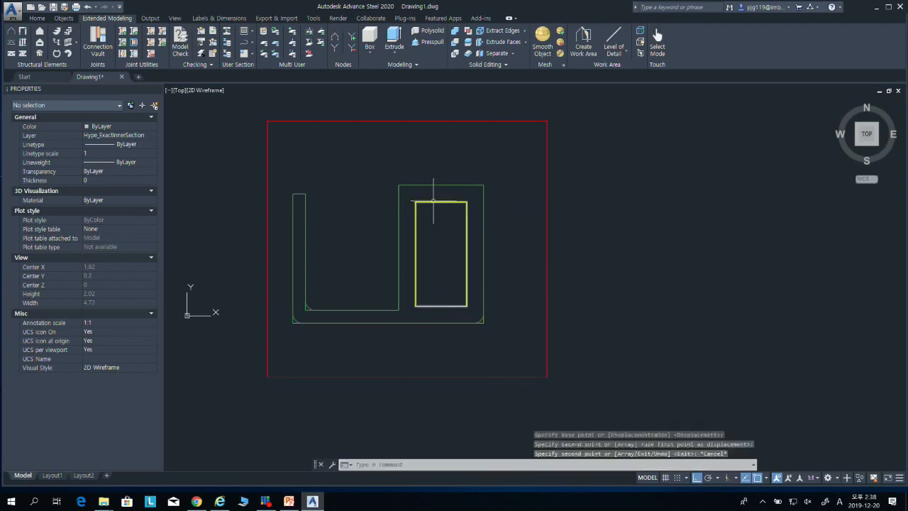
Step: Move one of the two overlapping inner rectangles to the Hype_ExactInnerSection layer and clear the selection
click(153, 136)
click(153, 144)
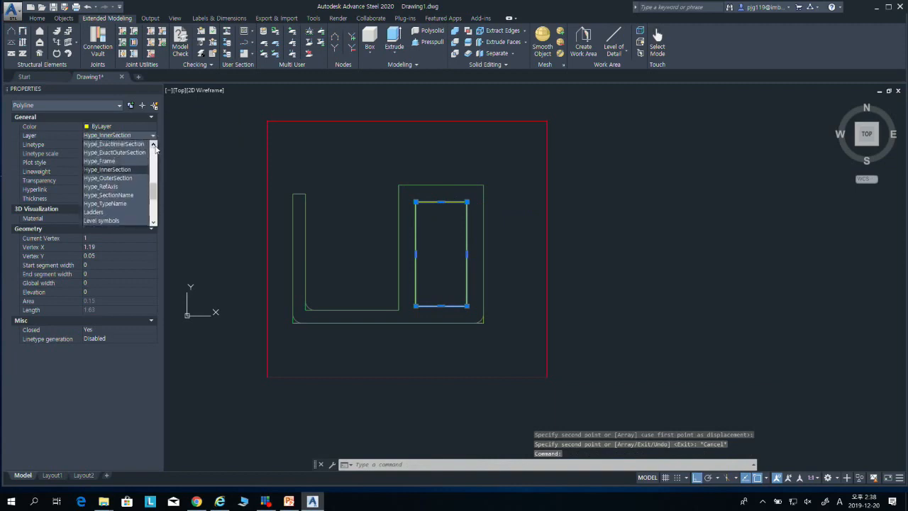
click(114, 143)
key(Escape)
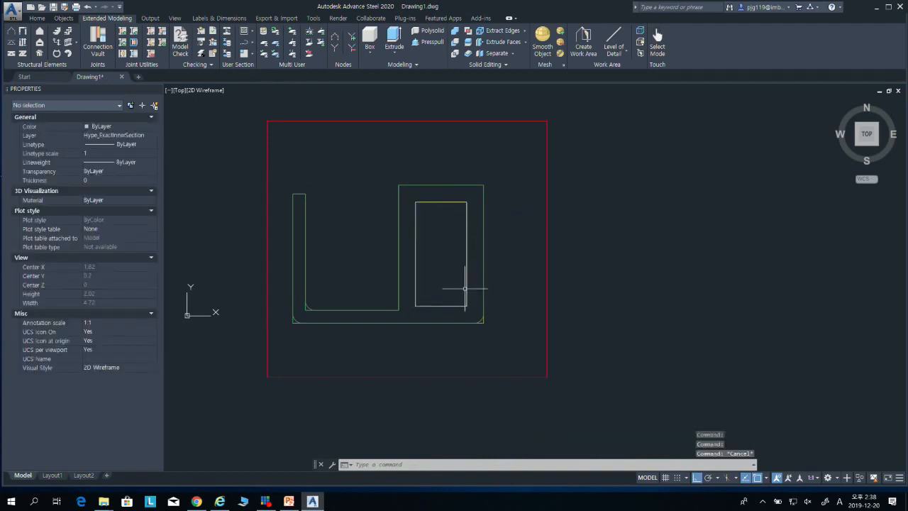
Step: Fillet the lower-right corner of the exact inner rectangle with the 0.05 radius
text(f)
key(Return)
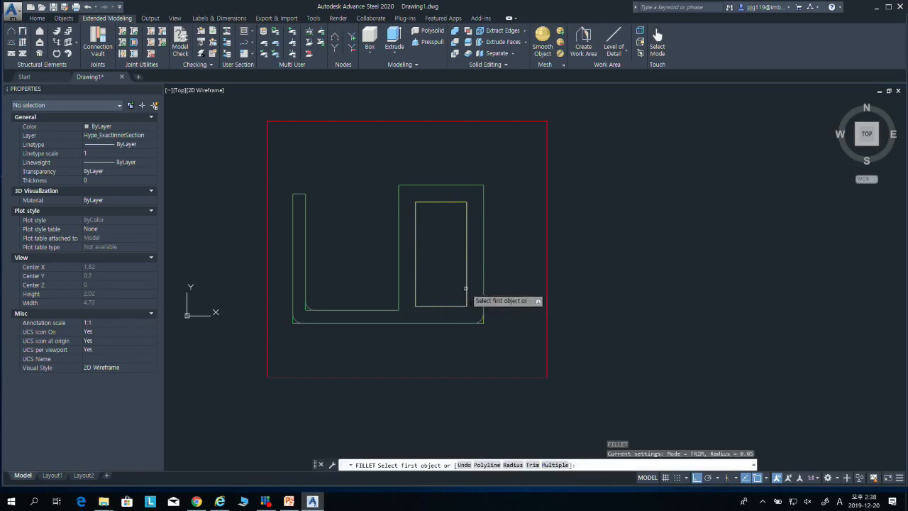
click(465, 294)
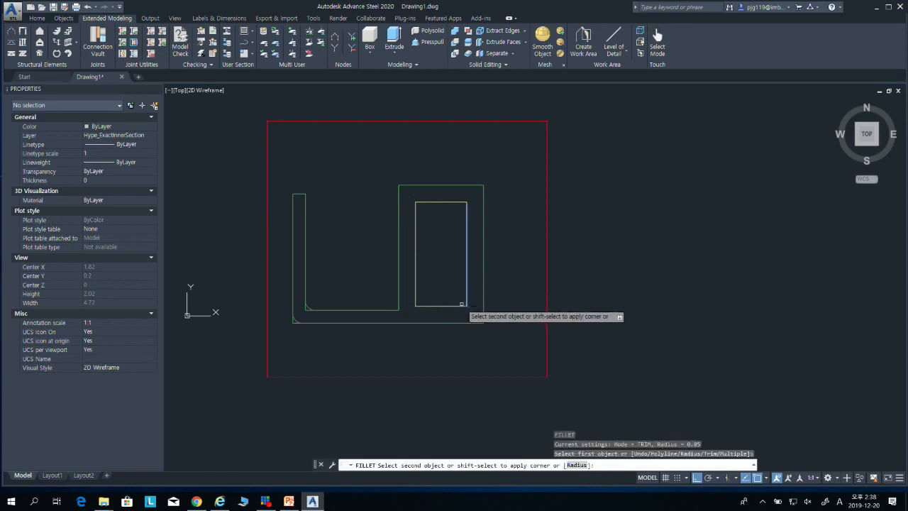
click(460, 305)
key(Escape)
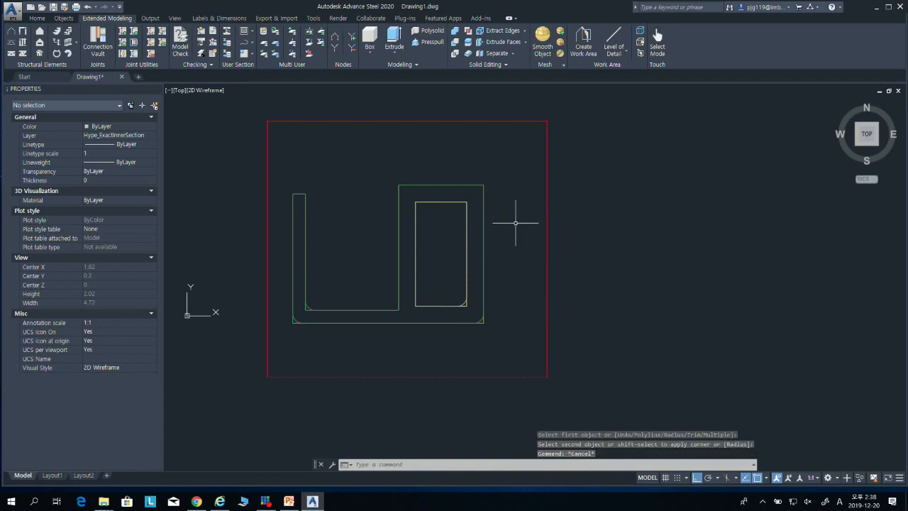
Step: Move the four outer and inner section contours together straight down inside the red frame, leaving free space above them
key(Escape)
middle_drag(489, 252, 498, 260)
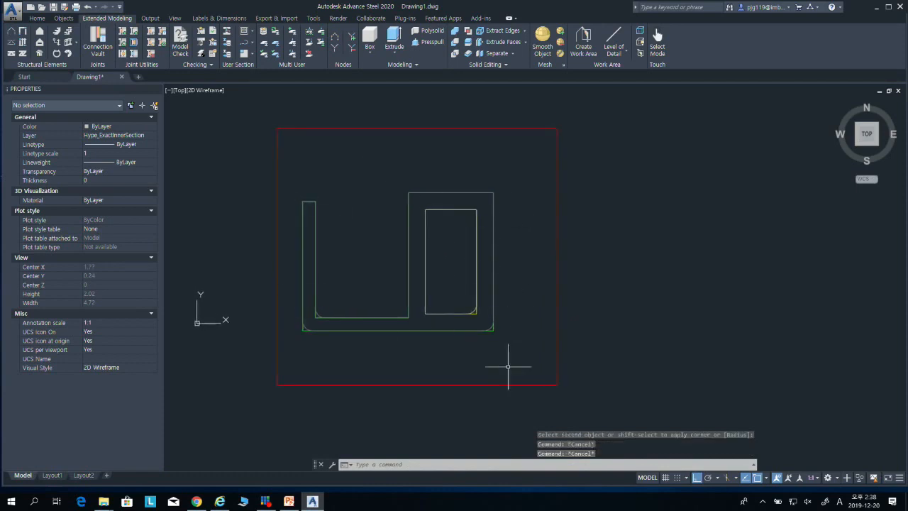
text(m)
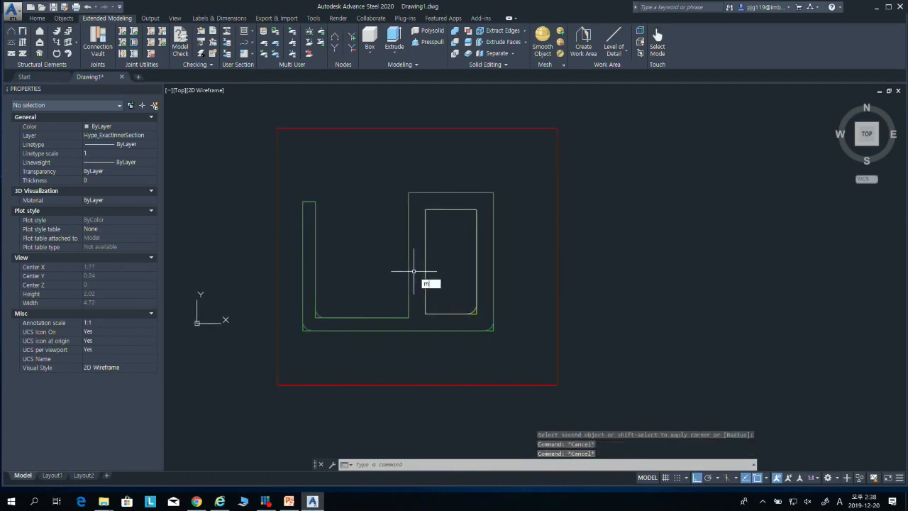
key(Return)
click(291, 184)
click(576, 375)
key(Return)
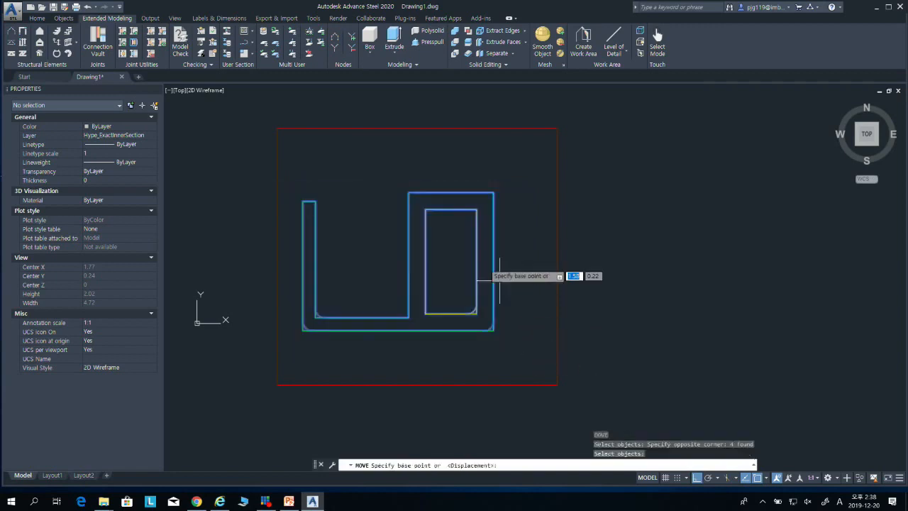
click(494, 330)
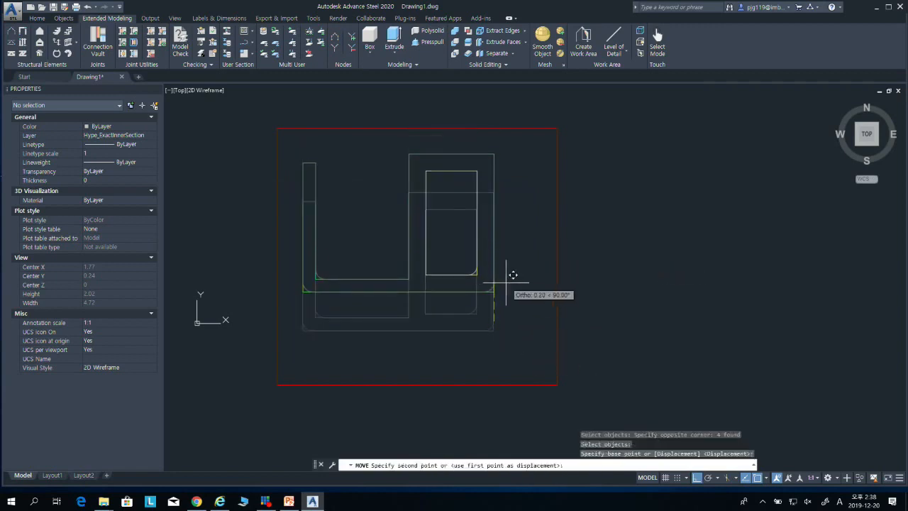
click(521, 348)
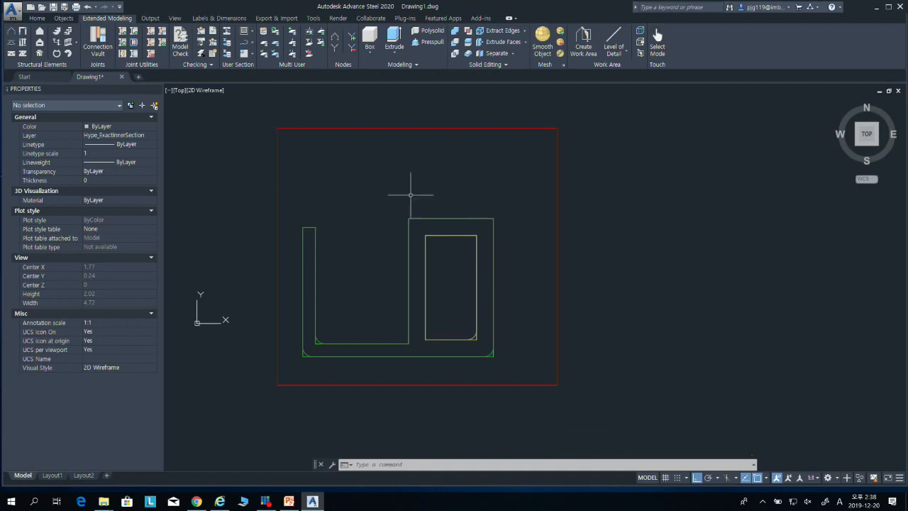
Step: Activate the section class layer and start a single-line text near the frame's upper-left corner, about 0.15 high with zero rotation
click(252, 31)
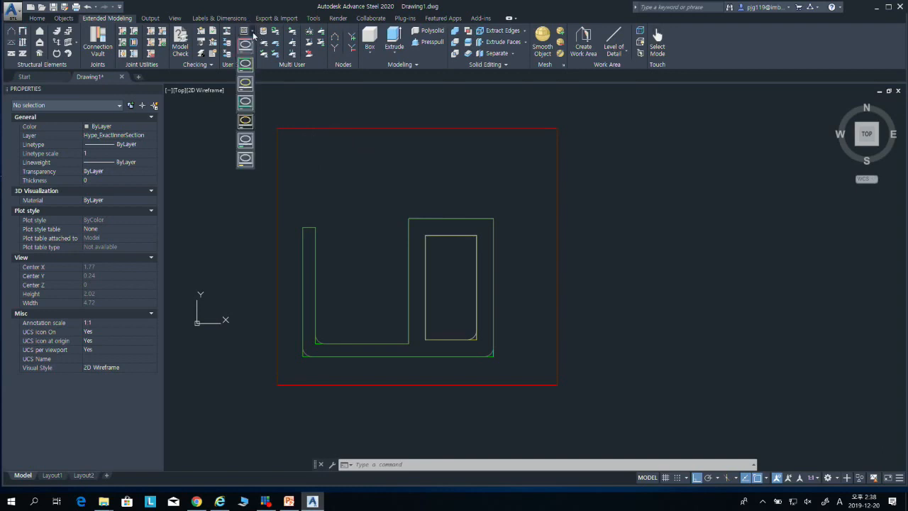
click(245, 141)
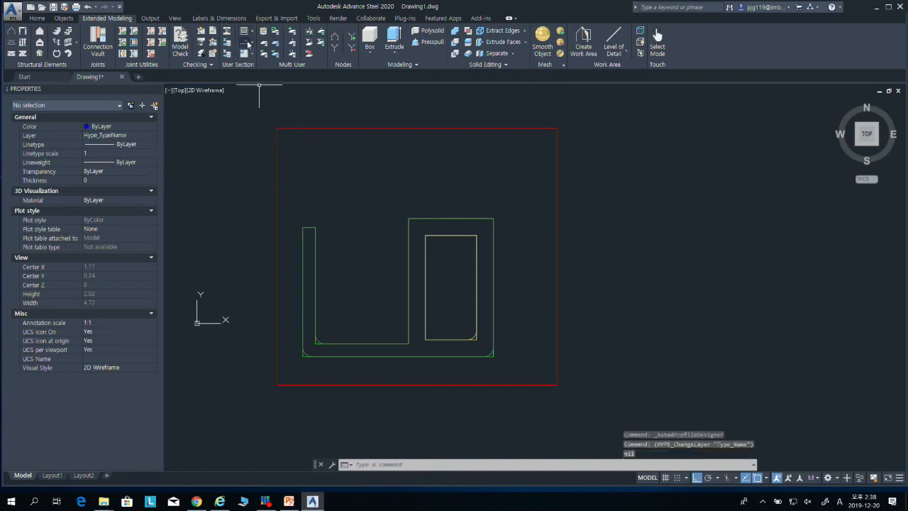
click(252, 44)
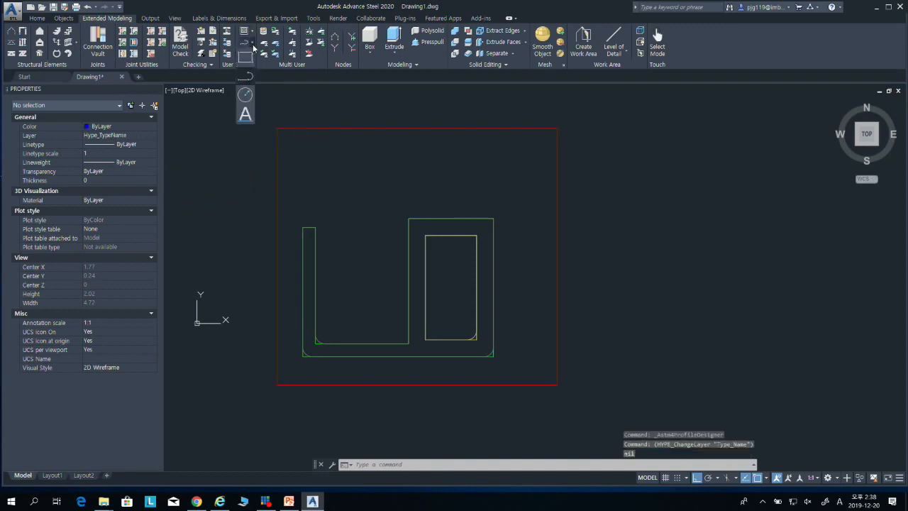
click(245, 114)
click(300, 163)
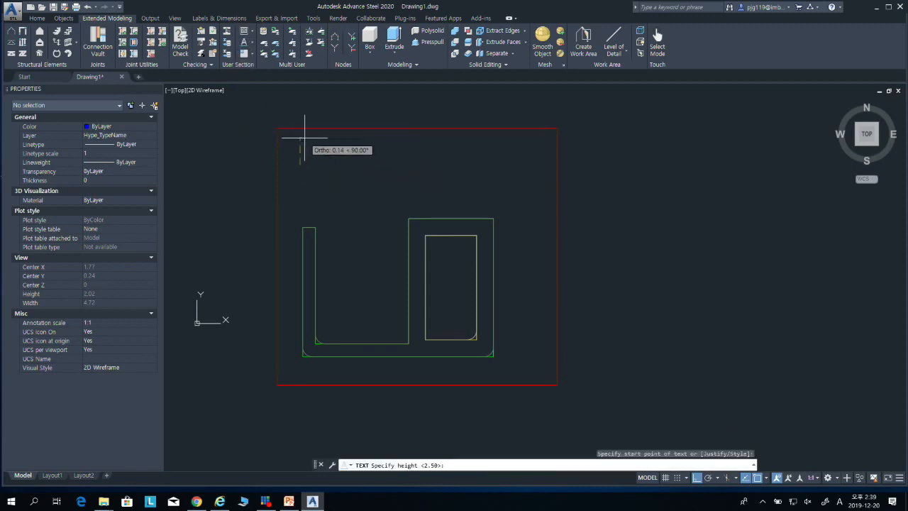
click(305, 138)
key(Return)
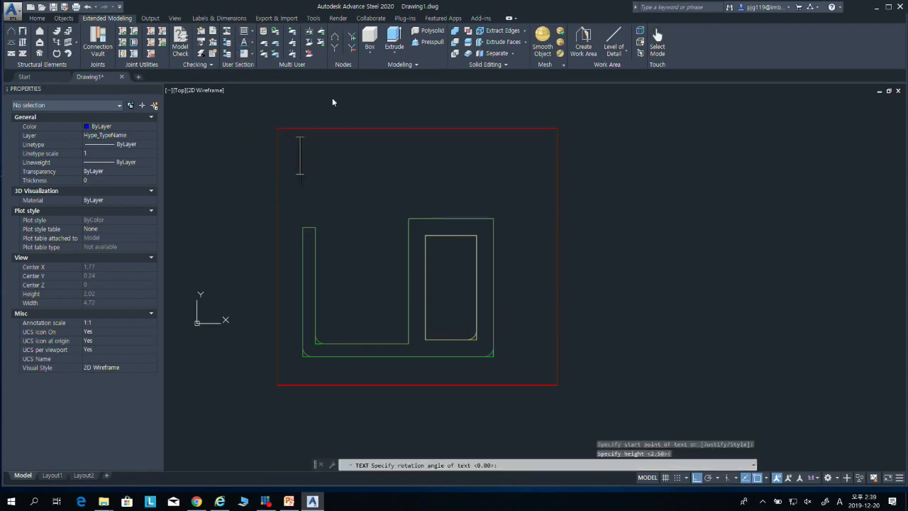
Step: Enter "user section class" as the section class text and finish the text command
text(use)
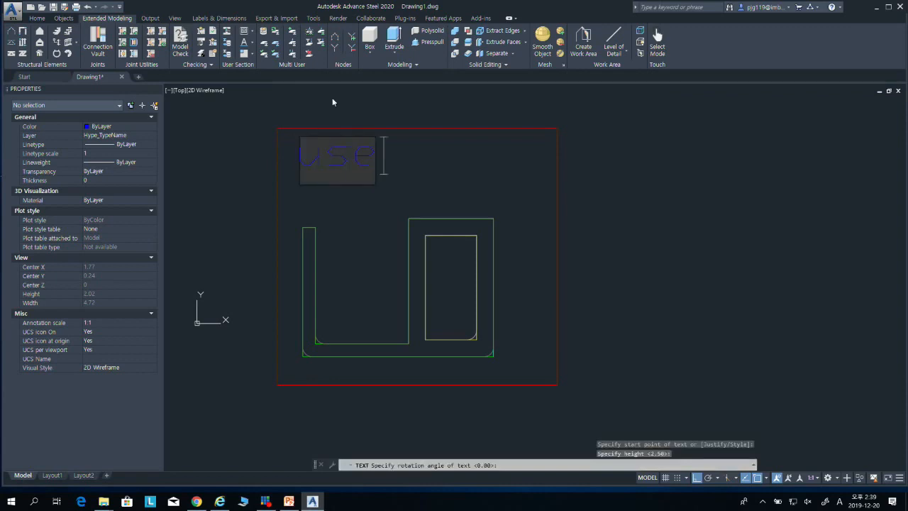
text(r)
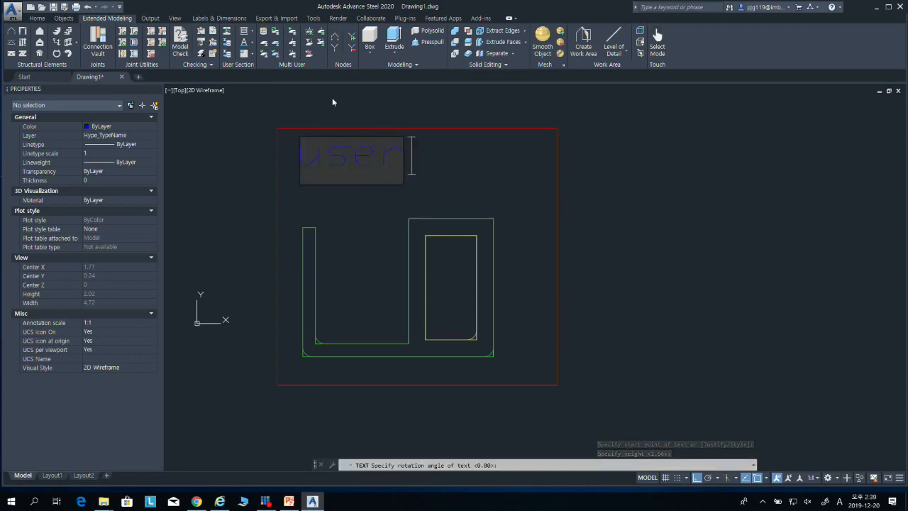
text( se)
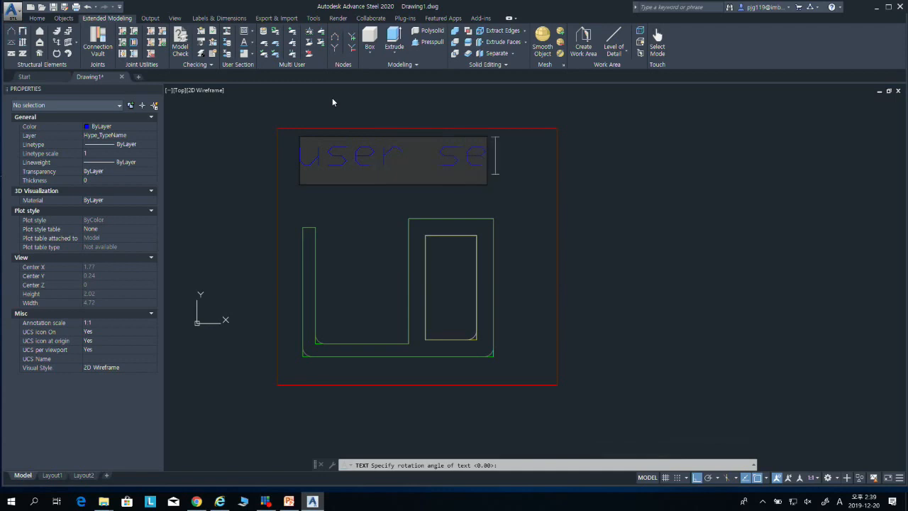
text(ction)
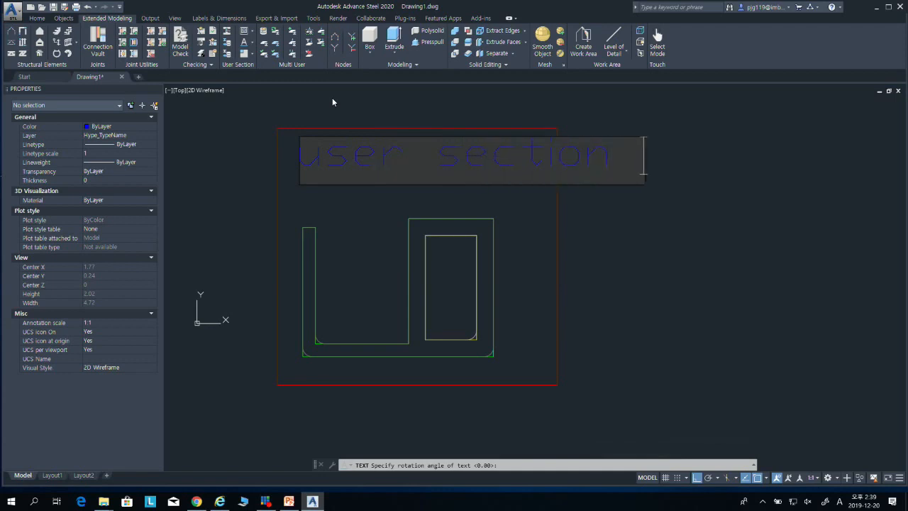
text( coass)
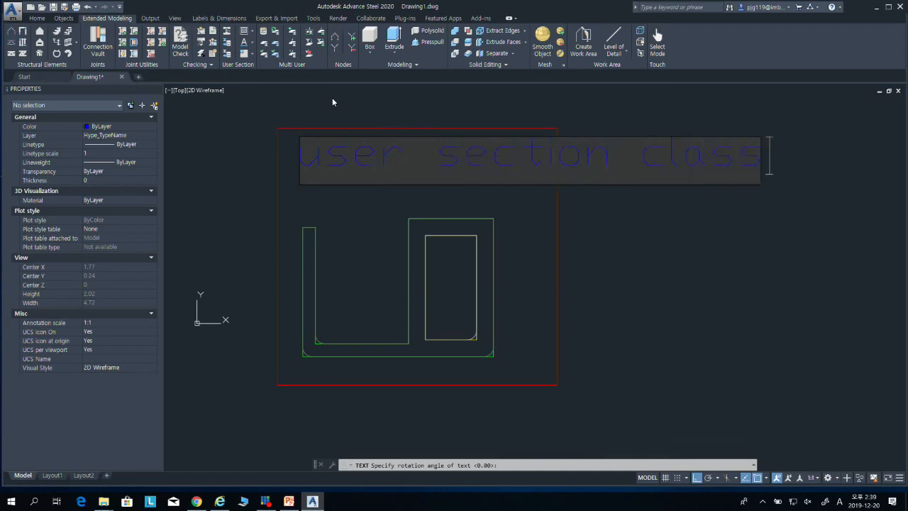
click(636, 224)
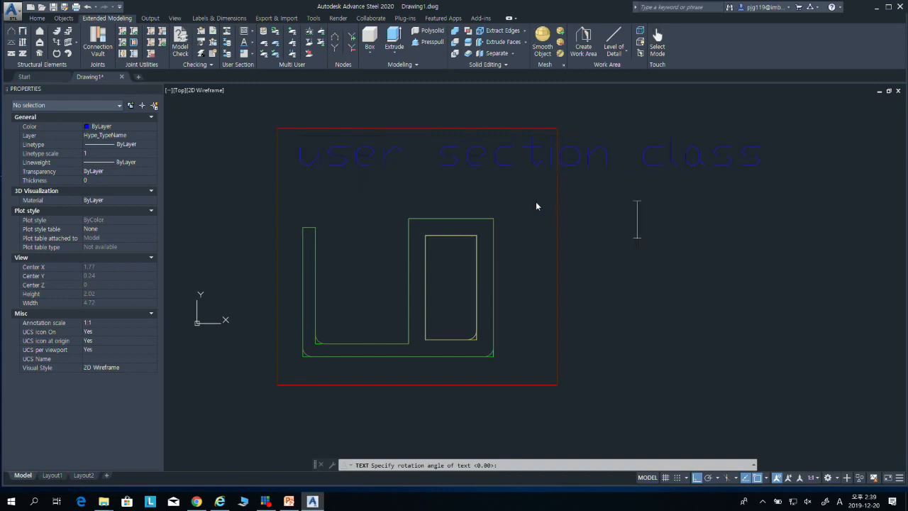
key(Escape)
Step: Set the height of the "user section class" text to 0.08 and clear the selection
click(492, 158)
click(461, 160)
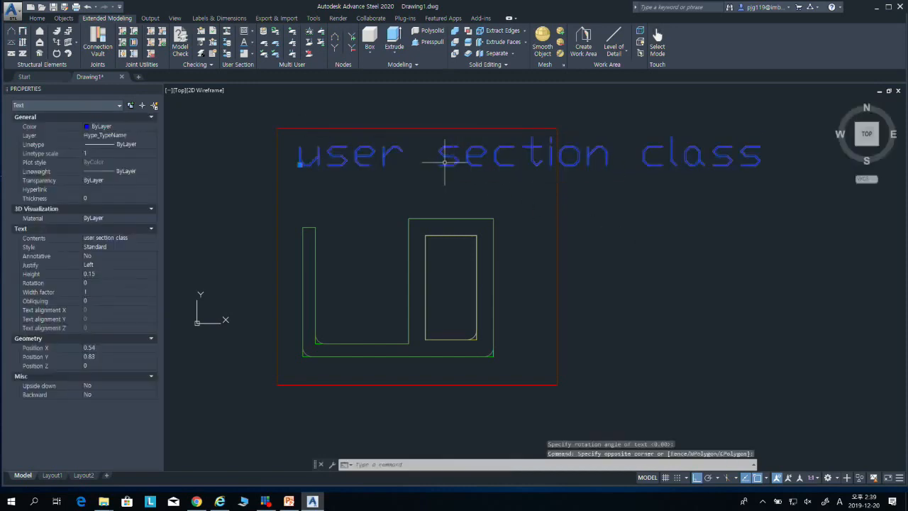
click(108, 275)
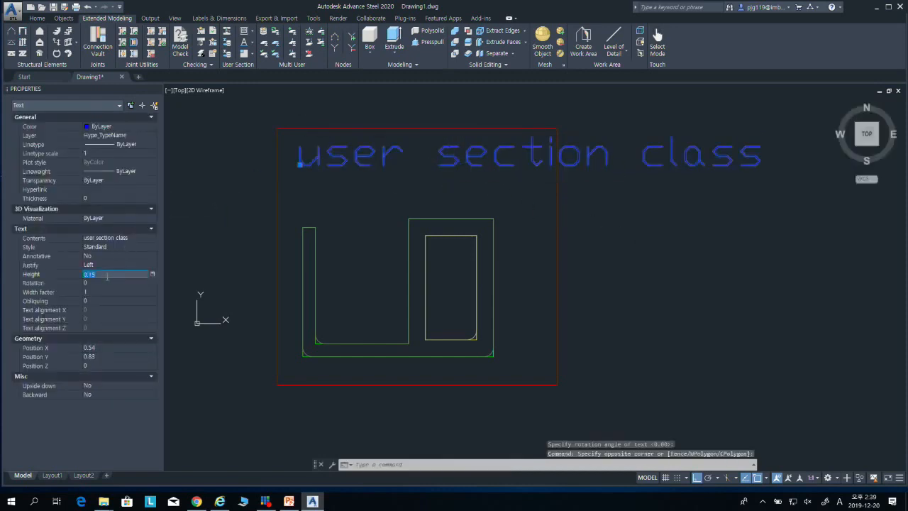
key(BackSpace)
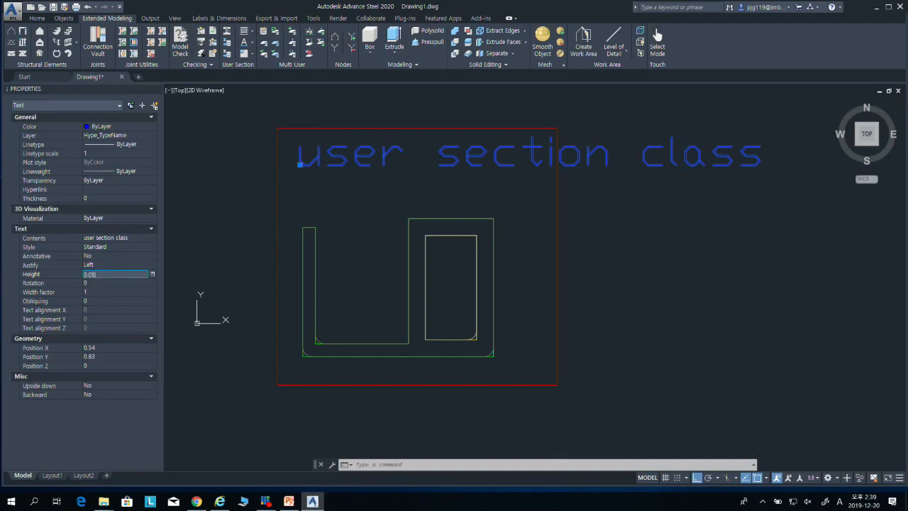
key(Return)
key(Escape)
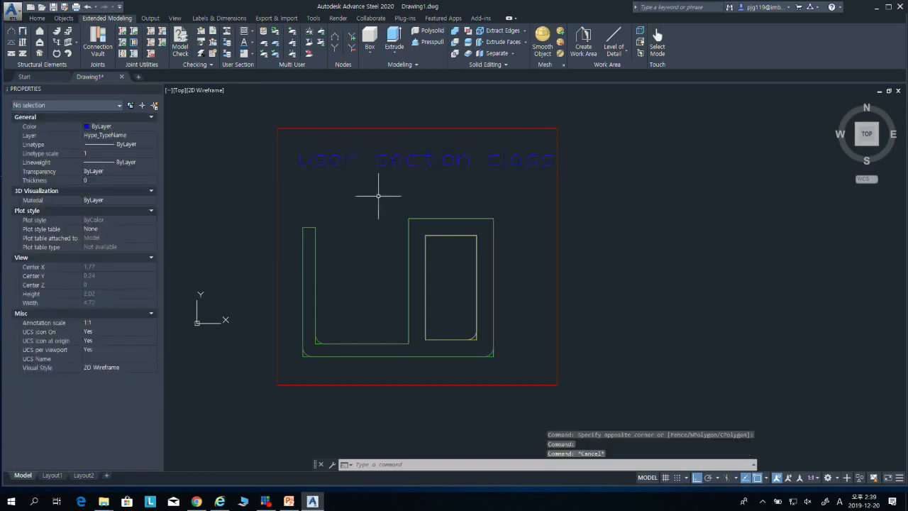
Step: Move the section class text slightly left and up so it sits within the top of the red frame
text(m)
key(space)
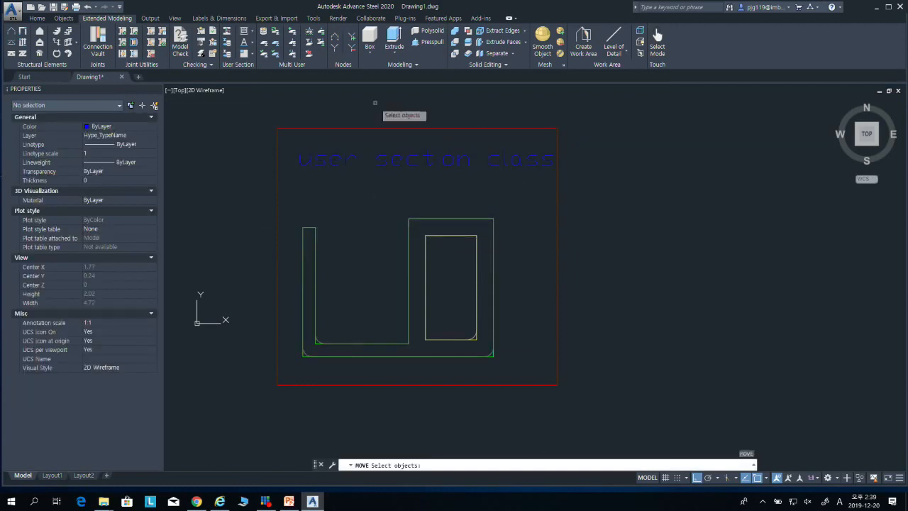
click(468, 161)
key(Return)
click(472, 165)
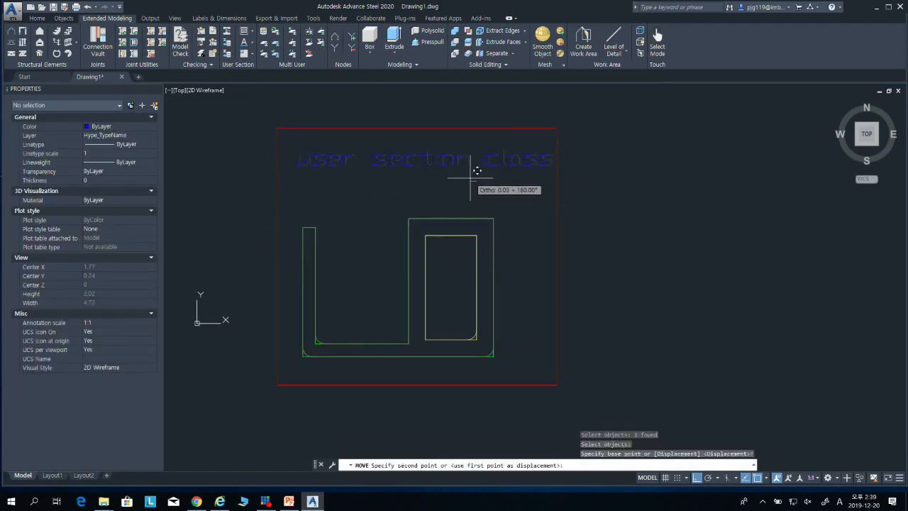
click(459, 174)
key(space)
click(446, 174)
click(433, 163)
key(space)
click(449, 185)
key(Escape)
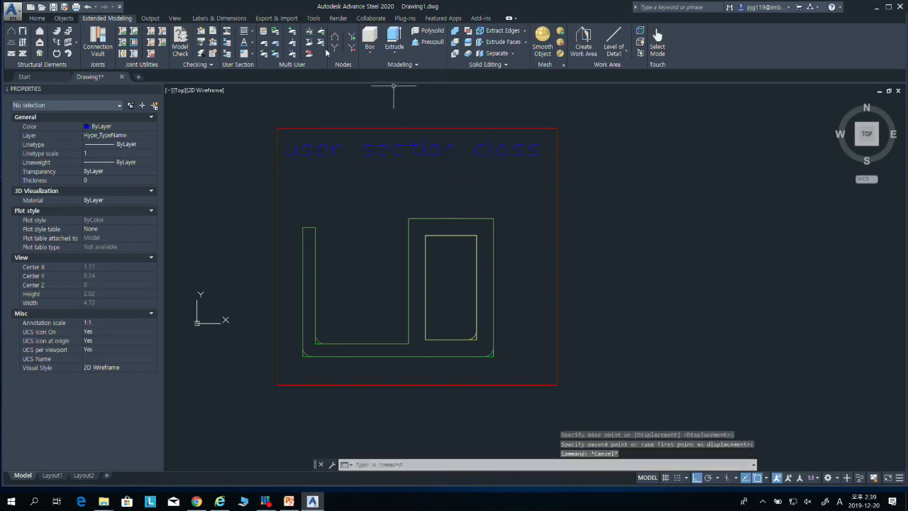
Step: Activate the section name layer and start a single-line text below the class text, about 0.1 high with zero rotation
click(251, 32)
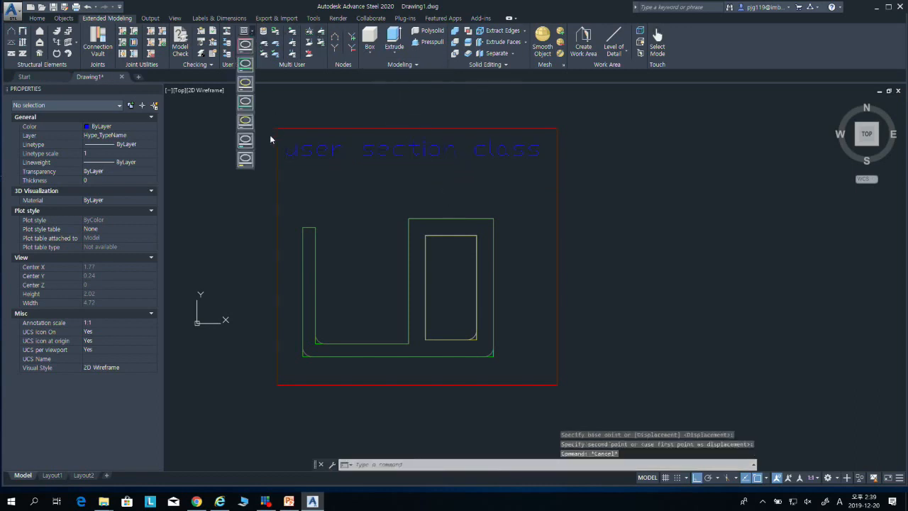
click(244, 164)
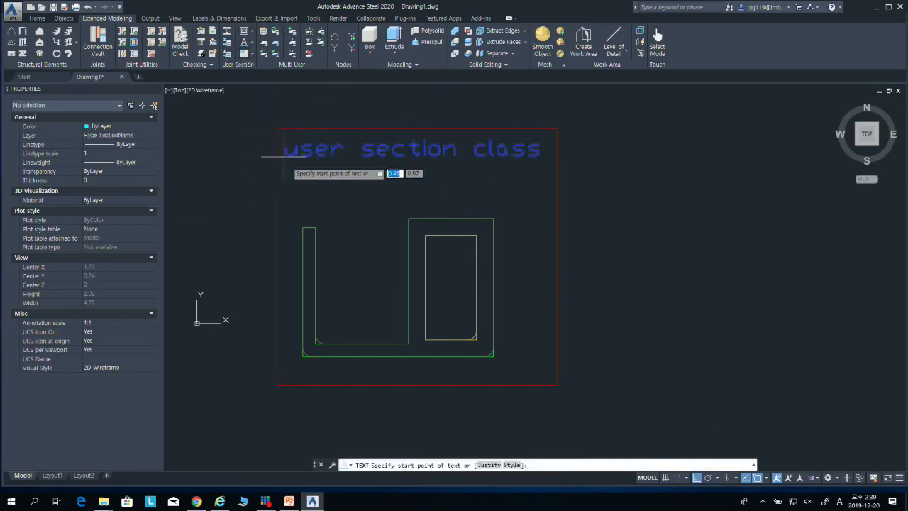
click(293, 191)
key(Return)
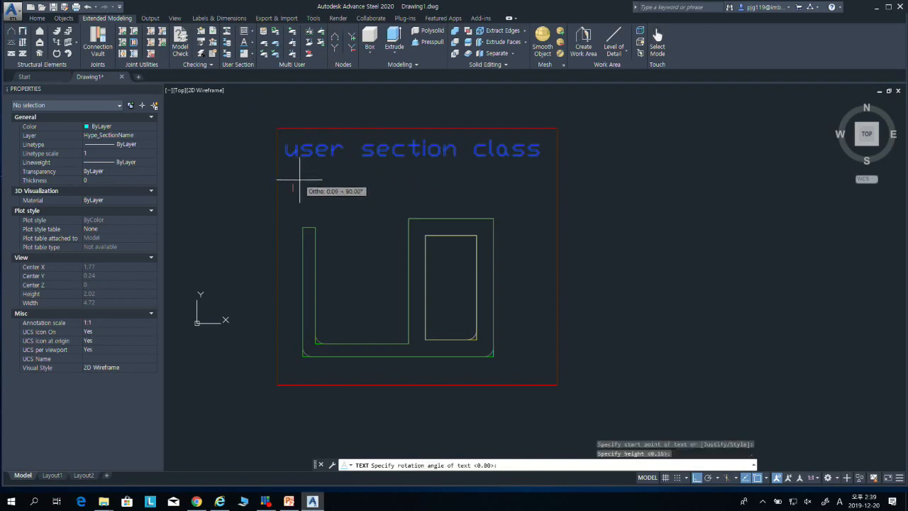
key(Return)
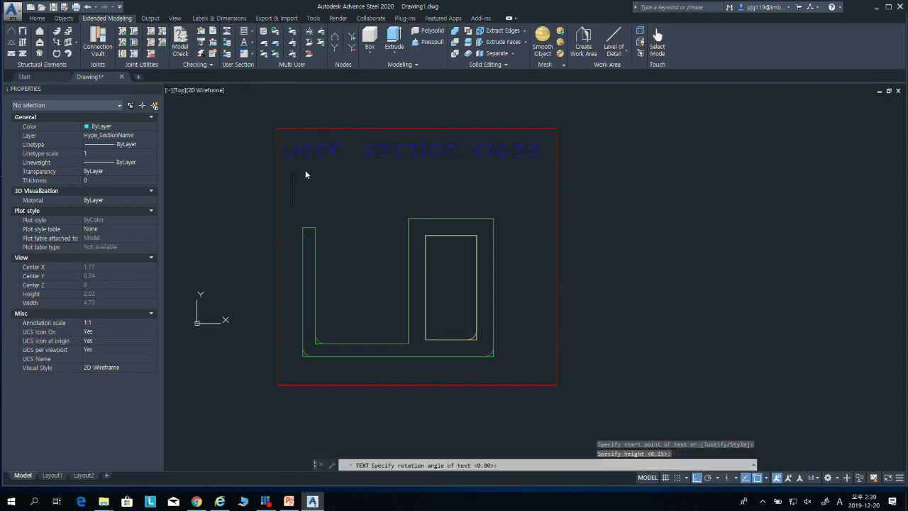
Step: Enter "user section" as the section name text and finish the text command
text(US)
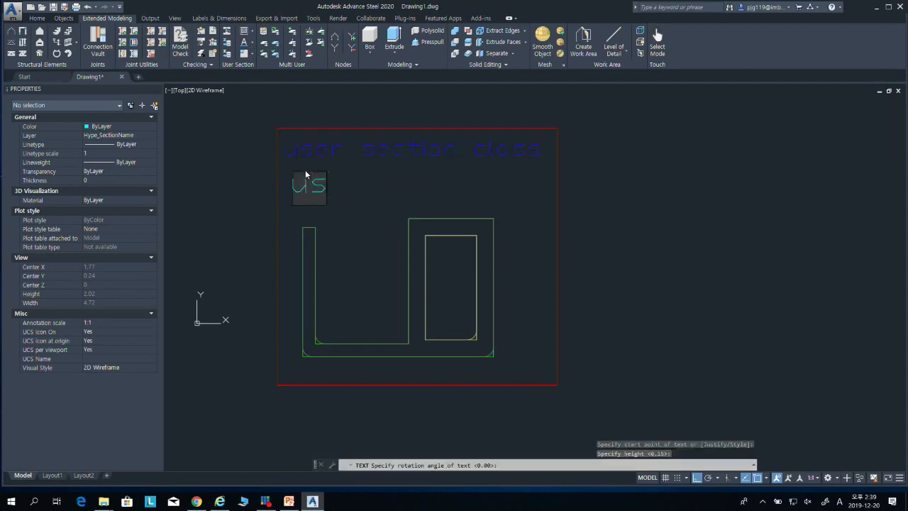
text(er sec)
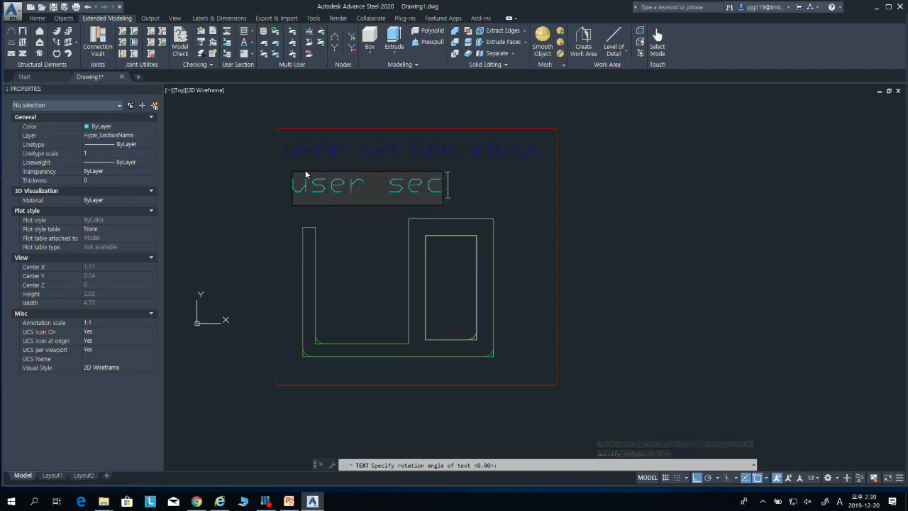
text(tion)
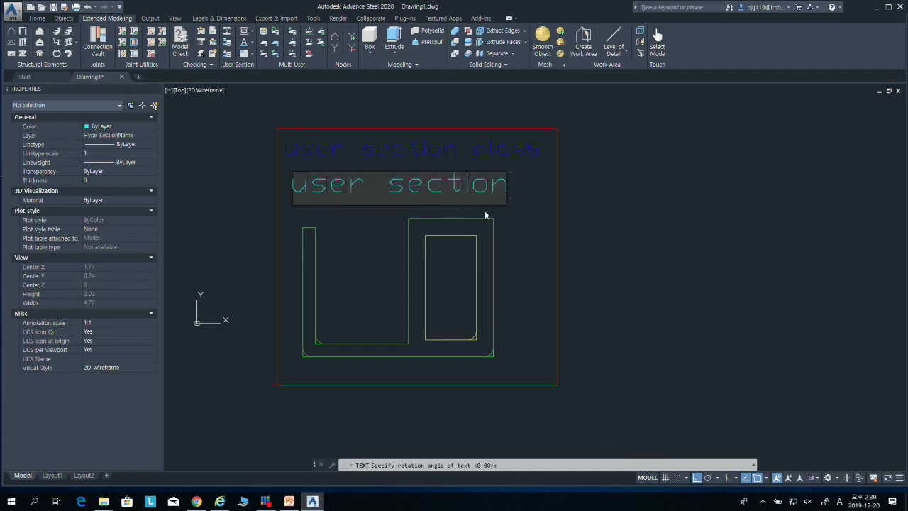
key(Return)
key(Return)
Step: Set the height of the "user section" text to 0.08 and clear the selection
click(523, 202)
click(417, 178)
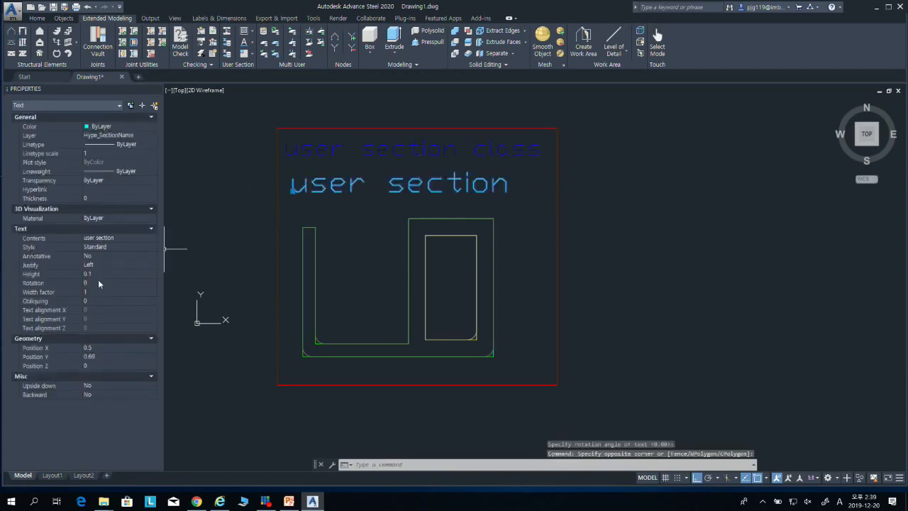
click(106, 274)
text(0.08)
key(Tab)
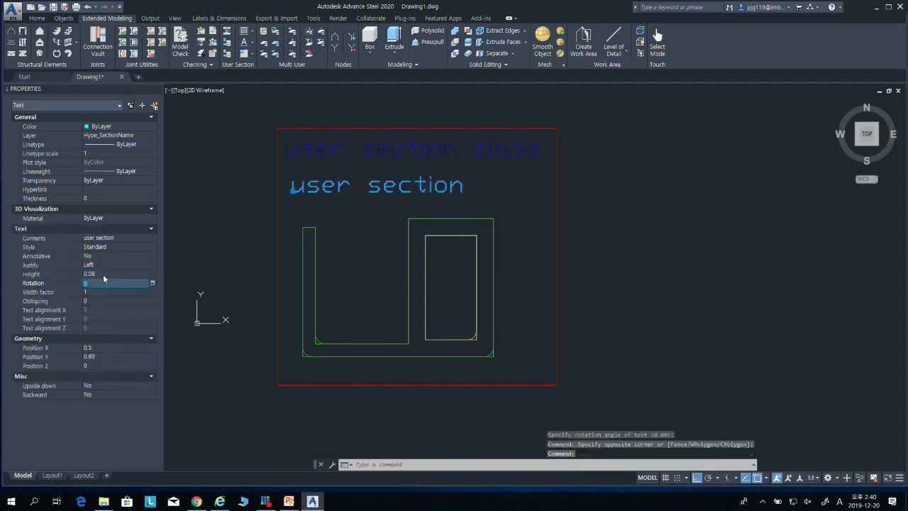
key(Escape)
key(Escape)
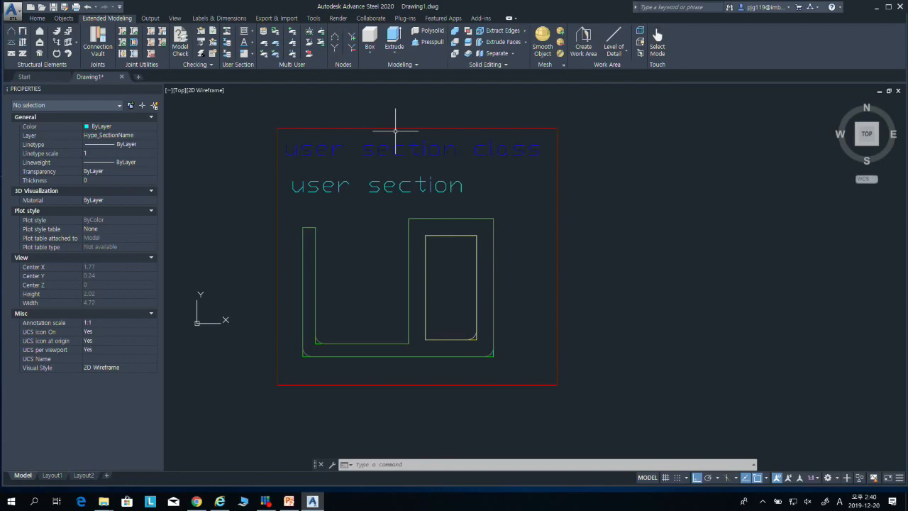
click(252, 34)
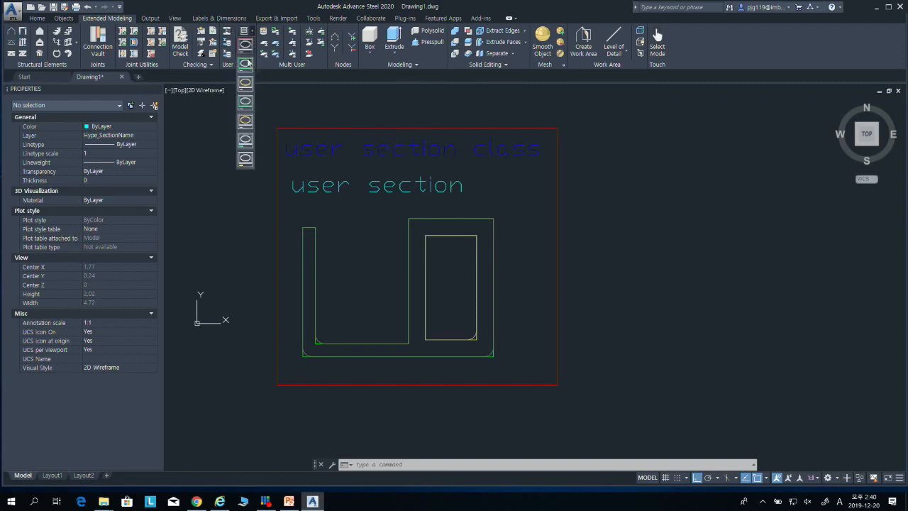
click(263, 109)
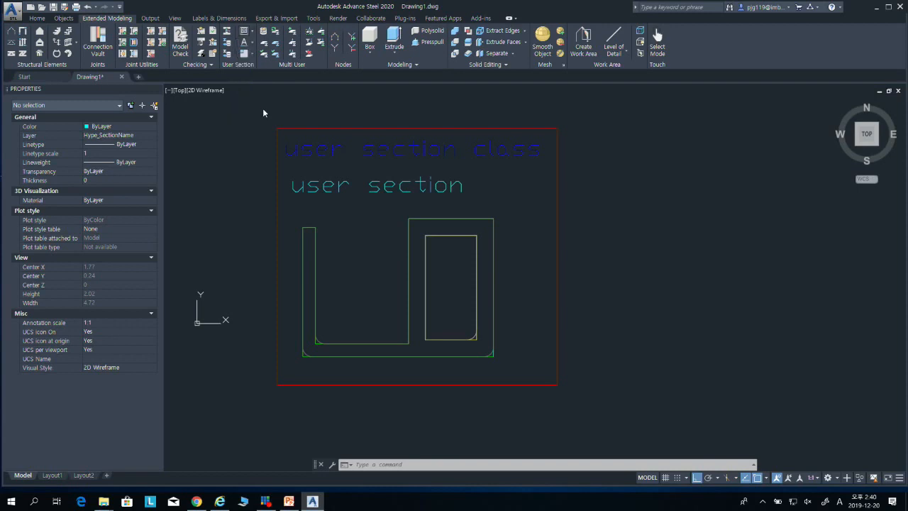
Step: Insert a middle-centre reference axis on the inner vertical edge of the outer contour, beside the box part
click(247, 43)
click(254, 45)
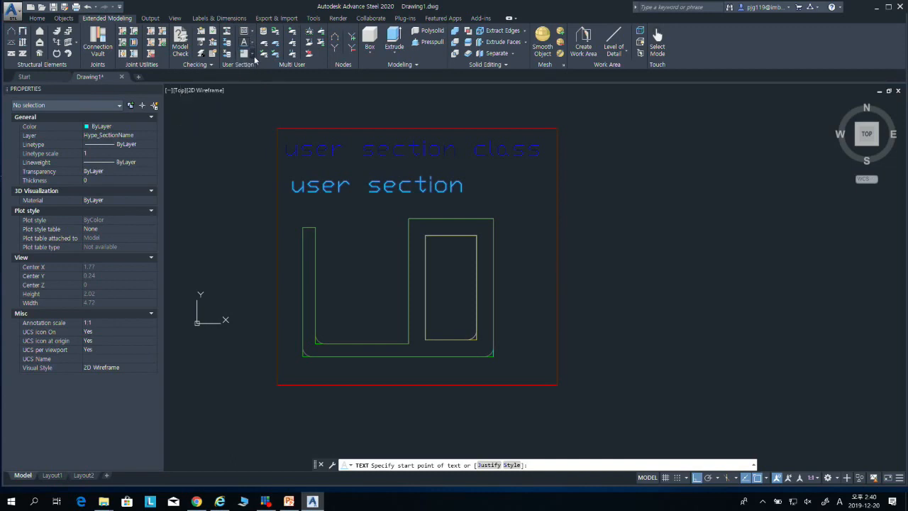
click(252, 57)
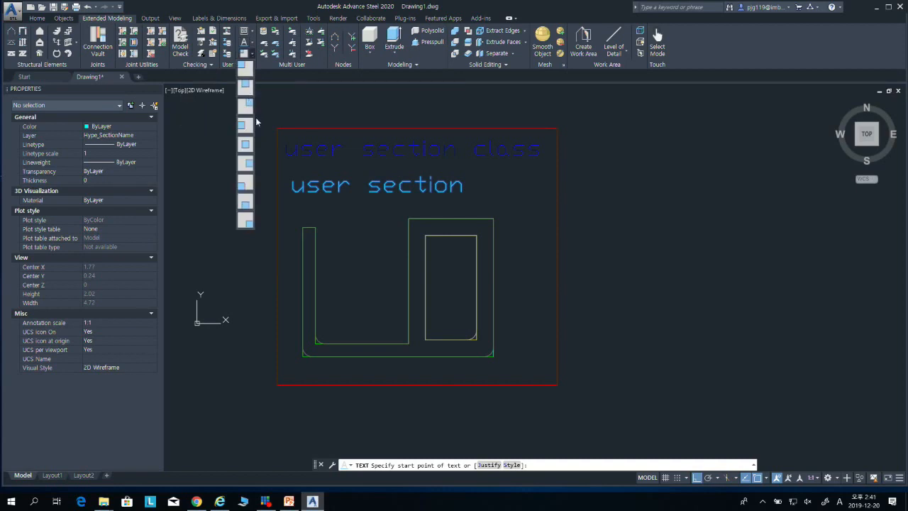
click(245, 145)
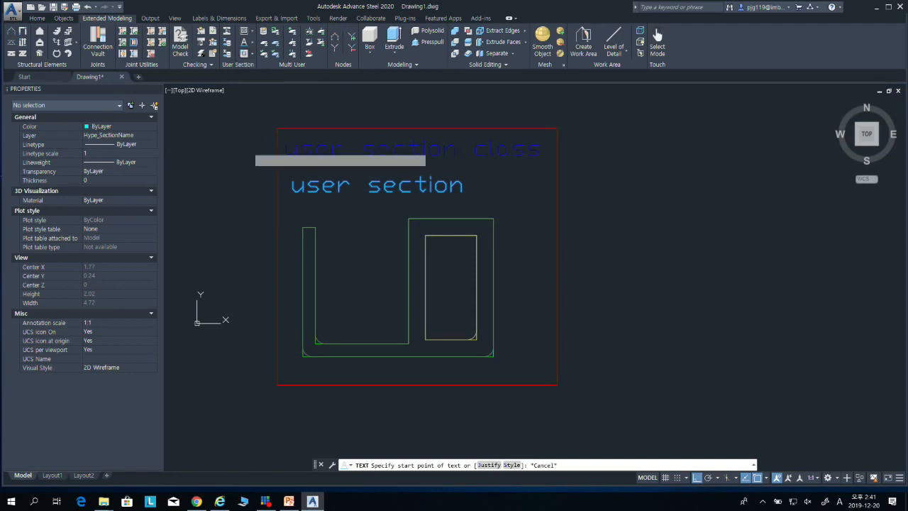
click(408, 283)
scroll(405, 270, up, 10)
scroll(388, 212, down, 8)
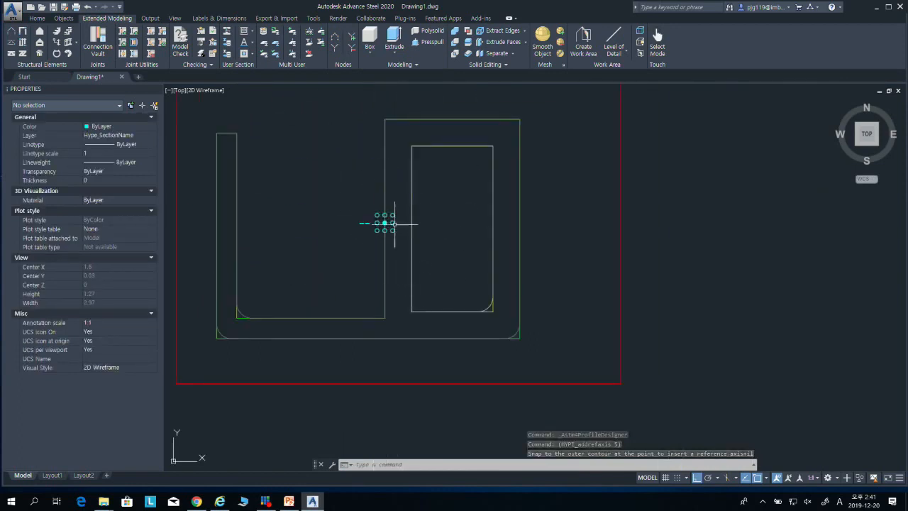
scroll(383, 221, down, 2)
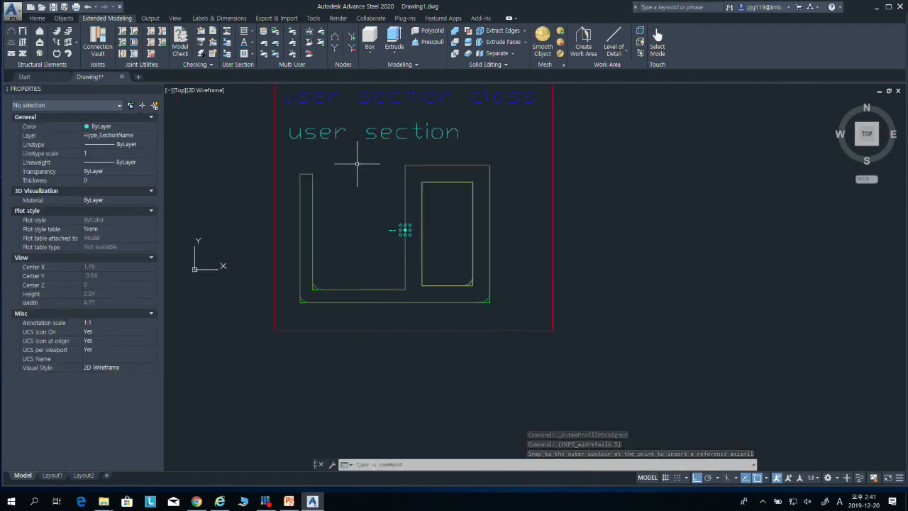
Step: Insert a top-left reference axis at the upper-left corner of the outer contour
click(248, 53)
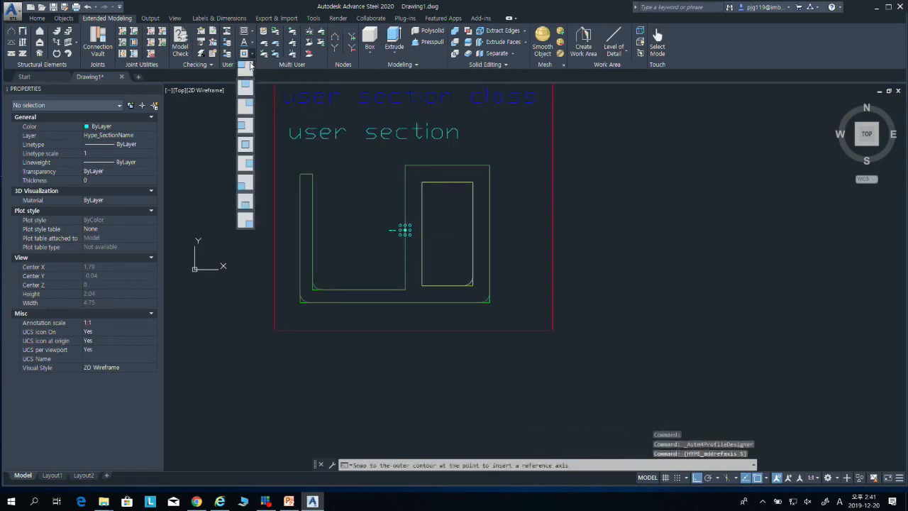
scroll(300, 175, up, 8)
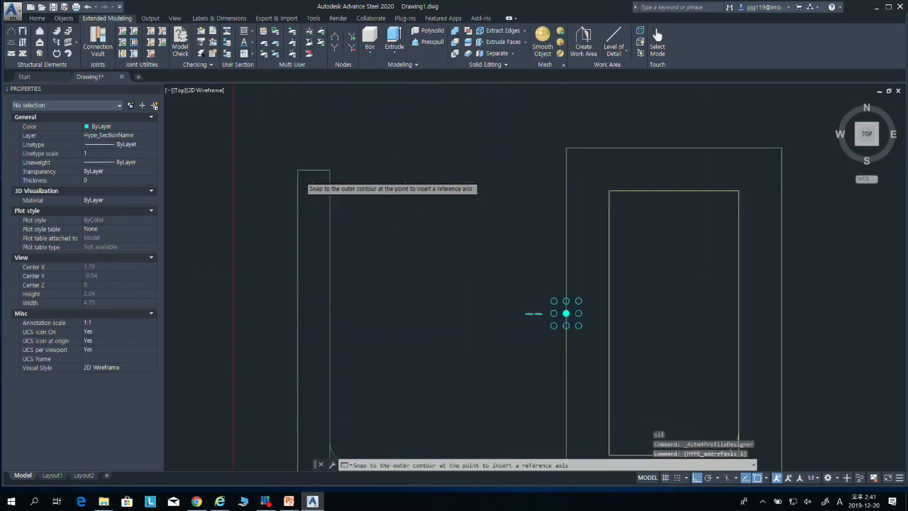
click(291, 149)
scroll(281, 227, down, 8)
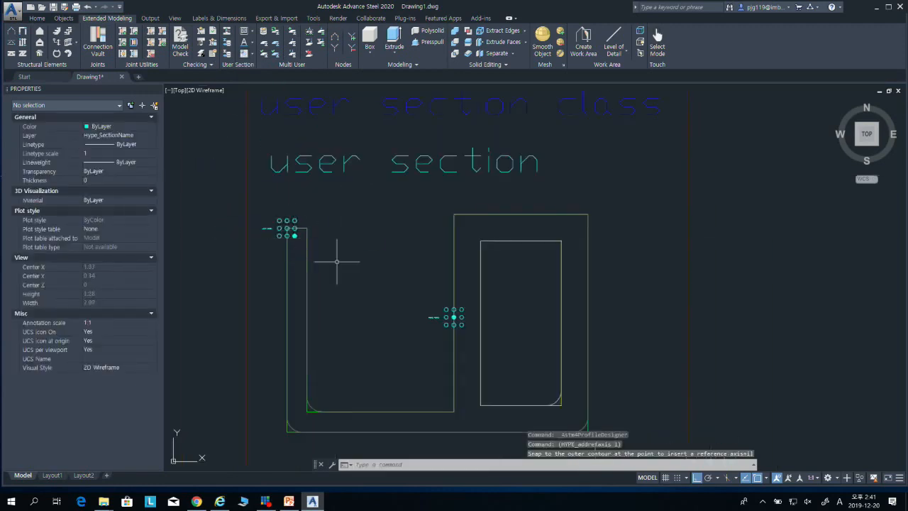
Step: Insert a bottom-right reference axis at the lower-right corner of the outer contour
click(251, 56)
click(247, 220)
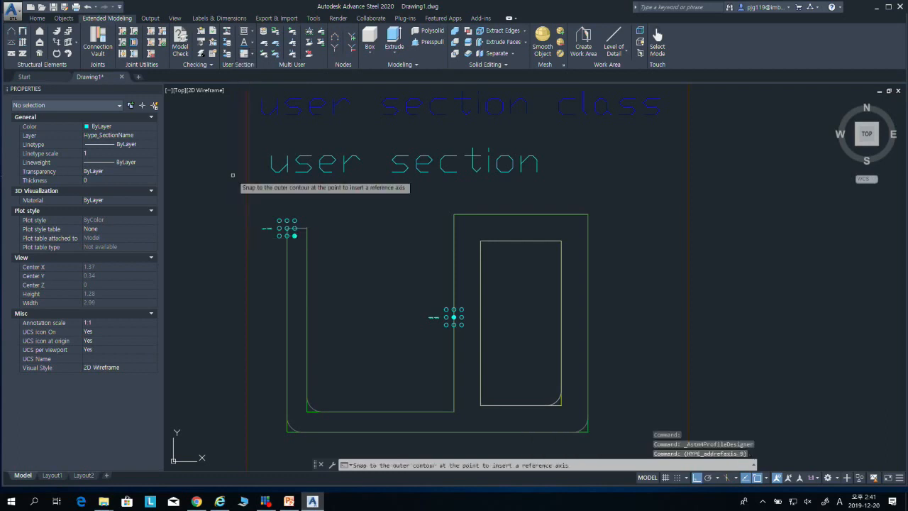
scroll(293, 229, down, 3)
scroll(314, 229, up, 8)
scroll(360, 269, up, 6)
scroll(328, 195, down, 6)
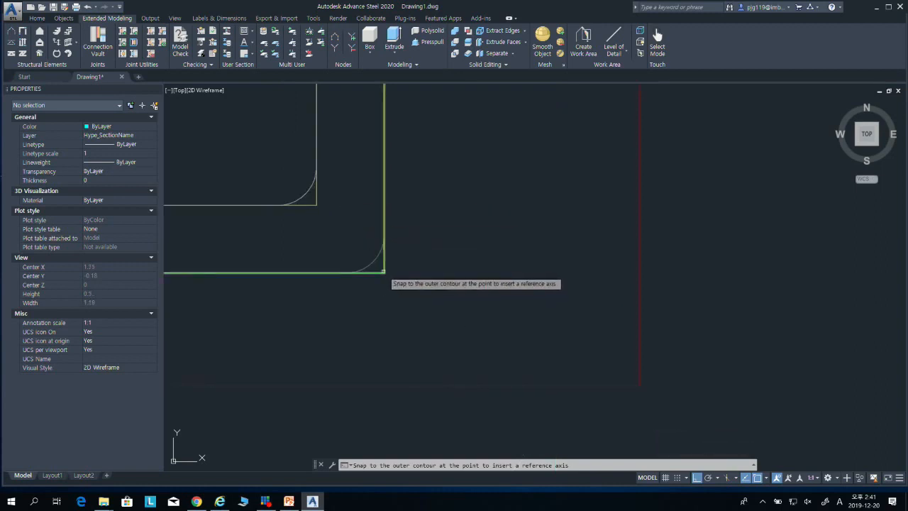
click(383, 271)
scroll(467, 254, down, 6)
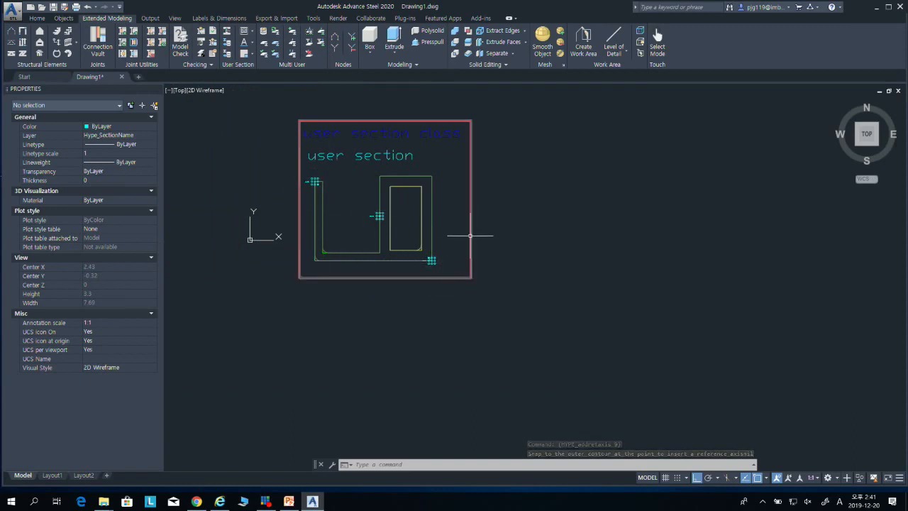
Step: Draw a short diagonal rolled I-section beam below the section frame, with Ortho turned off
scroll(471, 249, down, 3)
middle_drag(438, 246, 490, 253)
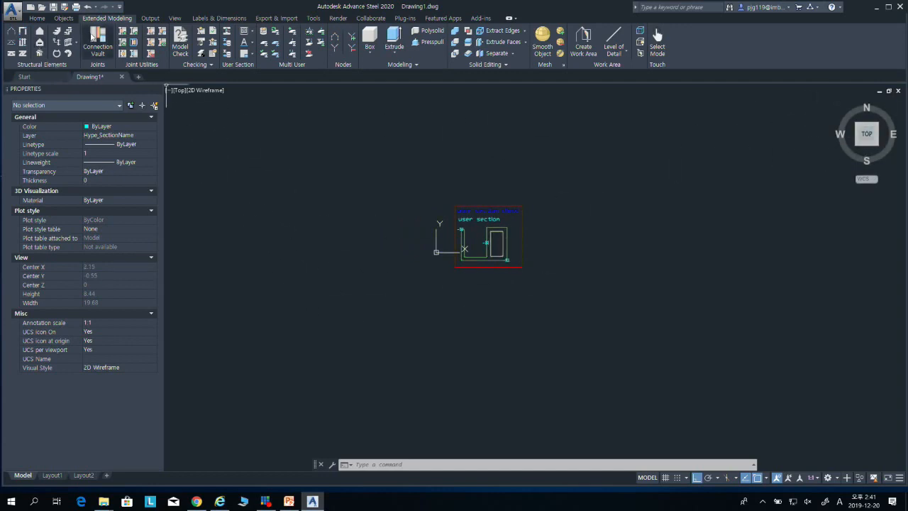
click(37, 18)
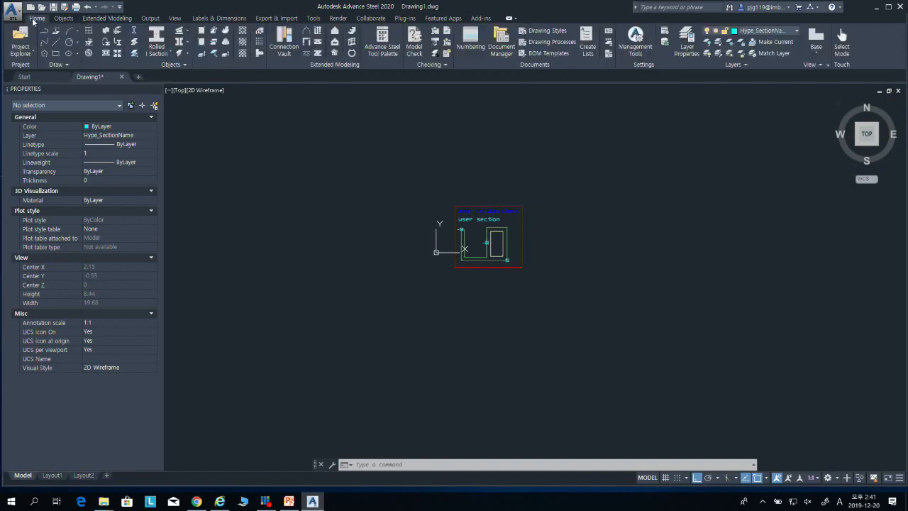
click(162, 57)
click(162, 68)
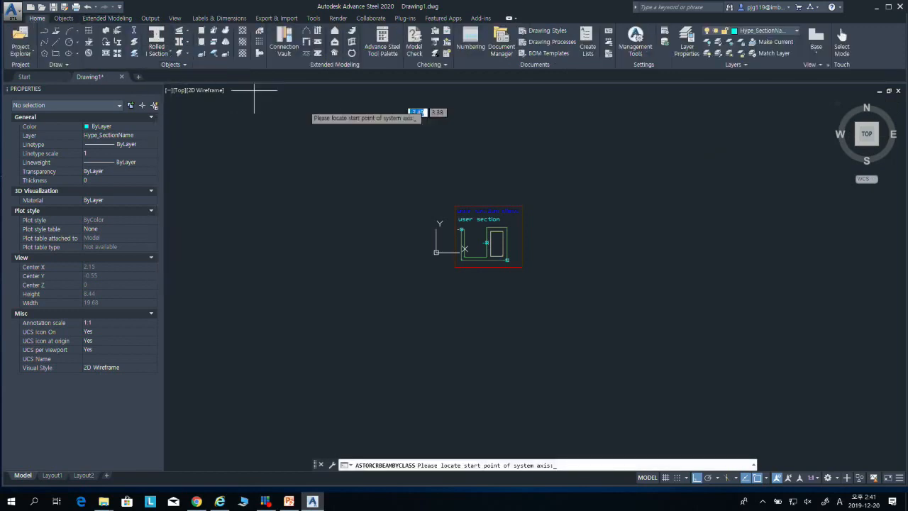
click(539, 339)
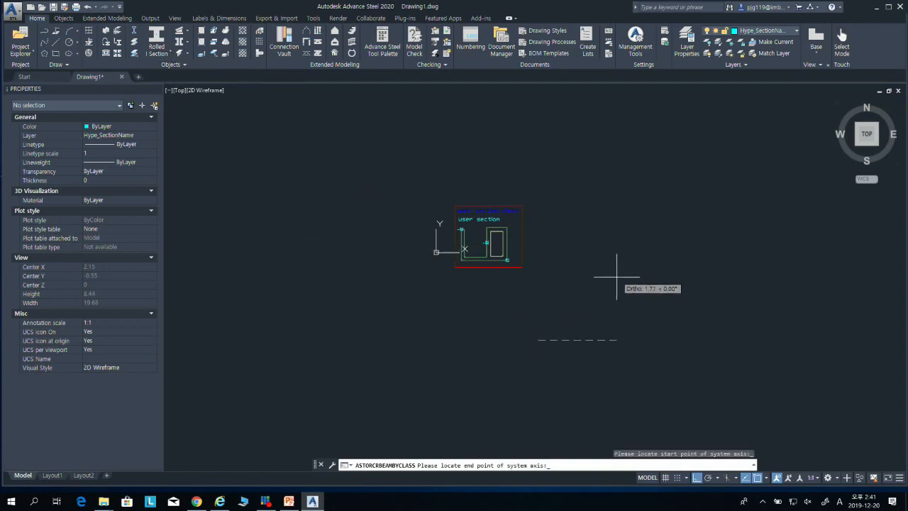
click(697, 478)
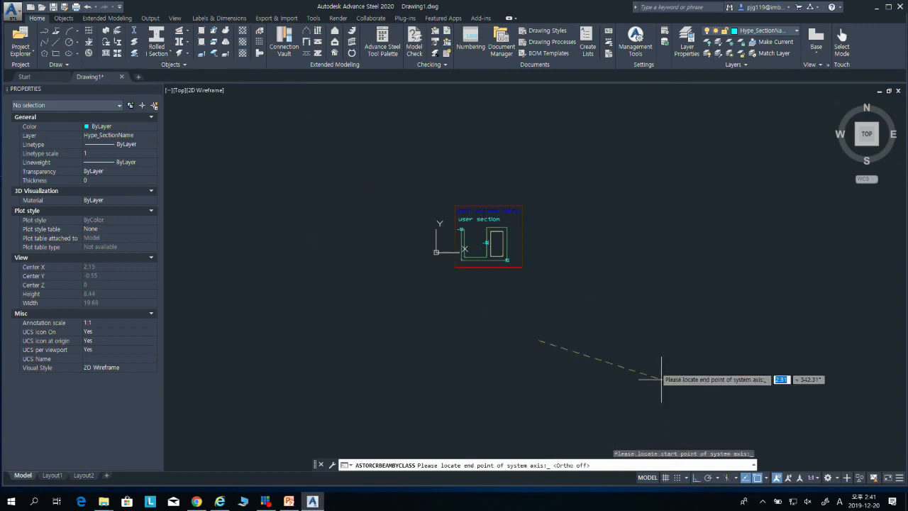
click(596, 314)
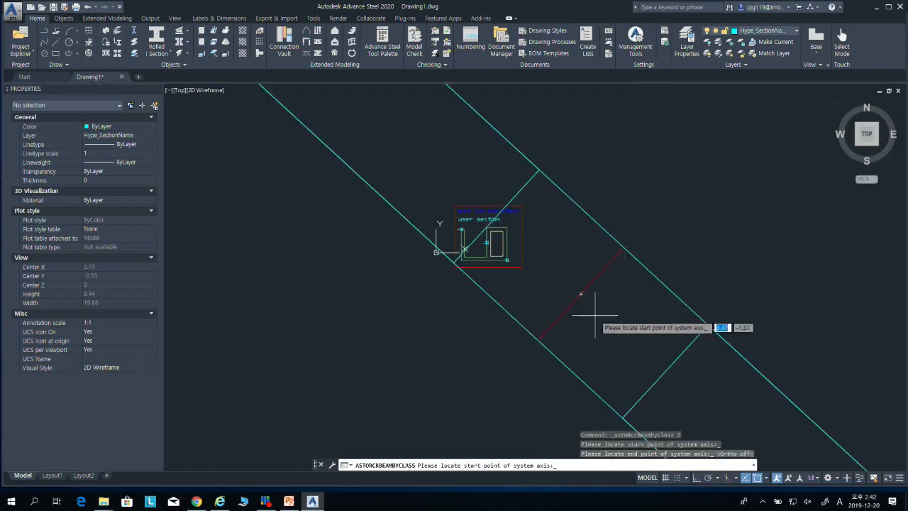
Step: End the beam command and delete the I-section beam
scroll(575, 288, down, 10)
key(Escape)
key(Escape)
click(597, 321)
click(613, 304)
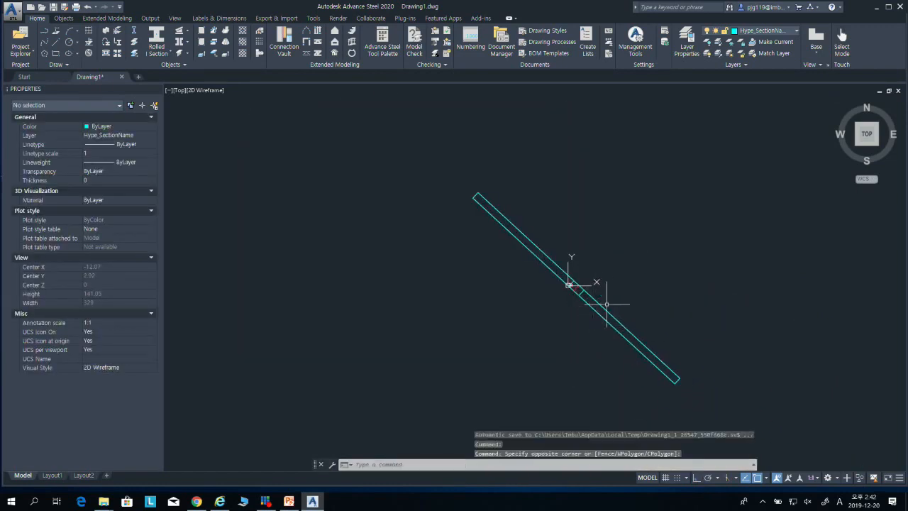
click(612, 320)
click(608, 327)
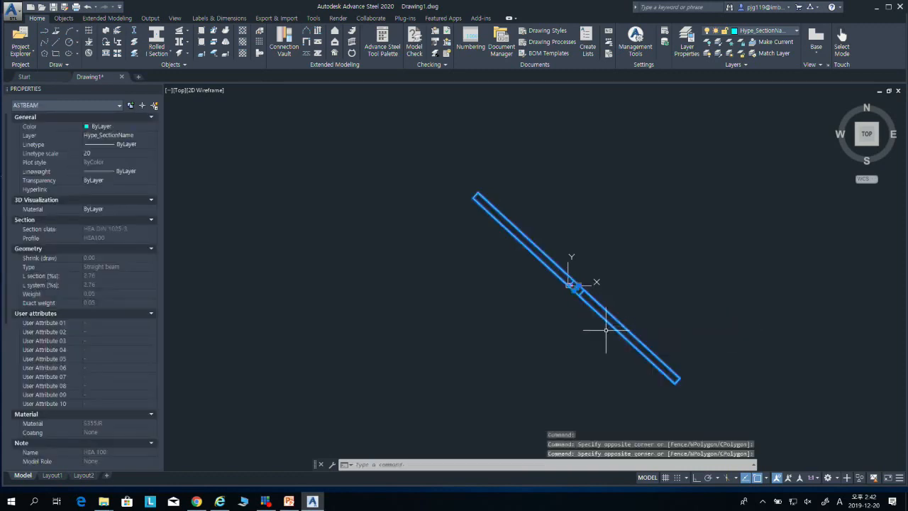
key(Delete)
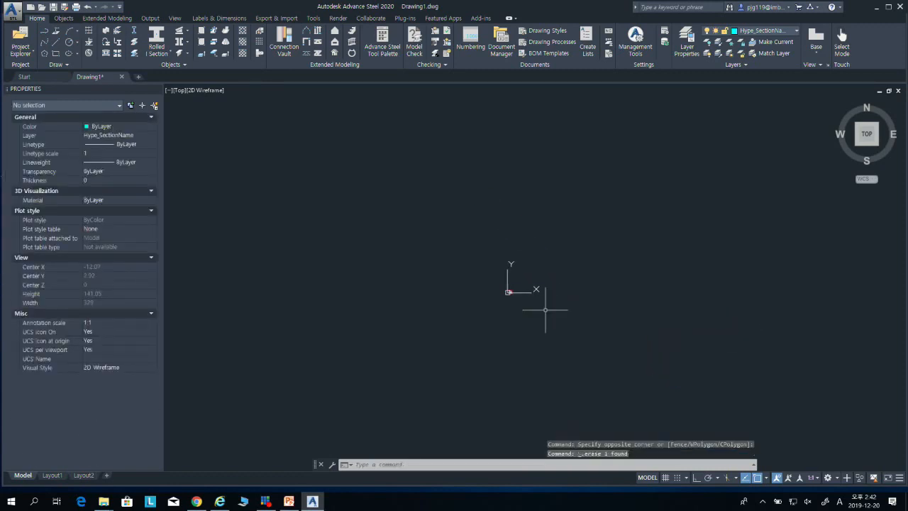
Step: Switch to the SW isometric view and place a vertical I-section column
click(855, 151)
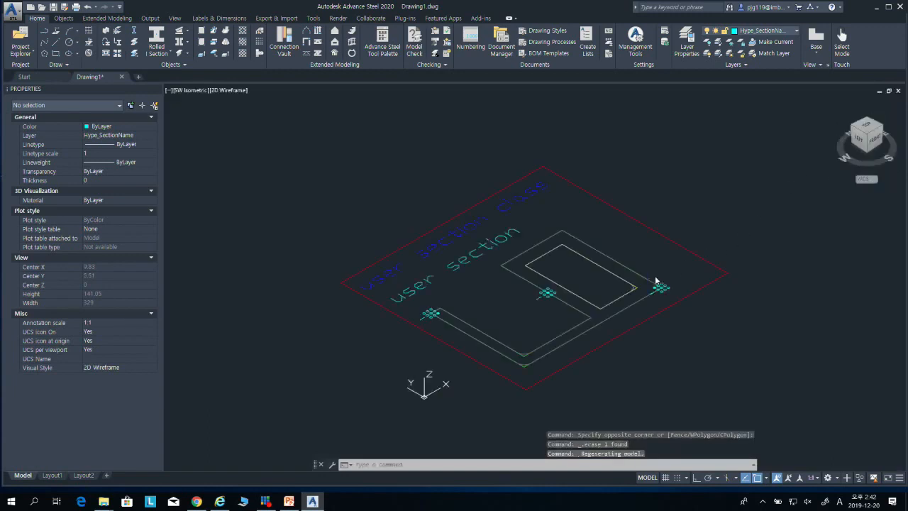
scroll(614, 292, down, 4)
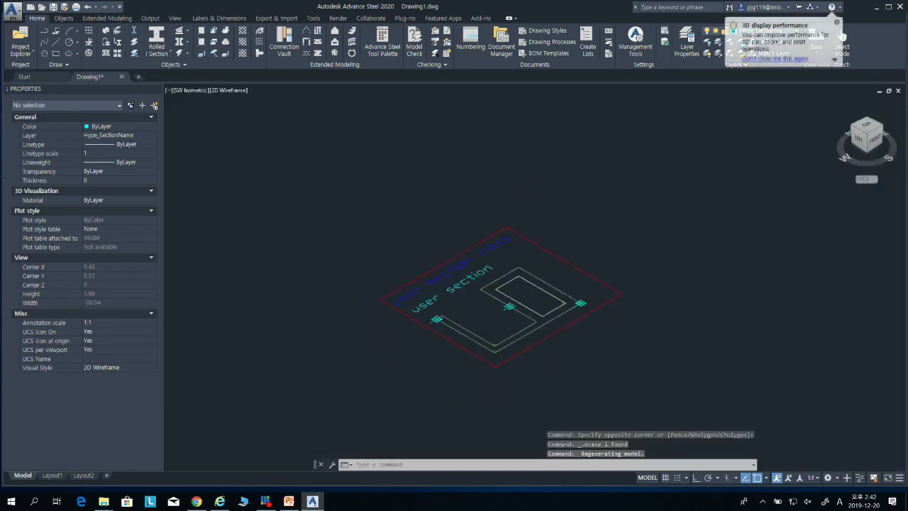
click(106, 32)
click(299, 249)
scroll(341, 217, down, 15)
mouse_move(354, 222)
middle_down()
mouse_move(532, 275)
mouse_move(502, 353)
middle_up()
key(Escape)
scroll(480, 234, down, 6)
mouse_move(527, 195)
middle_down()
mouse_move(490, 355)
mouse_move(478, 365)
middle_up()
scroll(469, 203, down, 9)
scroll(475, 190, up, 6)
scroll(434, 151, up, 7)
scroll(352, 183, up, 8)
middle_drag(326, 251, 421, 152)
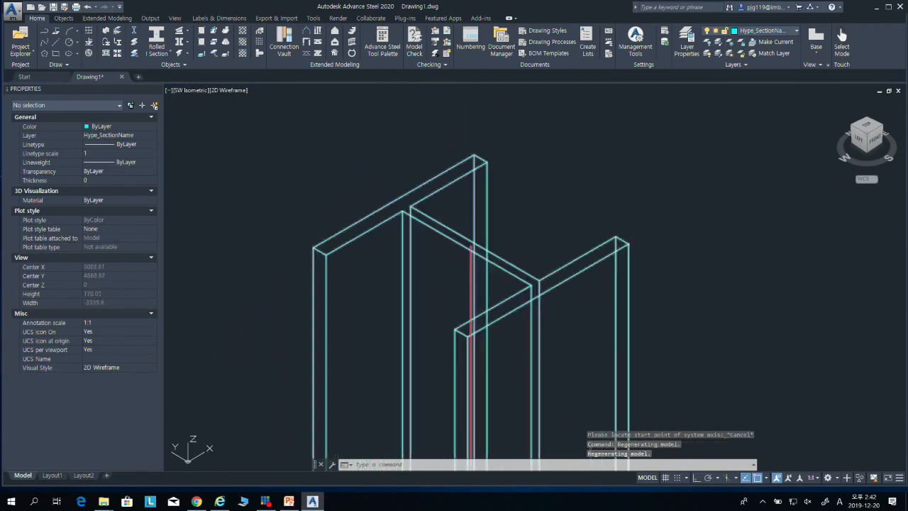
Step: Open the column's positioning properties and switch its offset to the top-middle point and back to the centre
double_click(571, 276)
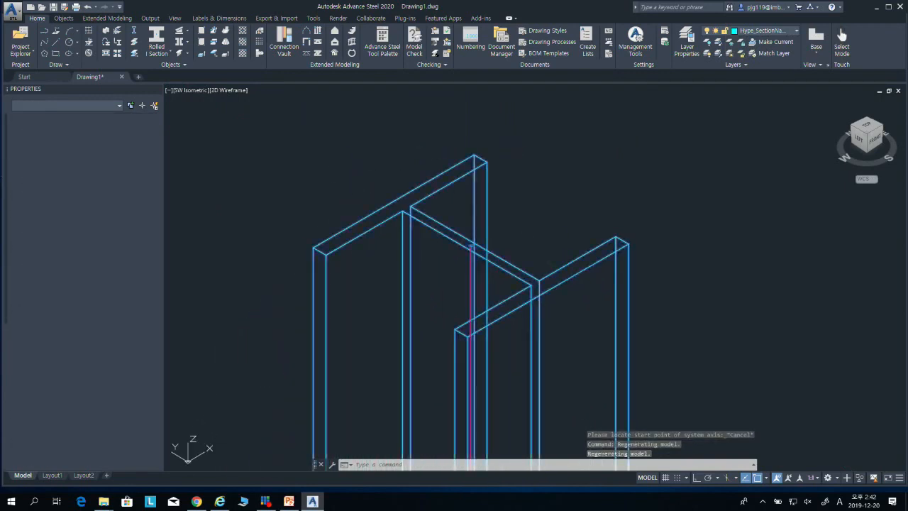
drag(362, 113, 658, 94)
click(580, 122)
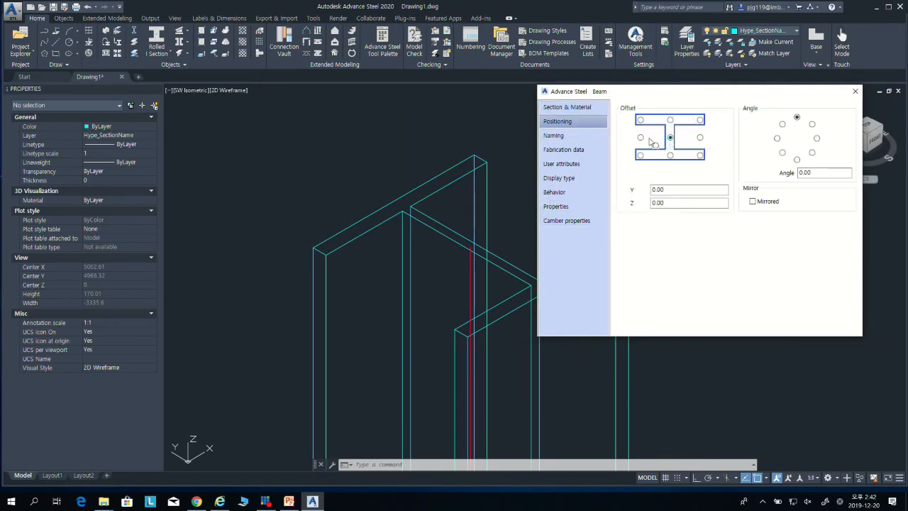
click(670, 121)
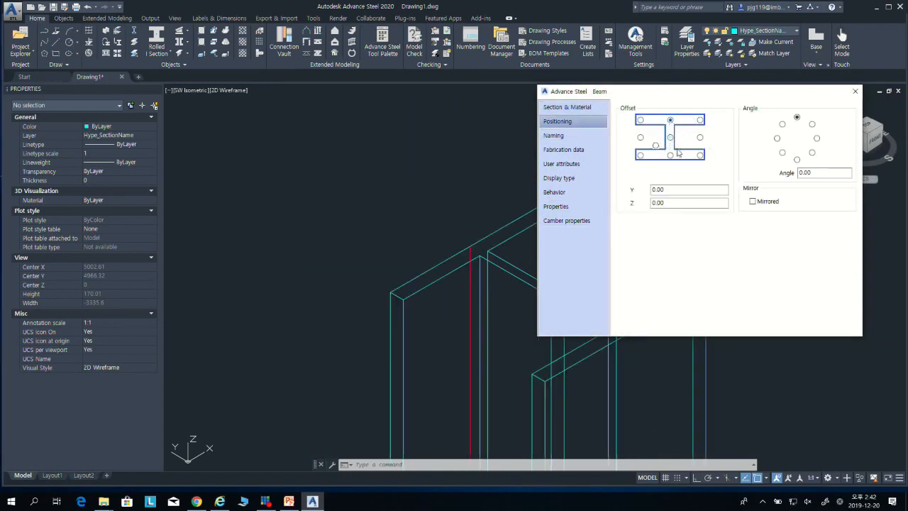
click(669, 138)
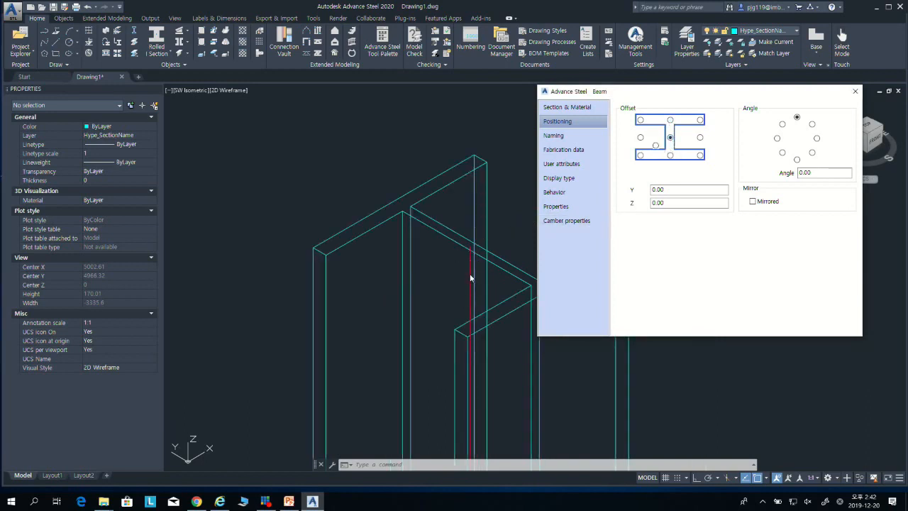
Step: Try the column's top and bottom offset points, return the offset to the centre, and close the properties
click(670, 120)
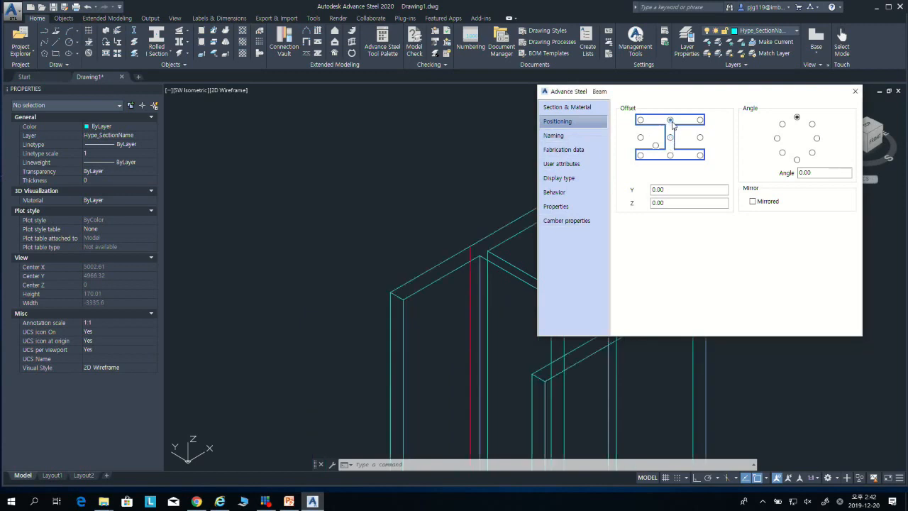
click(639, 120)
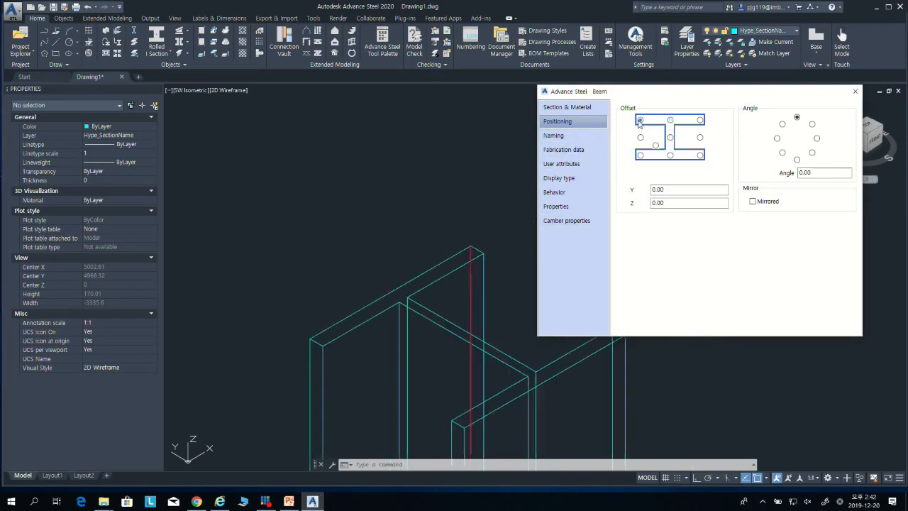
click(700, 121)
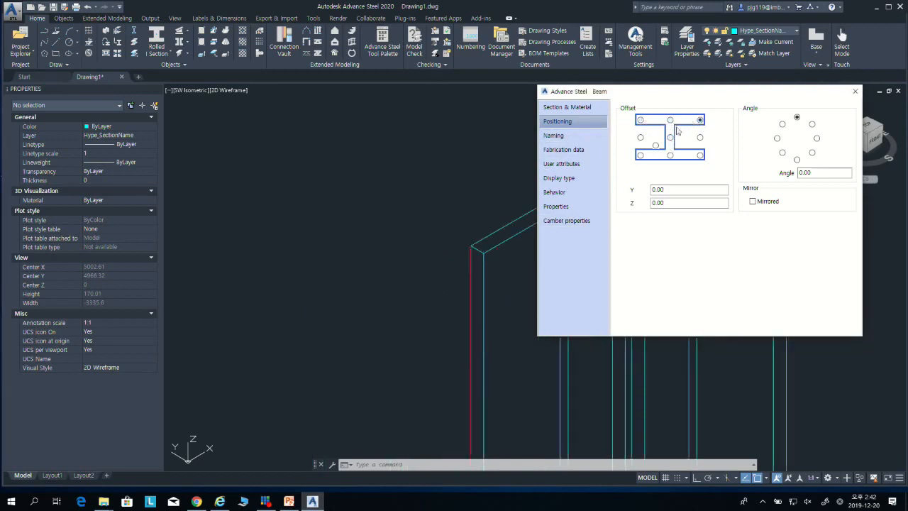
click(640, 155)
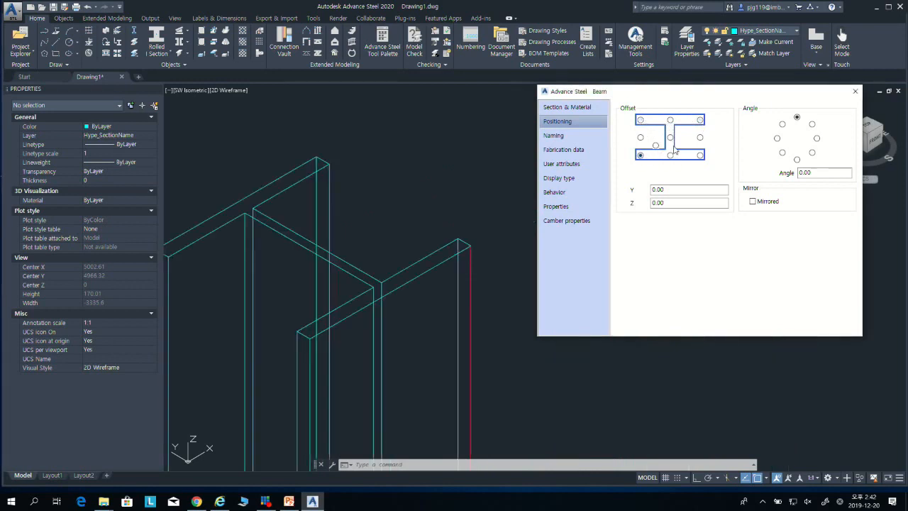
click(670, 156)
click(700, 156)
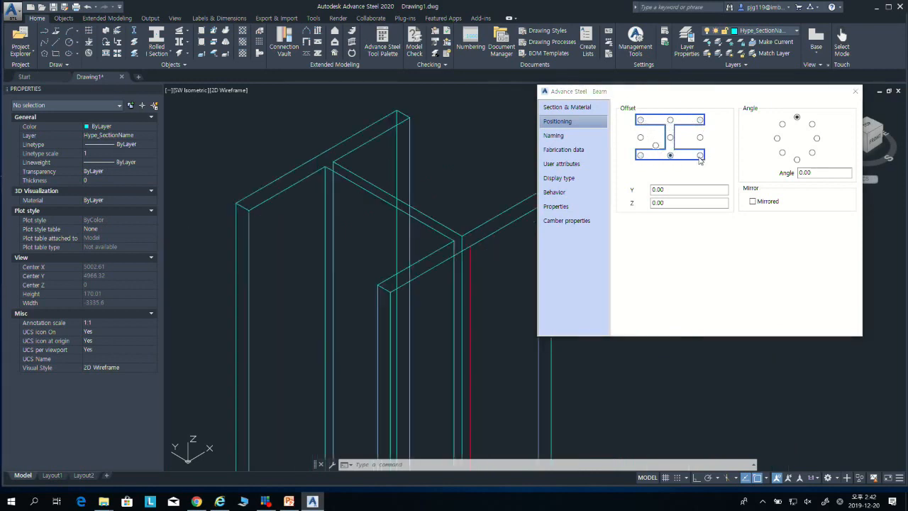
click(670, 138)
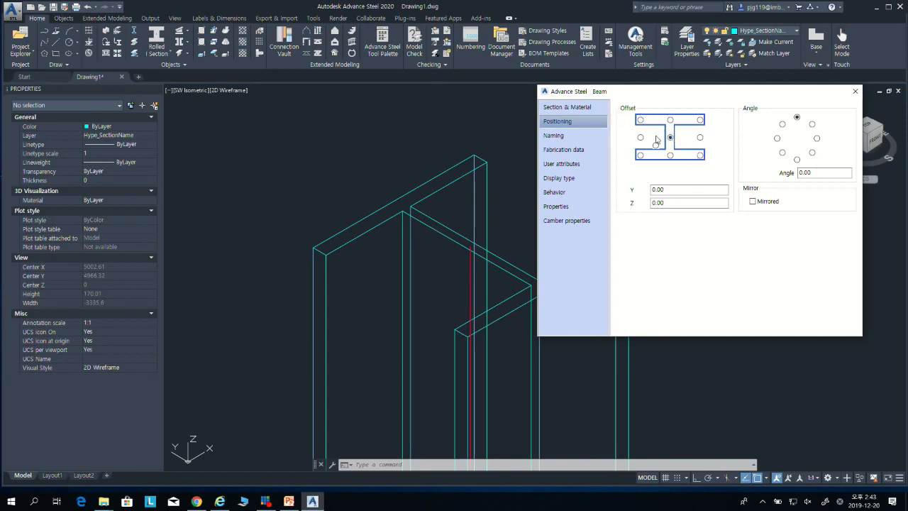
click(855, 91)
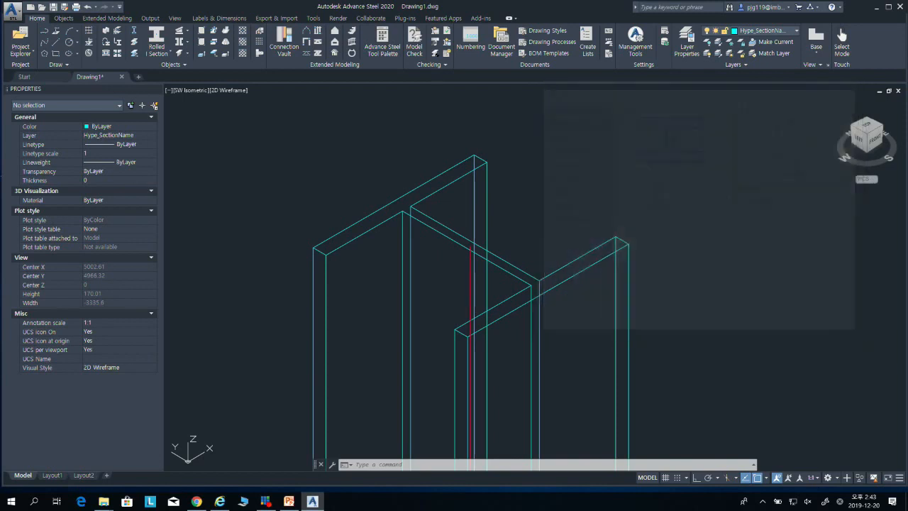
Step: Delete the sample column and return to the top view of the section drawing
scroll(547, 206, down, 4)
click(591, 268)
click(479, 197)
key(Delete)
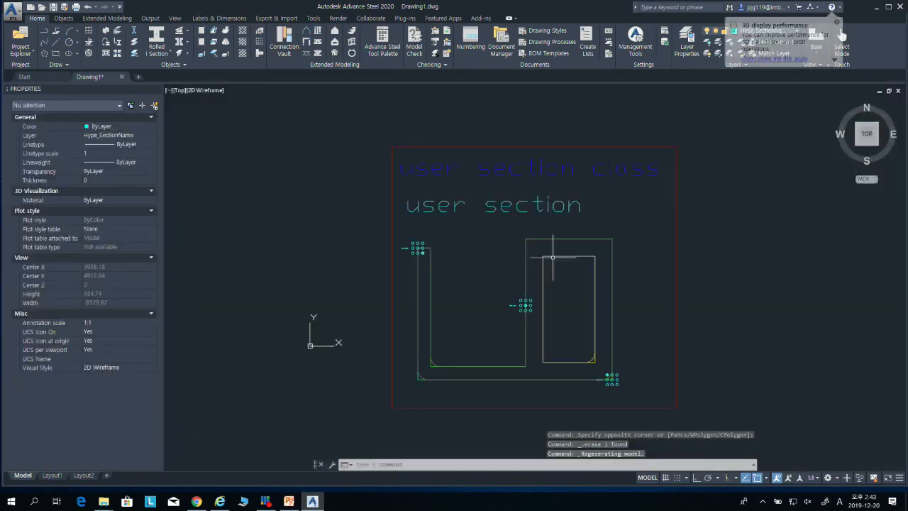
Step: Add coordinate systems to the left, bottom and right outer faces of the section's outer contour
mouse_move(698, 253)
middle_down()
mouse_move(624, 209)
mouse_move(634, 229)
middle_up()
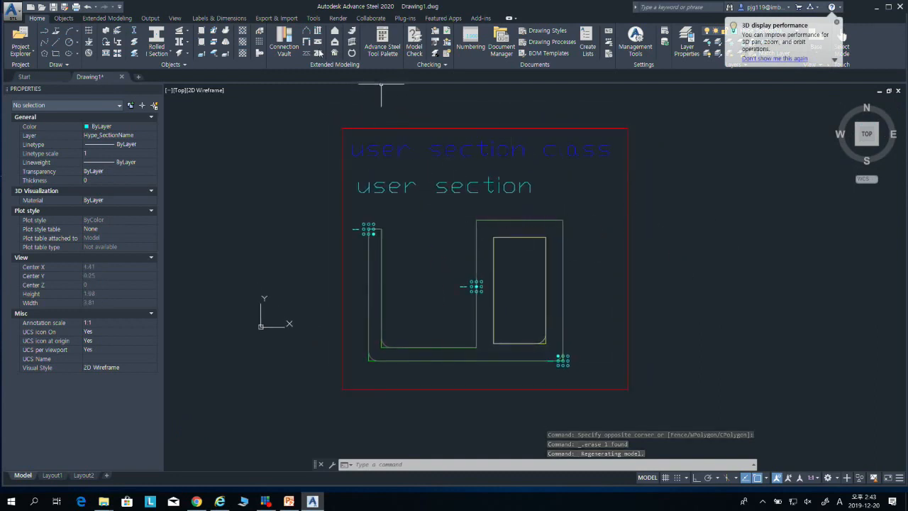
click(110, 19)
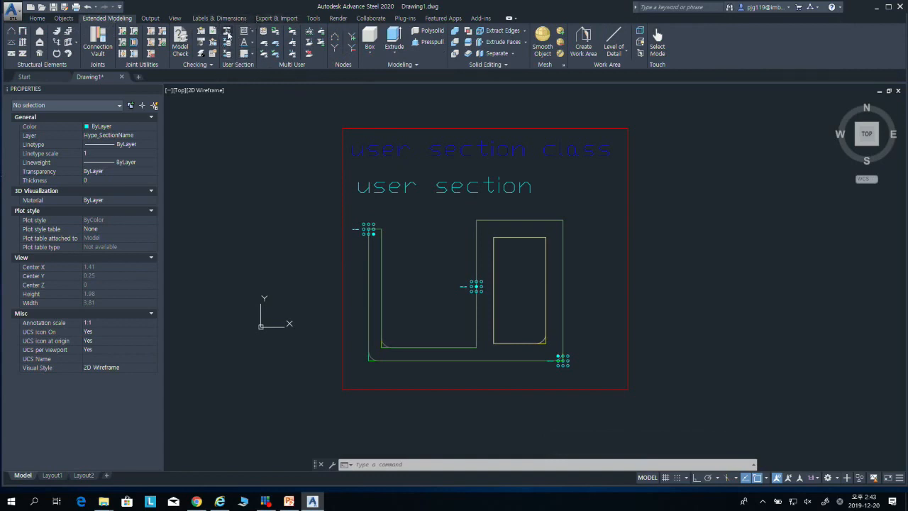
click(228, 34)
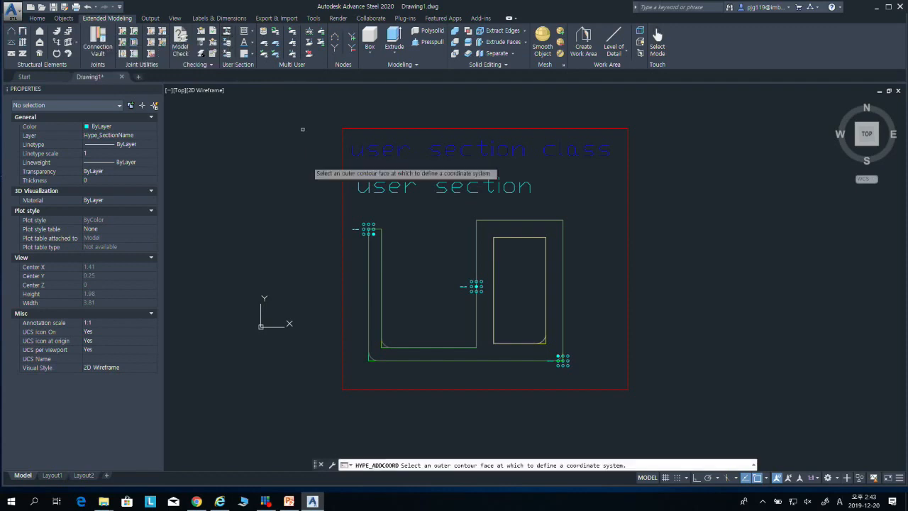
click(368, 283)
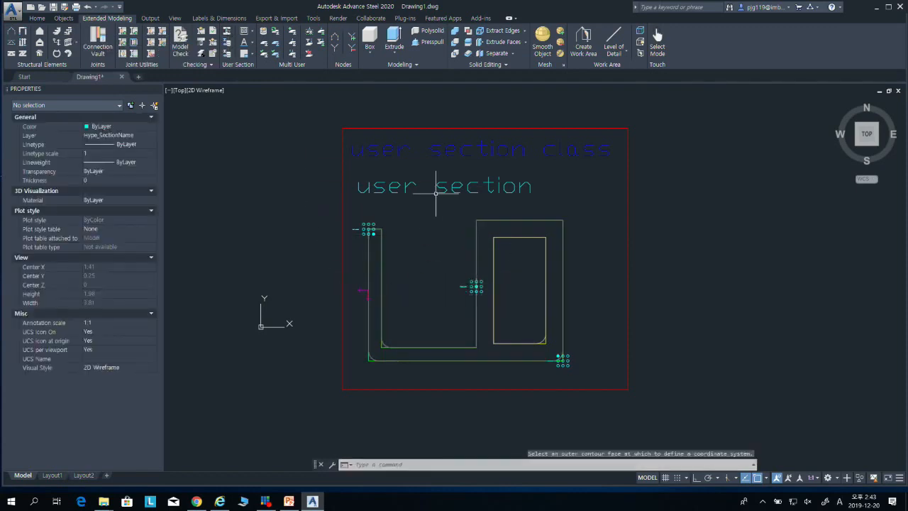
click(230, 30)
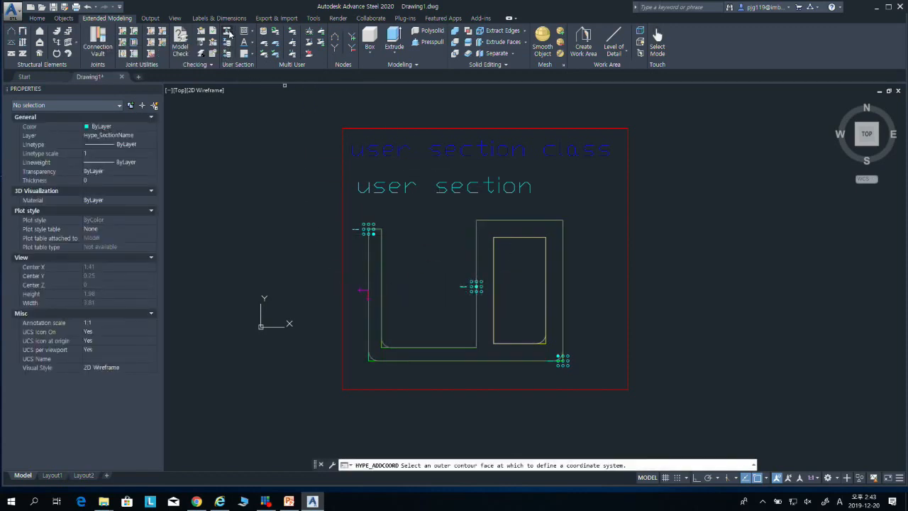
click(481, 361)
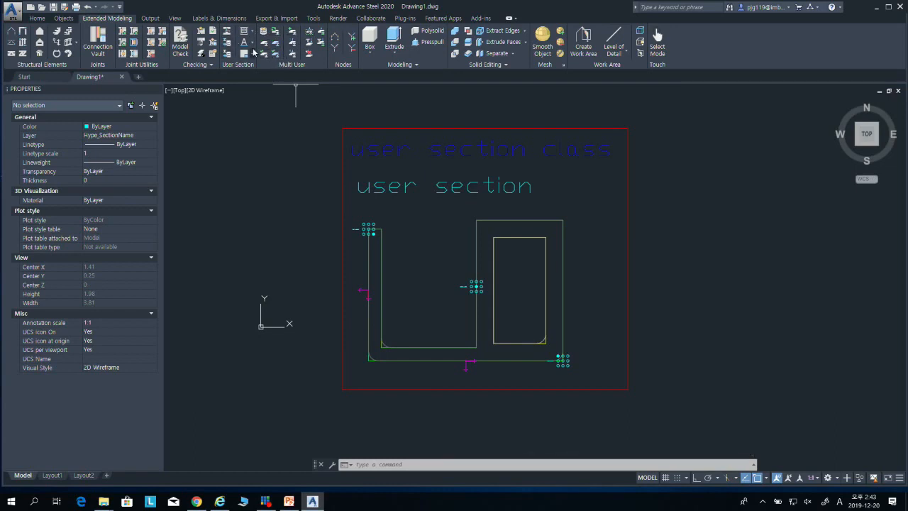
click(227, 31)
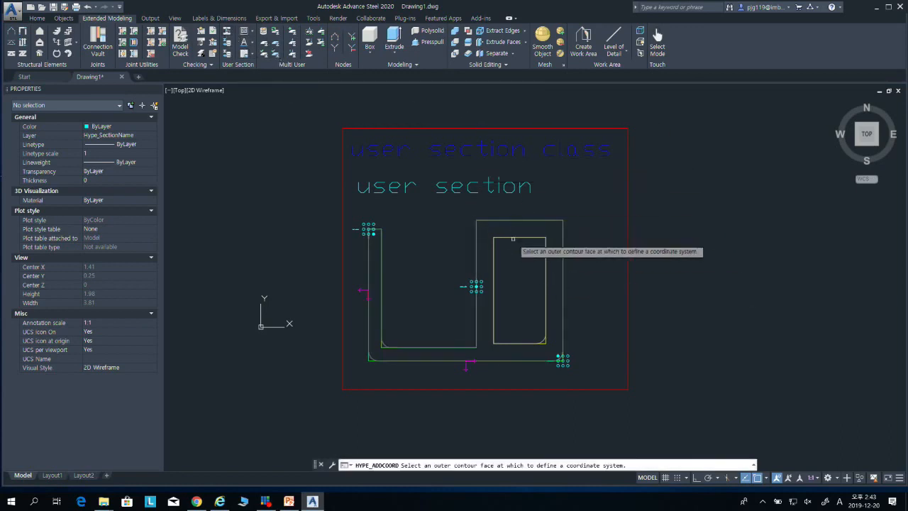
click(563, 287)
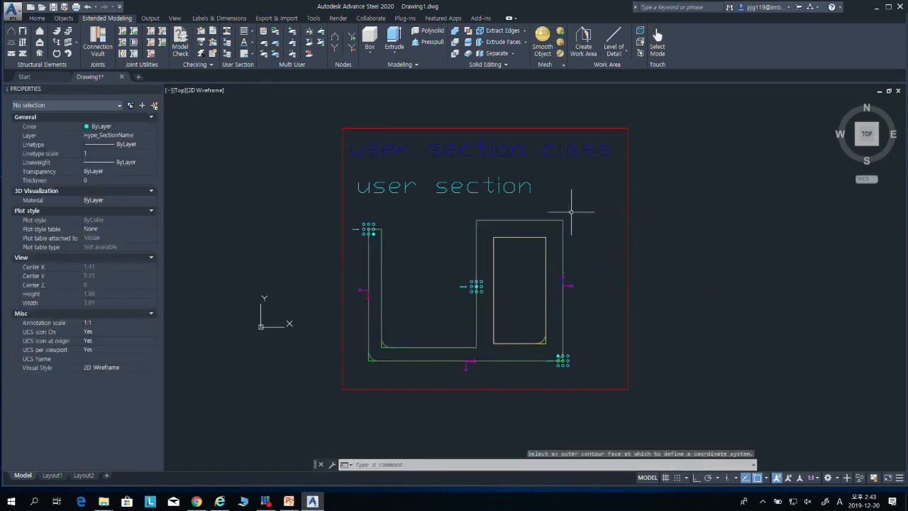
Step: Generate the user section from the whole framed drawing, import it into the database and close the message
click(228, 44)
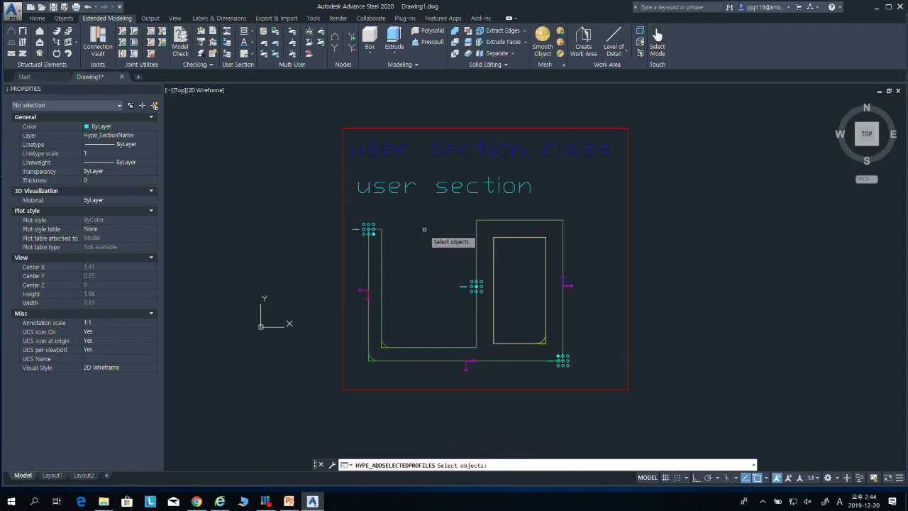
click(319, 111)
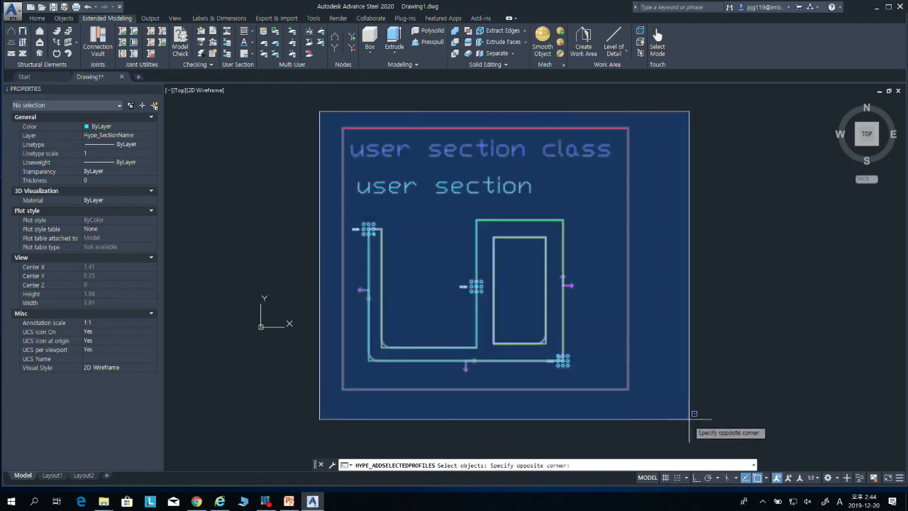
click(677, 424)
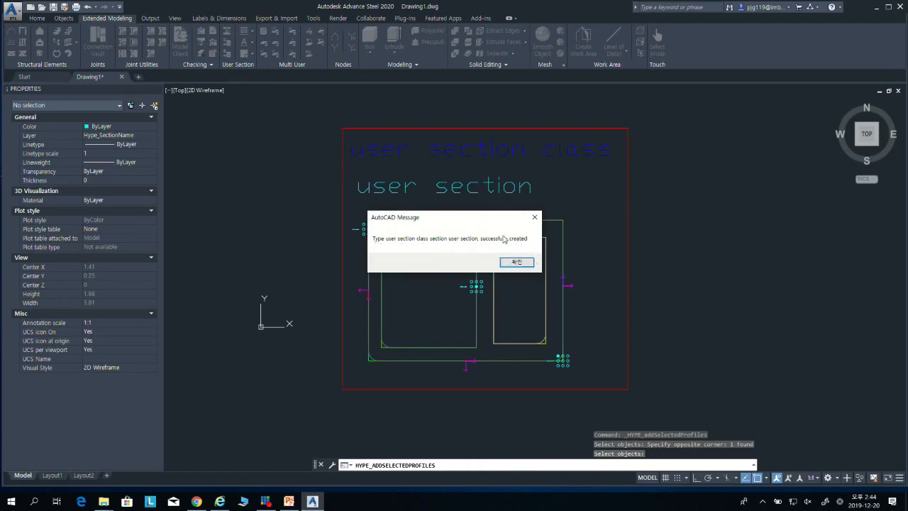
click(516, 262)
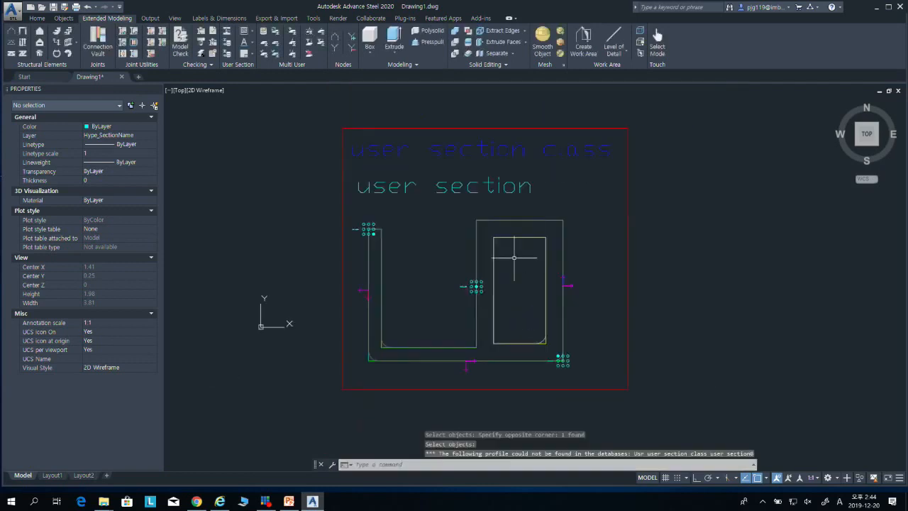
Step: Create a new drawing from the ASTemplate.dwt template
scroll(490, 219, down, 4)
mouse_move(490, 219)
middle_down()
mouse_move(442, 205)
mouse_move(428, 214)
middle_up()
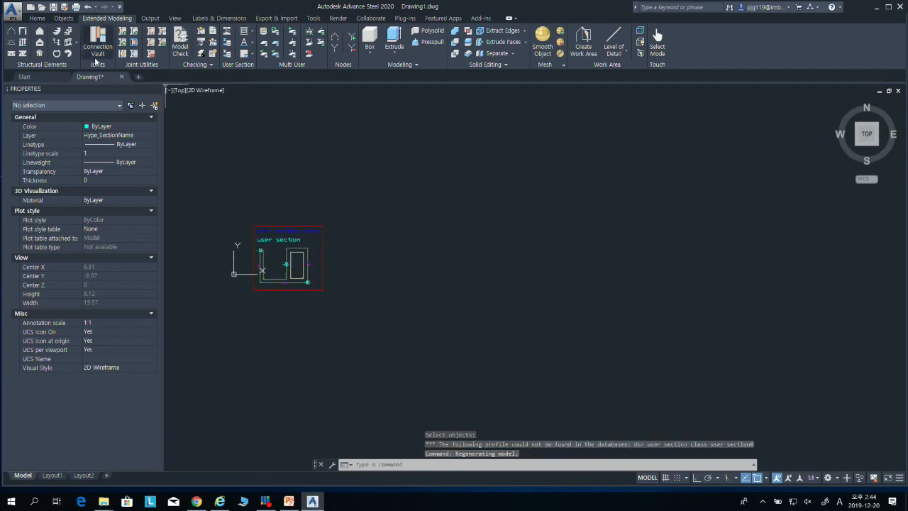
click(16, 14)
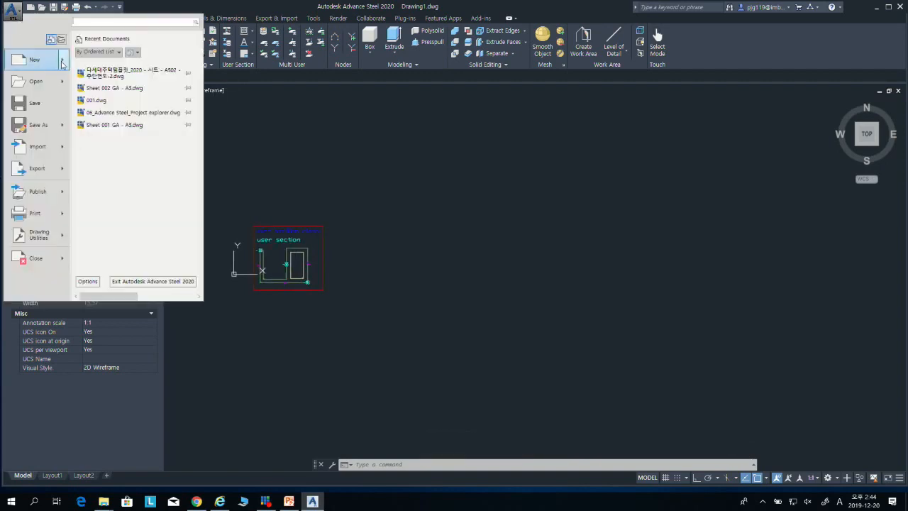
mouse_move(63, 64)
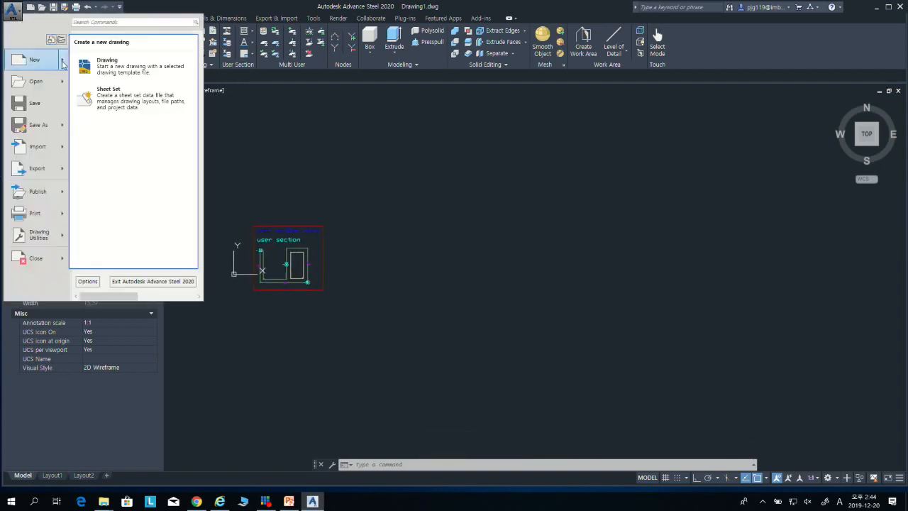
click(133, 67)
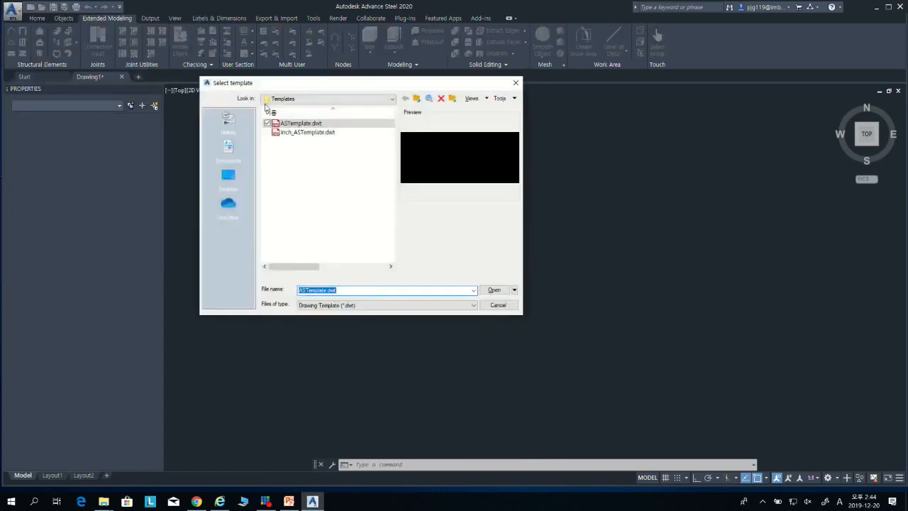
click(495, 289)
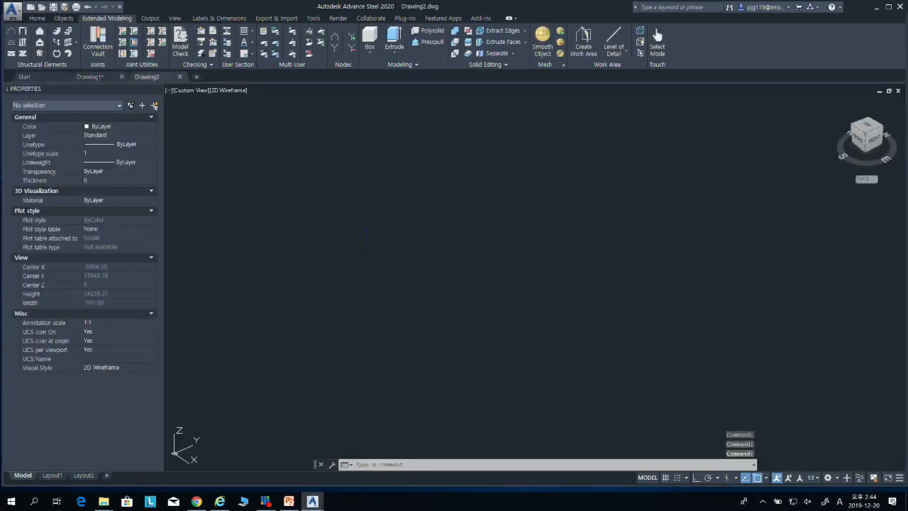
Step: Place a beam of the Other Sections type between two freely picked points in the new drawing
scroll(386, 269, down, 6)
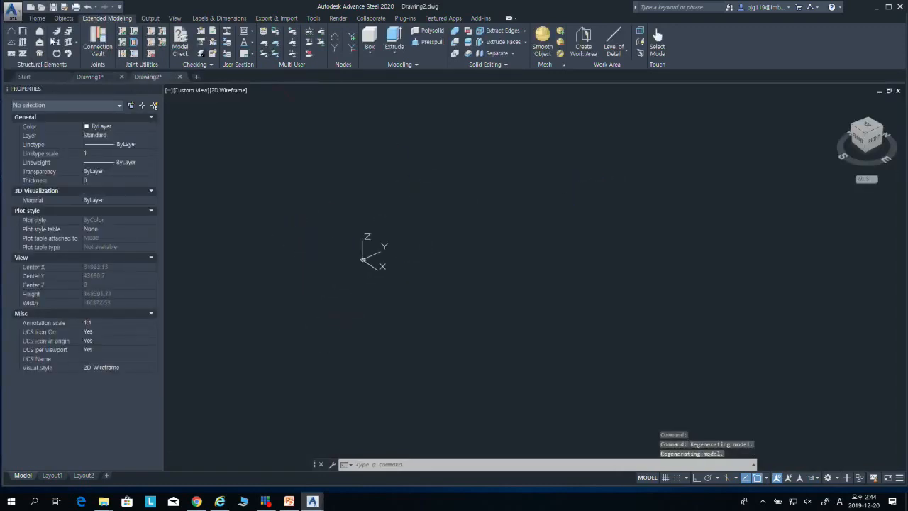
click(35, 21)
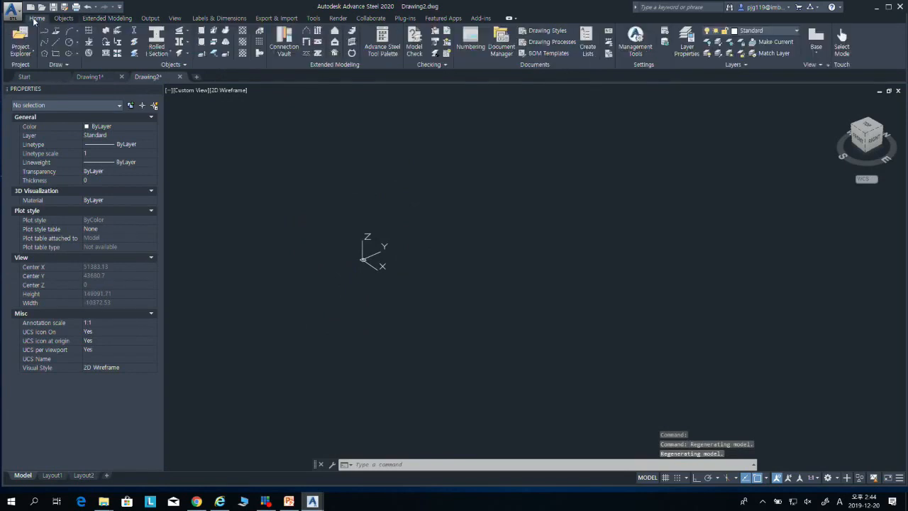
click(157, 53)
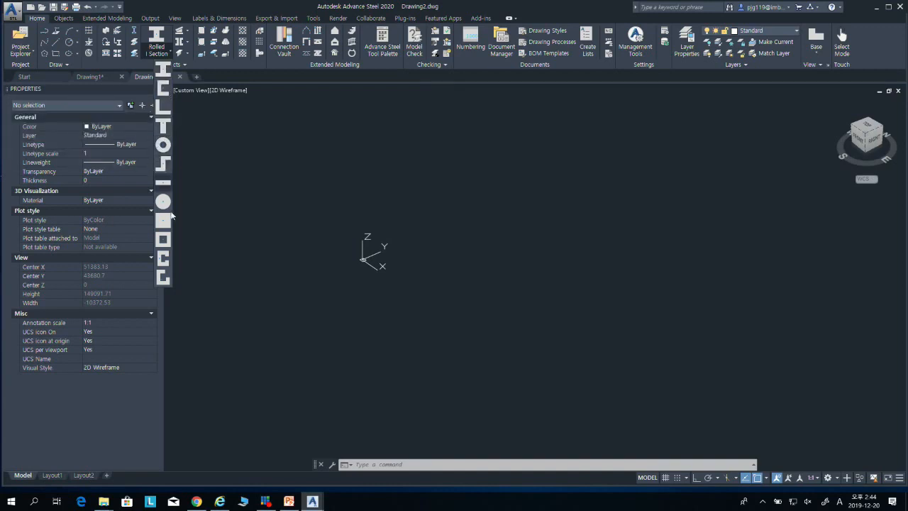
click(162, 278)
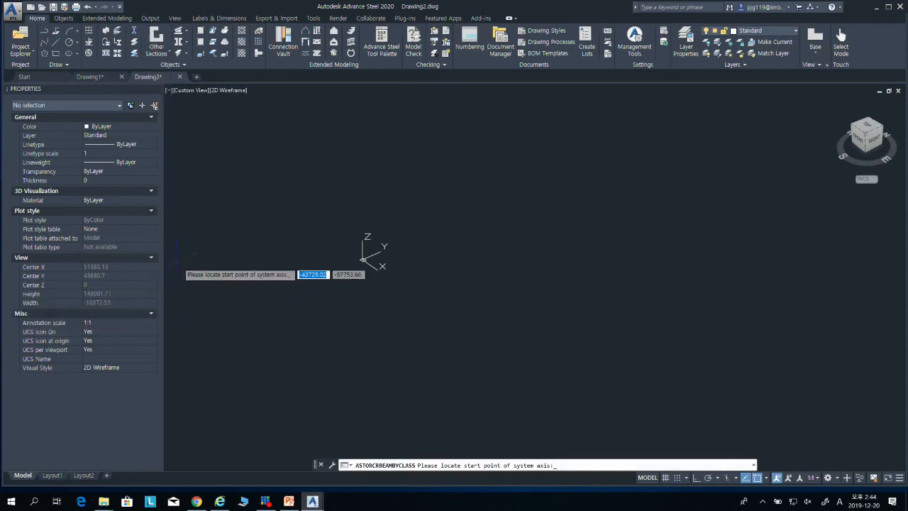
click(410, 281)
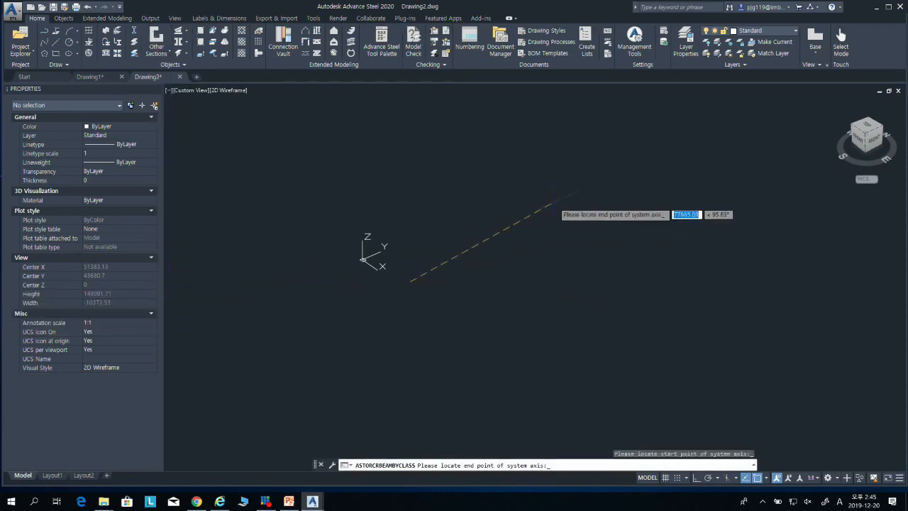
click(554, 202)
key(Escape)
Step: Open the new beam's properties and set its section class to "user section class" with the "user section" profile
scroll(409, 301, up, 2)
scroll(421, 278, up, 12)
middle_drag(350, 209, 442, 303)
scroll(442, 303, up, 5)
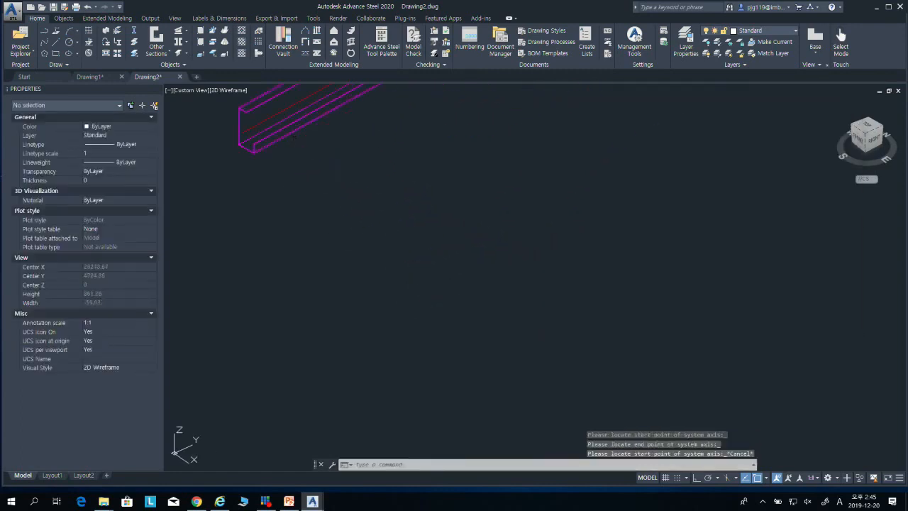
click(252, 111)
click(243, 131)
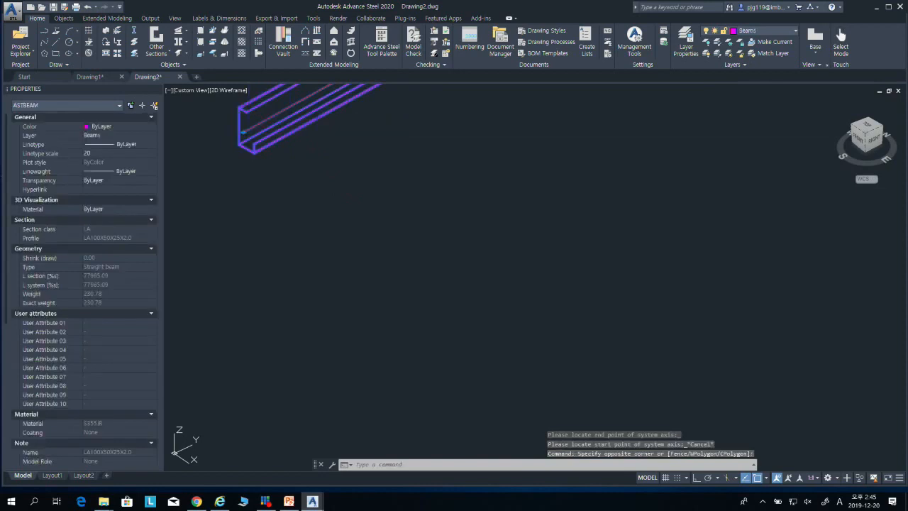
double_click(313, 139)
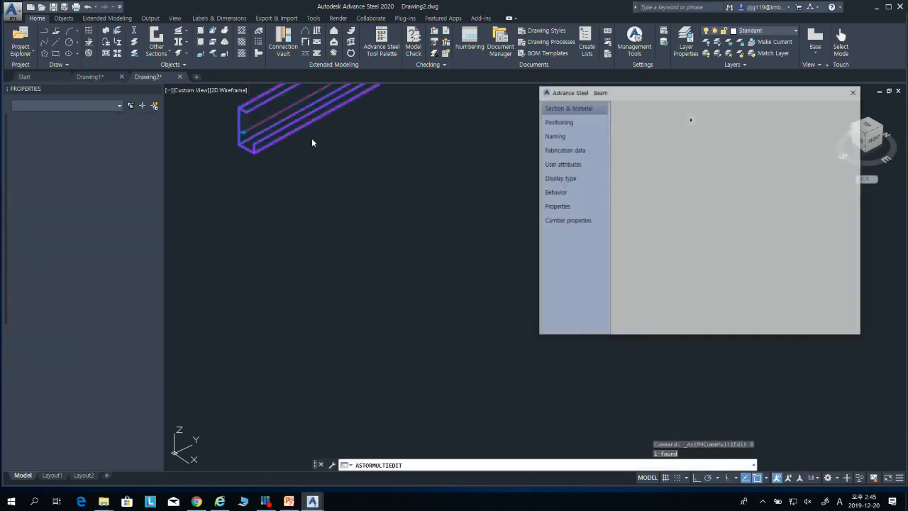
middle_drag(315, 138, 339, 237)
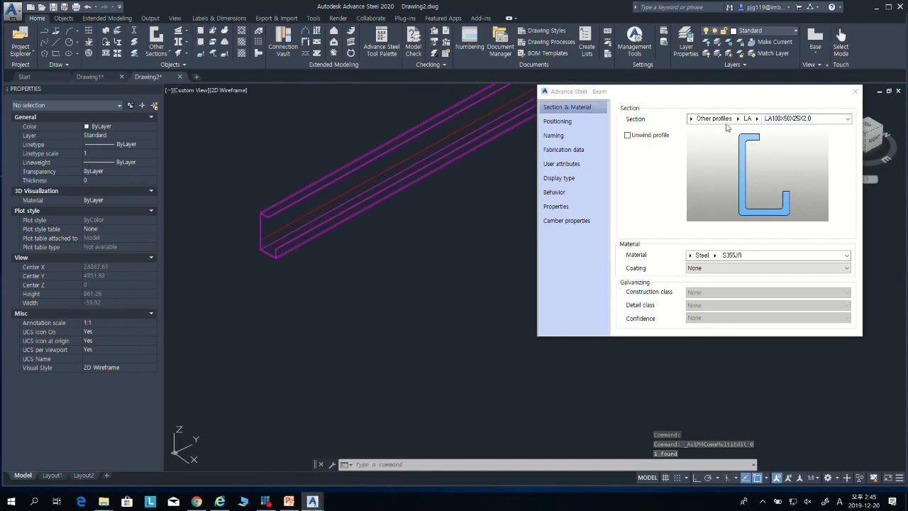
click(737, 119)
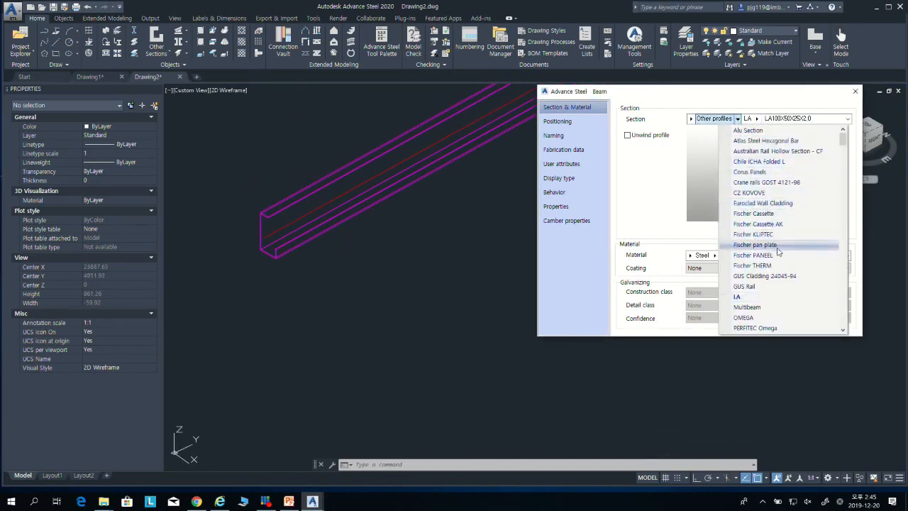
scroll(776, 259, down, 3)
scroll(779, 265, down, 2)
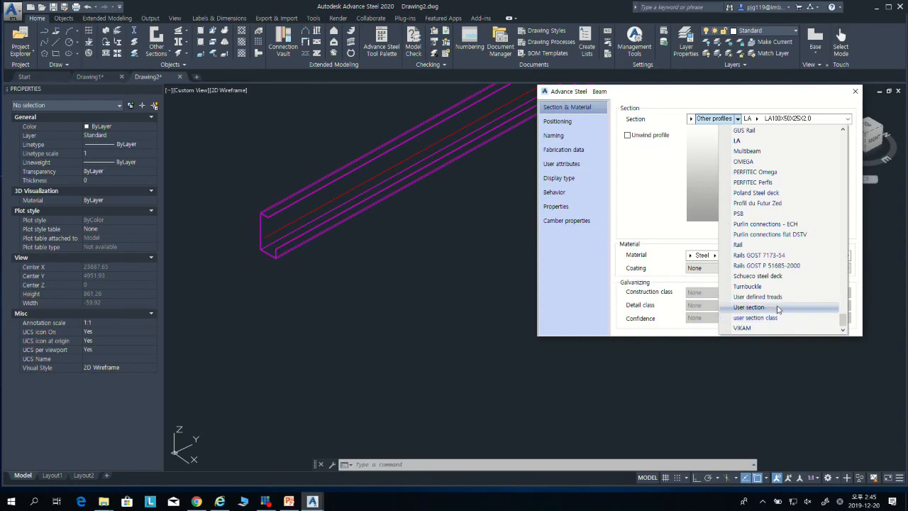
click(778, 320)
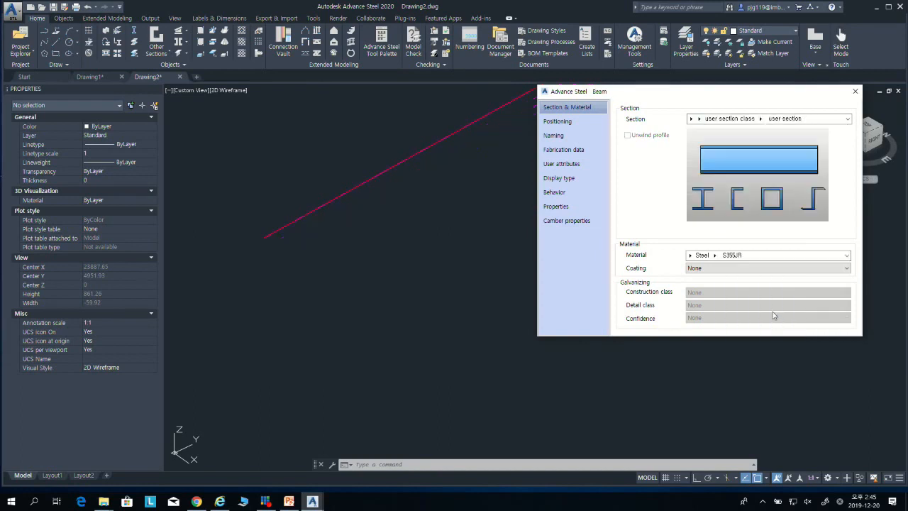
Step: Switch the beam's section class to "User section" with profile 20x20 and open that class's profile list
click(761, 119)
click(700, 119)
click(701, 120)
click(700, 119)
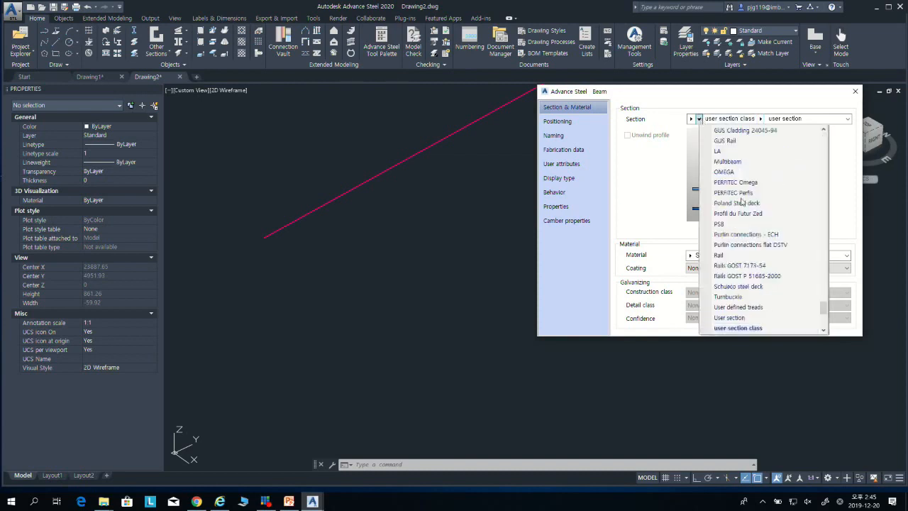
click(731, 317)
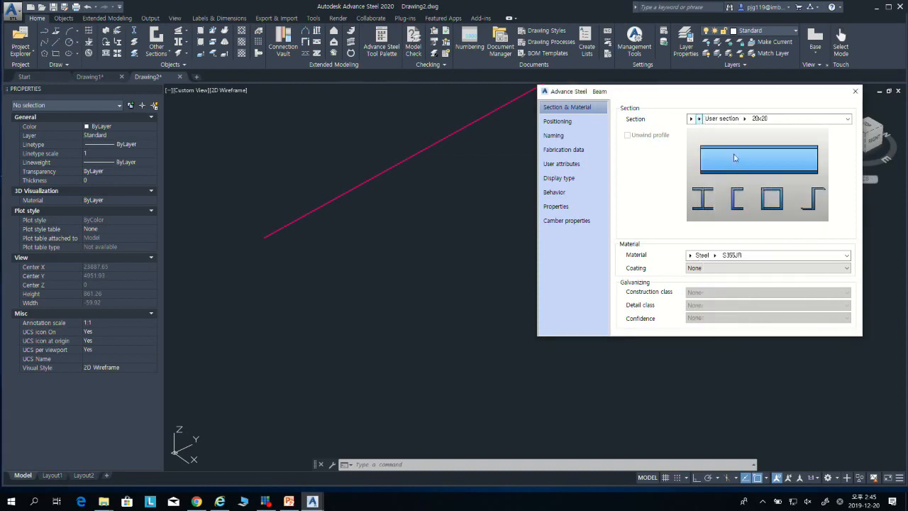
click(744, 119)
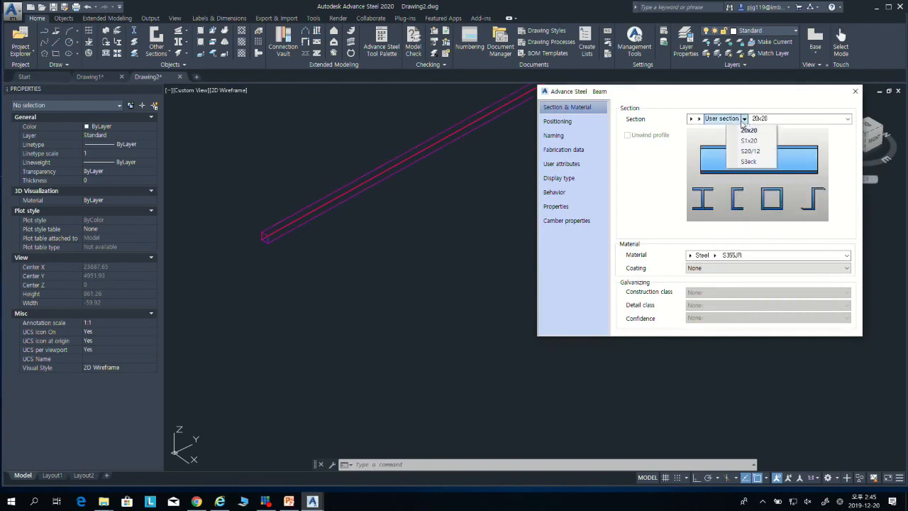
Step: Set the beam's section class to "user section class" with the "user section" profile
click(704, 122)
click(699, 119)
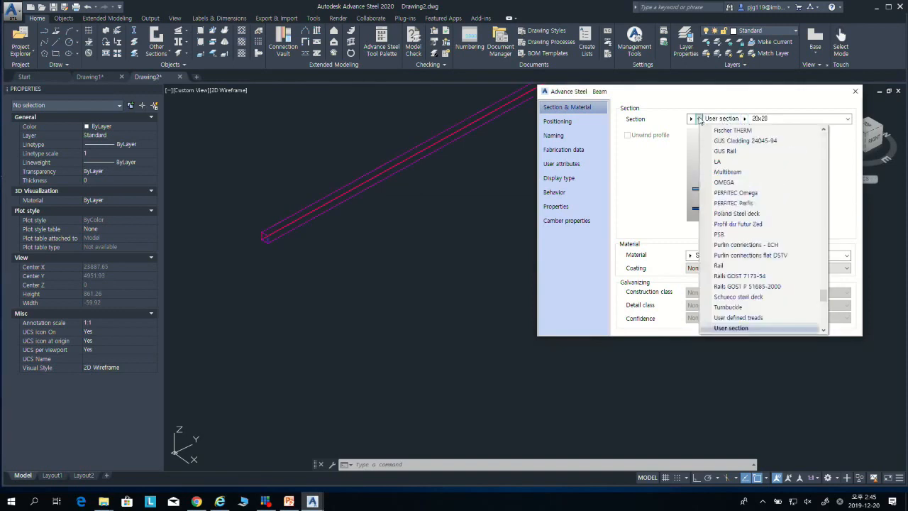
click(697, 97)
click(699, 119)
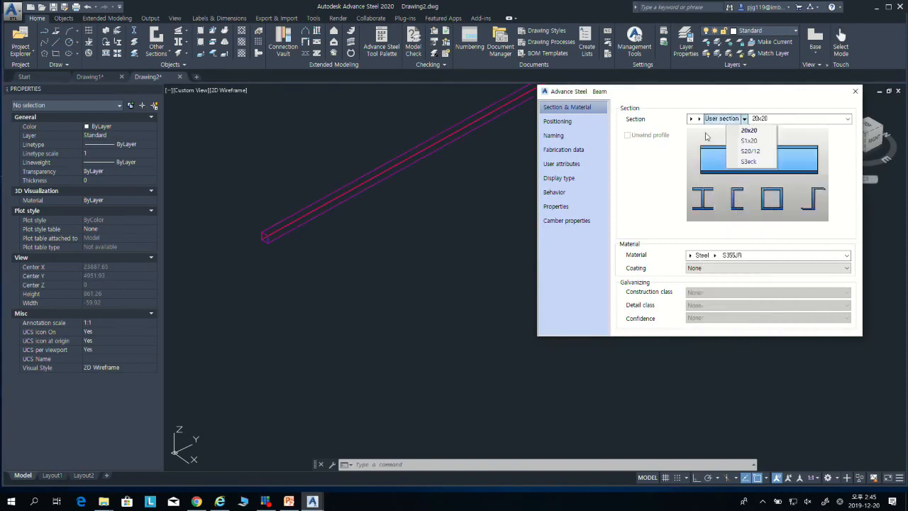
click(702, 118)
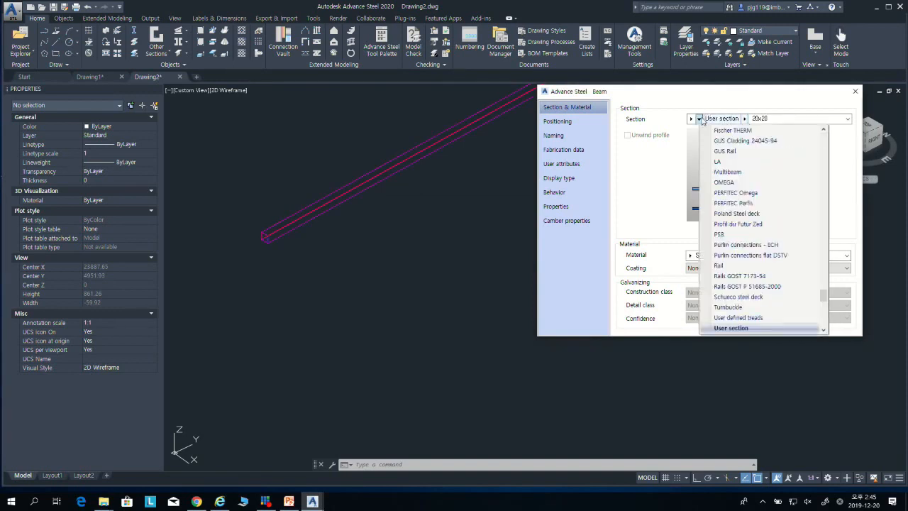
scroll(753, 328, down, 1)
click(746, 328)
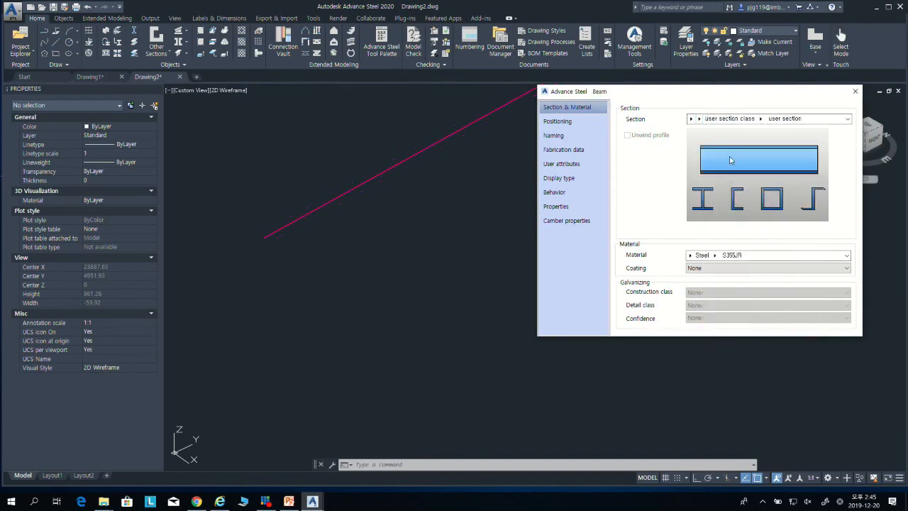
mouse_move(737, 119)
click(762, 131)
Step: Inspect the custom profile at the beam's end, reselect the "user section" profile and close the beam properties
click(321, 256)
scroll(358, 253, up, 6)
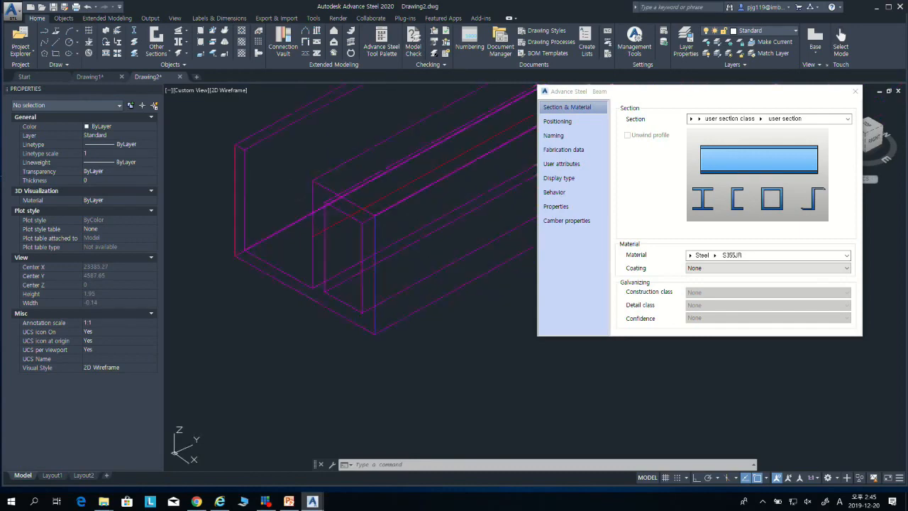
shift+middle_drag(340, 259, 436, 298)
click(383, 243)
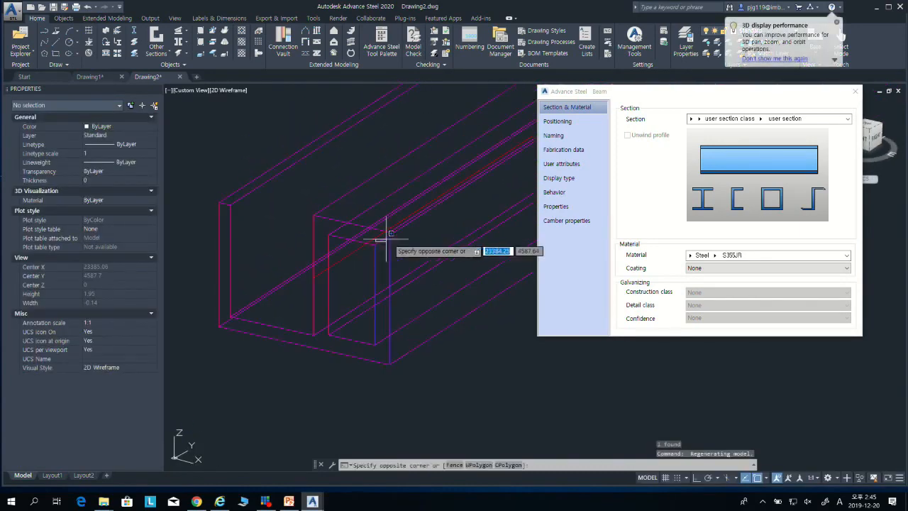
key(Escape)
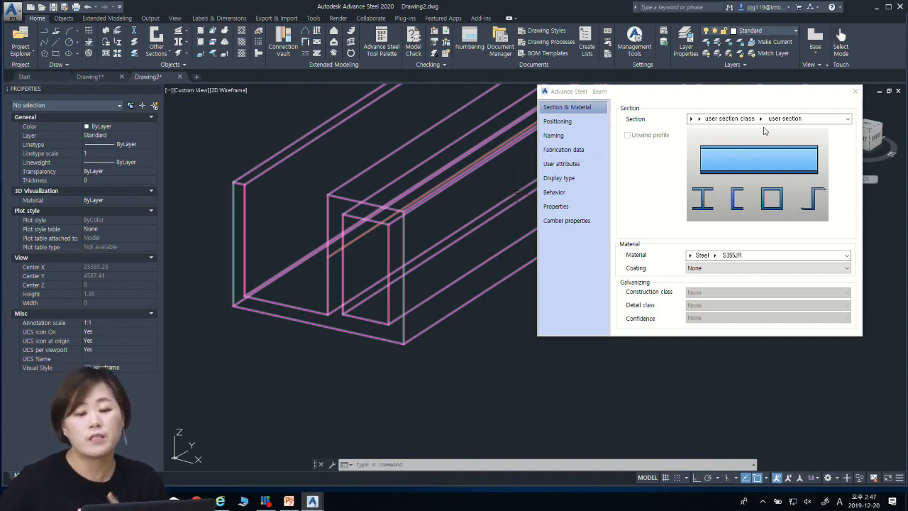
click(760, 118)
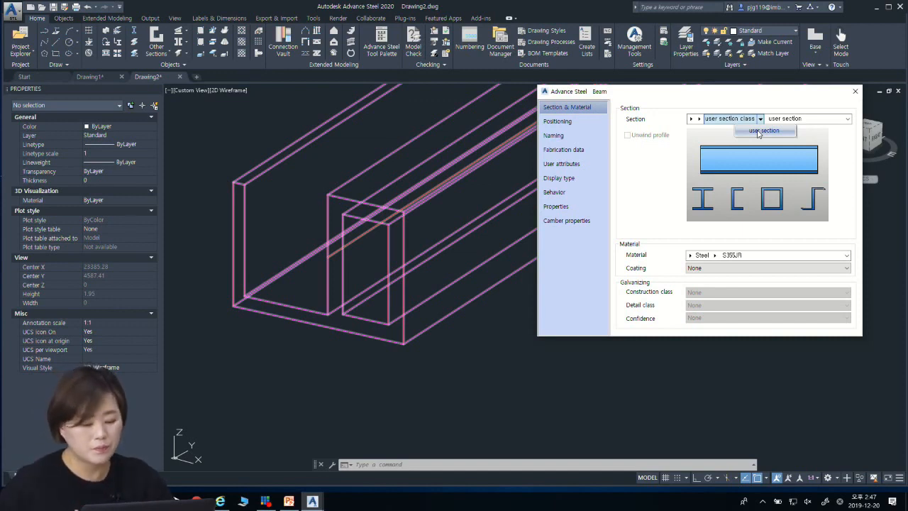
click(759, 131)
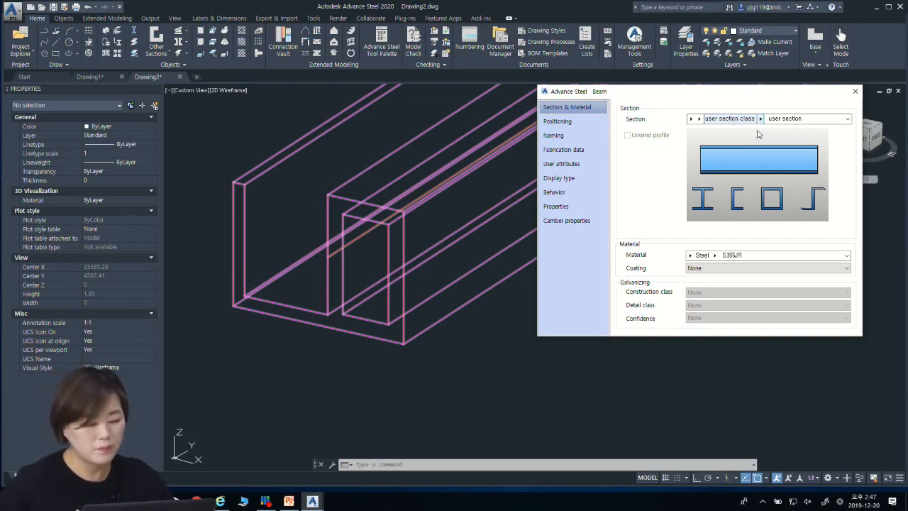
click(855, 93)
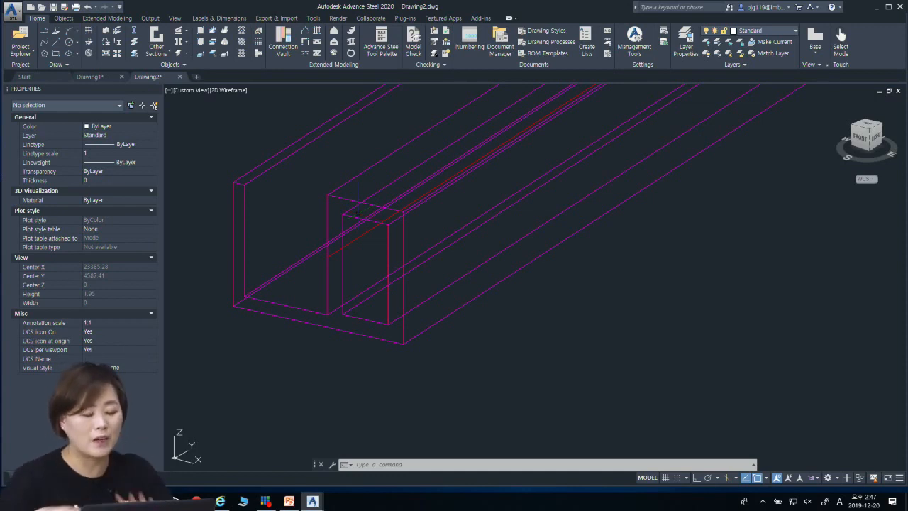
Step: Switch to the PowerPoint presentation and go to slide 34 on Custom Connections
middle_drag(370, 146, 404, 169)
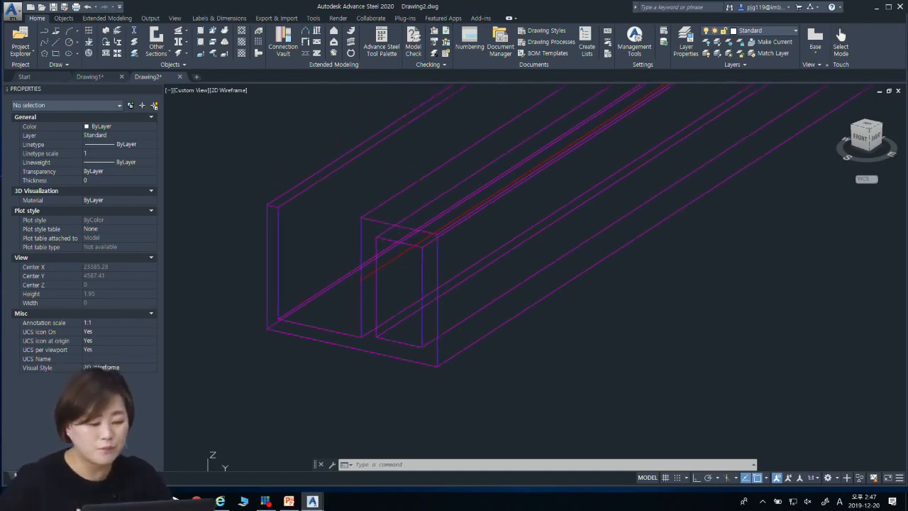
click(287, 501)
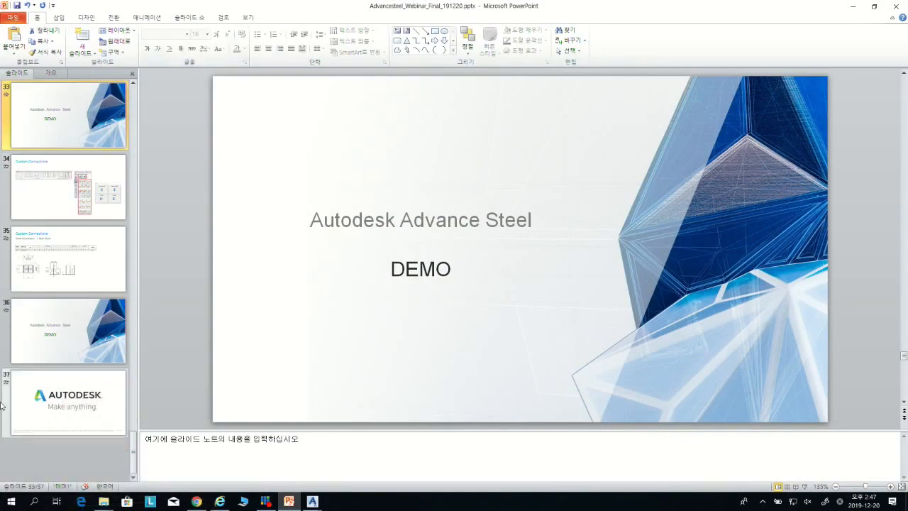
click(79, 188)
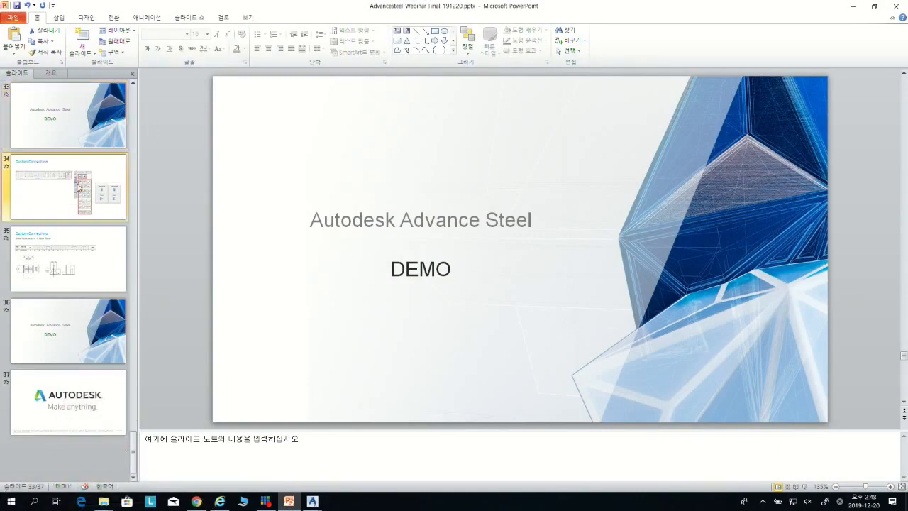
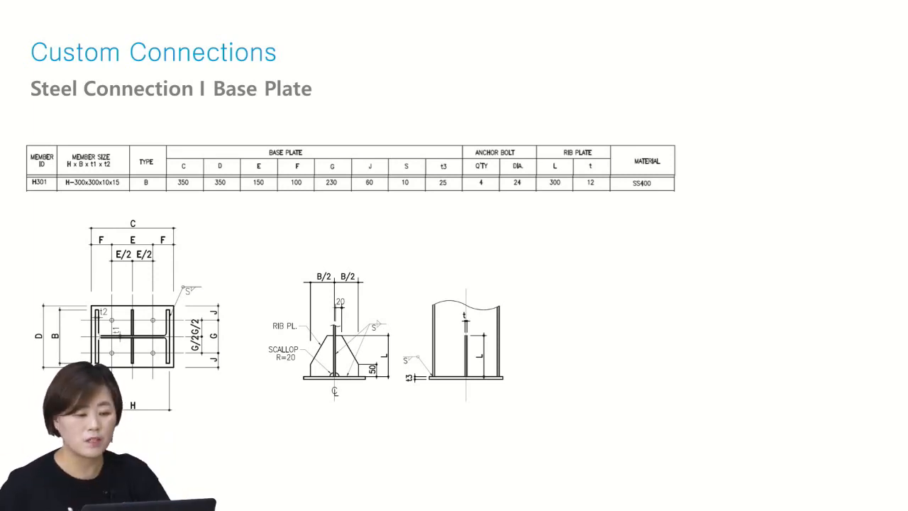
Step: End the slide show and switch to the Advance Steel drawing window
key(Escape)
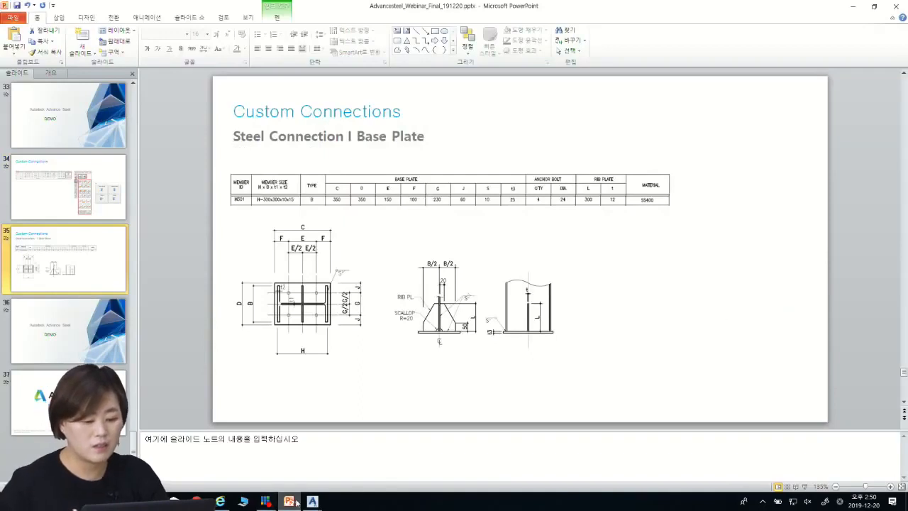
mouse_move(312, 501)
click(284, 468)
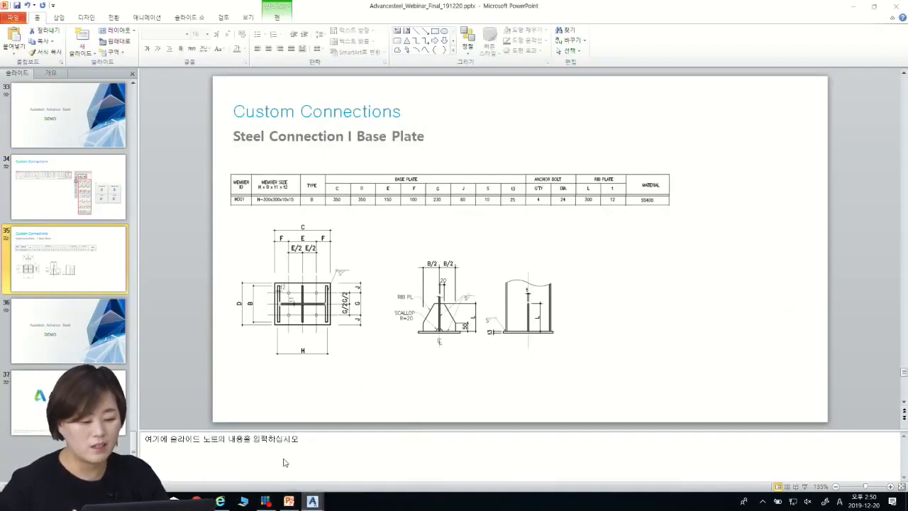
key(Escape)
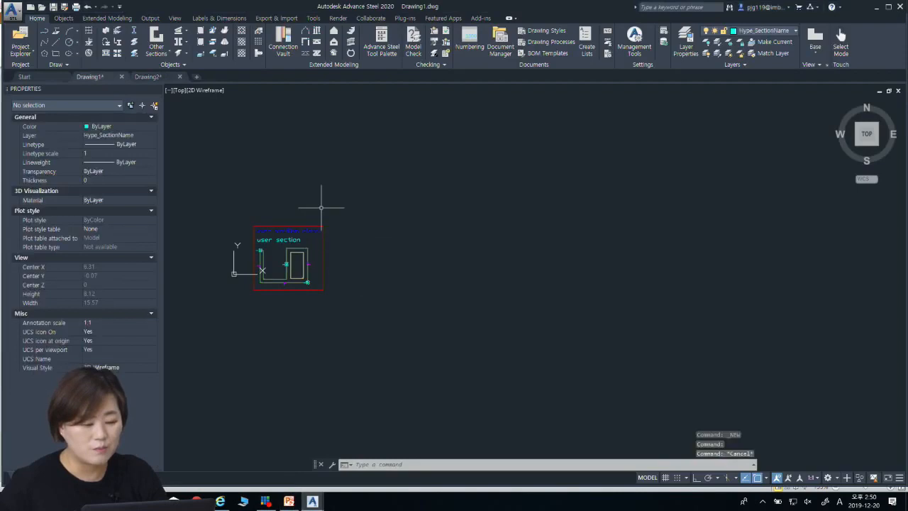
Step: Create a new drawing from the ASTemplate.dwt template
click(12, 10)
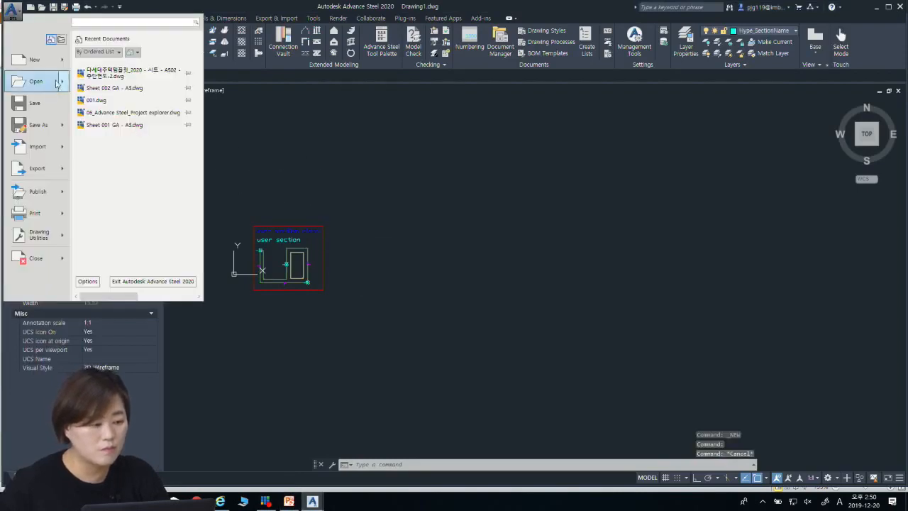
click(105, 67)
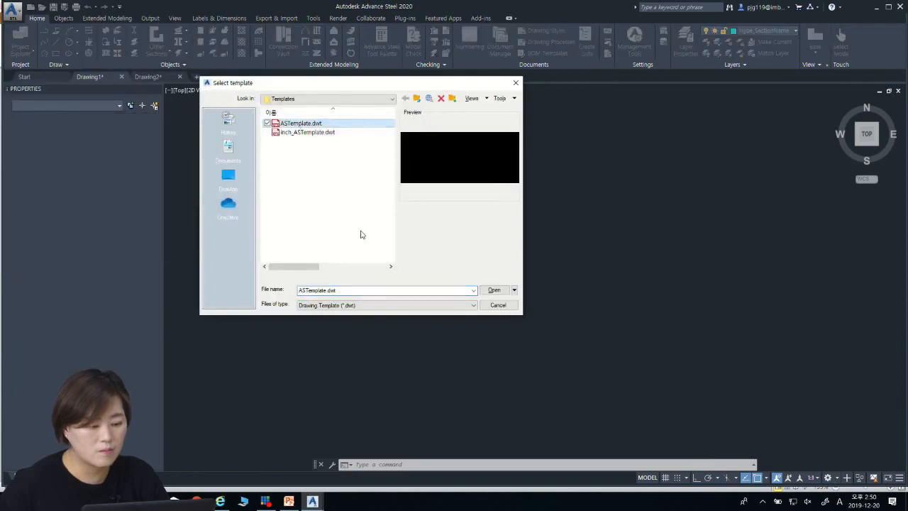
click(494, 291)
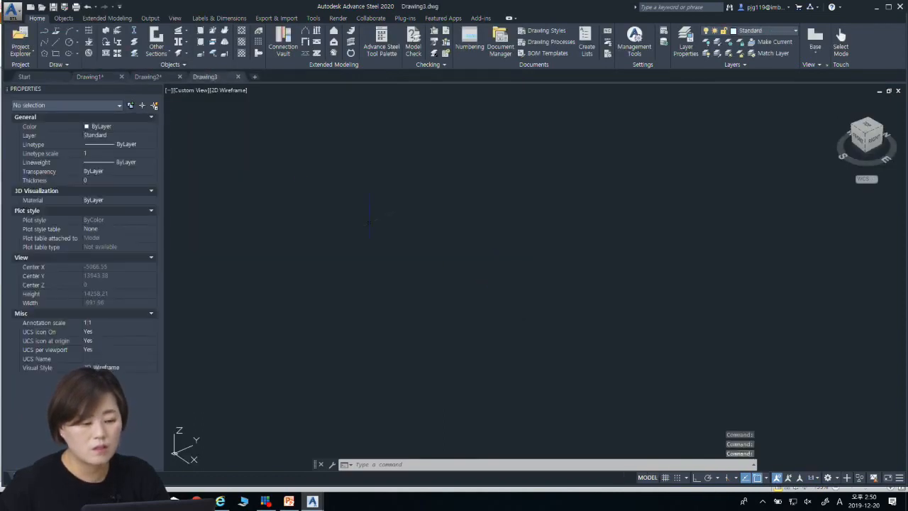
Step: Place one steel column near the coordinate origin in the new drawing
scroll(571, 230, down, 4)
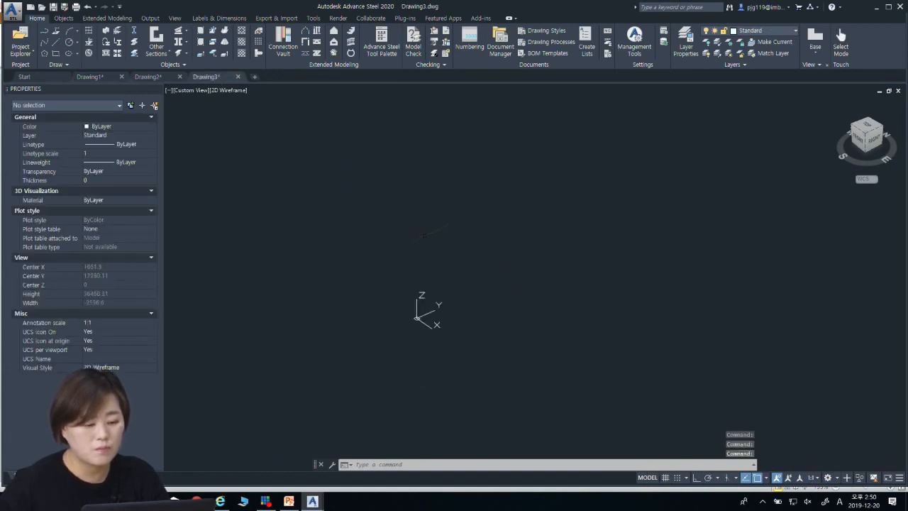
click(106, 31)
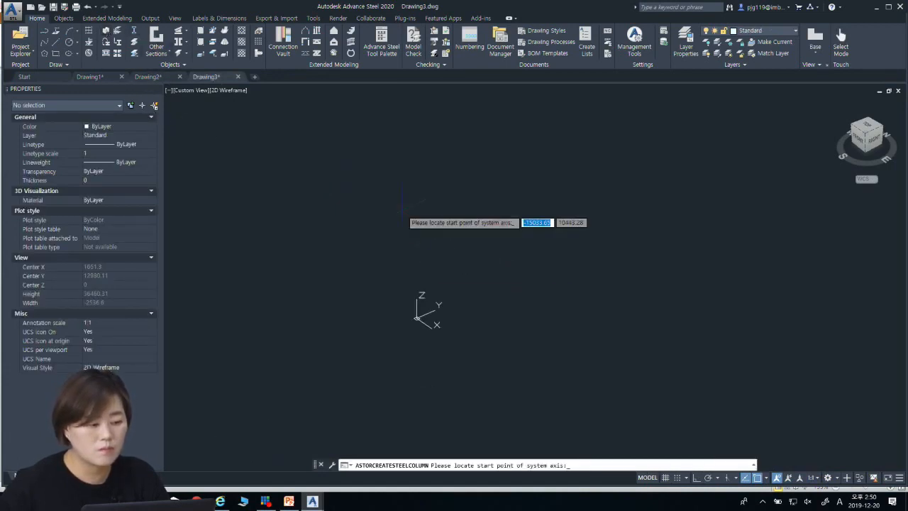
click(441, 314)
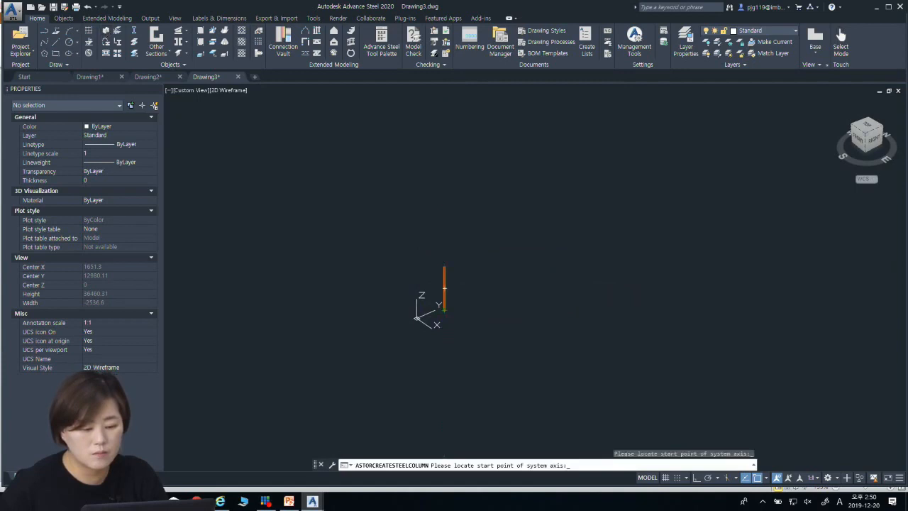
Step: Set the column's section class to Korea H-Beams with the profile H 300x300x10x15
scroll(457, 293, up, 2)
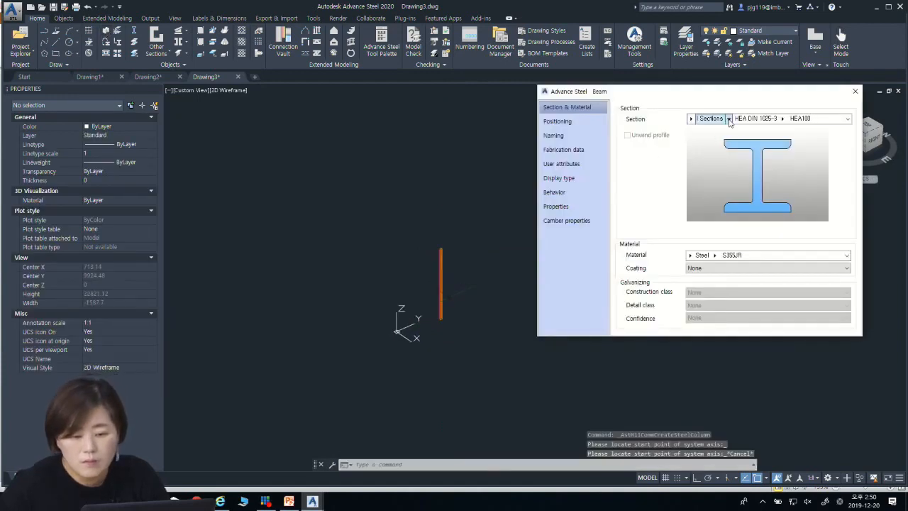
click(728, 118)
mouse_move(745, 214)
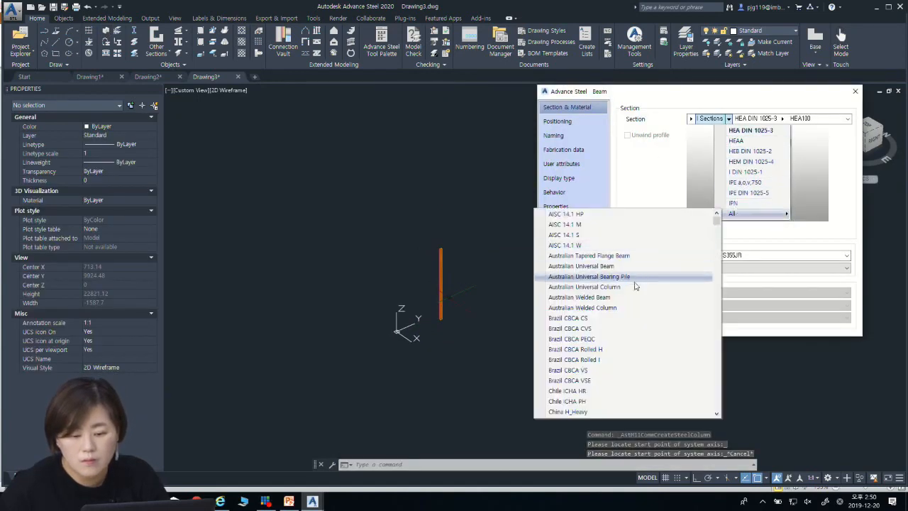
scroll(610, 376, down, 10)
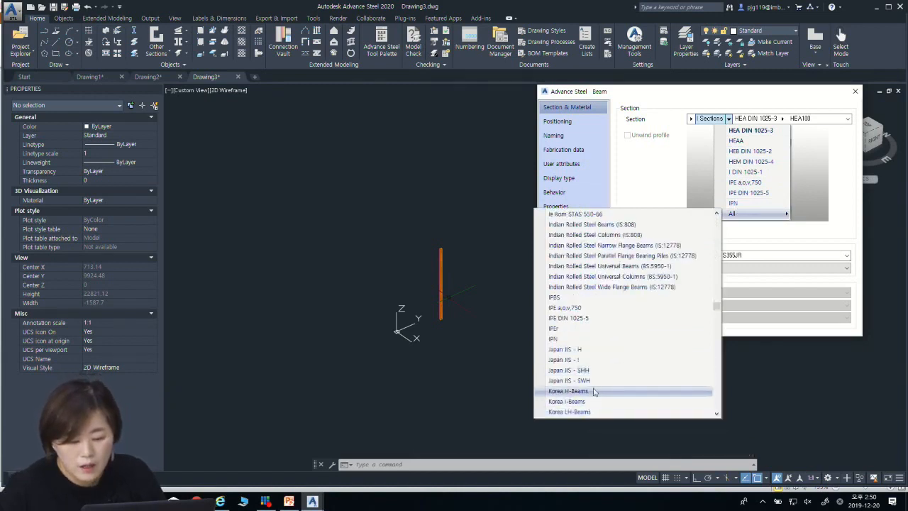
click(593, 392)
click(753, 119)
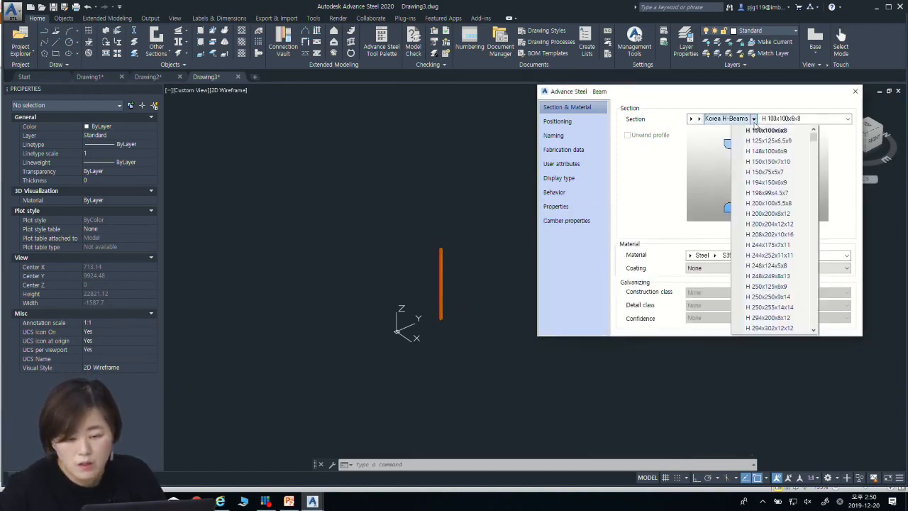
scroll(765, 255, down, 3)
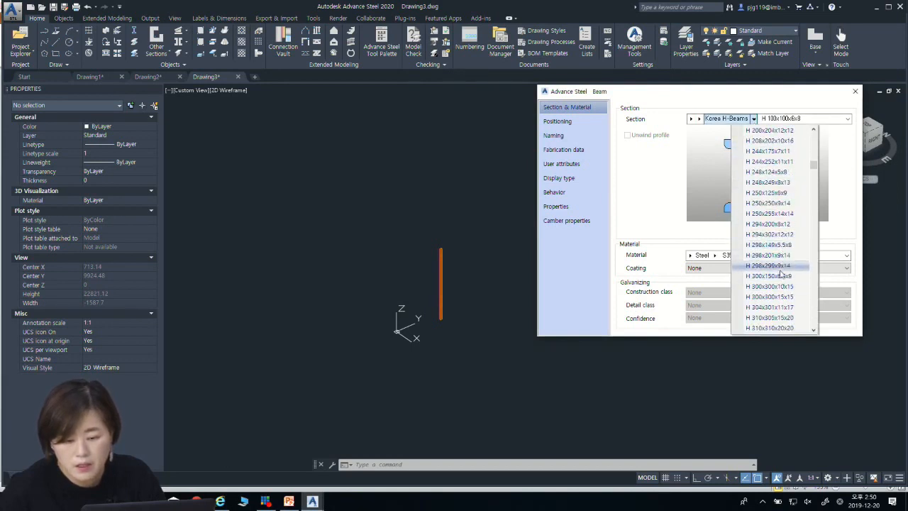
click(778, 286)
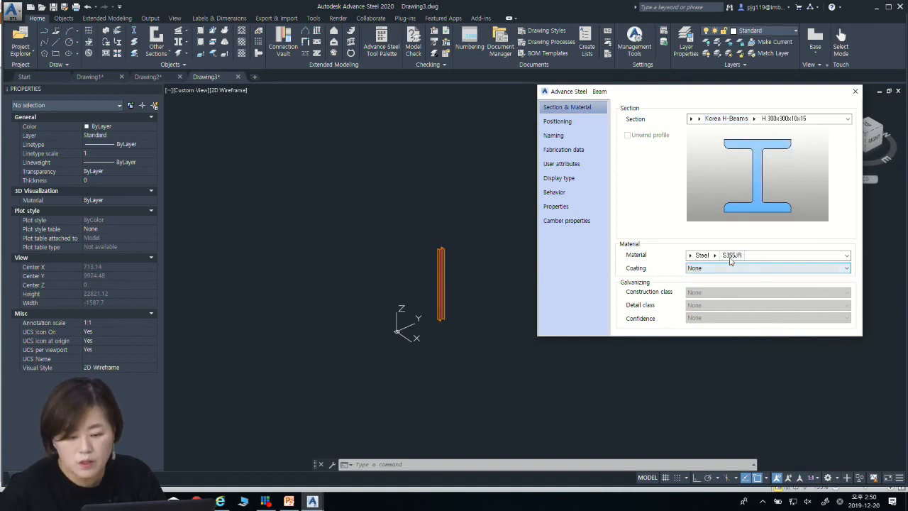
Step: Set the column's steel material to SS 400 from the complete material list
click(716, 256)
click(716, 256)
click(716, 256)
click(715, 256)
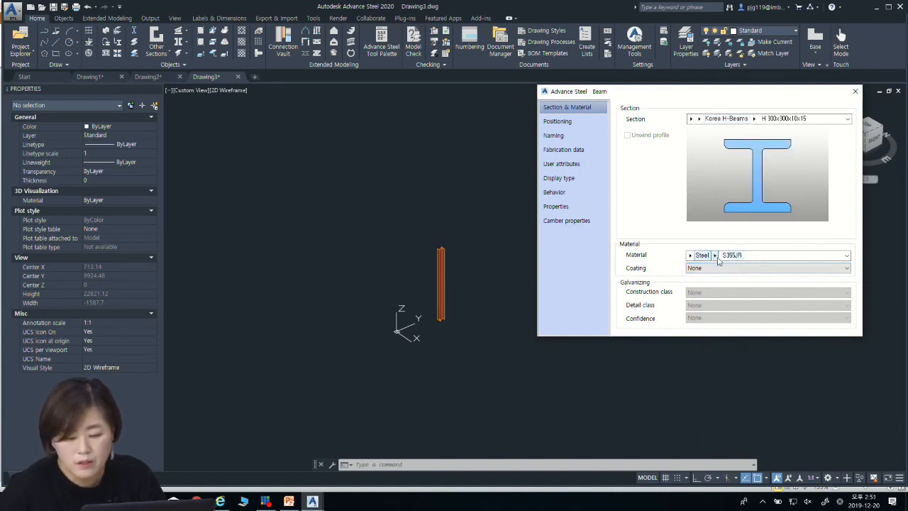
click(715, 256)
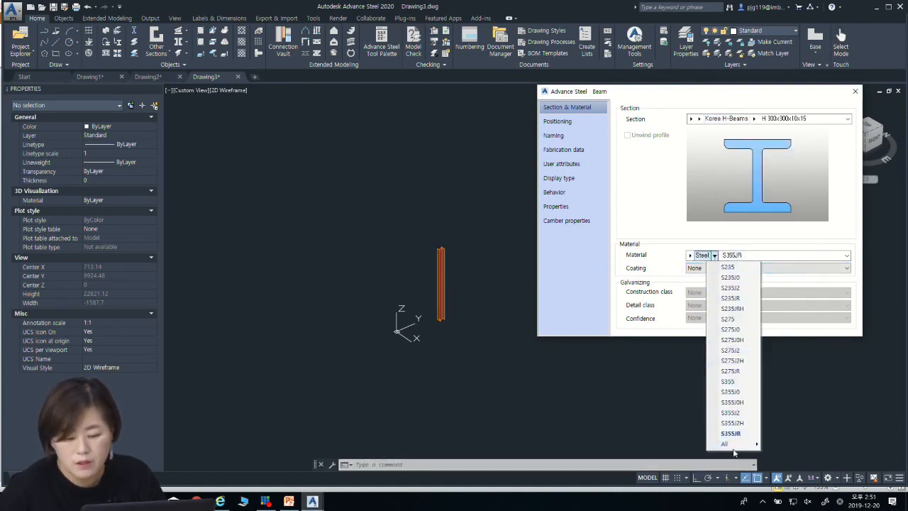
mouse_move(735, 446)
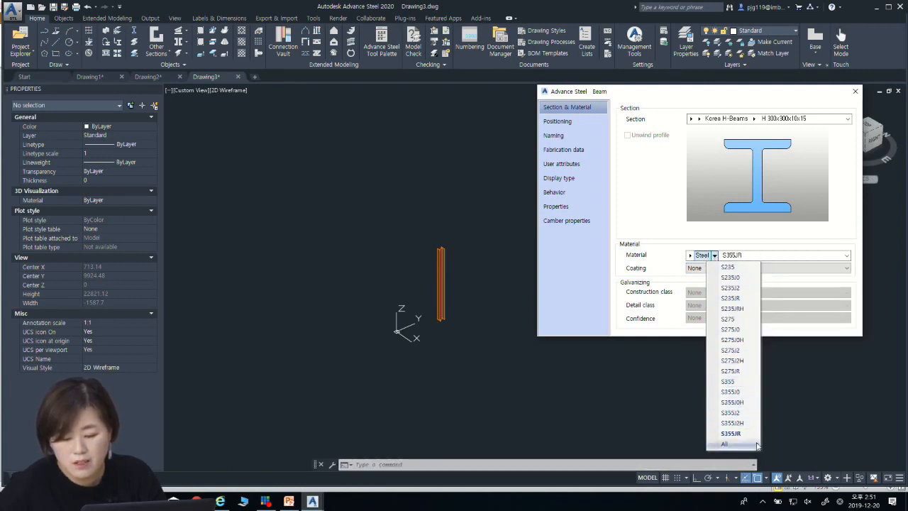
scroll(794, 446, down, 15)
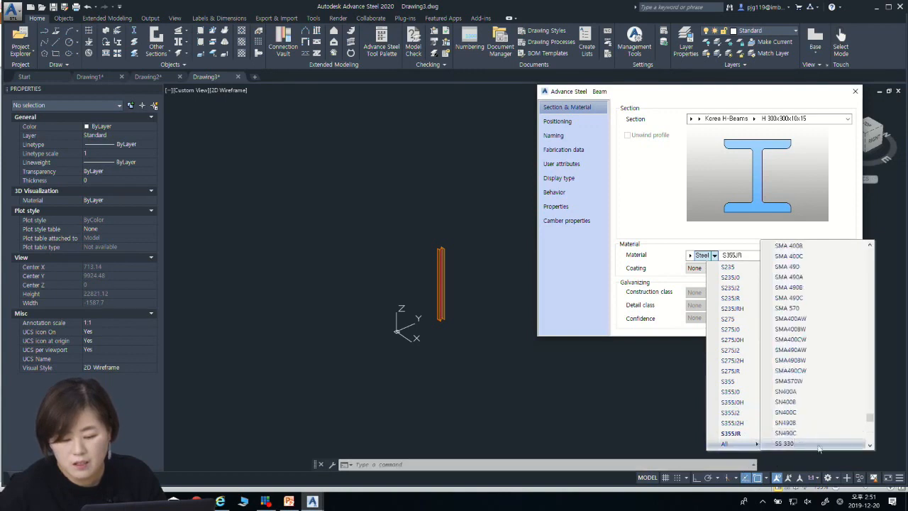
click(870, 445)
click(837, 444)
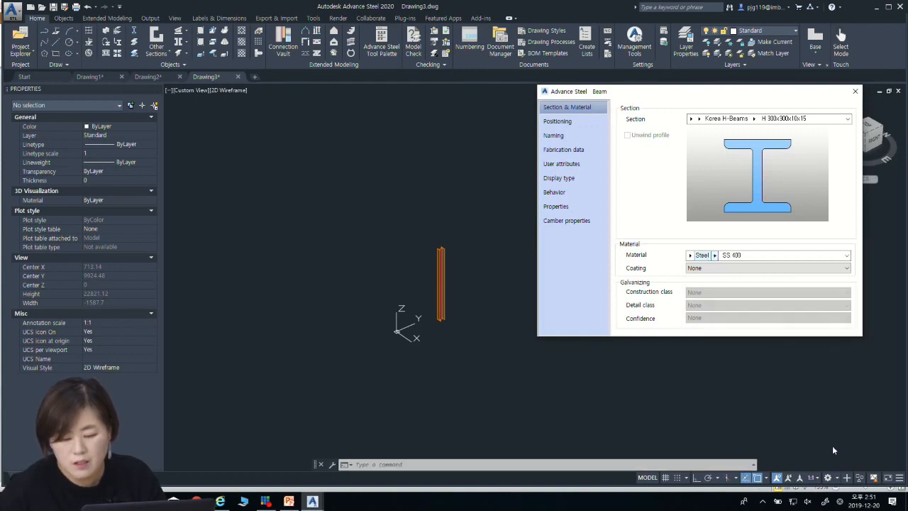
Step: Set the column's positioning offset to the centre of the section and close the beam properties
click(554, 135)
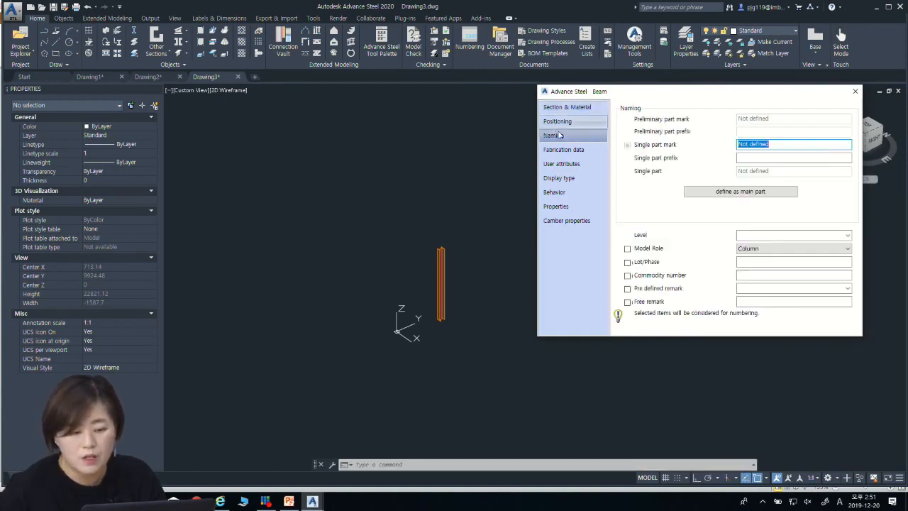
click(558, 121)
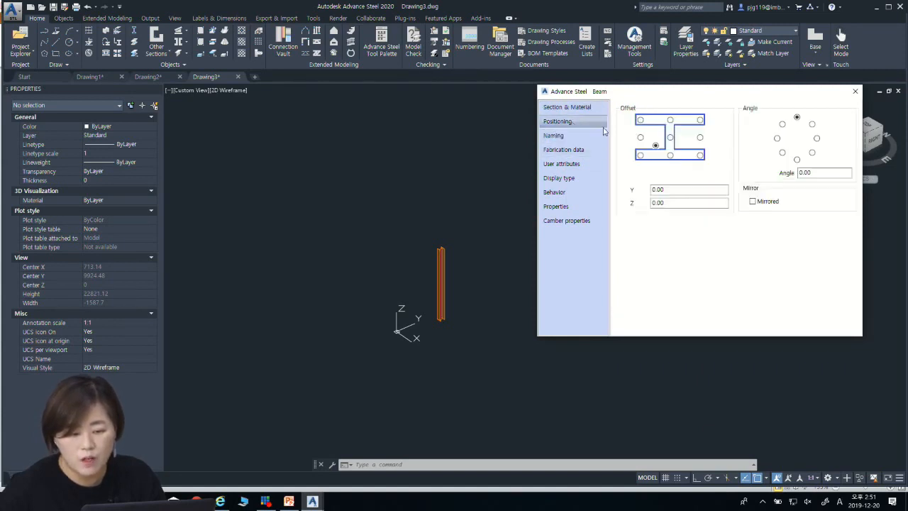
click(669, 137)
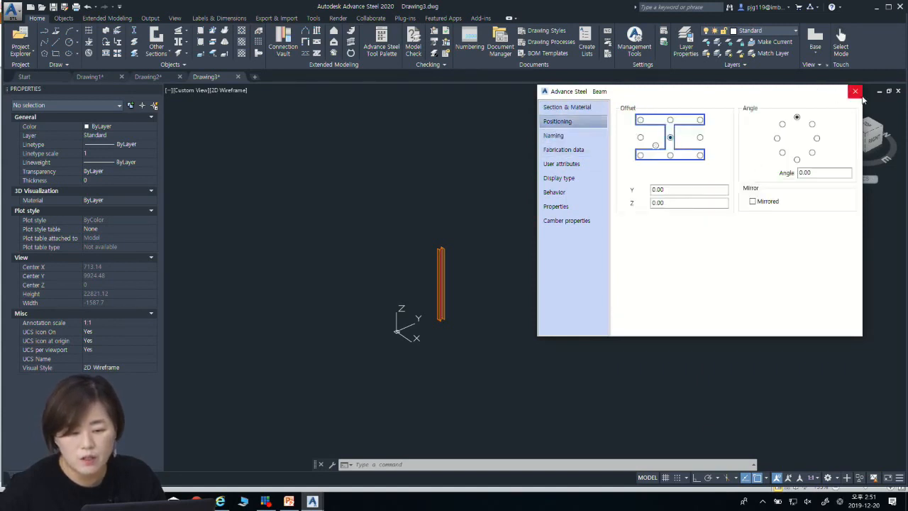
click(853, 91)
Step: Add a Base plate connection from the Connection Vault to the column's lower end, without selecting an additional concrete object
scroll(458, 330, up, 6)
middle_drag(446, 313, 452, 355)
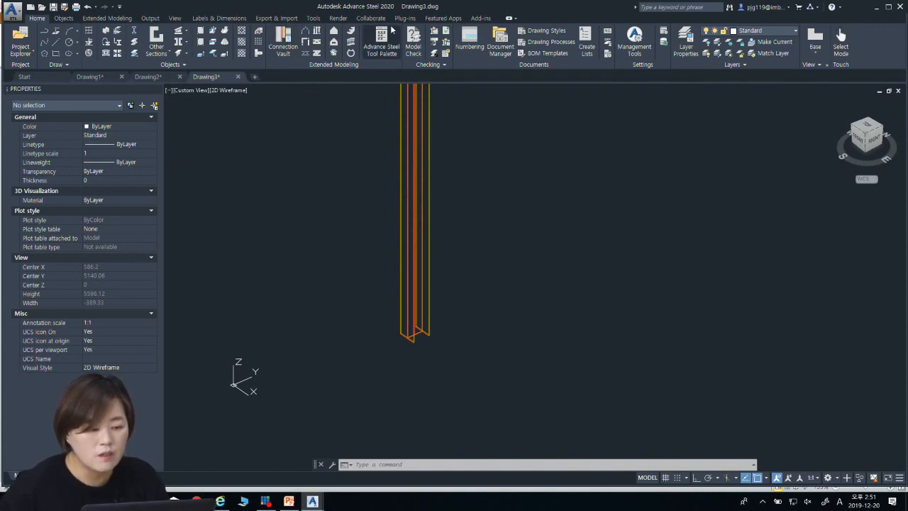
click(293, 56)
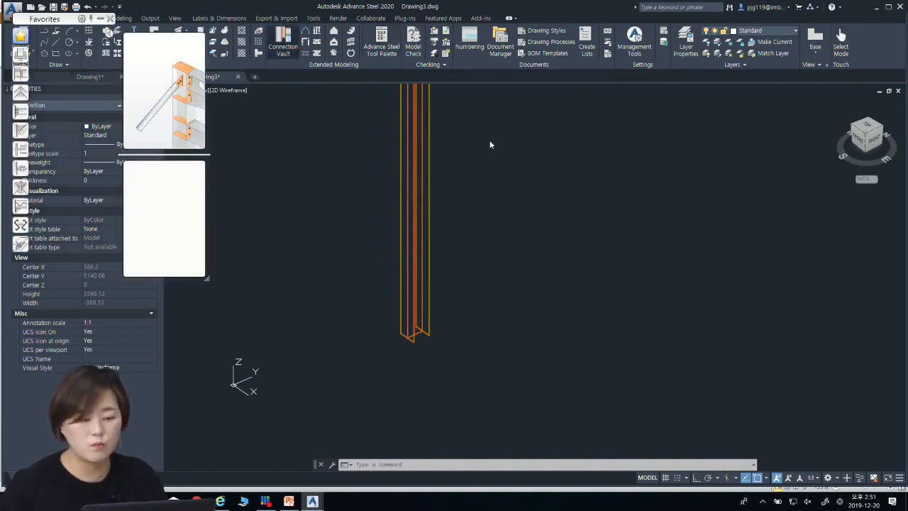
click(21, 54)
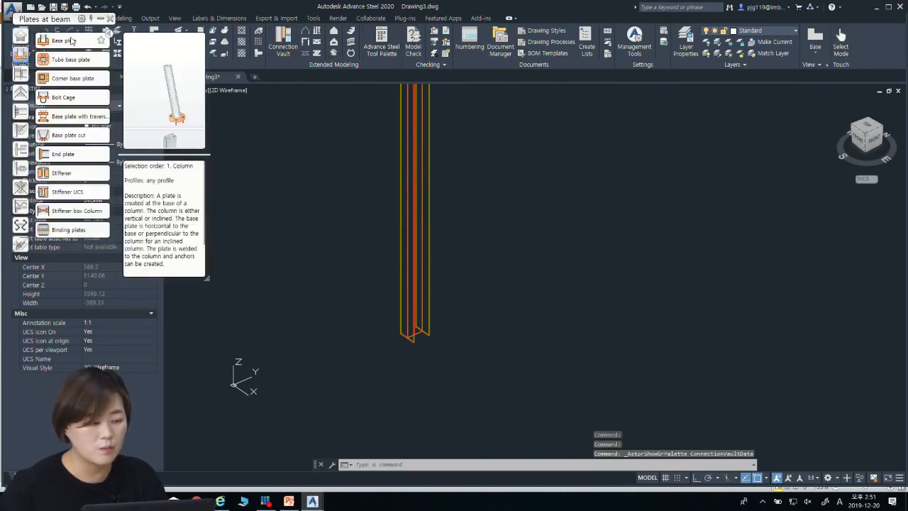
click(64, 41)
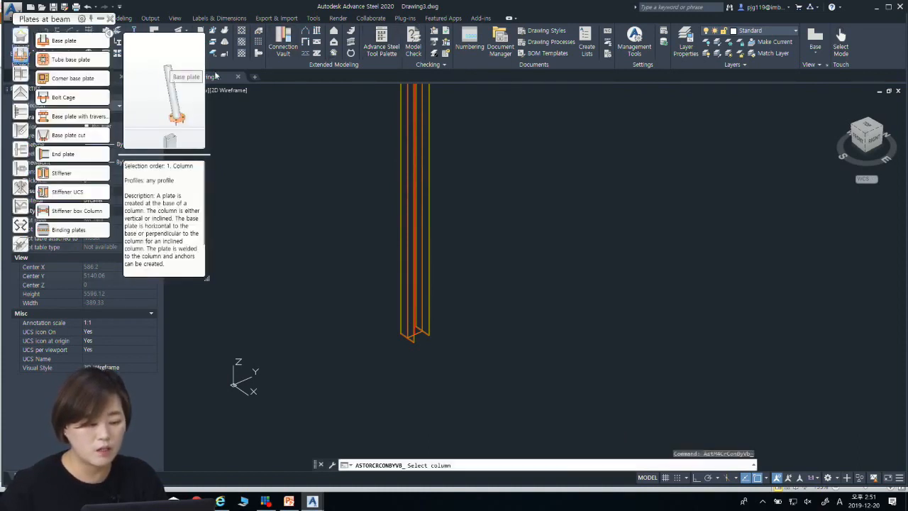
click(407, 323)
click(430, 352)
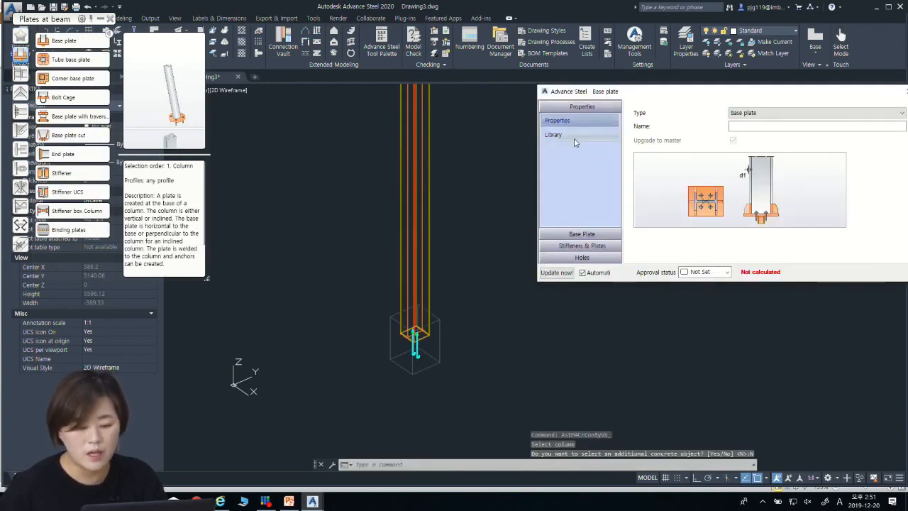
Step: Set the base plate's thickness to 25 mm in its layout settings
scroll(424, 348, up, 5)
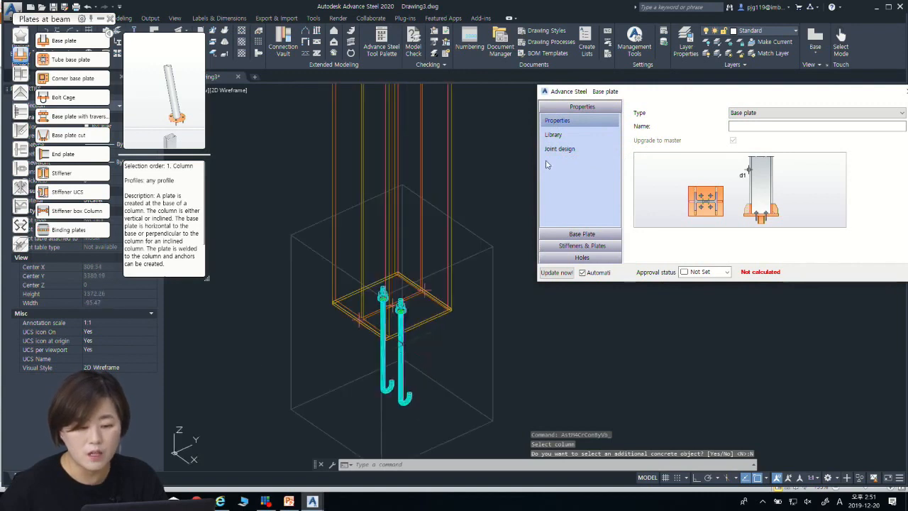
click(593, 235)
drag(733, 107, 695, 113)
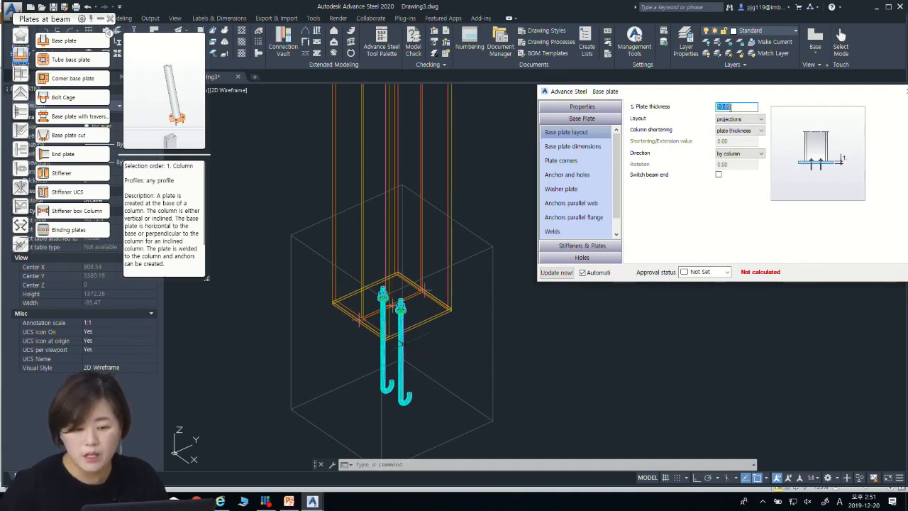
text(2)
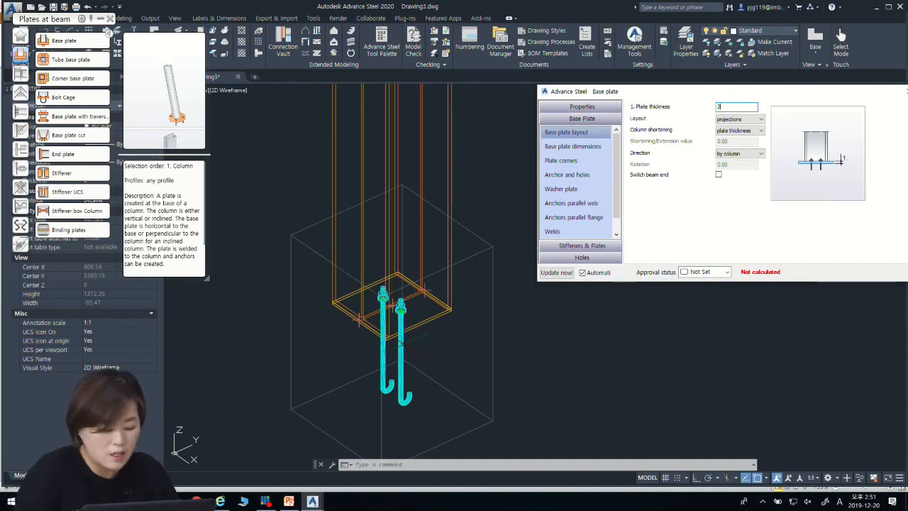
Step: Set all base plate projections to an equal 50 mm in the plate dimensions
click(573, 146)
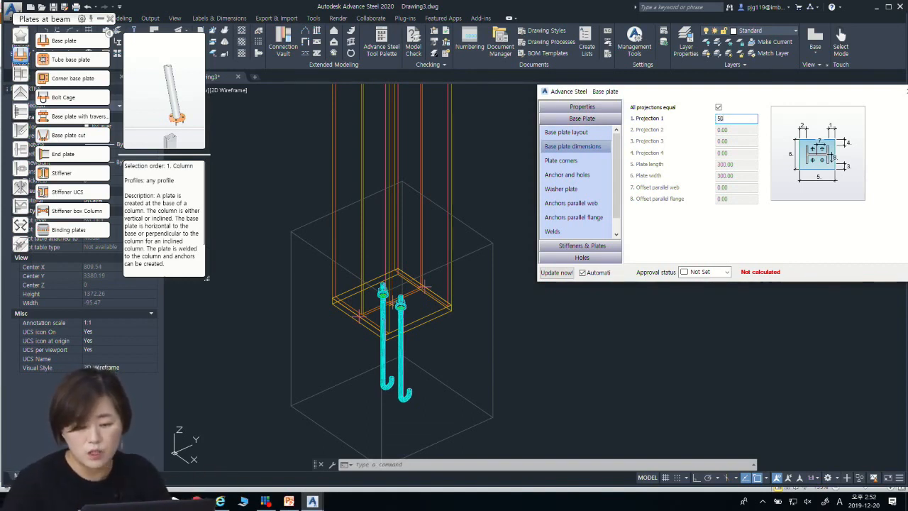
text(50)
key(Return)
click(739, 120)
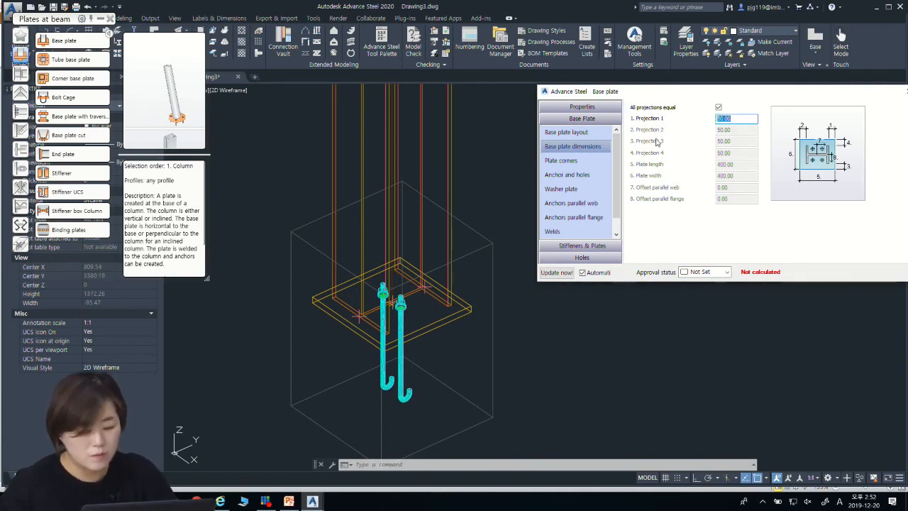
Step: Create flange stiffeners on both sides of the column in the base plate connection
click(593, 246)
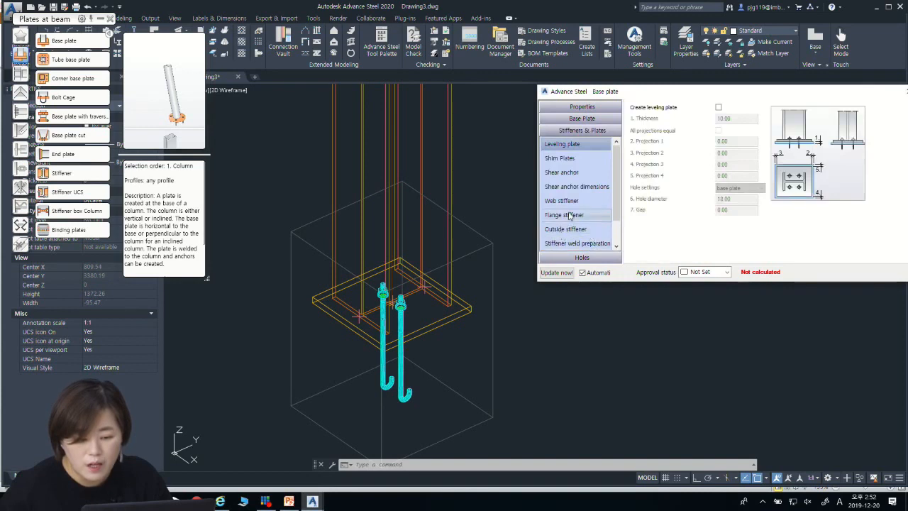
click(573, 216)
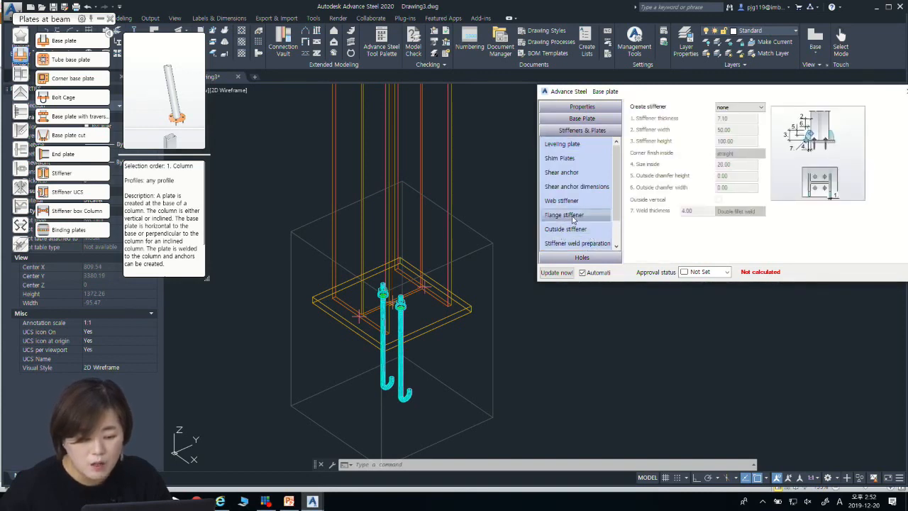
click(738, 107)
click(735, 139)
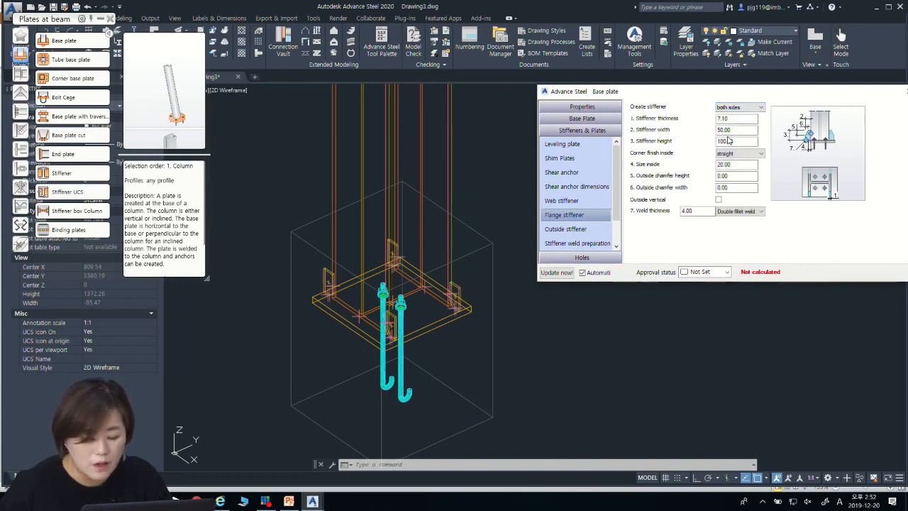
Step: Set all base plate projections to 80 mm and close the connection's properties
click(581, 118)
click(572, 146)
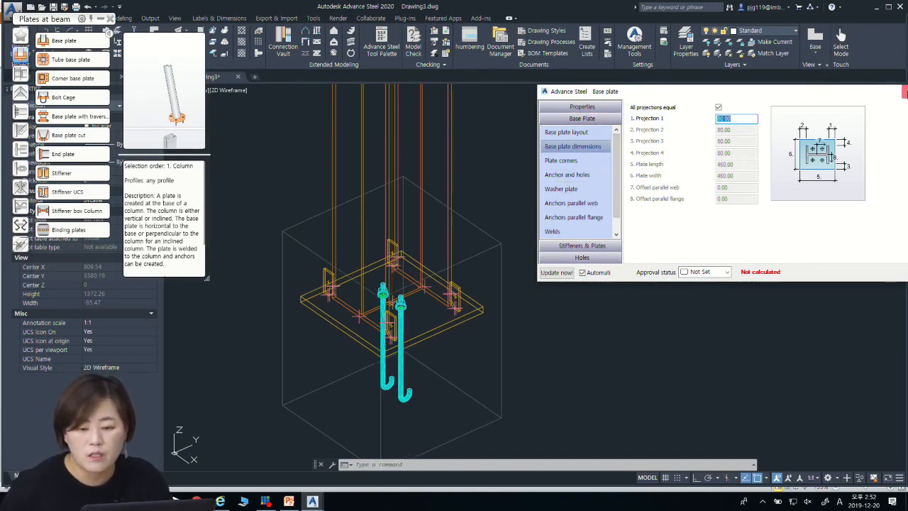
click(904, 91)
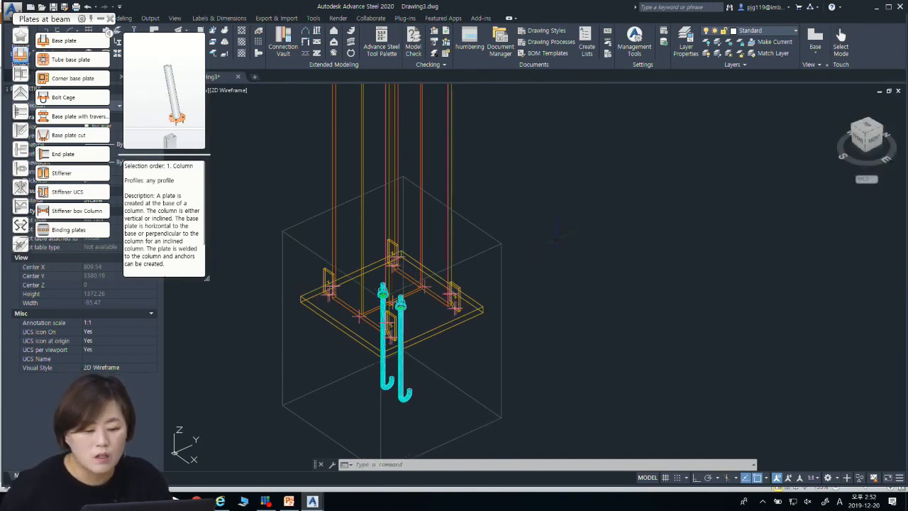
click(868, 126)
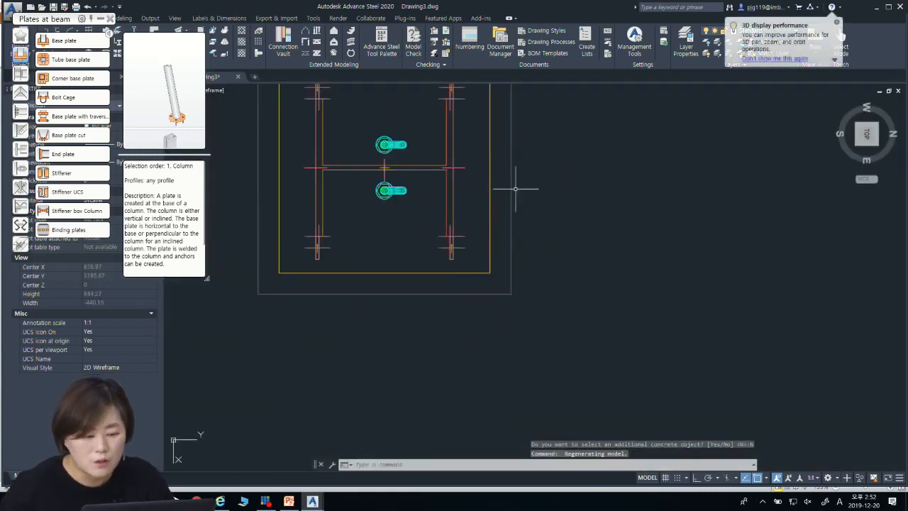
scroll(496, 199, up, 6)
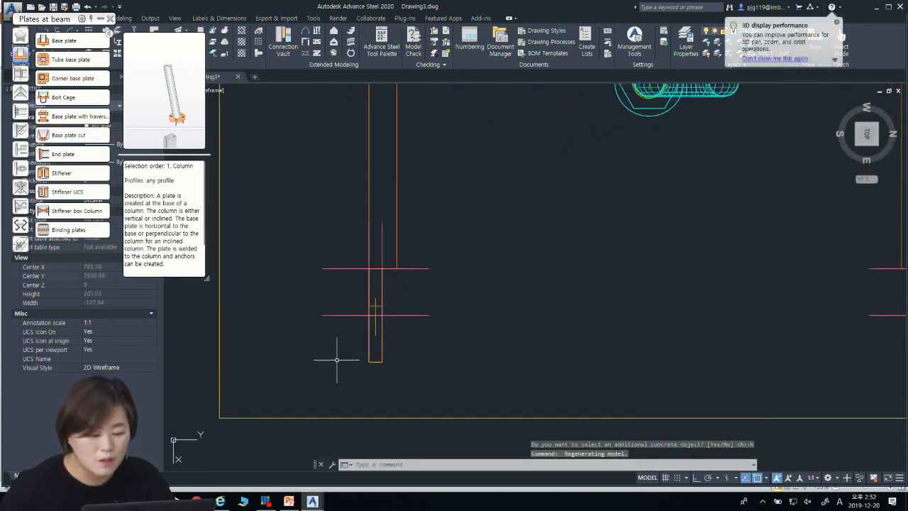
click(345, 385)
click(426, 271)
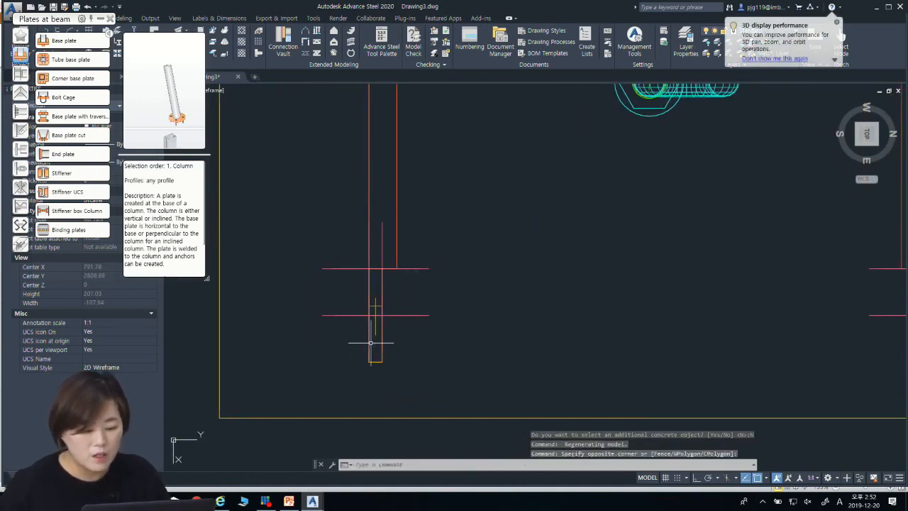
key(Escape)
click(388, 364)
click(365, 355)
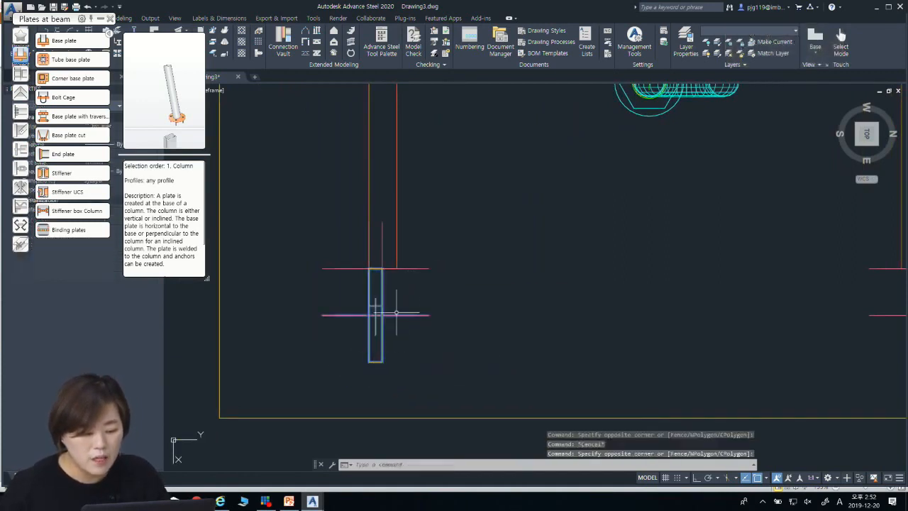
key(Escape)
text(ro)
key(Return)
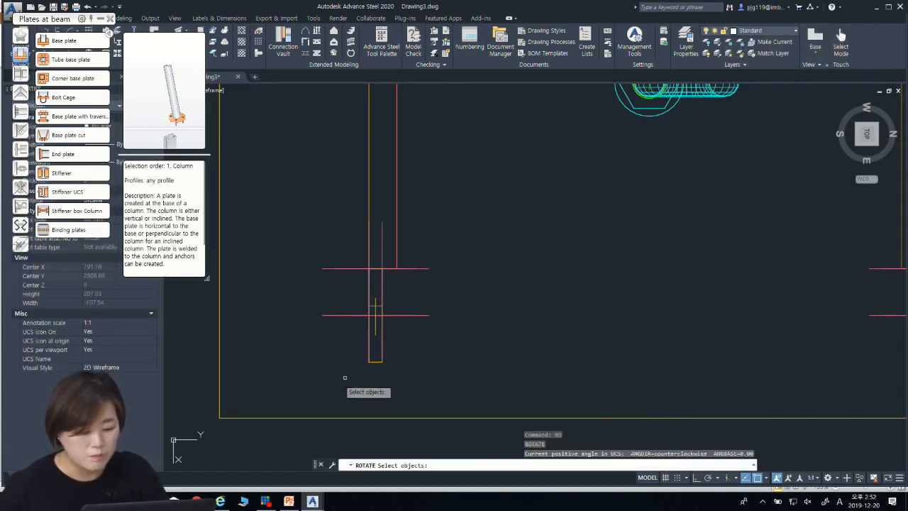
click(452, 232)
key(Escape)
key(Escape)
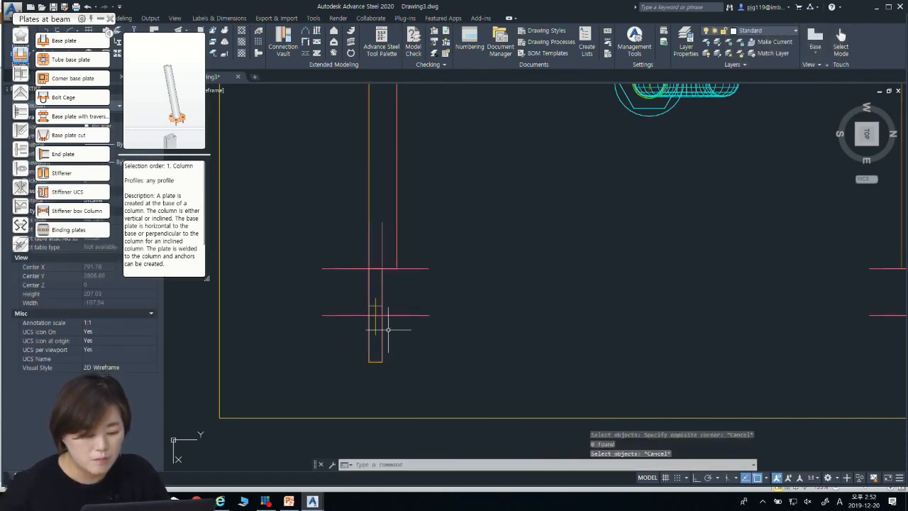
Step: Rotate a copy of the flange stiffener's weld by 90° about the stiffener's corner
click(380, 319)
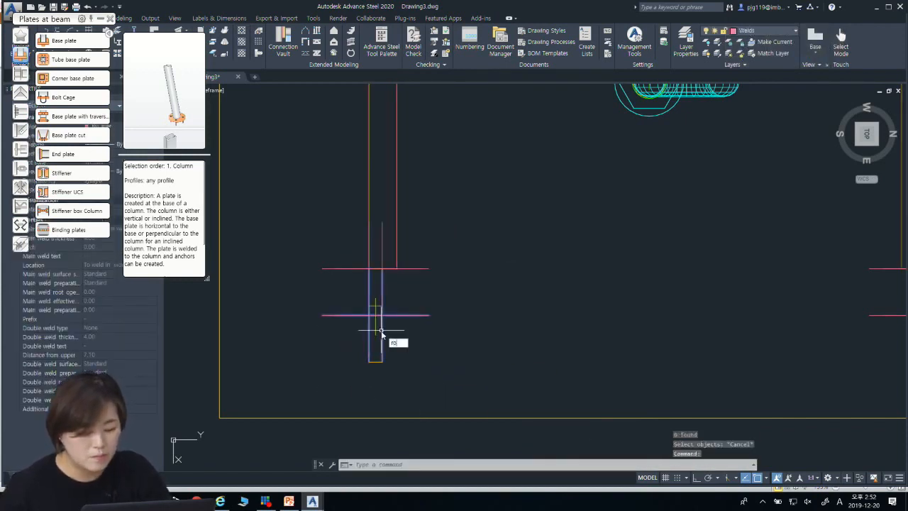
key(Return)
click(369, 269)
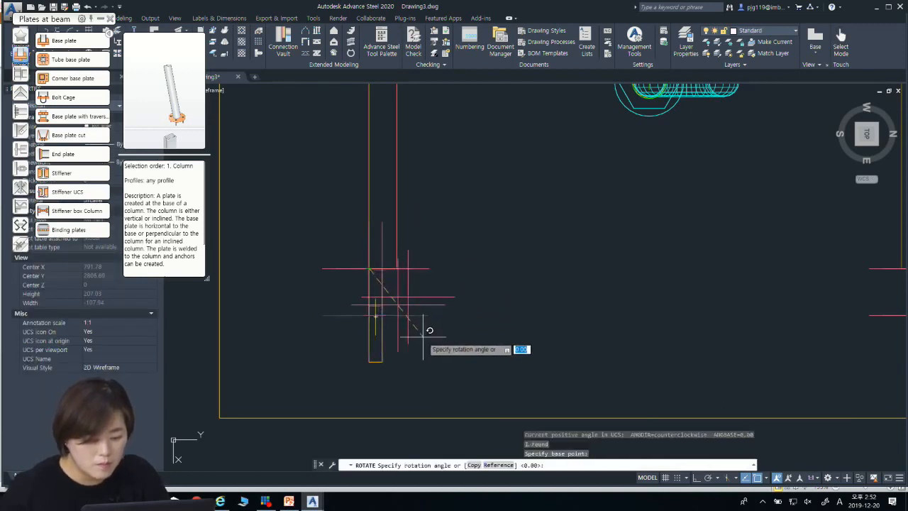
text(c)
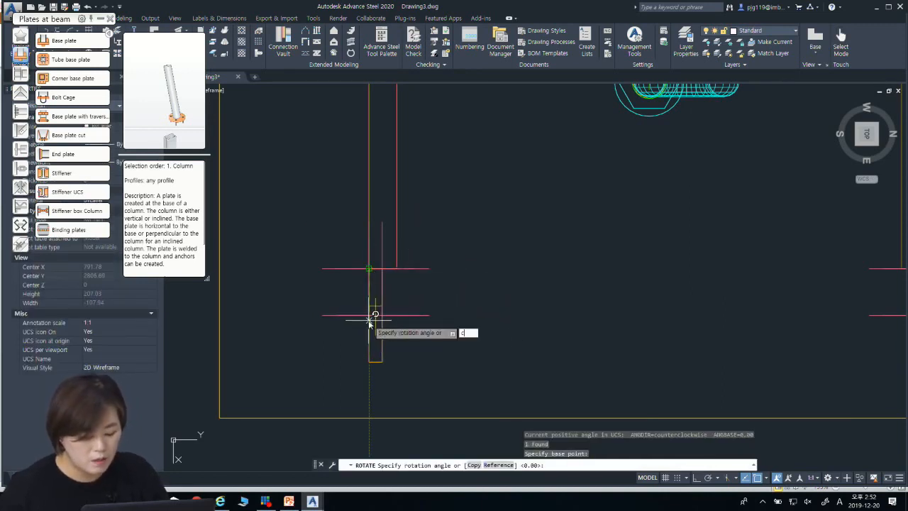
key(Return)
text(90)
key(Return)
key(Escape)
key(Escape)
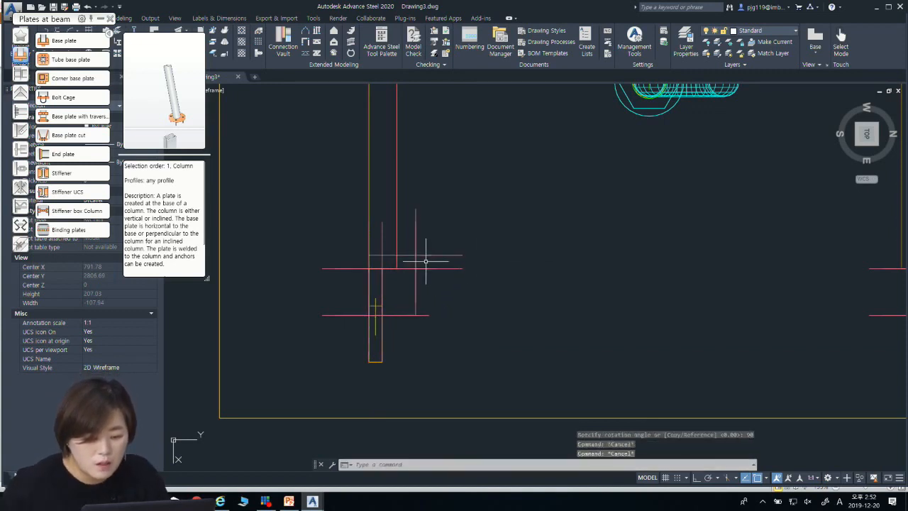
Step: Delete the rotated weld copy beside the flange stiffener
click(425, 261)
click(425, 264)
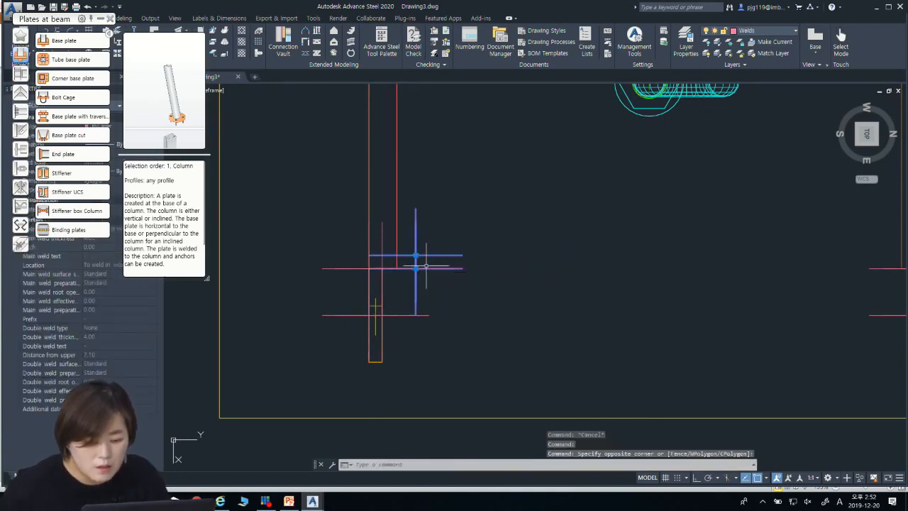
key(Escape)
click(414, 261)
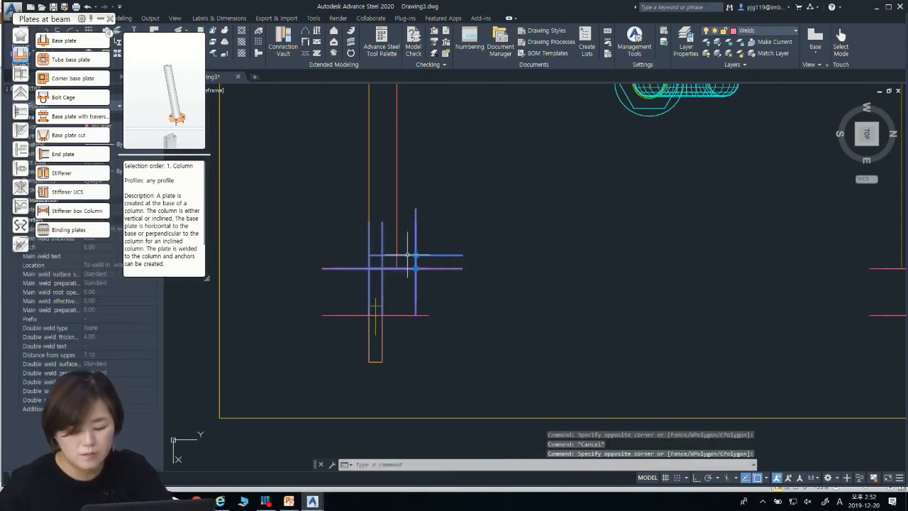
key(Delete)
key(Escape)
key(Escape)
scroll(405, 208, down, 5)
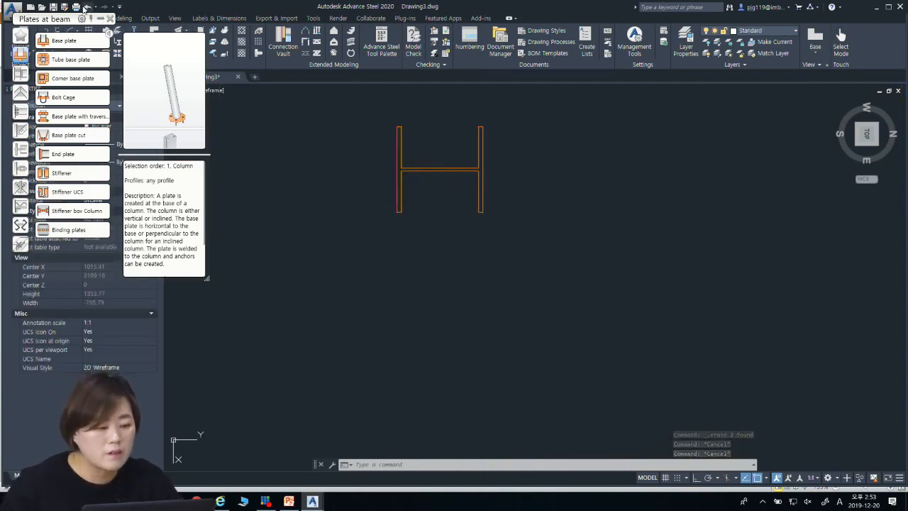
Step: Undo the last edit at the column base
click(86, 8)
scroll(430, 234, down, 15)
key(Escape)
key(Escape)
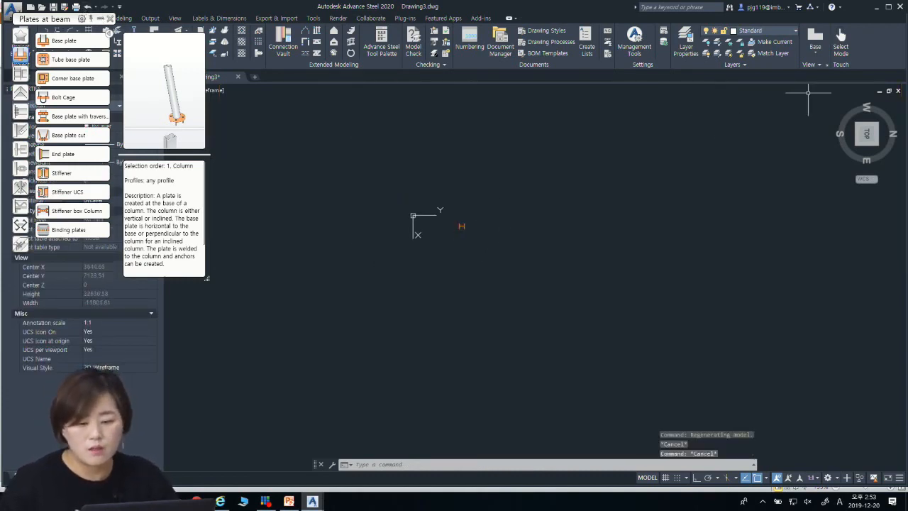
Step: Add a Base plate connection to the column's lower end in an isometric view, without selecting an additional concrete object
click(859, 124)
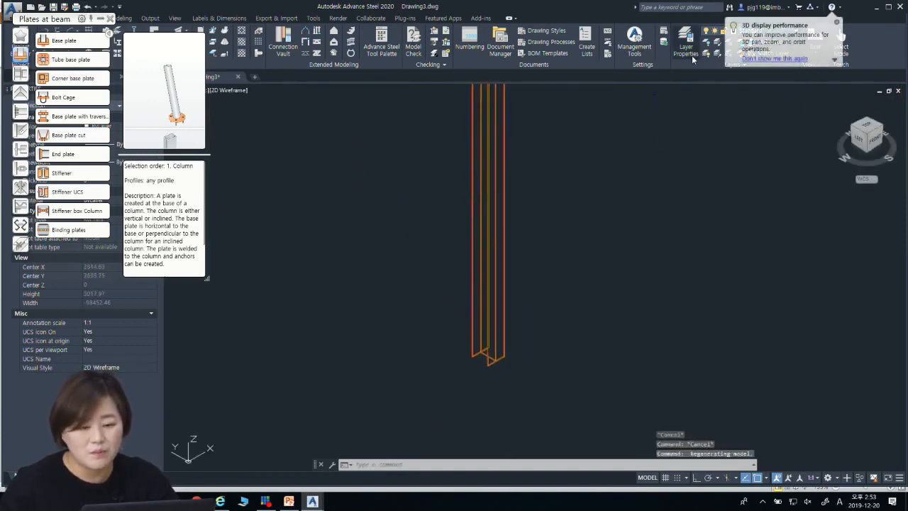
click(65, 40)
click(493, 363)
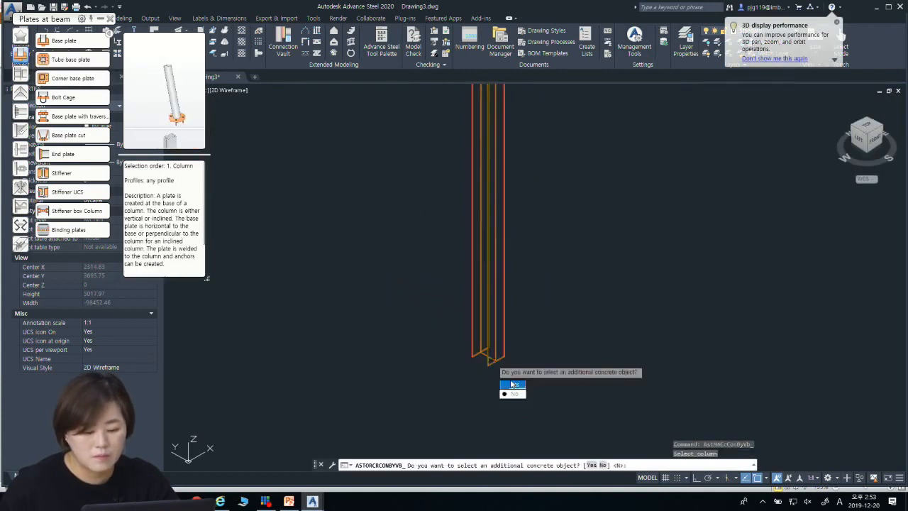
text(n)
key(Return)
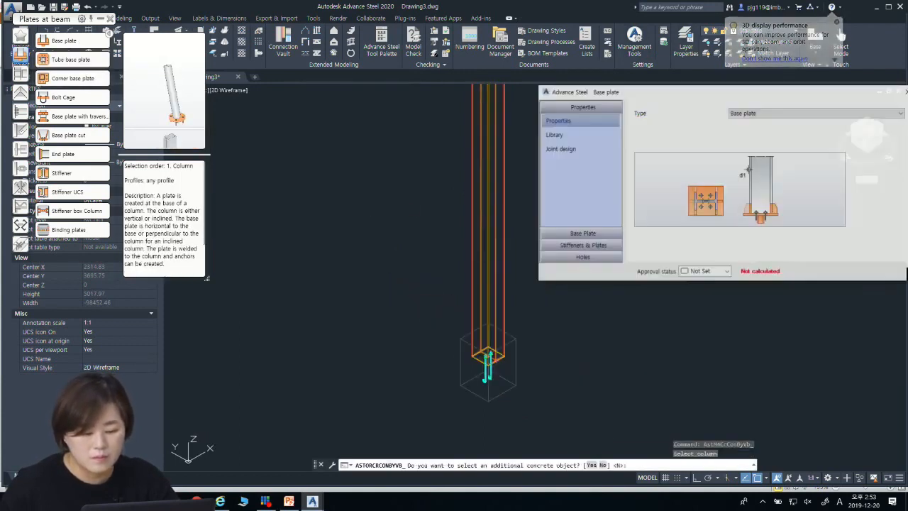
Step: Set the base plate's thickness to 25 mm and all its projections to an equal 70 mm
click(582, 236)
text(2)
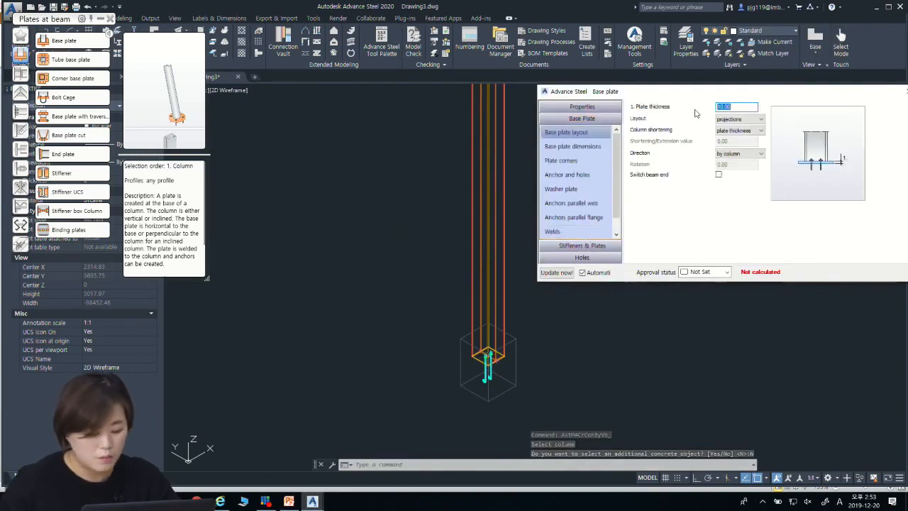
text(5)
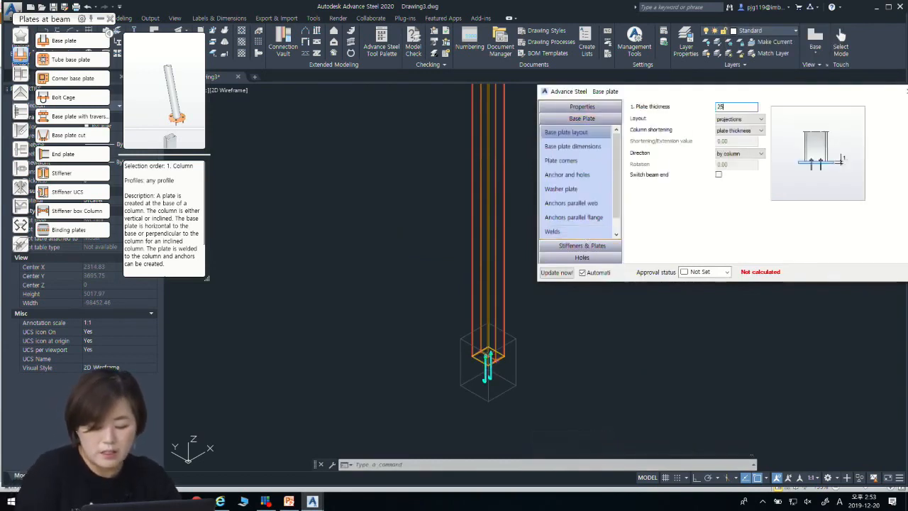
key(Return)
click(572, 146)
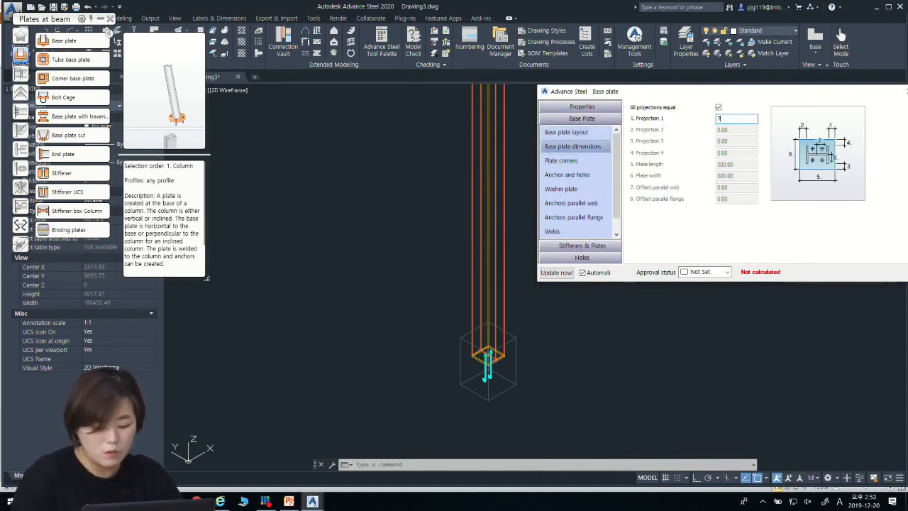
text(70)
key(Return)
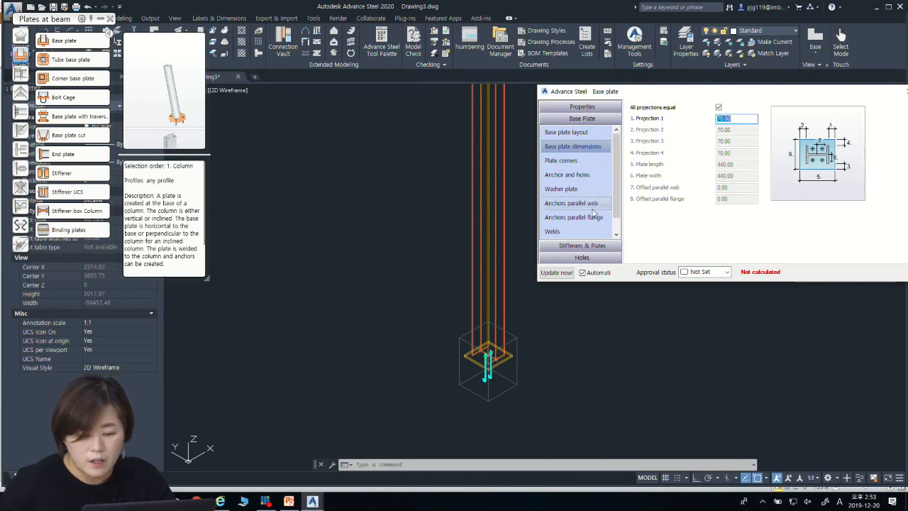
Step: Create flange stiffeners on both sides for the new base plate and close the connection's properties
click(592, 245)
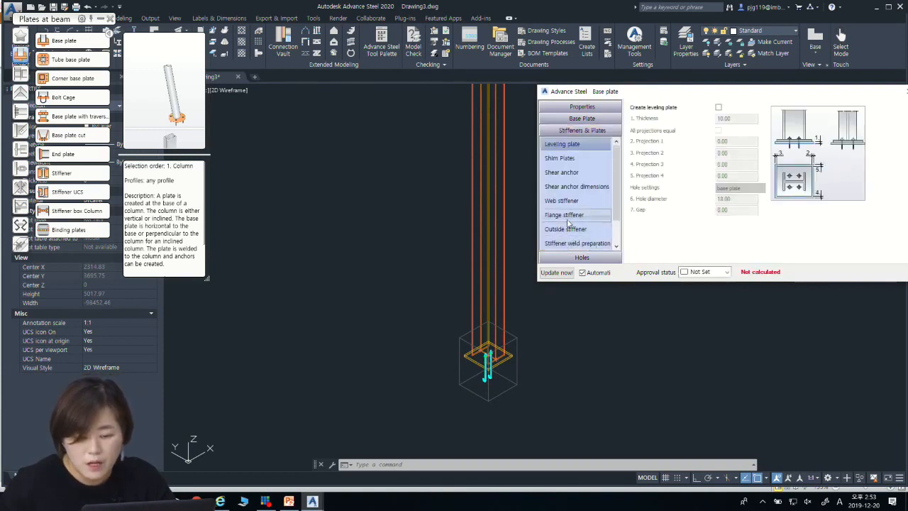
click(572, 216)
click(738, 107)
click(730, 134)
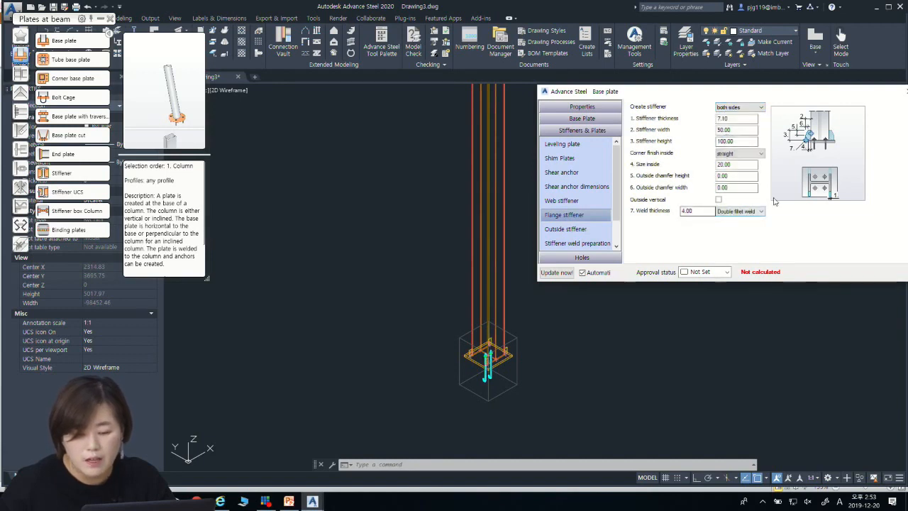
drag(842, 90, 784, 107)
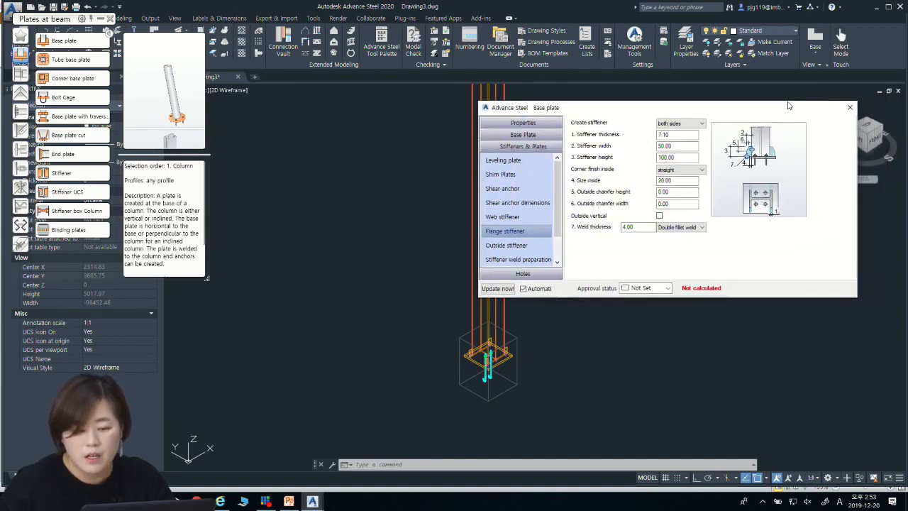
click(849, 108)
Step: Move the connection palette clear of the ribbon and run a collision check on the model
scroll(579, 314, up, 2)
scroll(533, 343, up, 4)
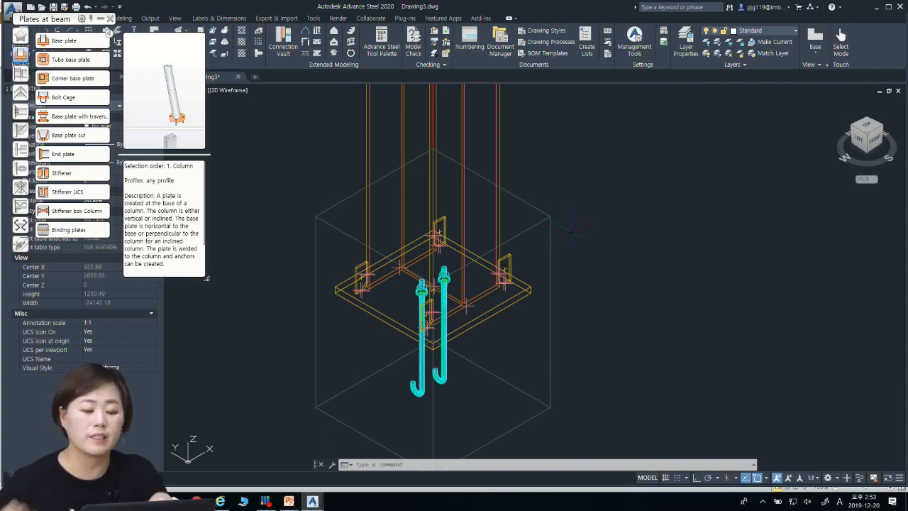
scroll(504, 258, down, 2)
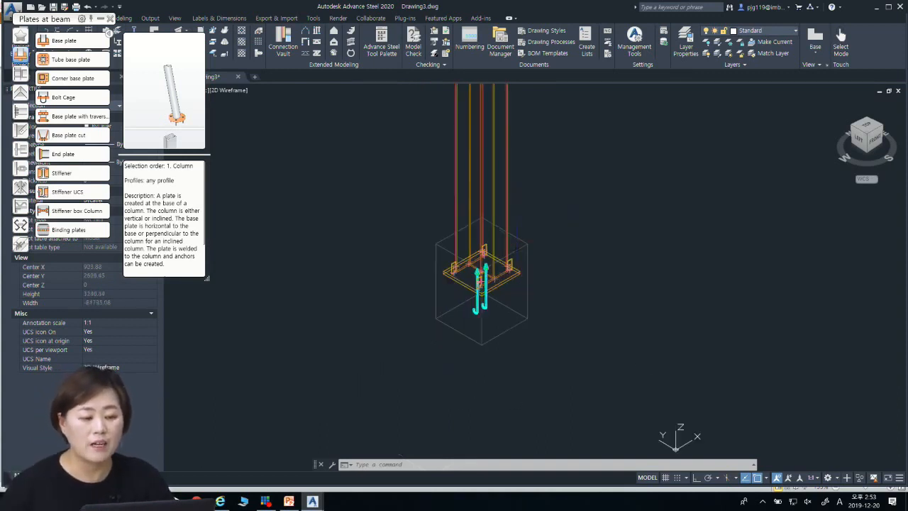
scroll(504, 259, up, 1)
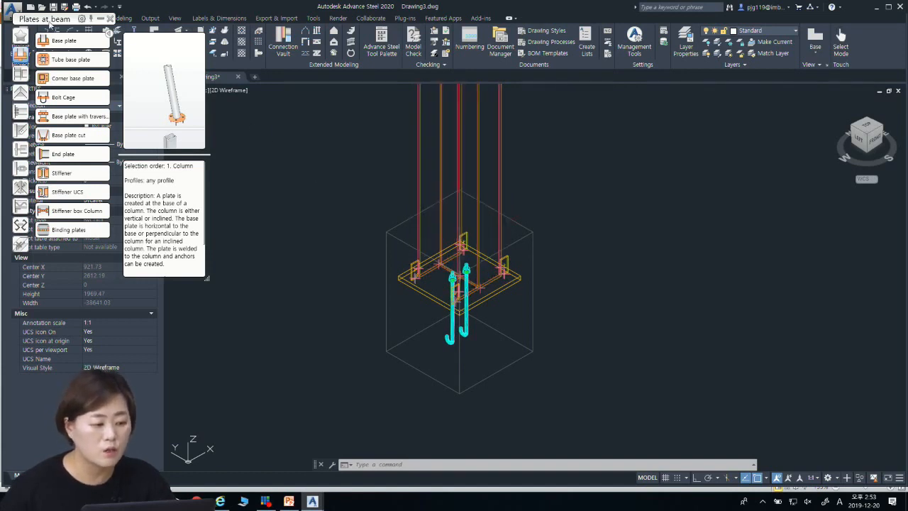
drag(49, 25, 34, 140)
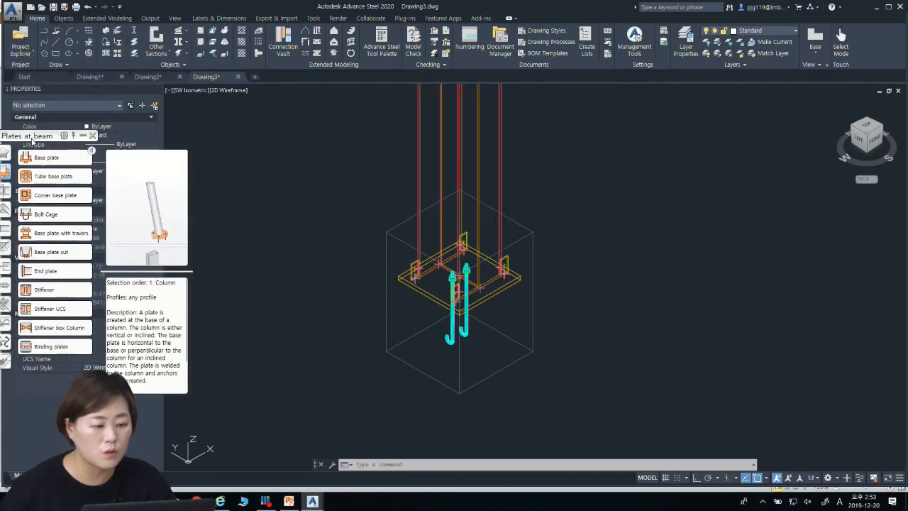
click(122, 18)
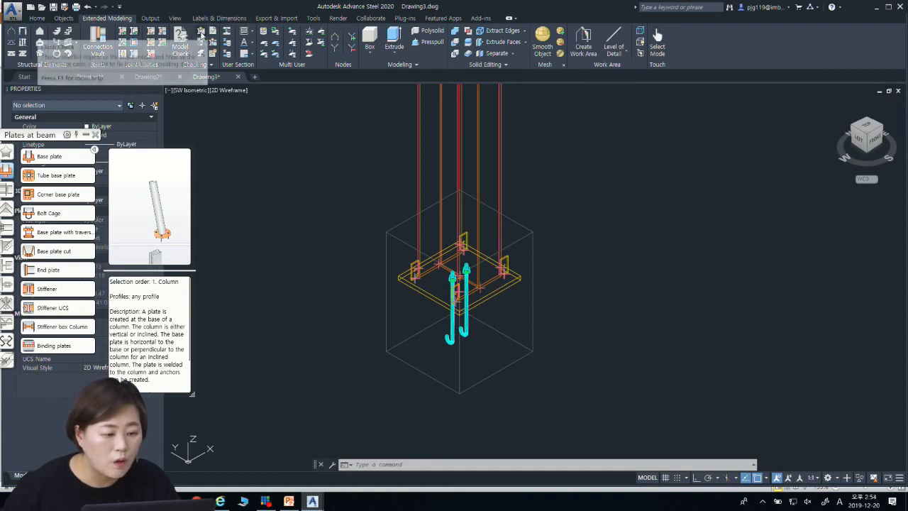
click(201, 34)
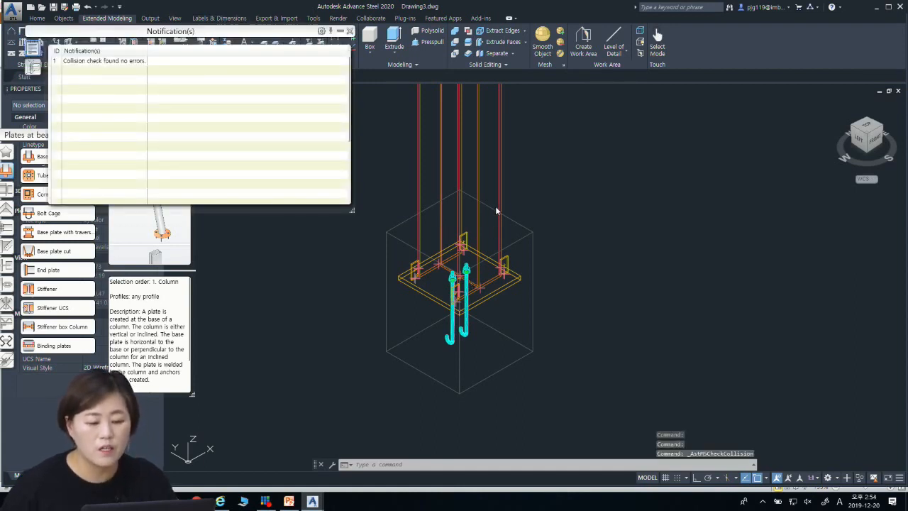
Step: Close the collision check results and window-select the base plate and stiffeners at the column's foot
click(349, 31)
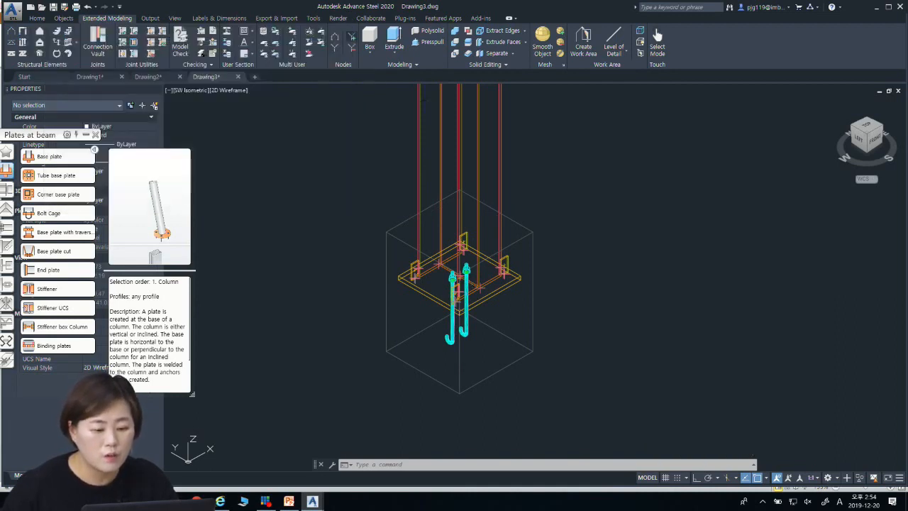
click(369, 190)
click(630, 364)
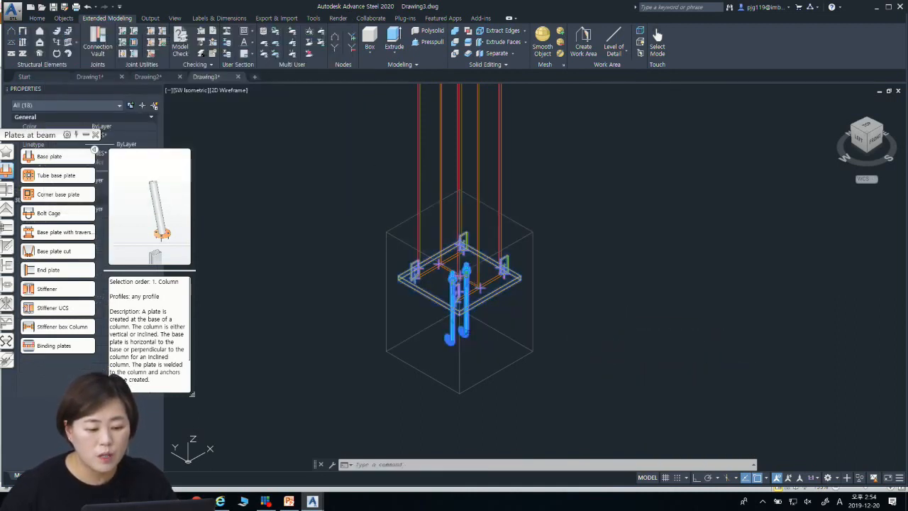
key(Escape)
mouse_move(605, 335)
shift+middle_down()
mouse_move(678, 258)
mouse_move(743, 153)
shift+middle_up()
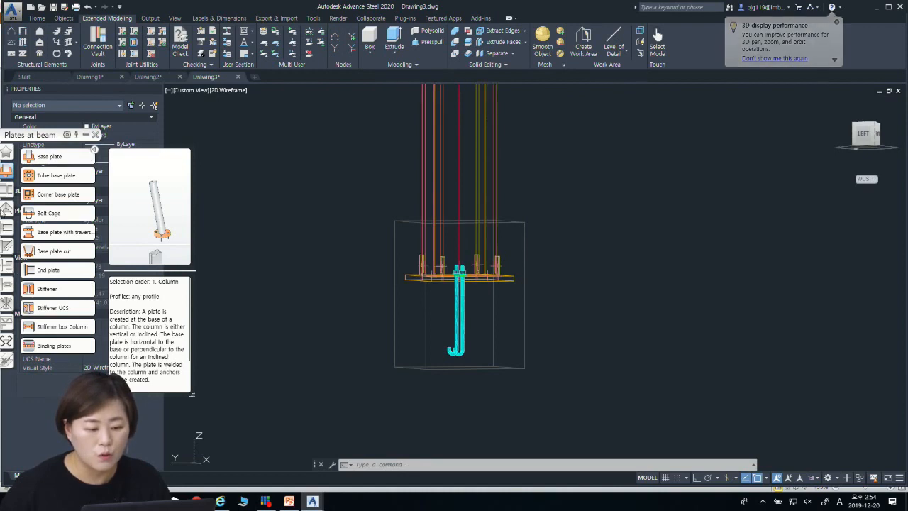
drag(367, 241, 589, 312)
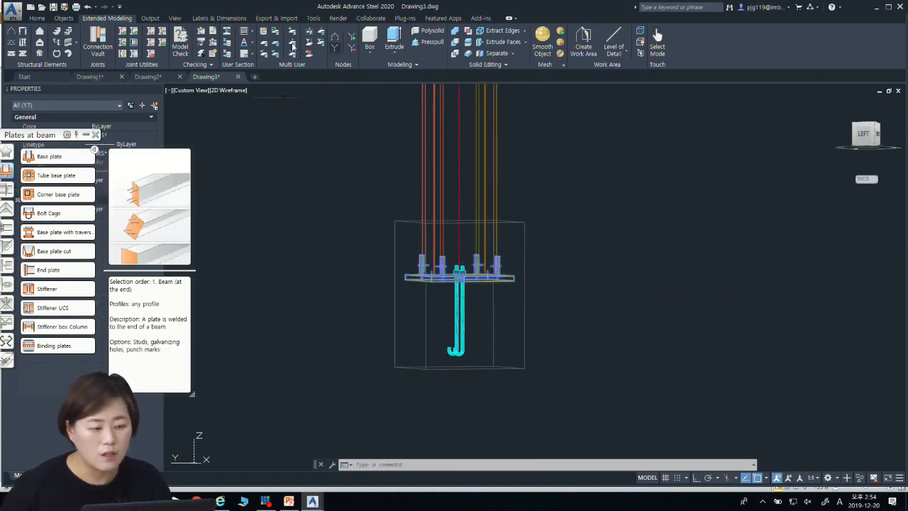
click(37, 18)
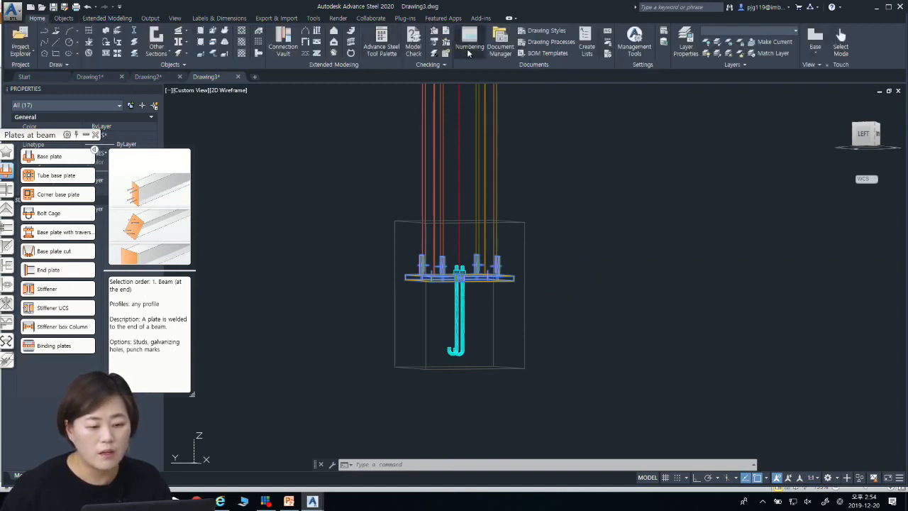
click(638, 43)
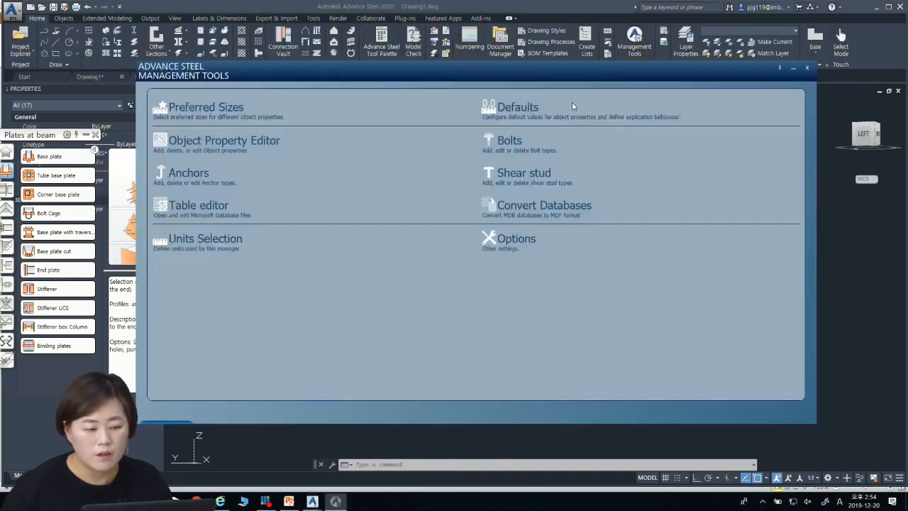
click(807, 68)
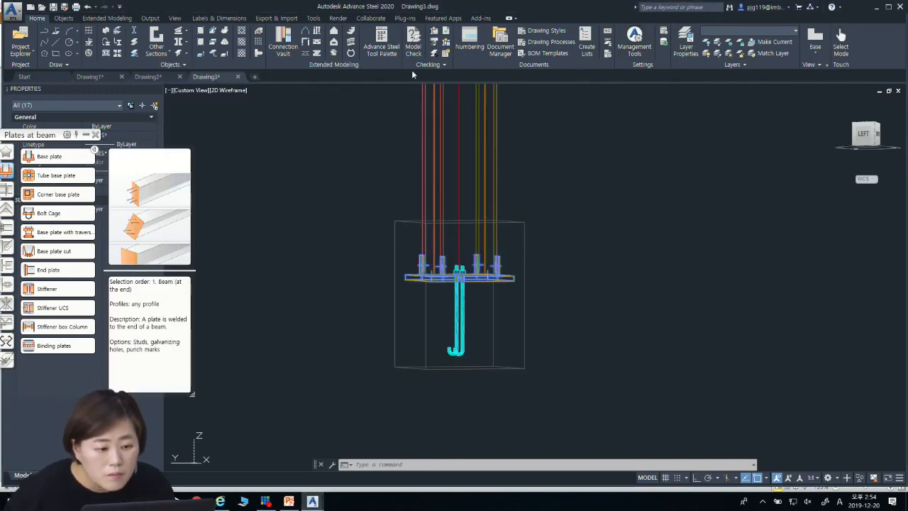
Step: Open the Advance Steel tool palette clear of the connection palette, and mark the objects connected to the selected base plate parts
click(379, 53)
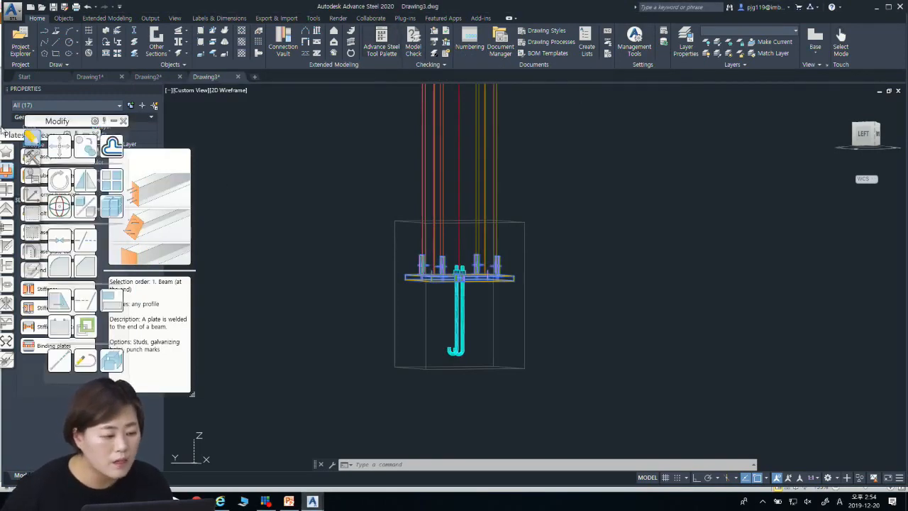
drag(13, 139, 612, 105)
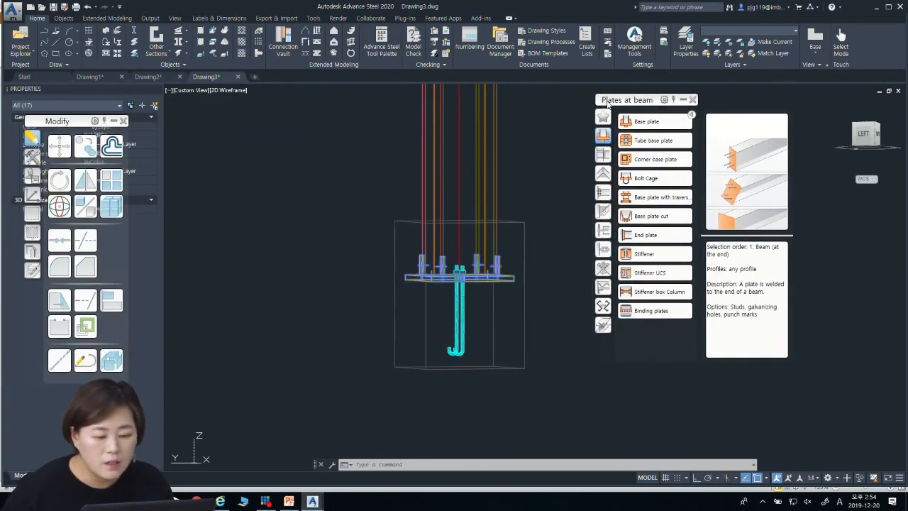
click(32, 214)
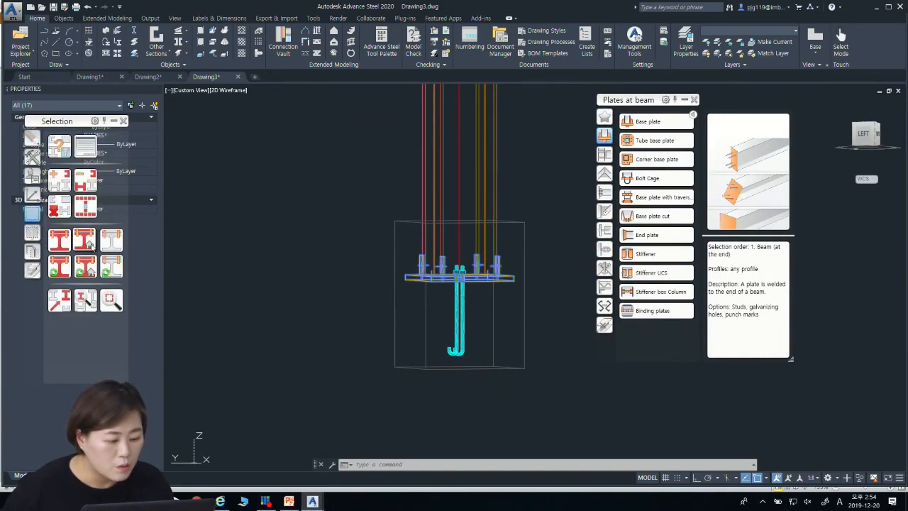
shift+middle_drag(568, 275, 540, 278)
middle_drag(540, 278, 496, 327)
shift+middle_drag(507, 283, 497, 306)
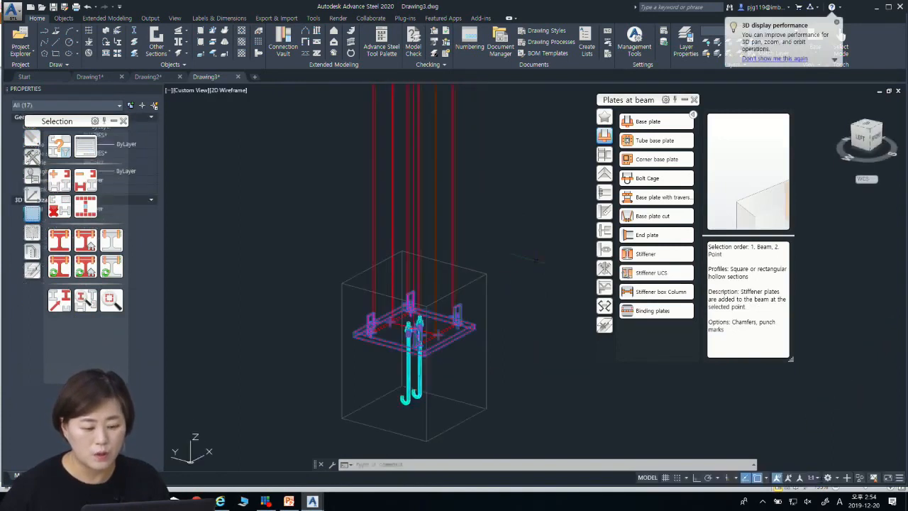
click(536, 260)
key(Escape)
key(Escape)
middle_drag(441, 355, 468, 291)
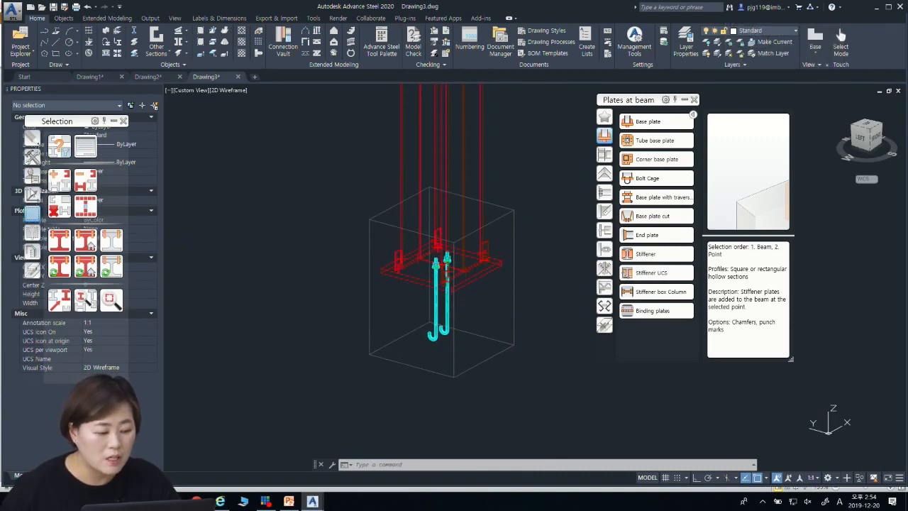
Step: Try to define a custom connection template on the column with the 1 beam with end method
click(32, 175)
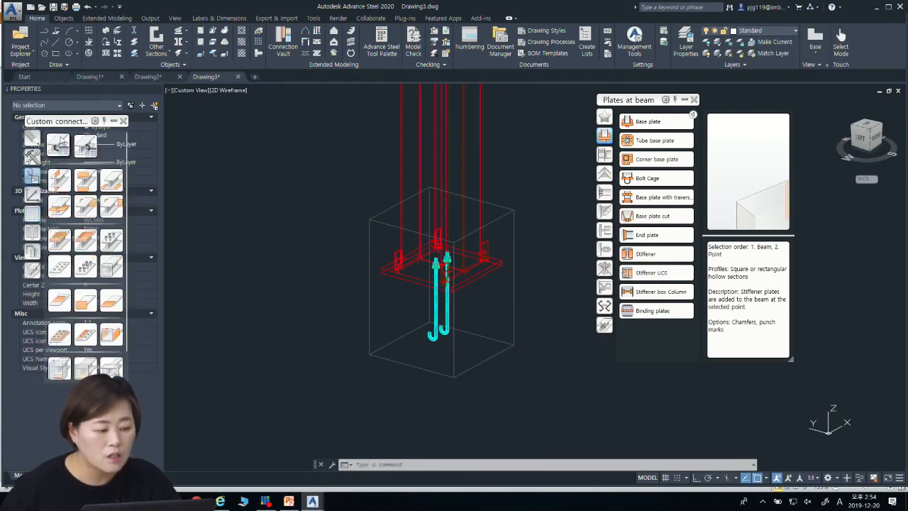
click(61, 147)
drag(419, 177, 672, 141)
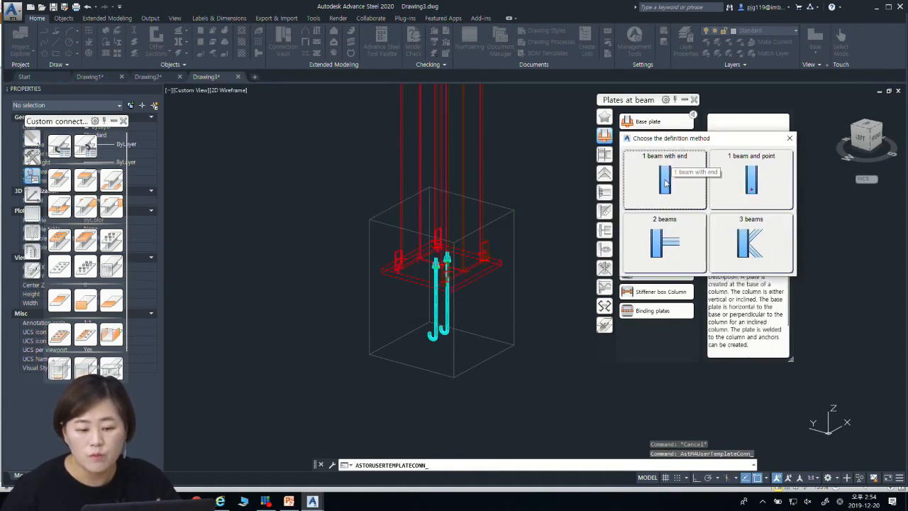
click(665, 182)
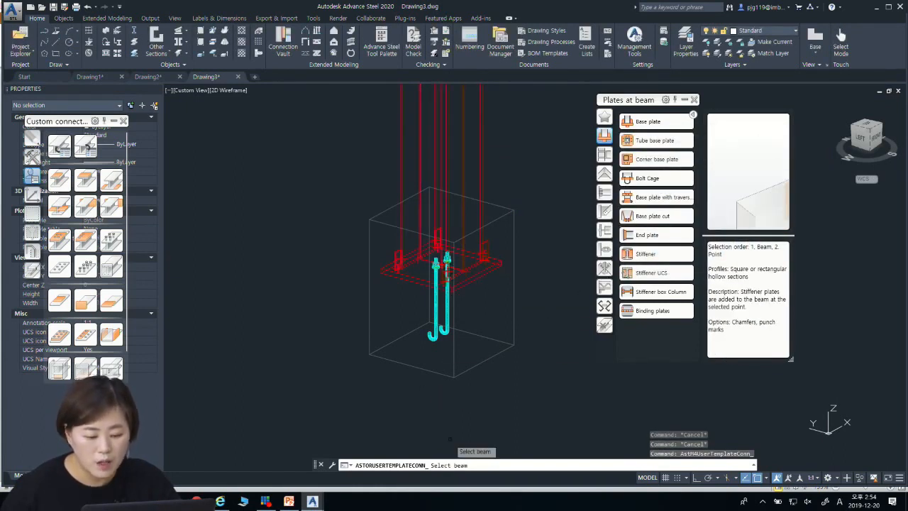
click(451, 124)
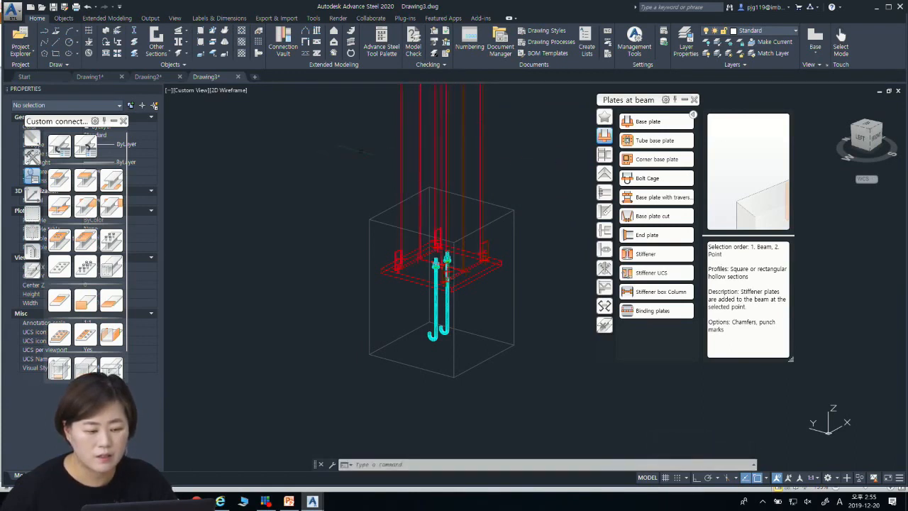
click(60, 147)
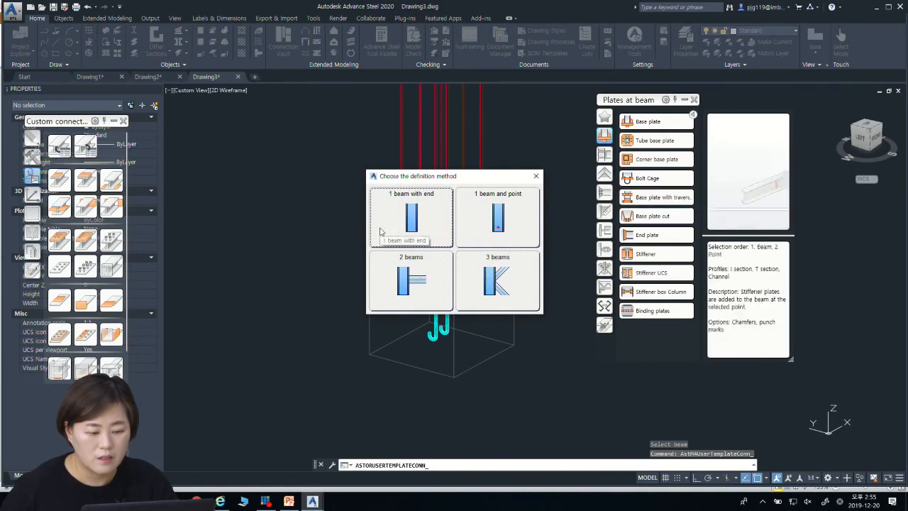
click(395, 224)
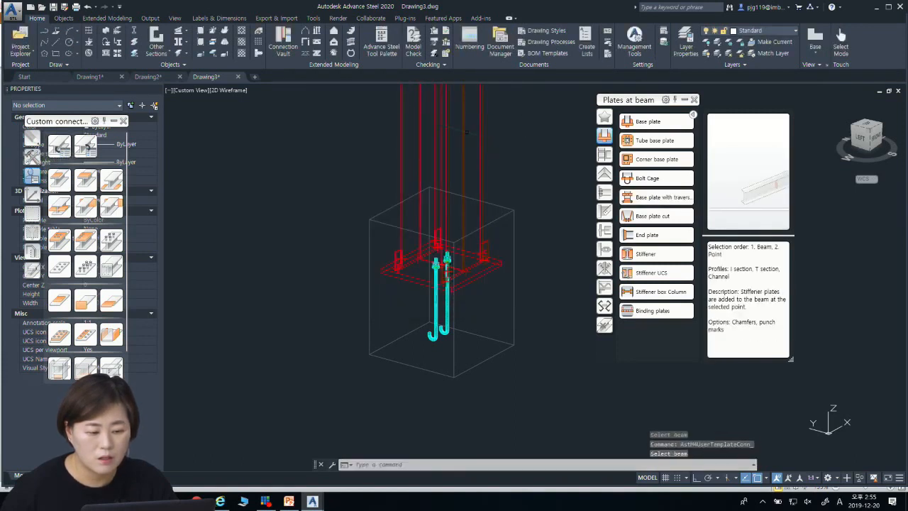
key(Escape)
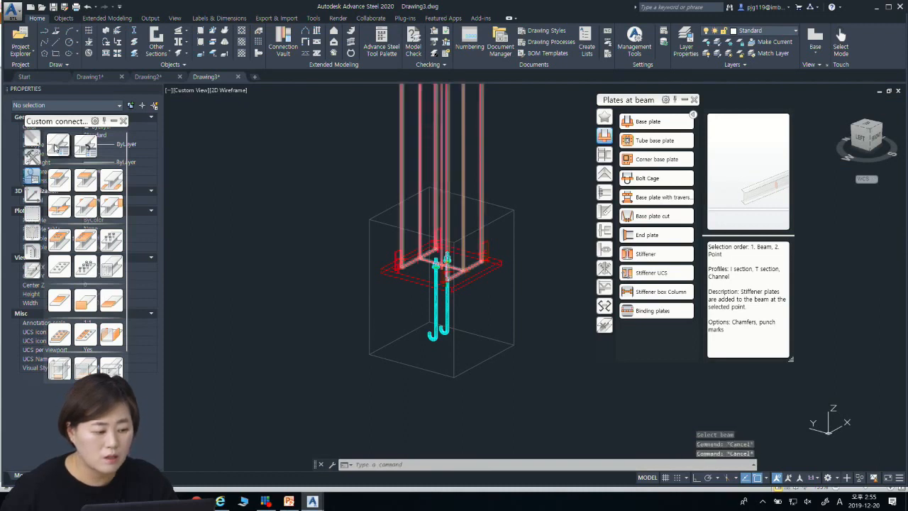
Step: Create a custom connection template on the column with the 1 beam with end method and name it "beam with one end"
key(Up)
key(Return)
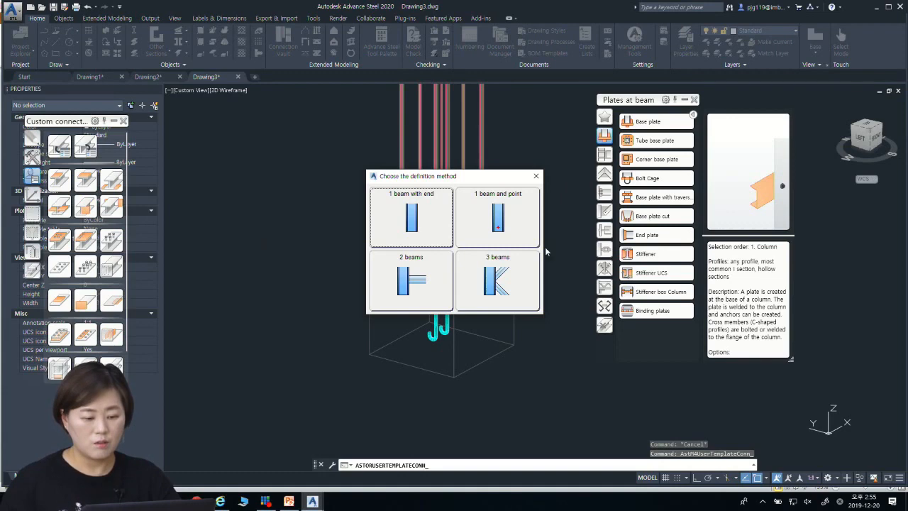
click(424, 218)
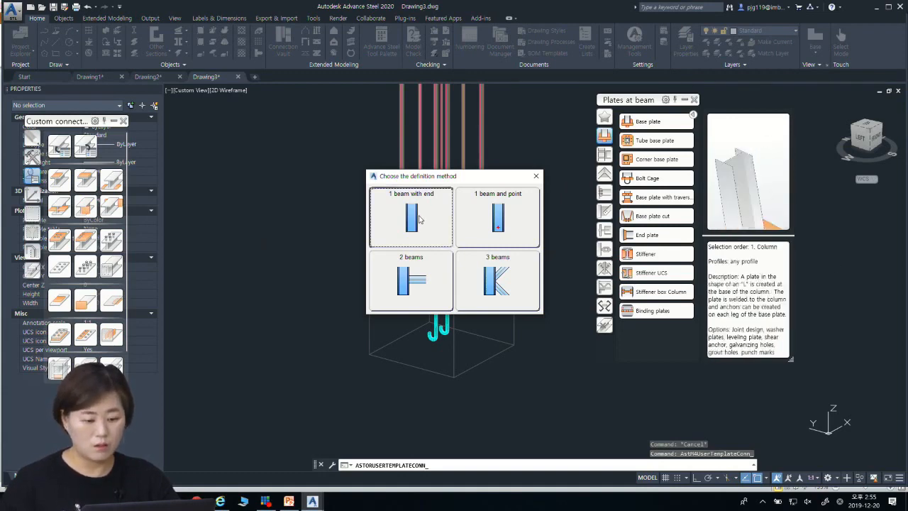
click(435, 167)
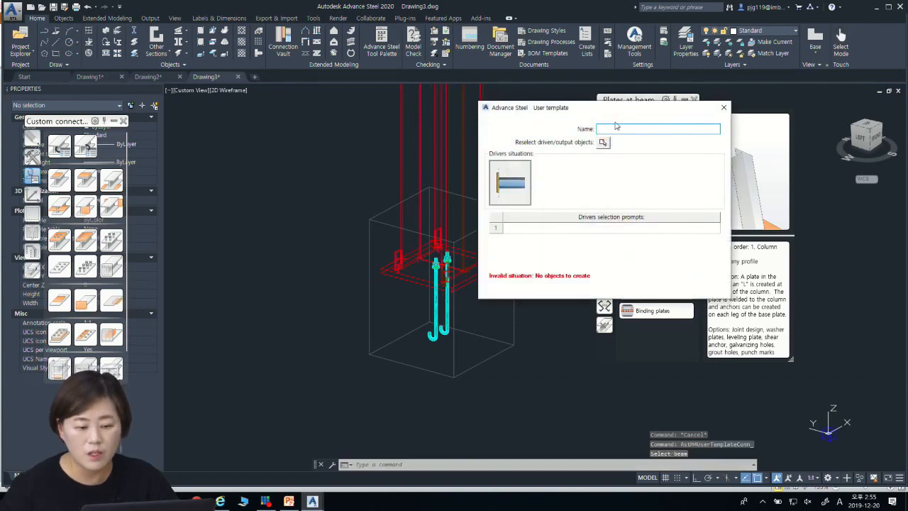
text(b)
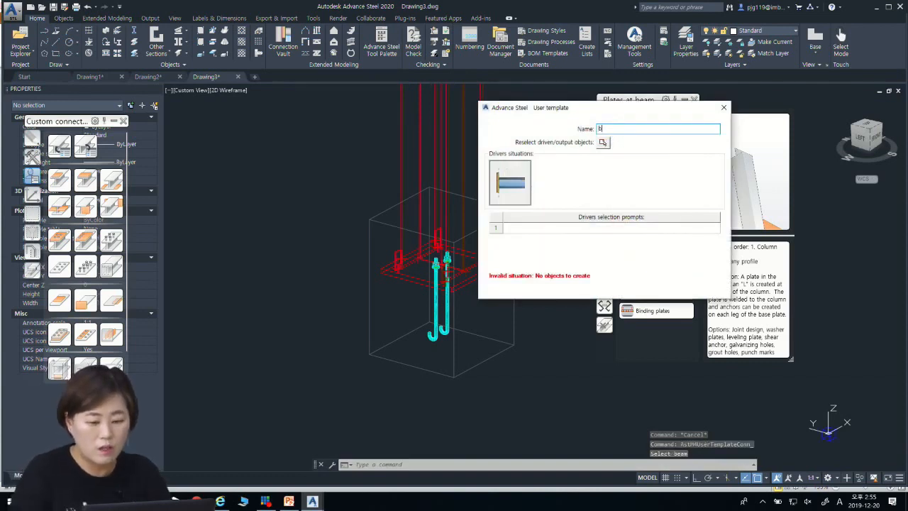
text(eam with one)
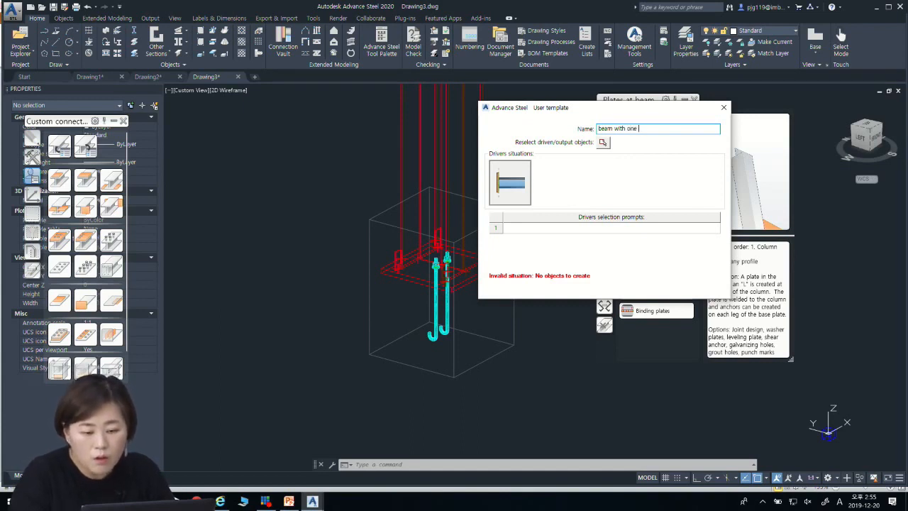
text(nd)
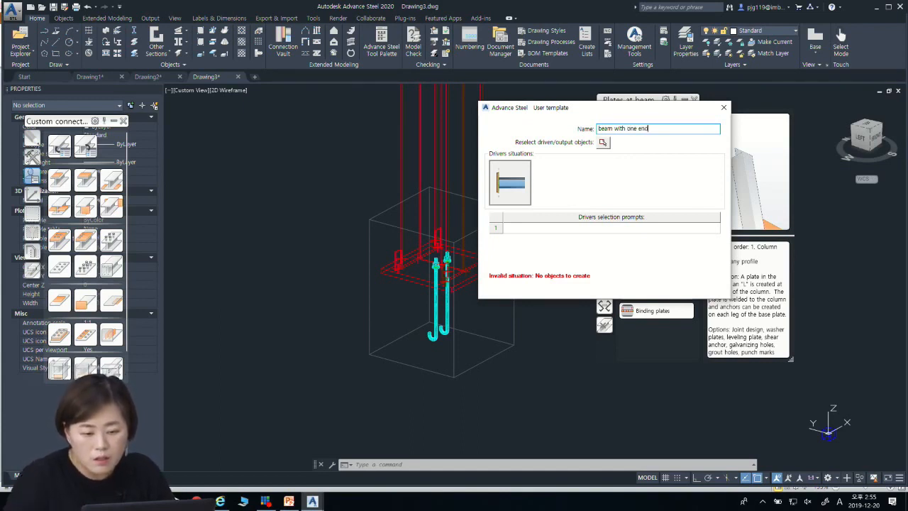
Step: Assign the base plate, stiffeners and anchors at the column's foot as the template's output objects
click(602, 142)
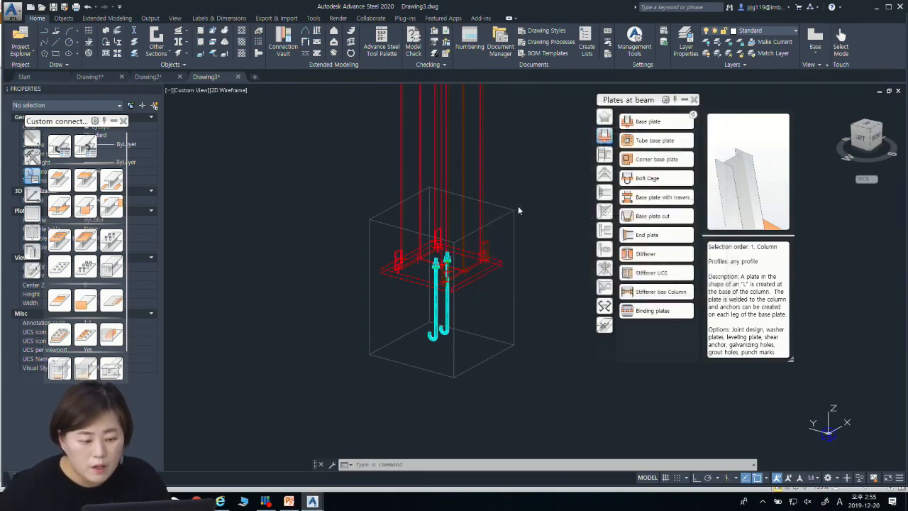
click(336, 197)
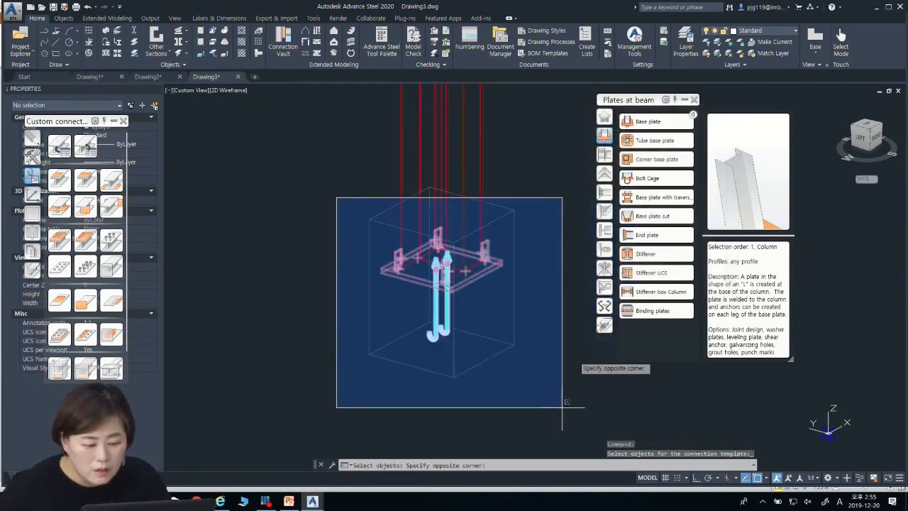
click(575, 366)
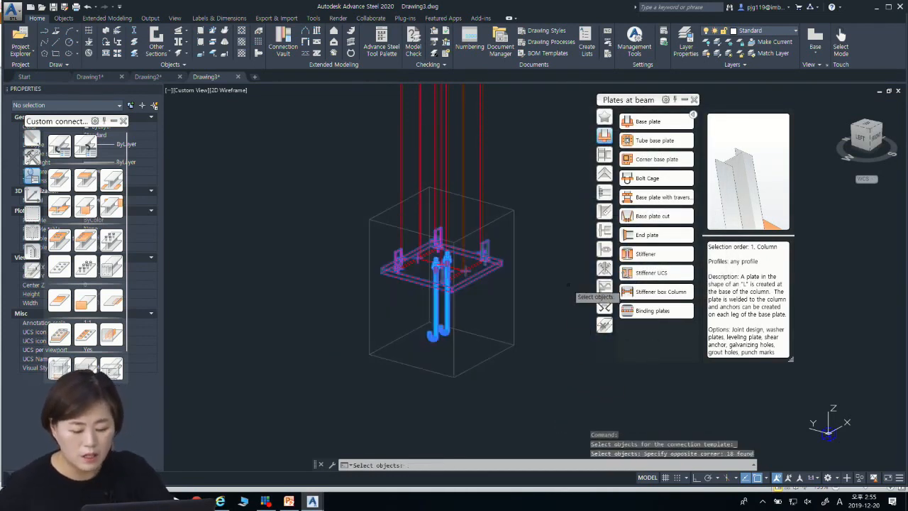
key(Return)
Step: Set the template's driver selection prompt to "beam" and finish the template definition
click(620, 229)
text(beam)
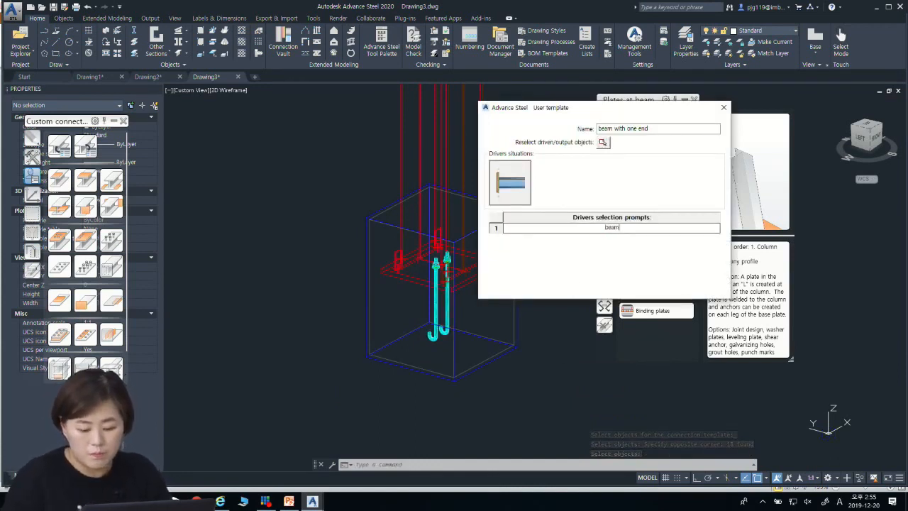
key(Return)
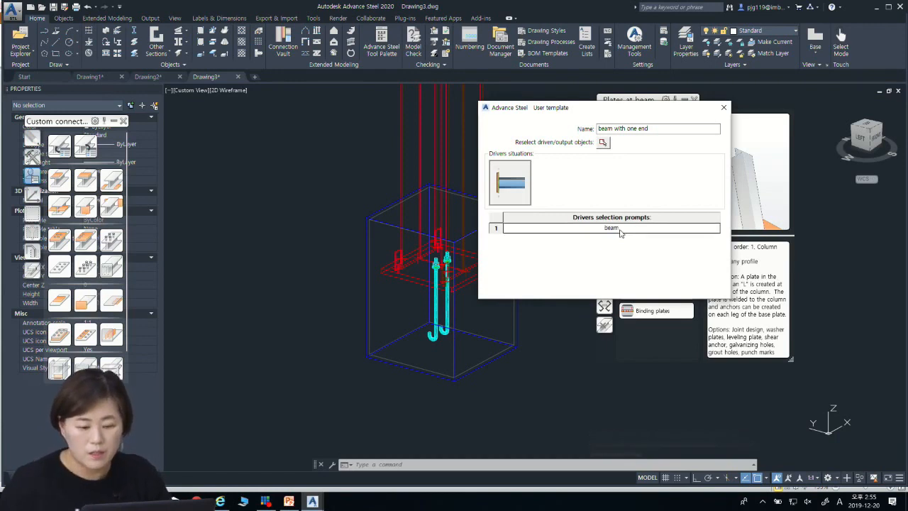
click(724, 107)
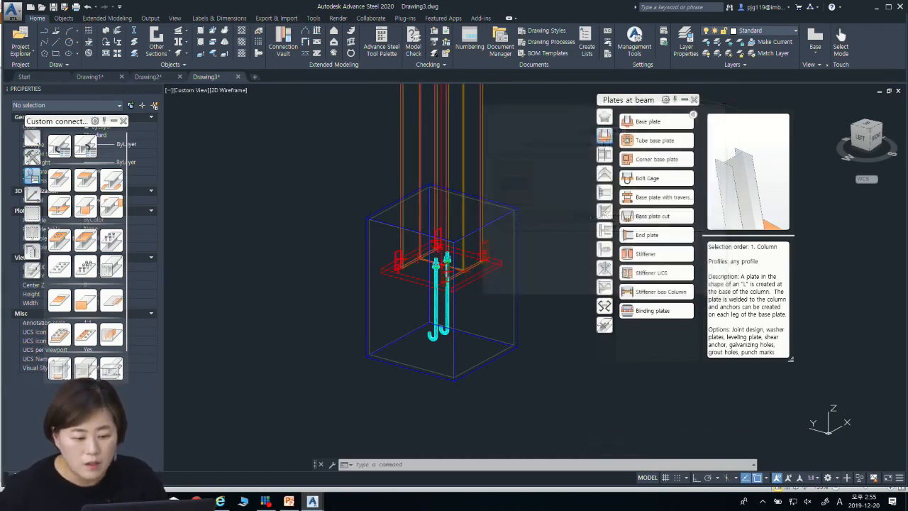
Step: Copy the column alone, without its base connection, three times in a row roughly along the X axis
scroll(405, 230, down, 3)
scroll(419, 244, up, 5)
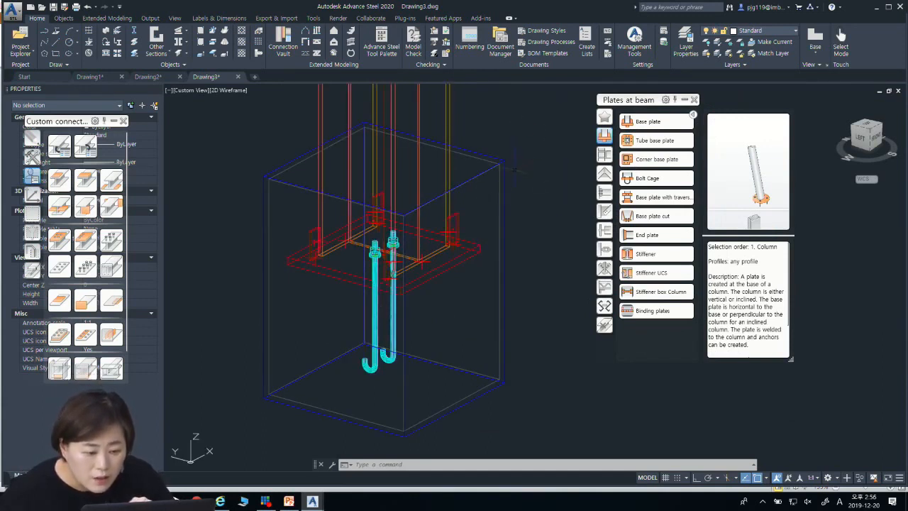
scroll(452, 207, down, 5)
middle_drag(453, 207, 349, 281)
scroll(320, 115, down, 2)
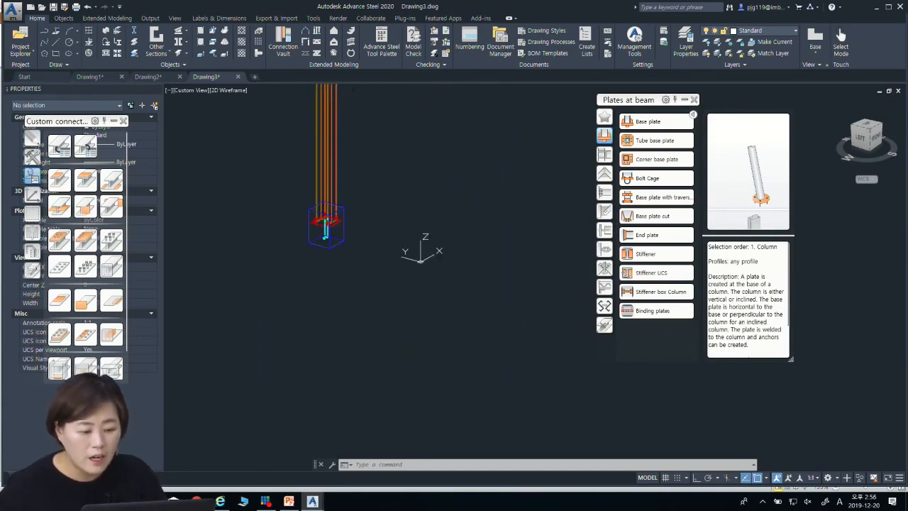
middle_drag(411, 108, 412, 224)
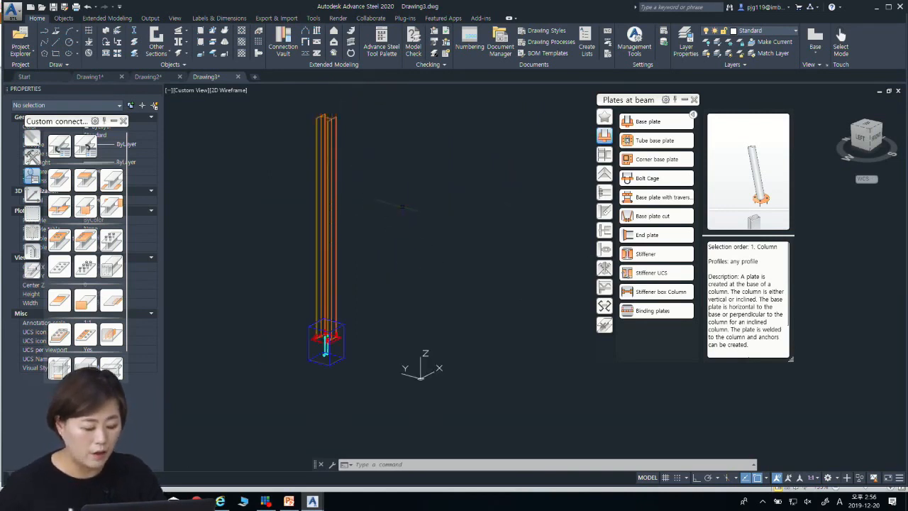
right_click(406, 202)
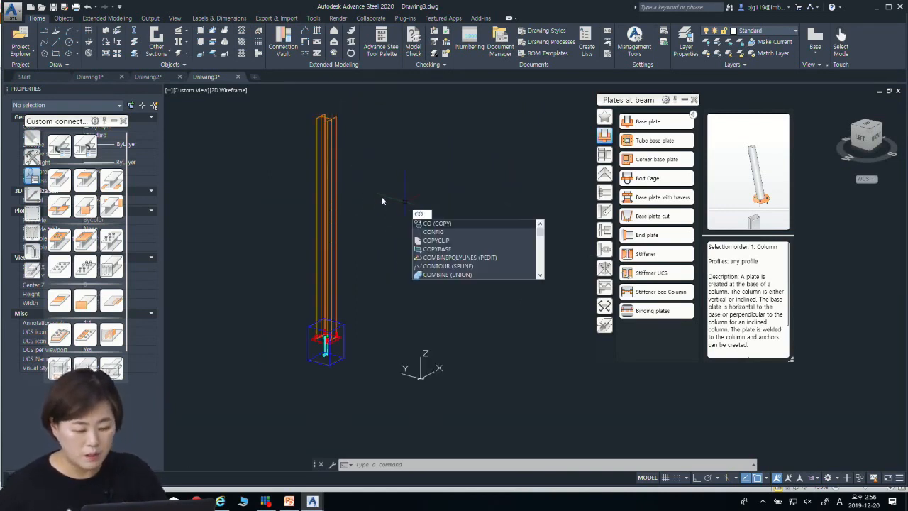
key(Escape)
key(Escape)
text(co)
key(Return)
click(335, 186)
key(Return)
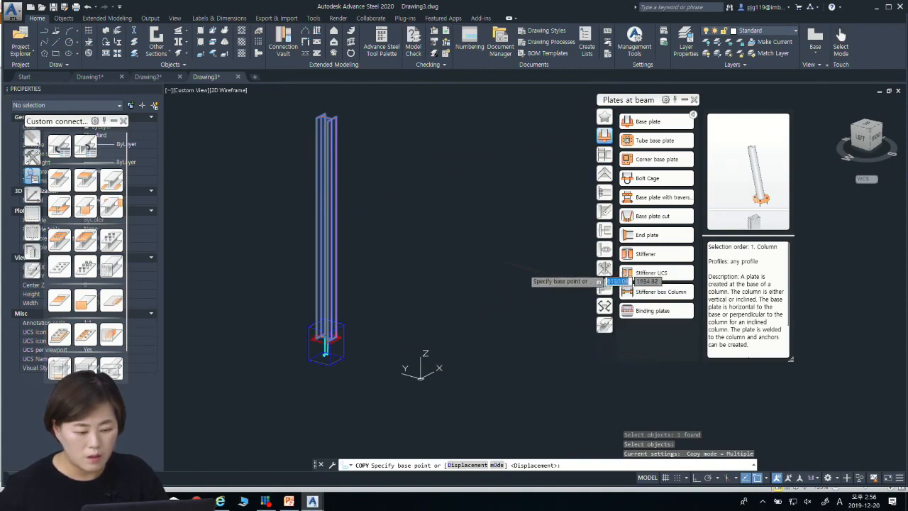
scroll(229, 312, down, 2)
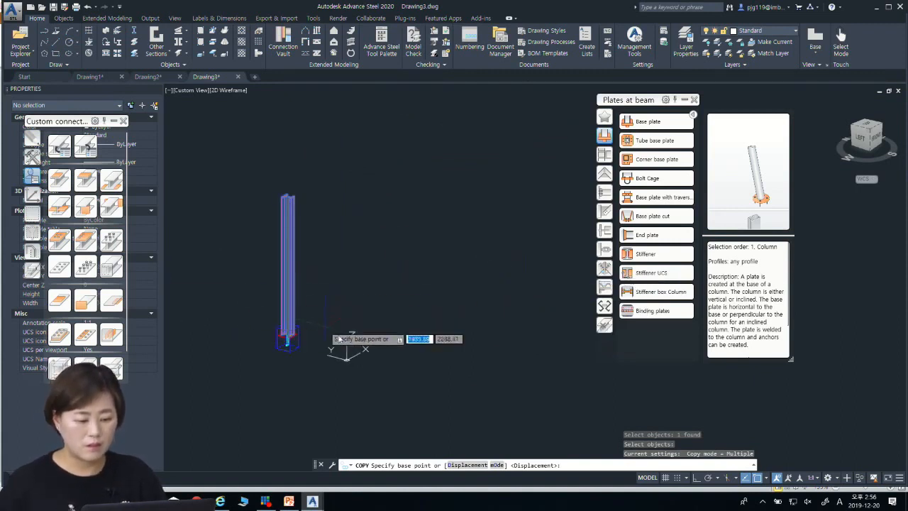
click(419, 408)
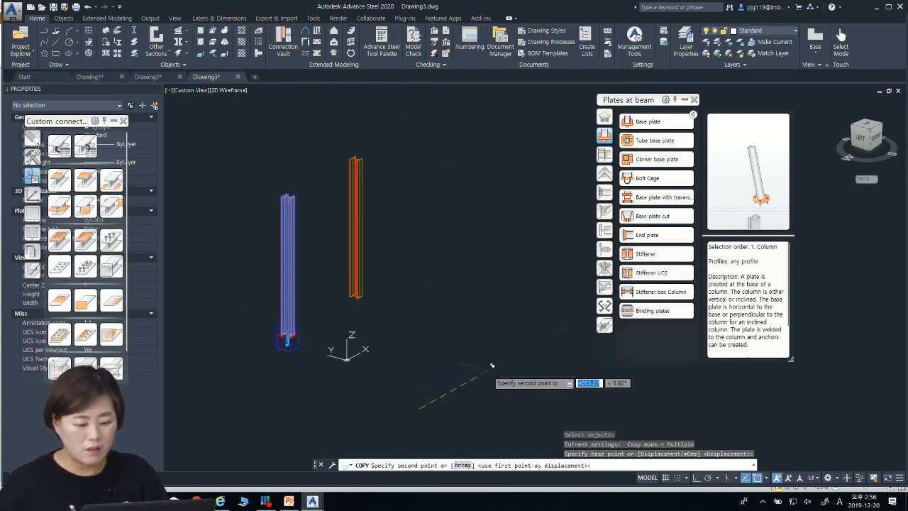
click(488, 369)
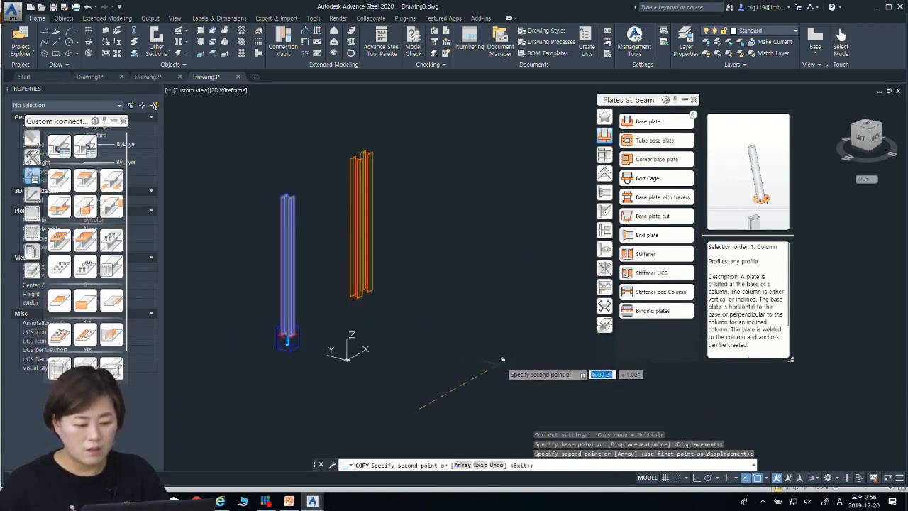
click(577, 309)
key(Escape)
key(Escape)
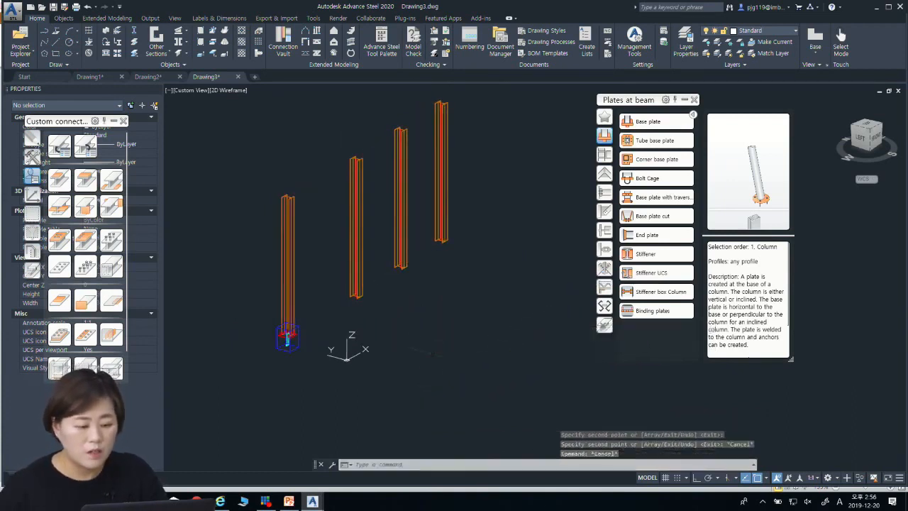
Step: Insert the "beam with one end" connection template from ASTemplate.dwt at the foot of the first copied column
click(86, 145)
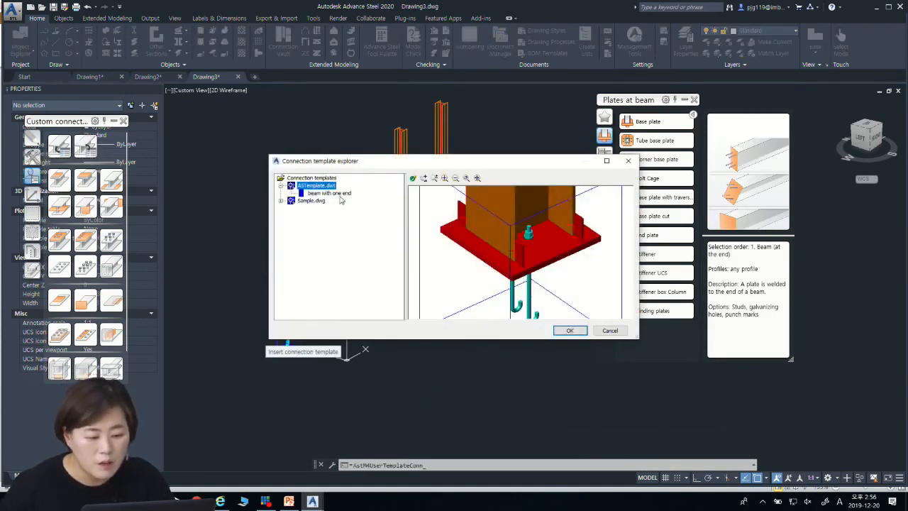
click(341, 194)
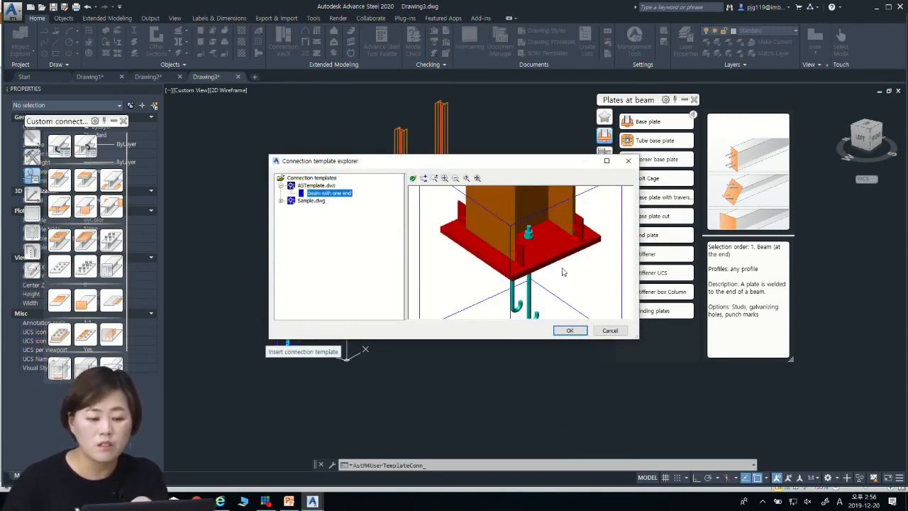
click(570, 330)
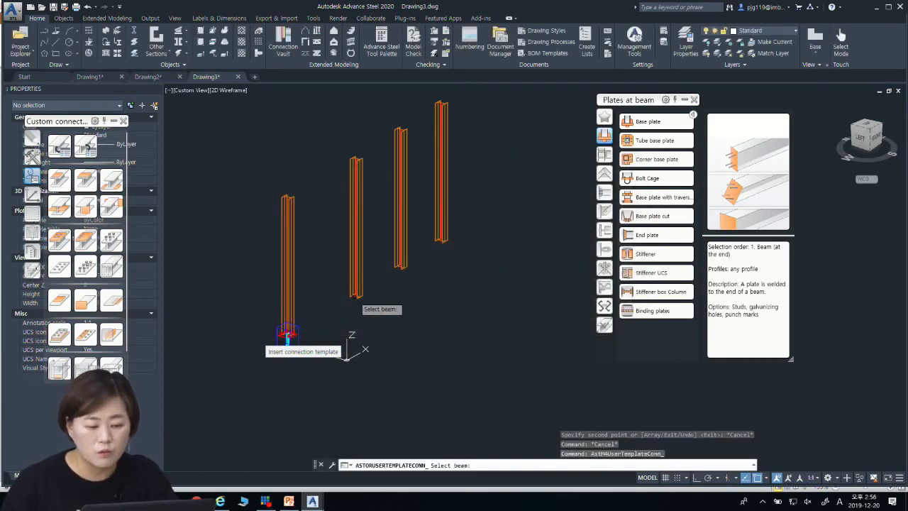
click(356, 293)
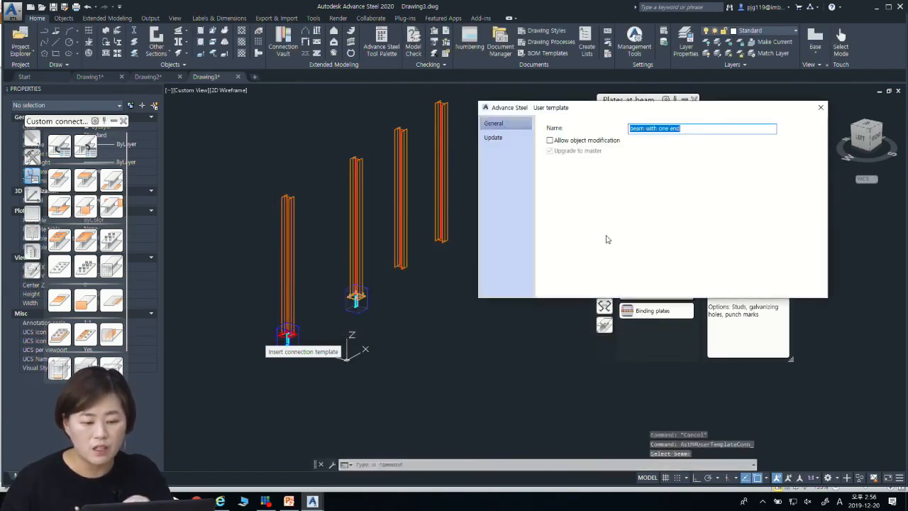
click(820, 108)
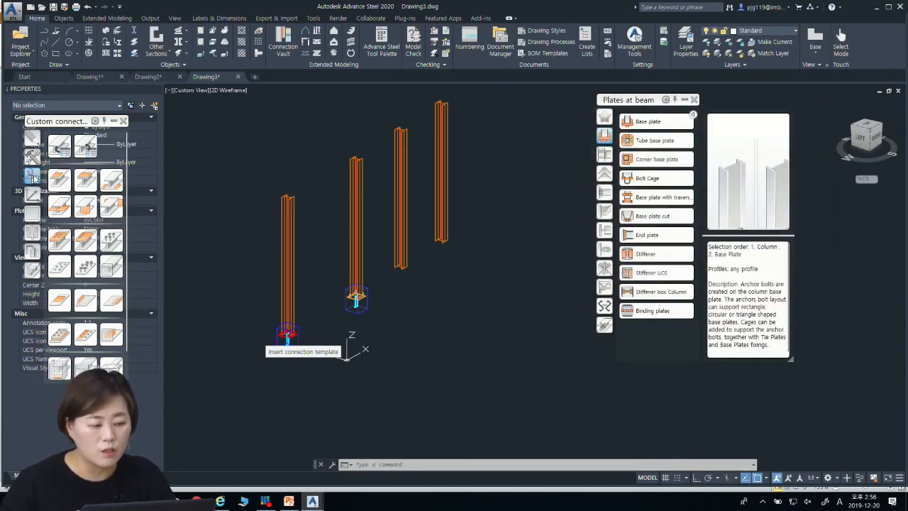
Step: Transfer the first copied column's base connection to the remaining two copied columns with Create by template, multiple
click(32, 157)
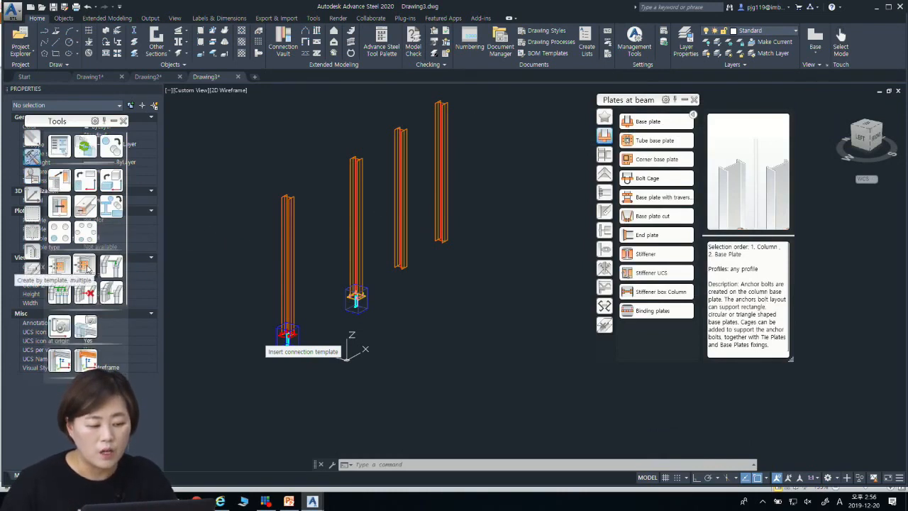
click(86, 267)
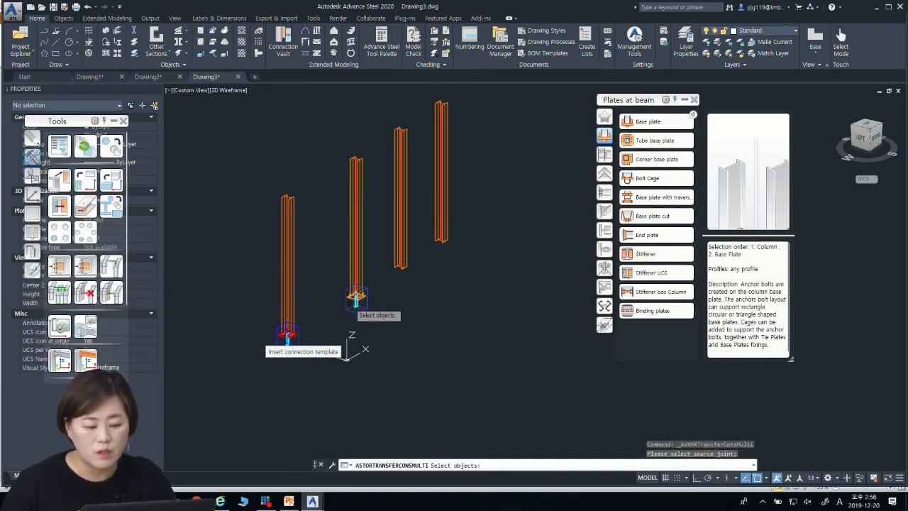
click(356, 302)
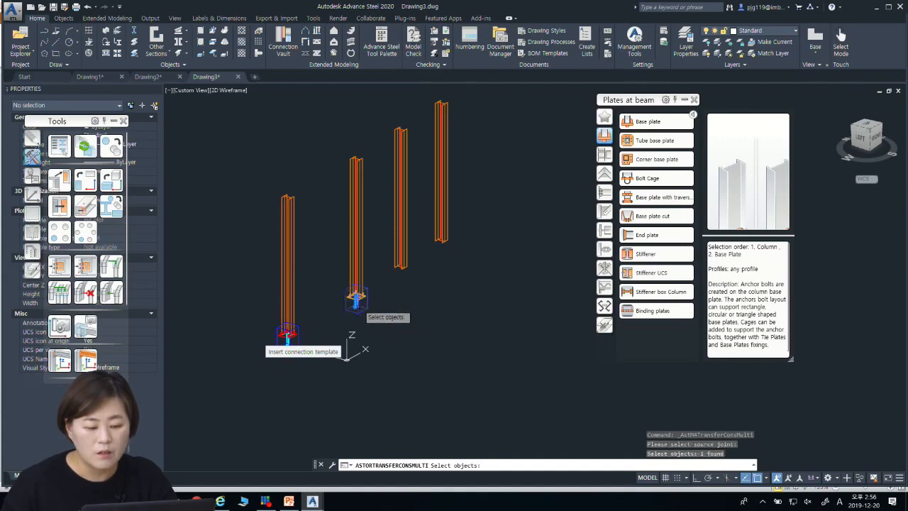
key(Return)
click(400, 241)
click(438, 235)
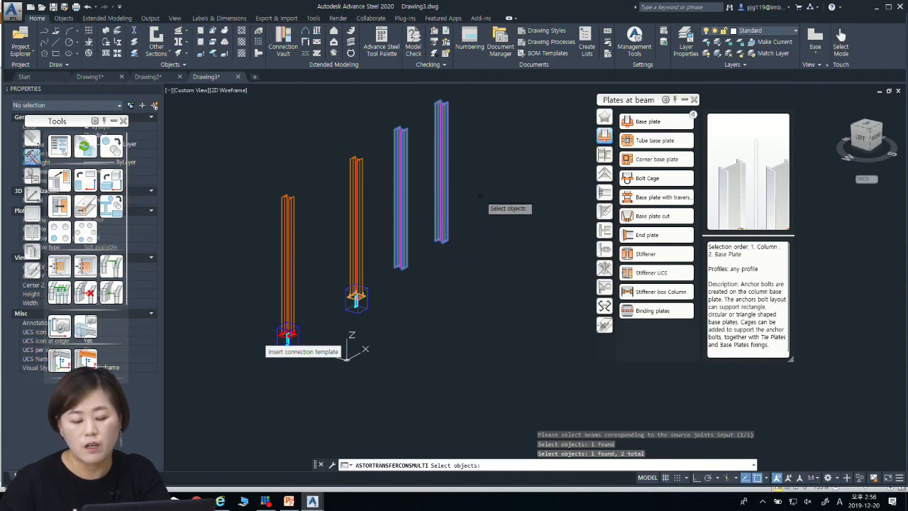
key(Return)
scroll(389, 264, up, 5)
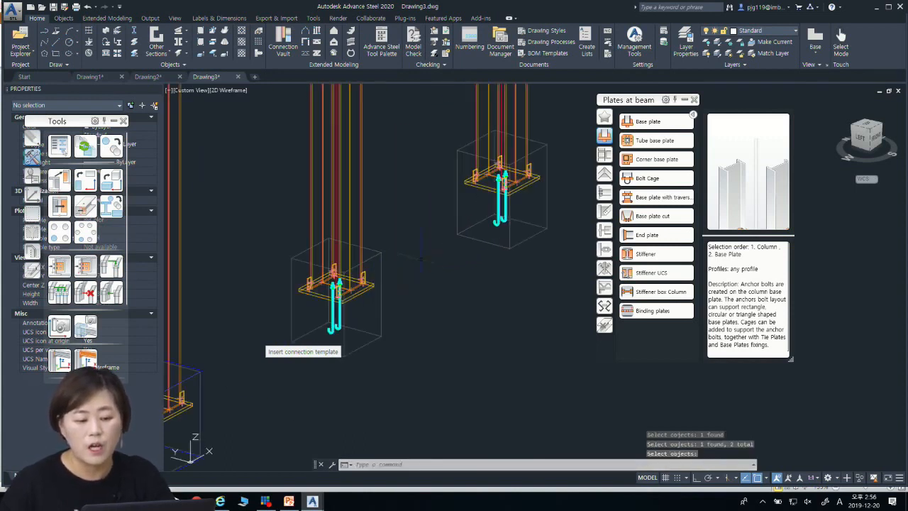
scroll(370, 263, down, 5)
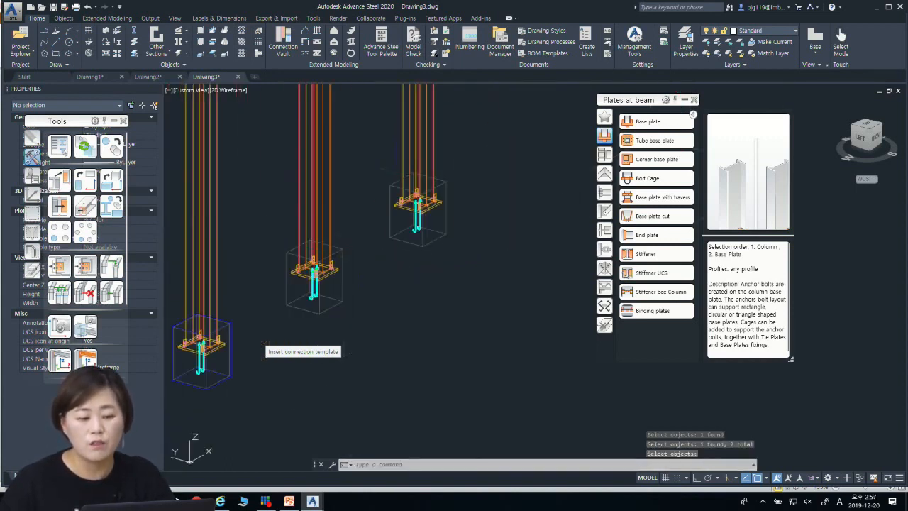
scroll(396, 290, down, 3)
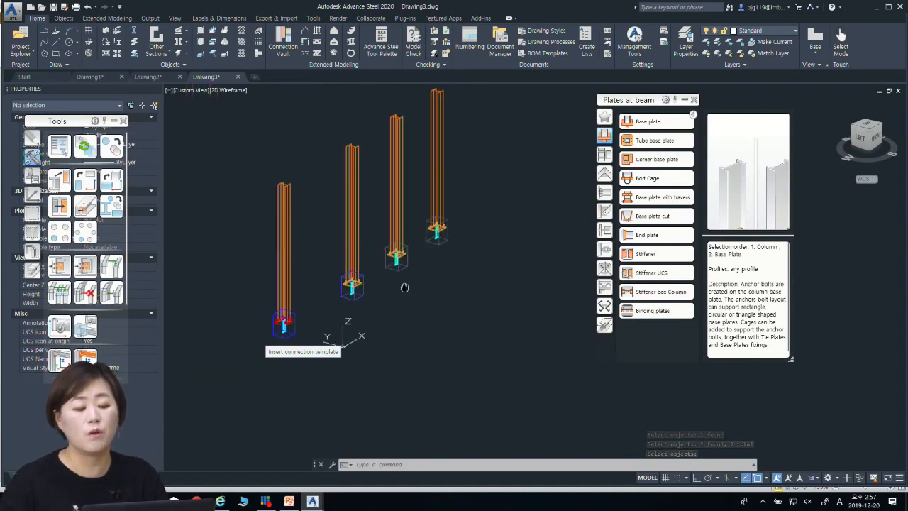
middle_drag(395, 291, 469, 263)
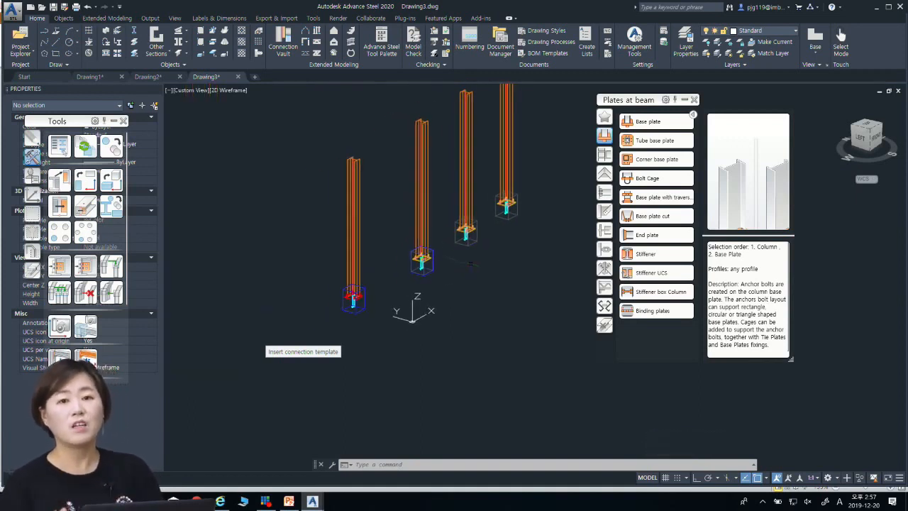